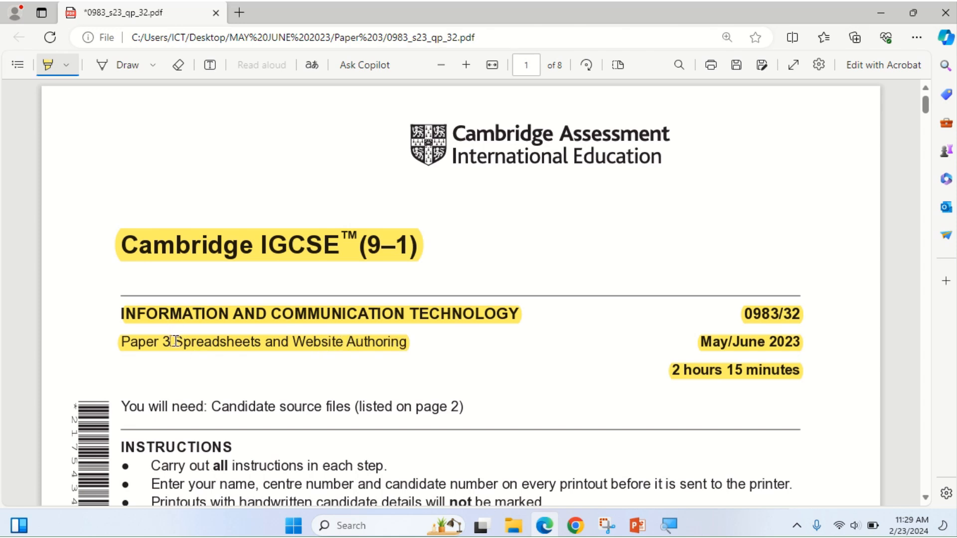
Highlight the word 'Spreadsheets' in the exam paper's title.
left_click_drag(174, 343, 270, 344)
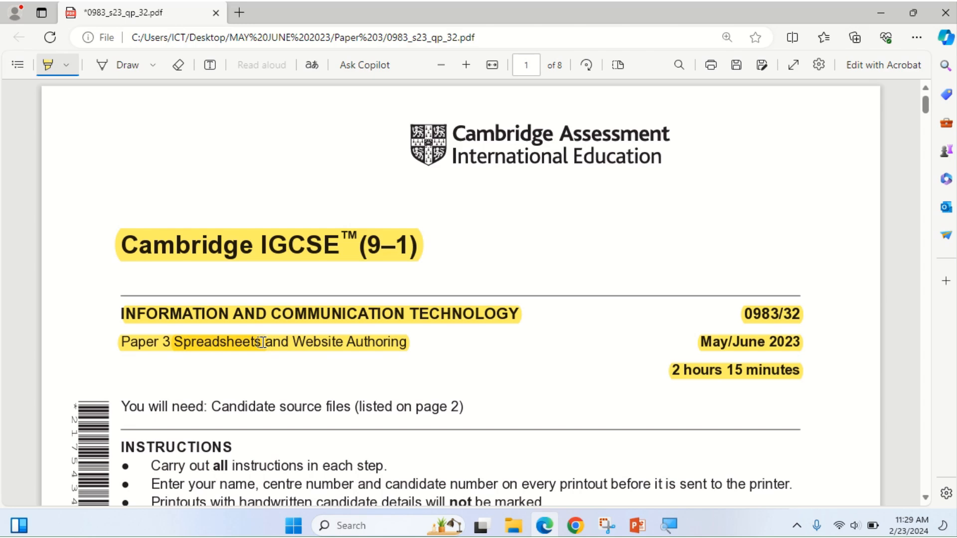
scroll(262, 343, "down", 6)
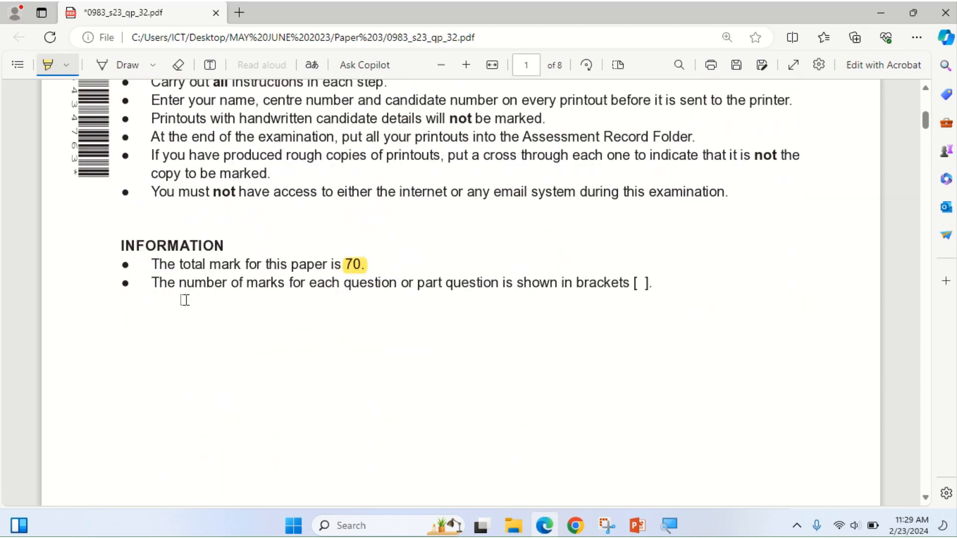
scroll(342, 261, "down", 10)
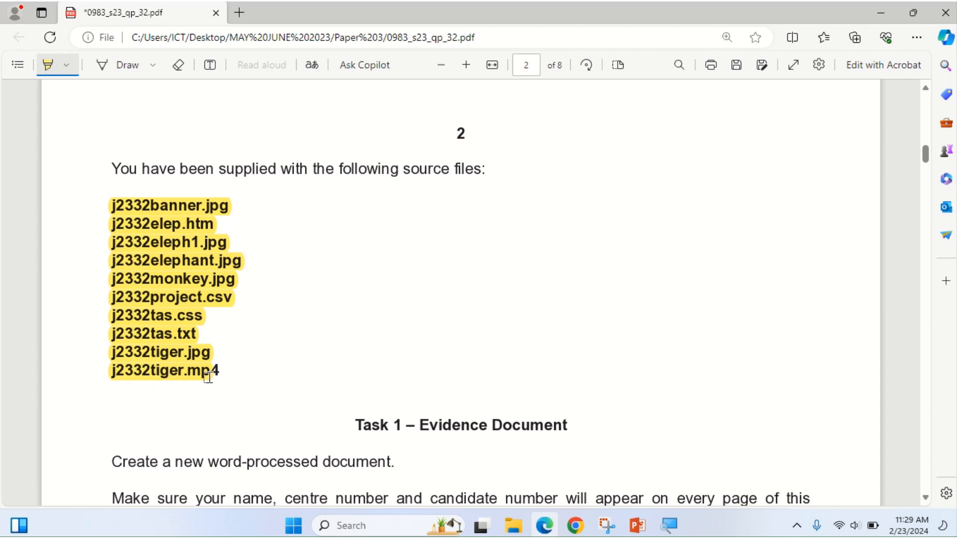
scroll(309, 362, "down", 1)
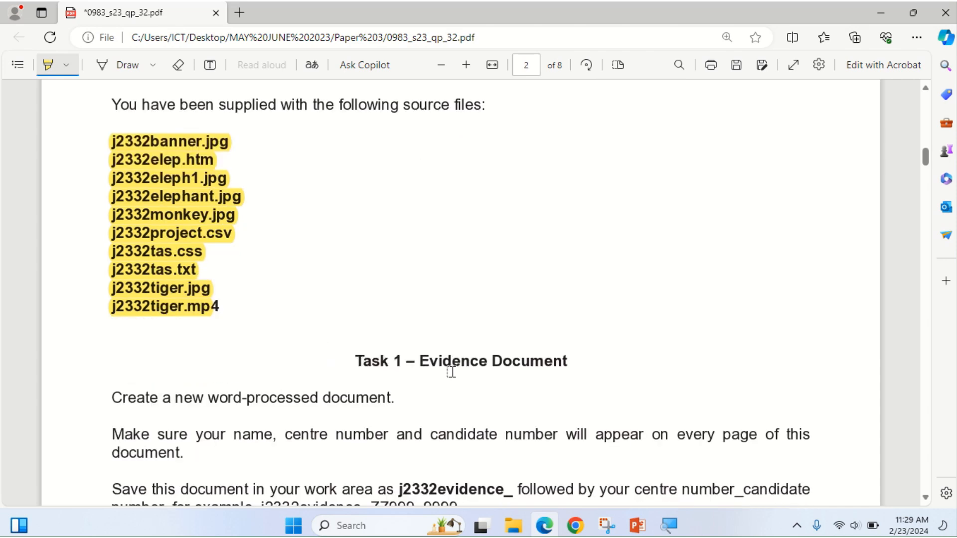
Highlight the Task 4 – Spreadsheets heading and bring page 6 into view.
left_click_drag(357, 361, 573, 359)
scroll(541, 394, "down", 3)
scroll(539, 393, "down", 20)
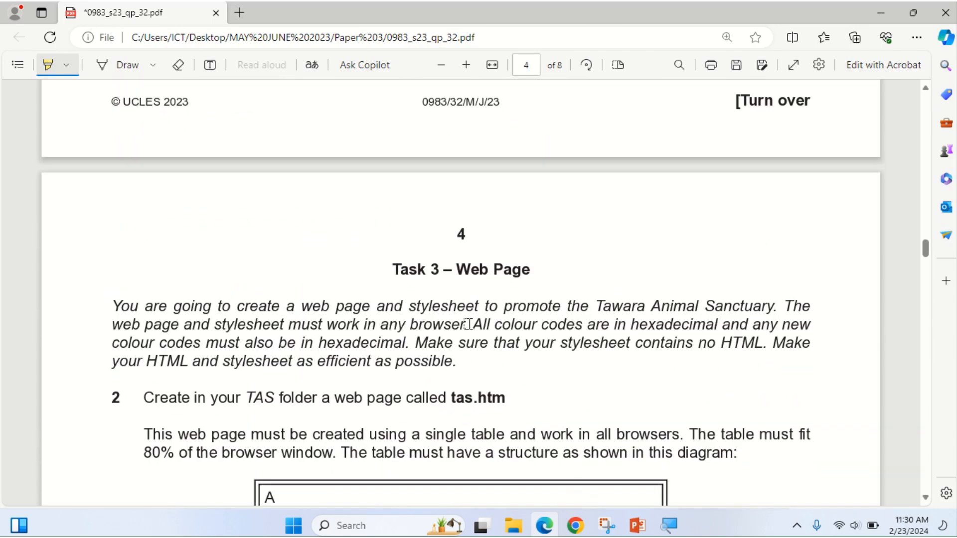
scroll(415, 295, "down", 19)
scroll(416, 294, "down", 20)
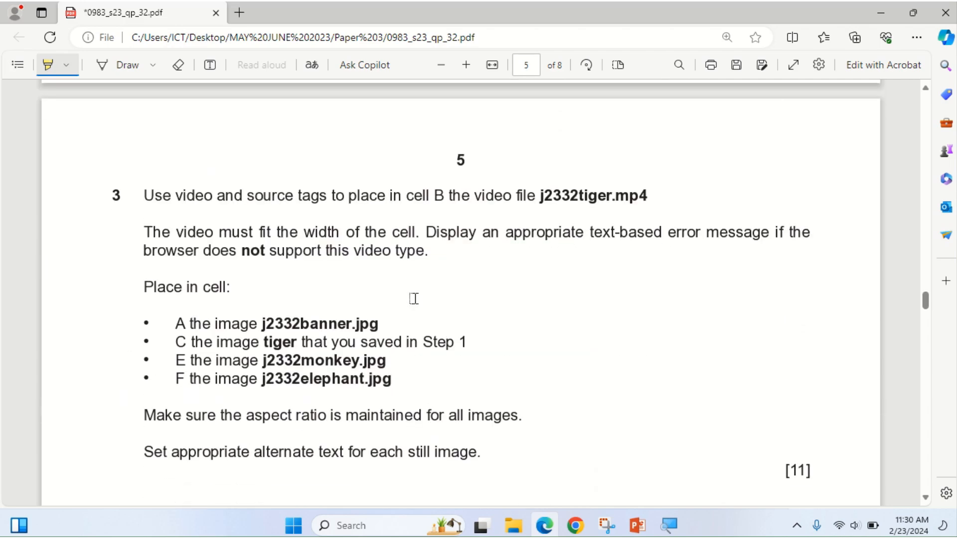
scroll(418, 270, "down", 5)
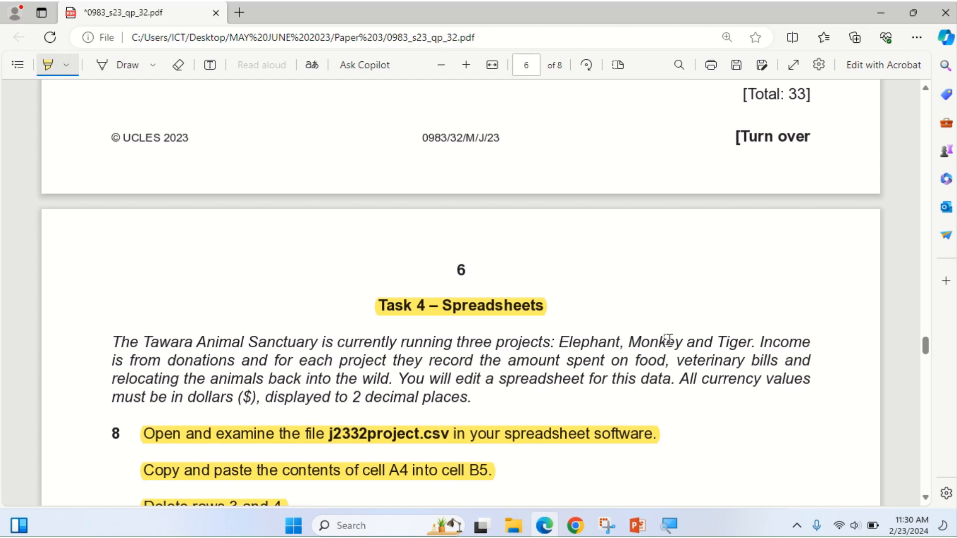
Highlight the Elephant, Monkey and Tiger projects, donations, food and vet bills, relocation, and the 2-decimal dollars requirement.
left_click_drag(557, 344, 745, 346)
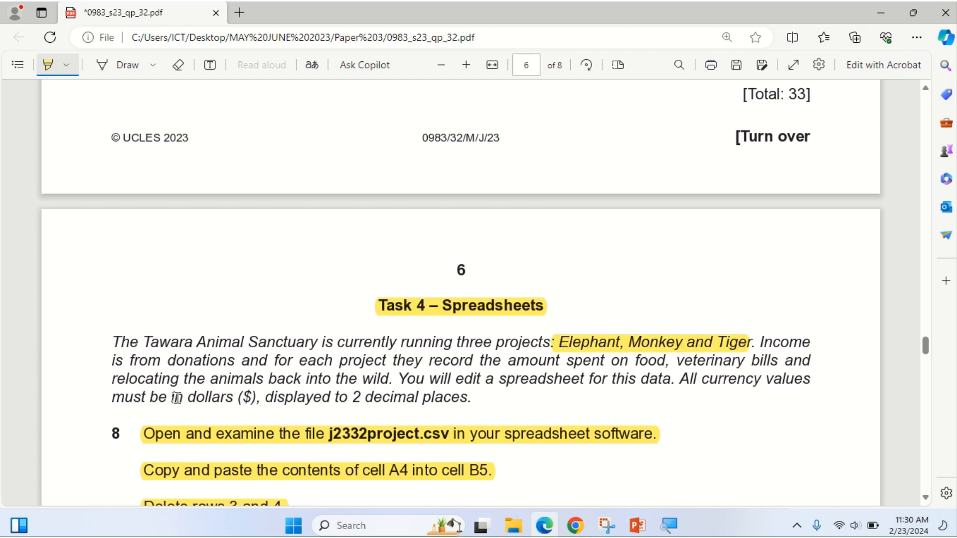
left_click_drag(170, 363, 261, 360)
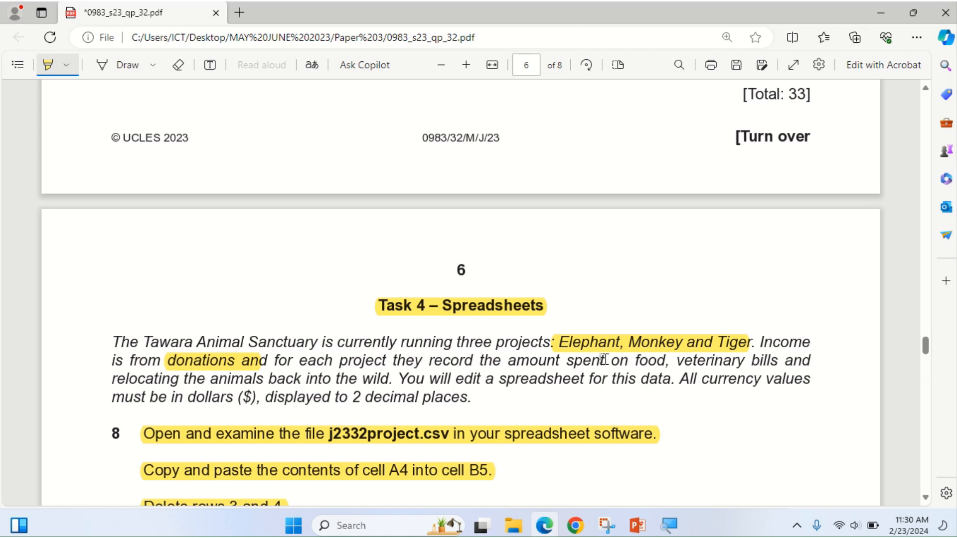
left_click_drag(612, 363, 774, 364)
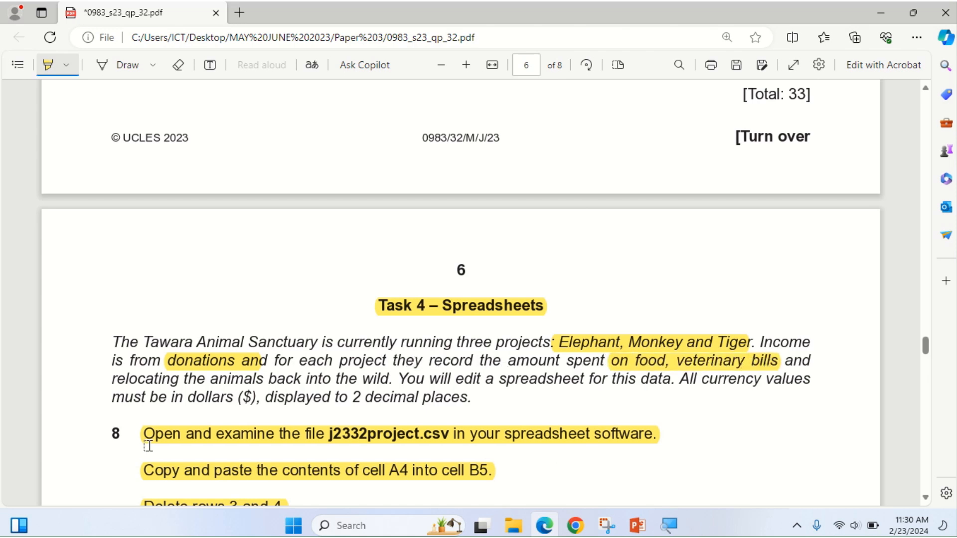
mouse_move(112, 379)
left_mouse_down()
mouse_move(383, 367)
mouse_move(396, 378)
left_mouse_up()
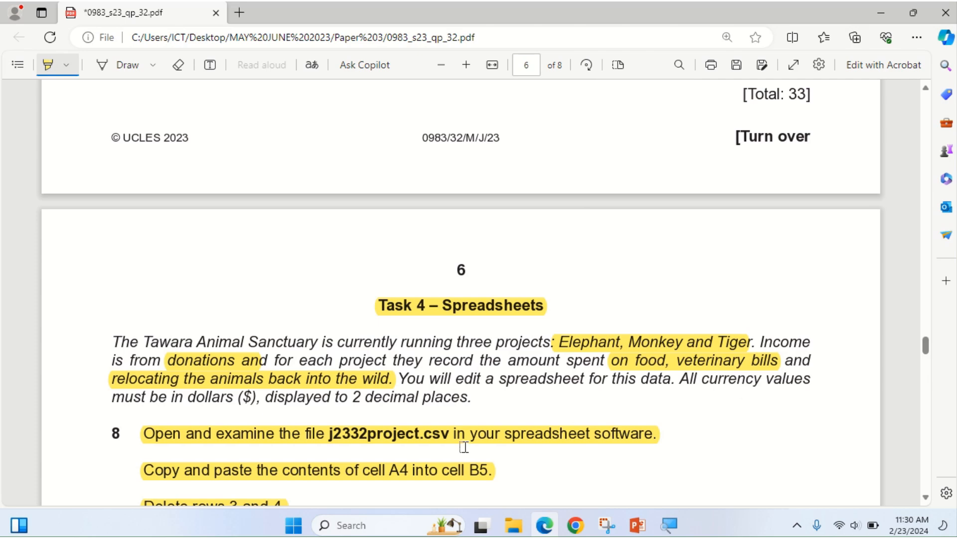
left_click_drag(189, 398, 473, 406)
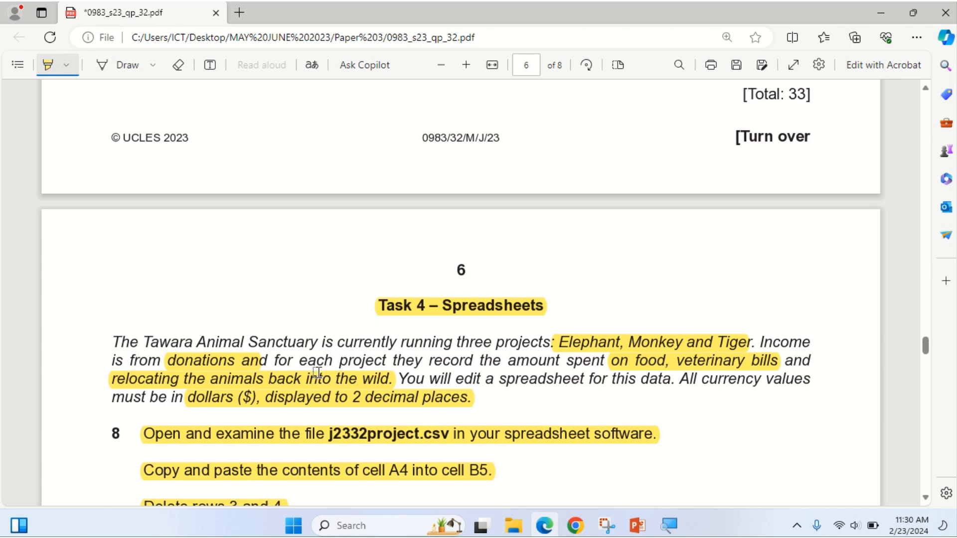
scroll(249, 387, "down", 4)
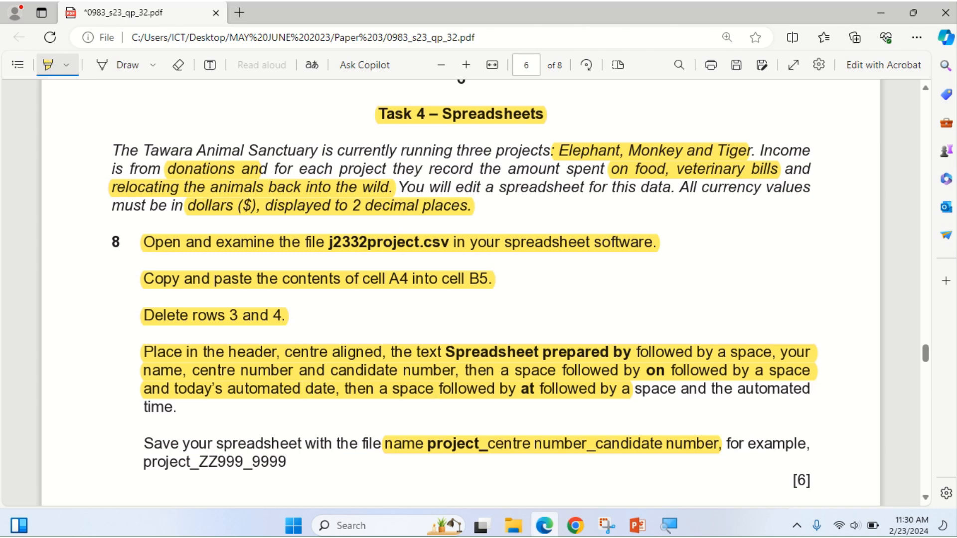
Open j2332project.csv, dismiss the Office activation warning and zoom the sheet to 130%.
left_click(526, 461)
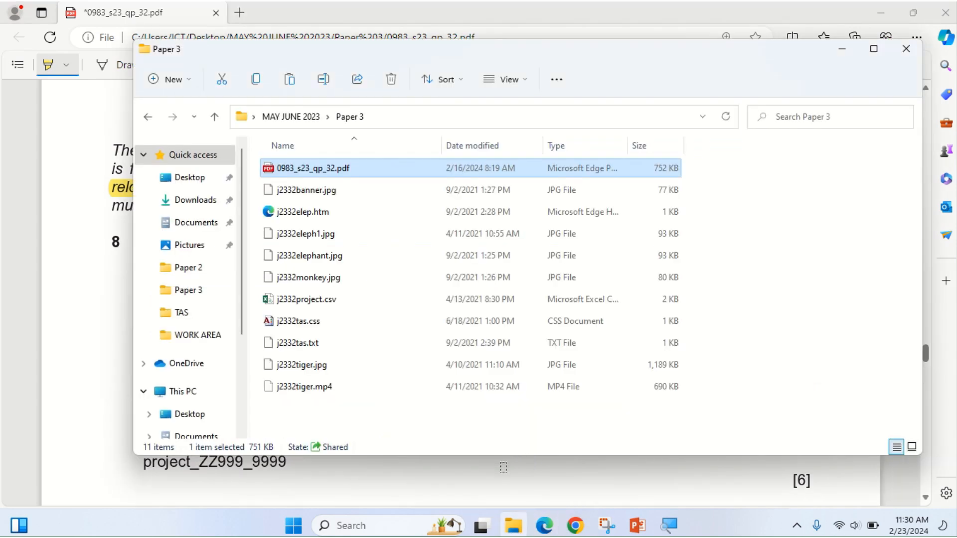
left_click(301, 301)
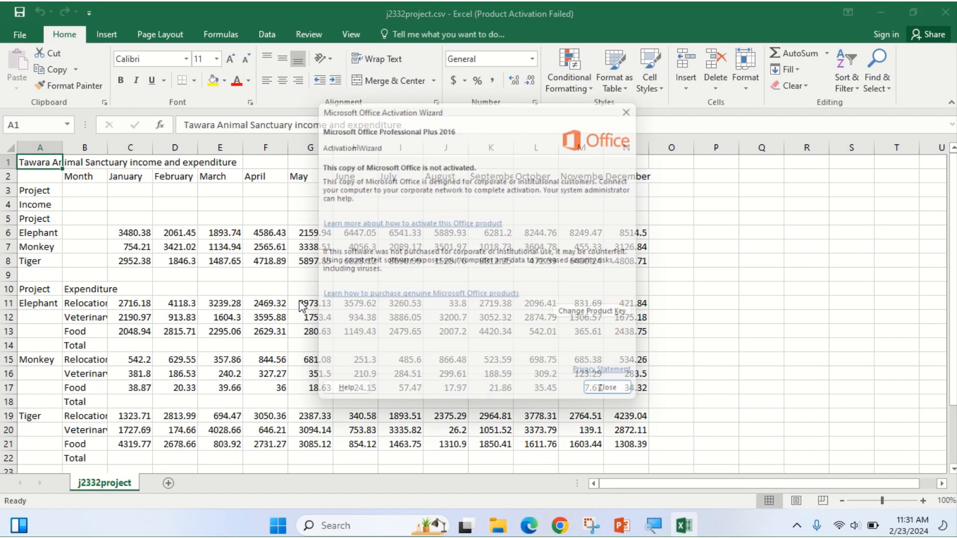
left_click(620, 399)
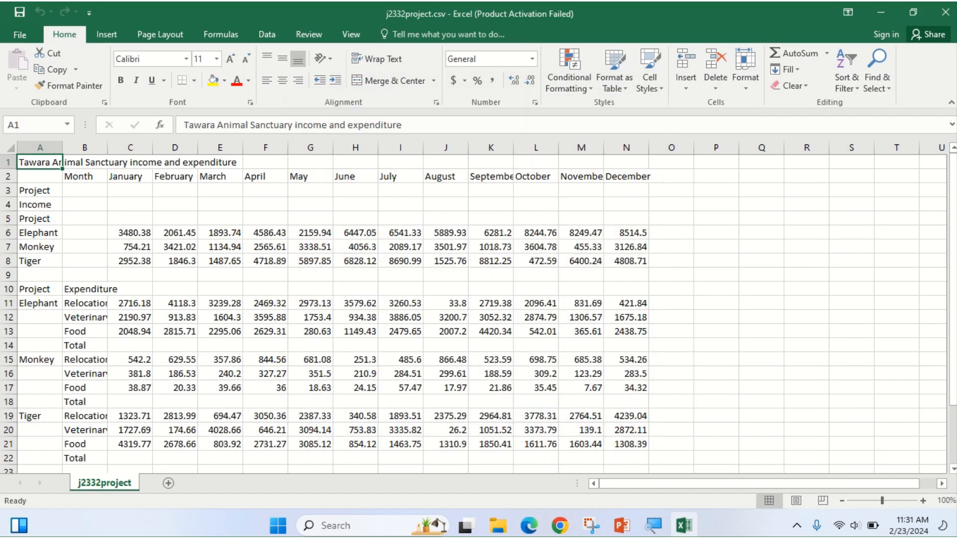
left_click(923, 501)
left_click(923, 501)
left_click(923, 501)
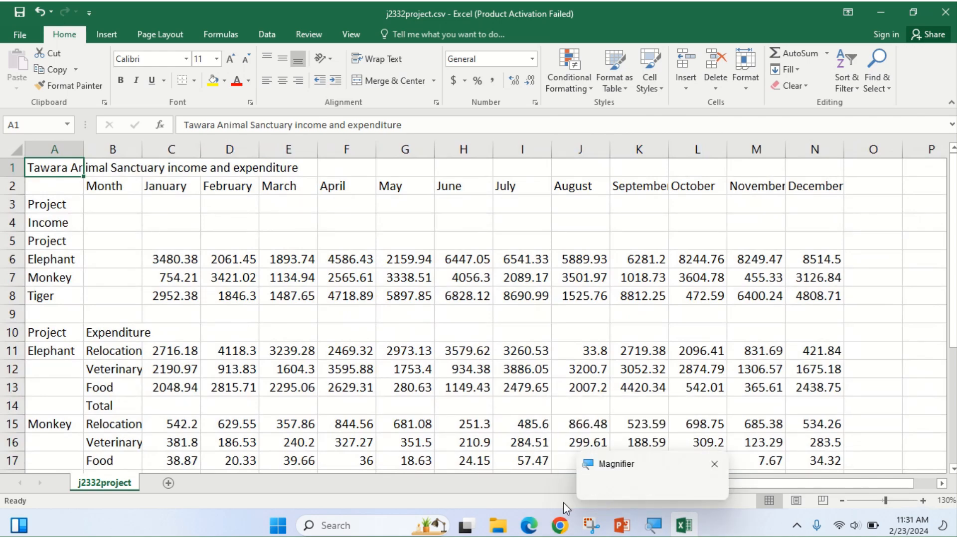
Highlight the A4 cell reference in the exam paper, then select cell A4 in the sheet.
left_click(529, 526)
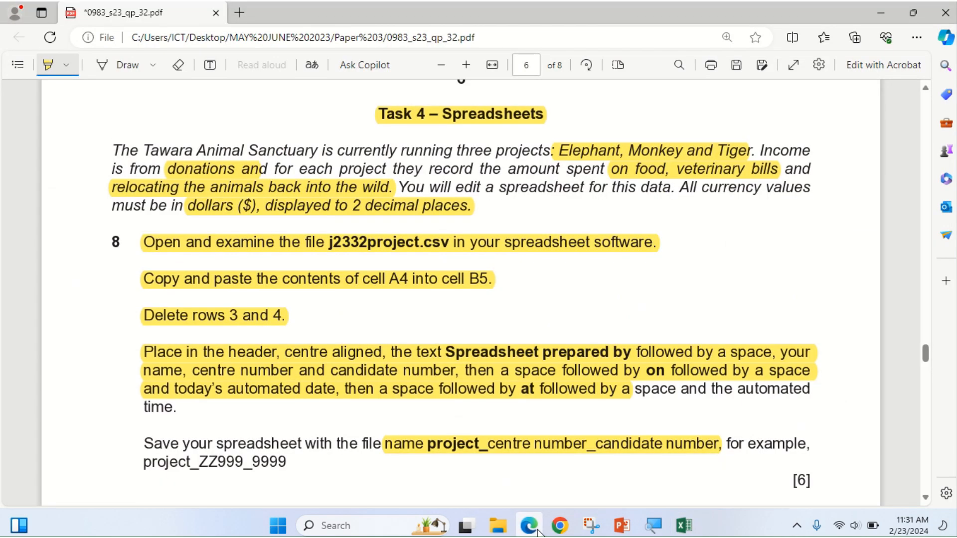
left_click(538, 532)
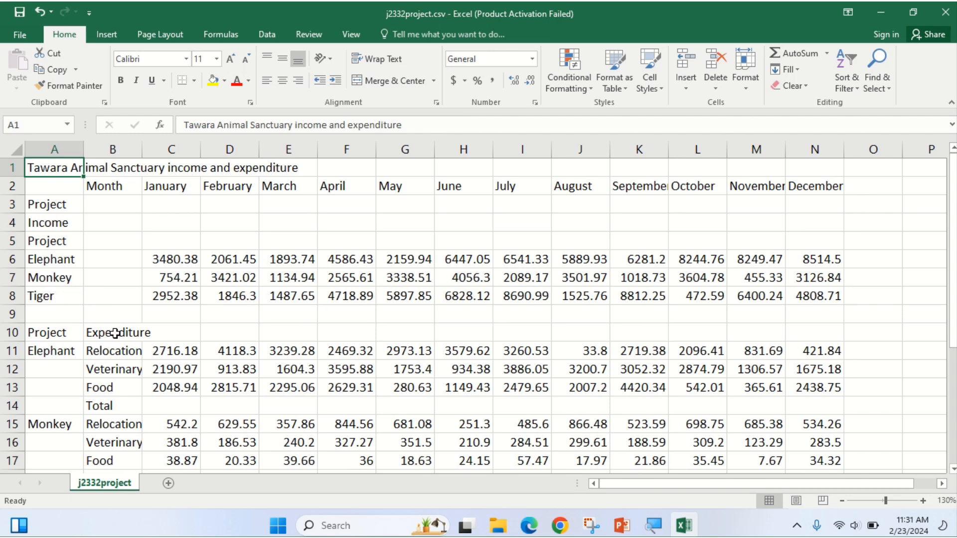
scroll(110, 344, "down", 2)
scroll(116, 314, "down", 3)
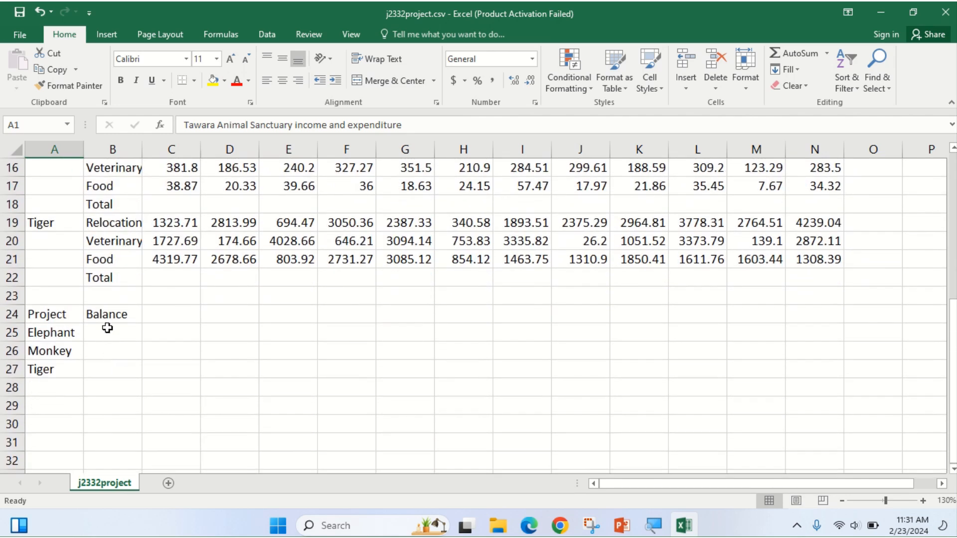
scroll(125, 311, "up", 4)
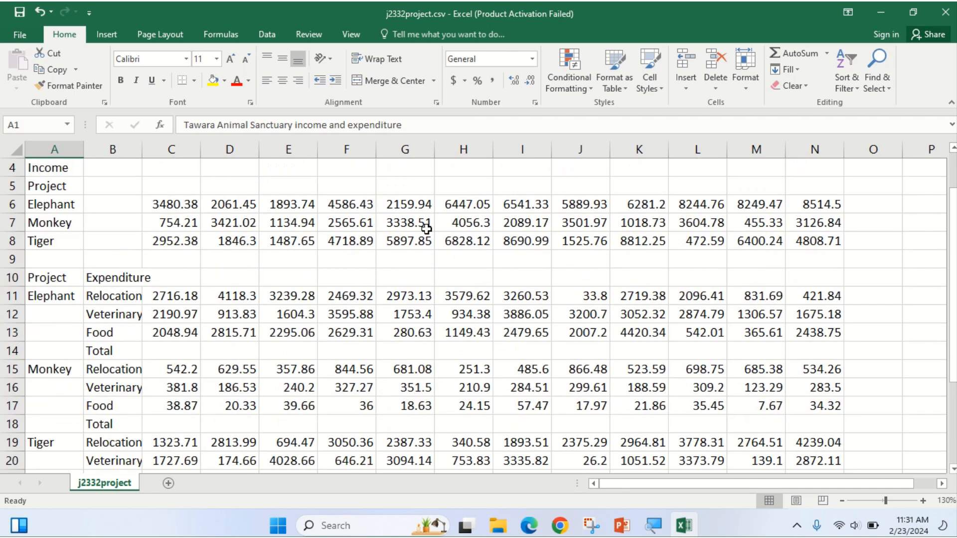
left_click(530, 528)
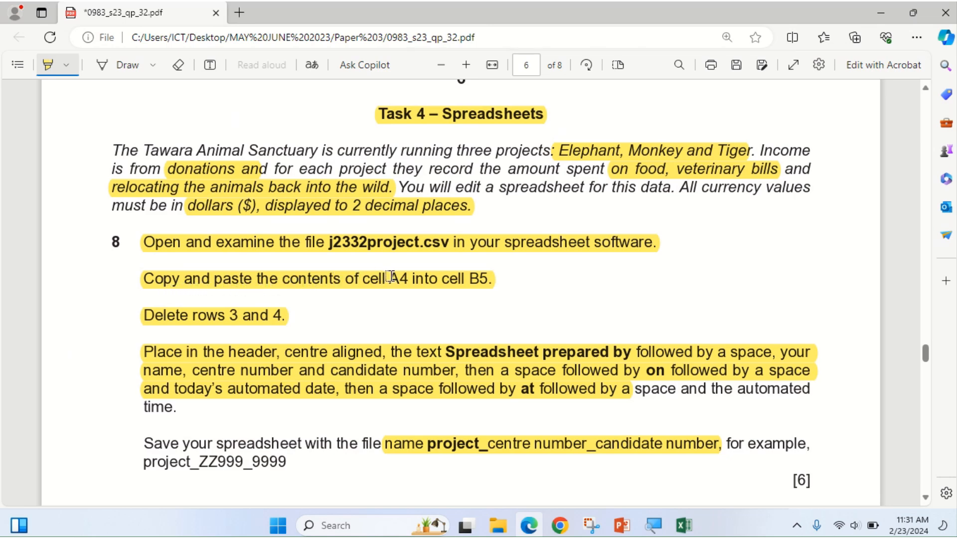
left_click_drag(388, 280, 493, 279)
left_click(520, 521)
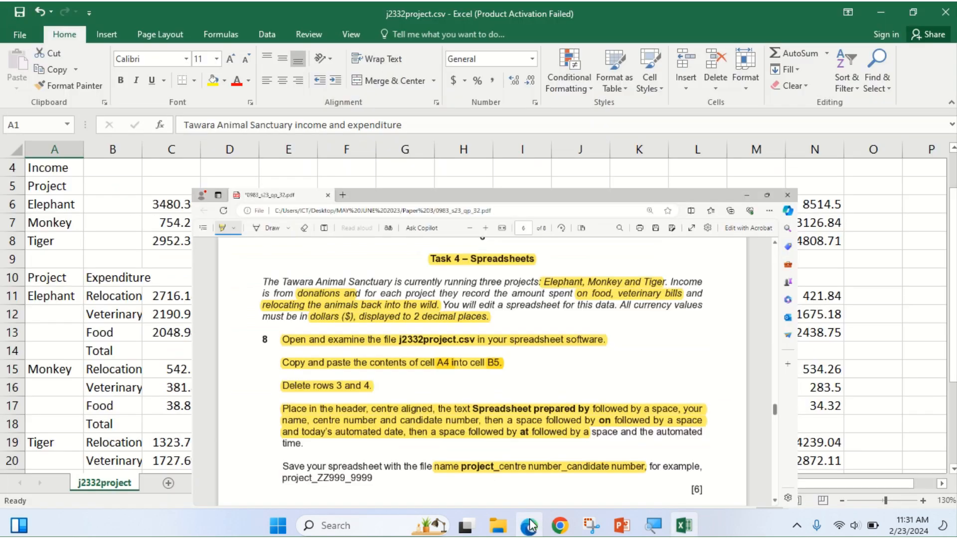
scroll(79, 263, "up", 1)
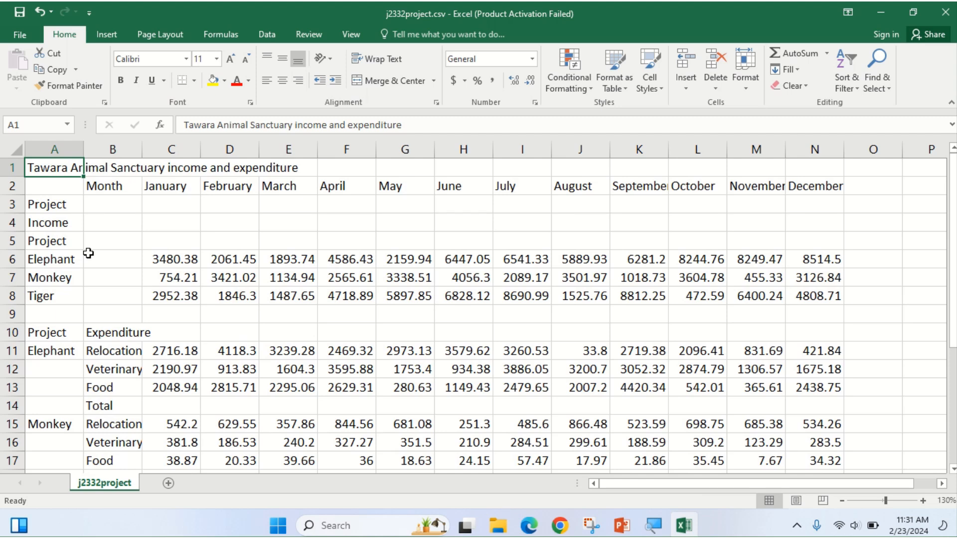
left_click(45, 224)
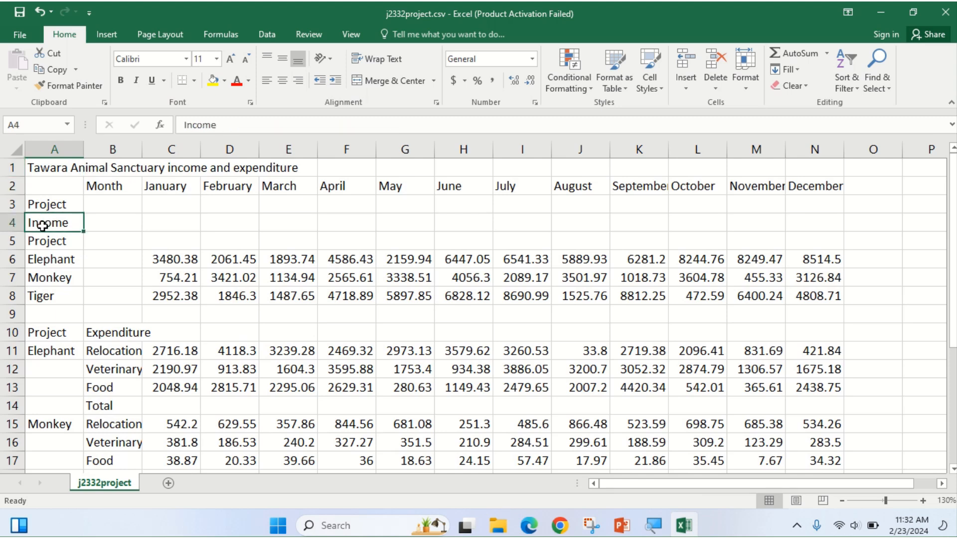
Copy the Income label from cell A4, checking the copy instruction in the exam paper.
right_click(49, 223)
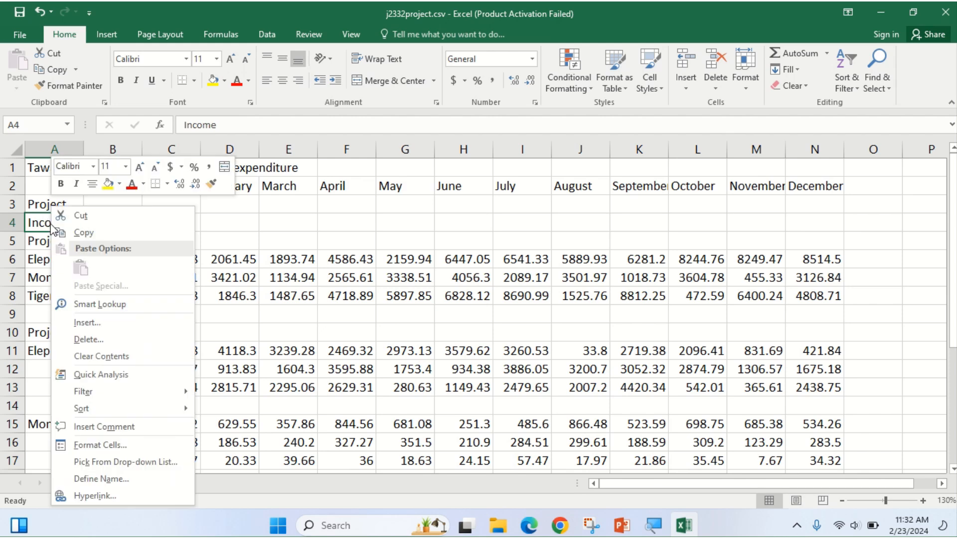
left_click(75, 232)
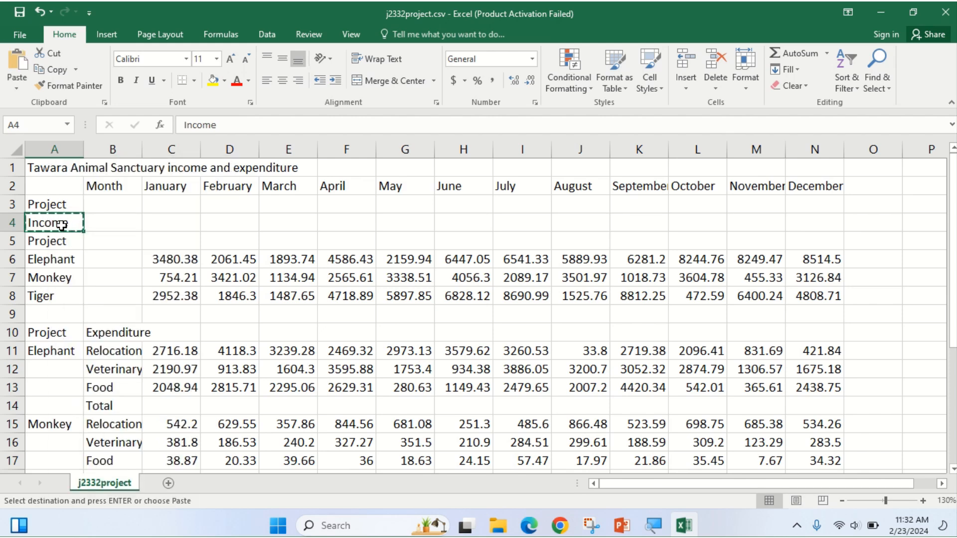
left_click(532, 531)
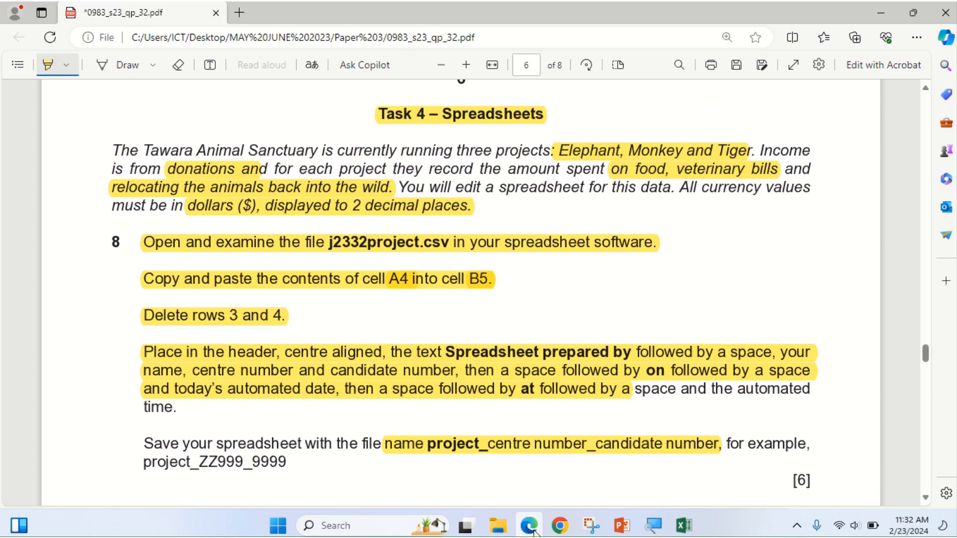
left_click(531, 529)
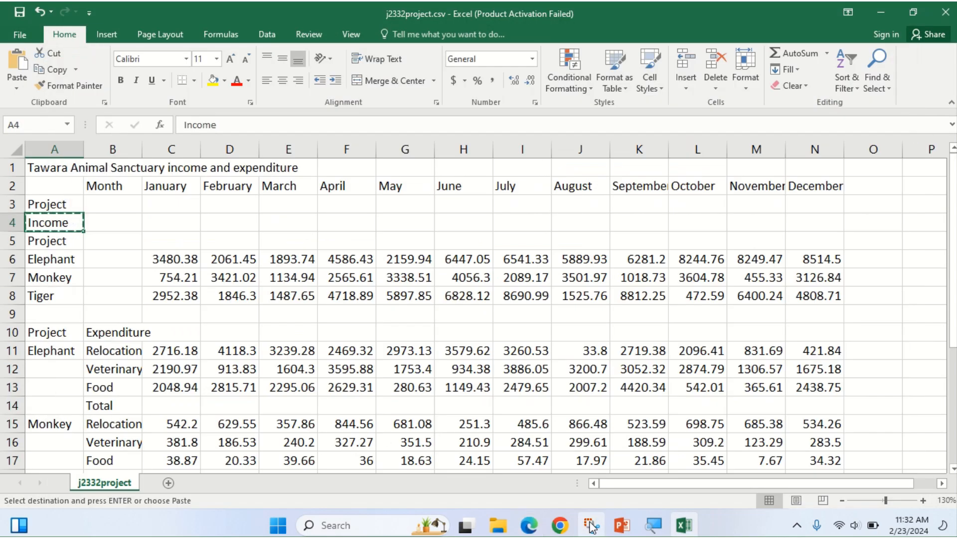
left_click(532, 529)
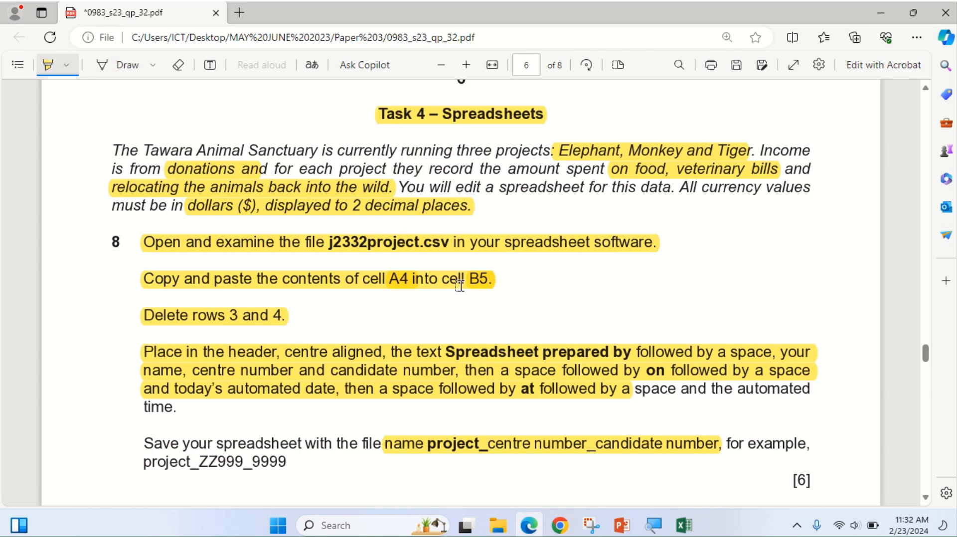
left_click(531, 526)
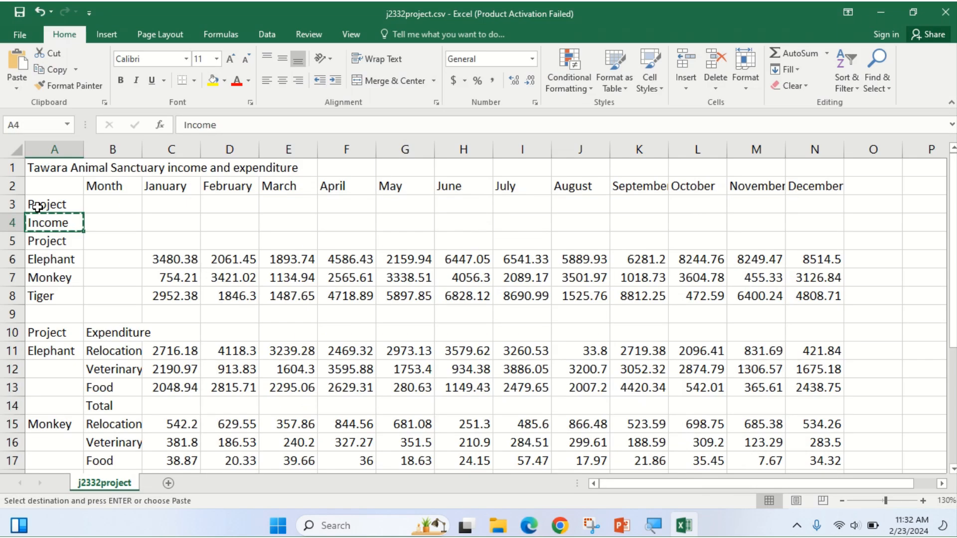
Paste Income into cell B5 and clear the copy marquee.
left_click(104, 241)
right_click(104, 241)
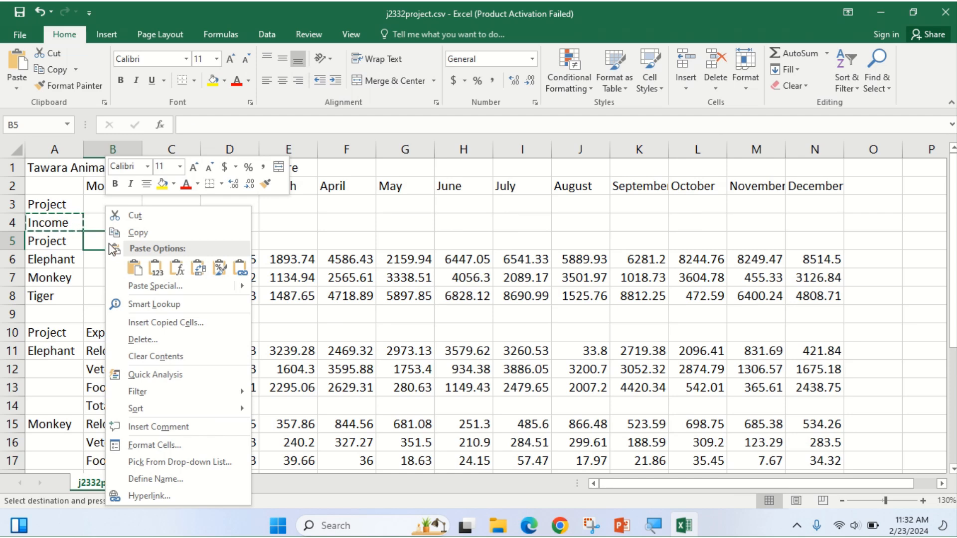
left_click(135, 269)
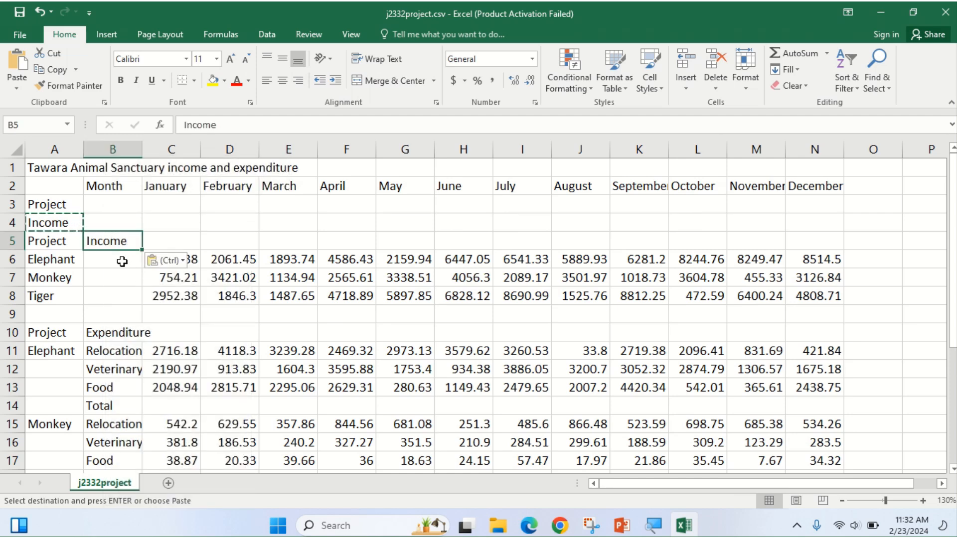
left_click(109, 275)
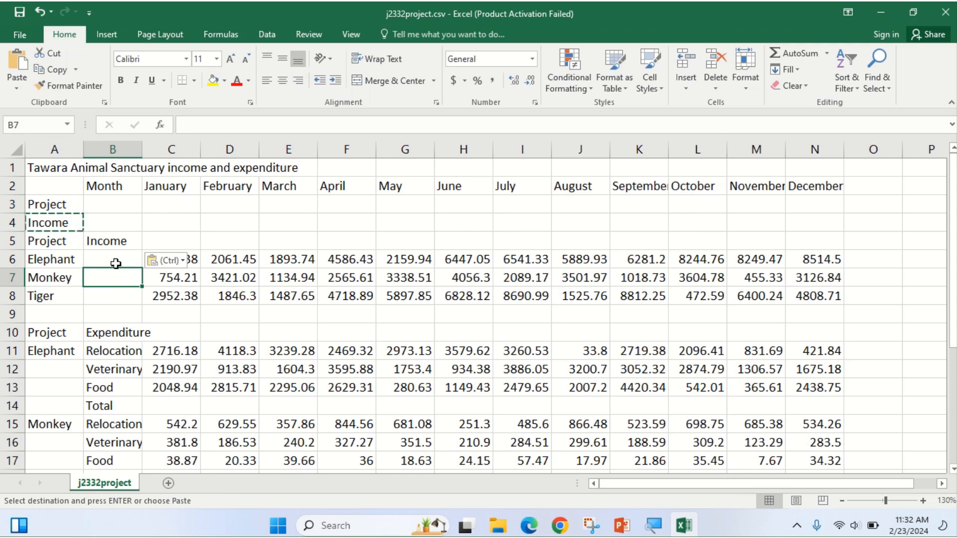
key("Escape")
left_click(114, 241)
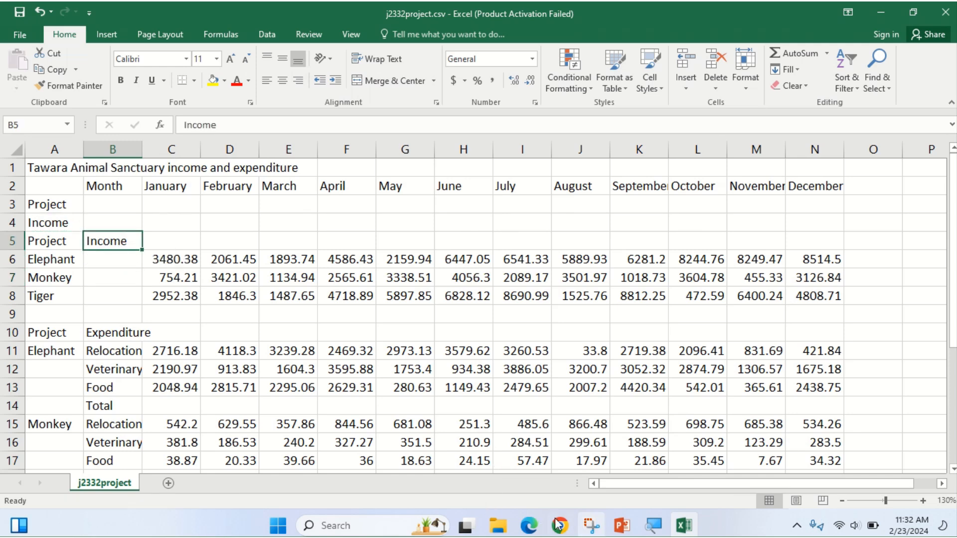
left_click(530, 527)
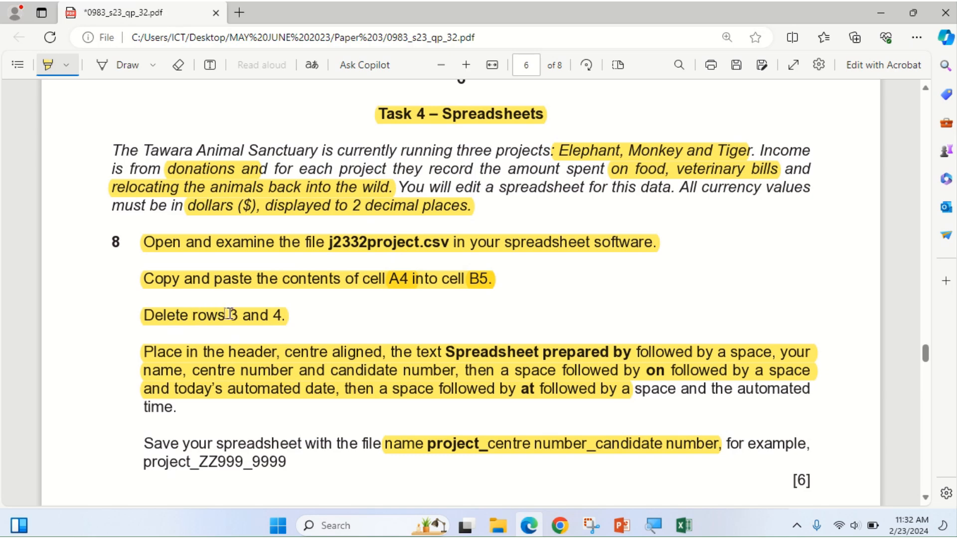
Delete rows 3 and 4 of the sanctuary sheet so Income moves up to row 3.
left_click(528, 532)
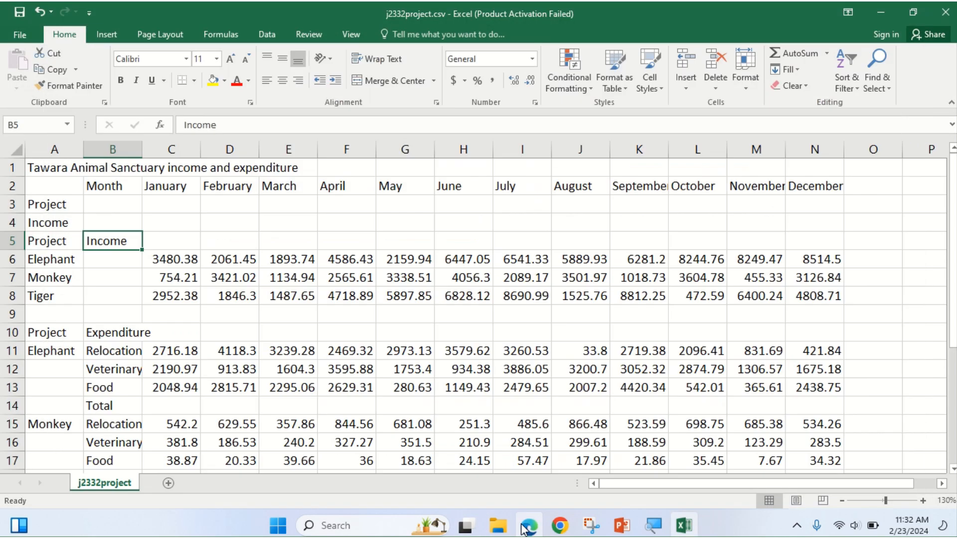
left_click(13, 204)
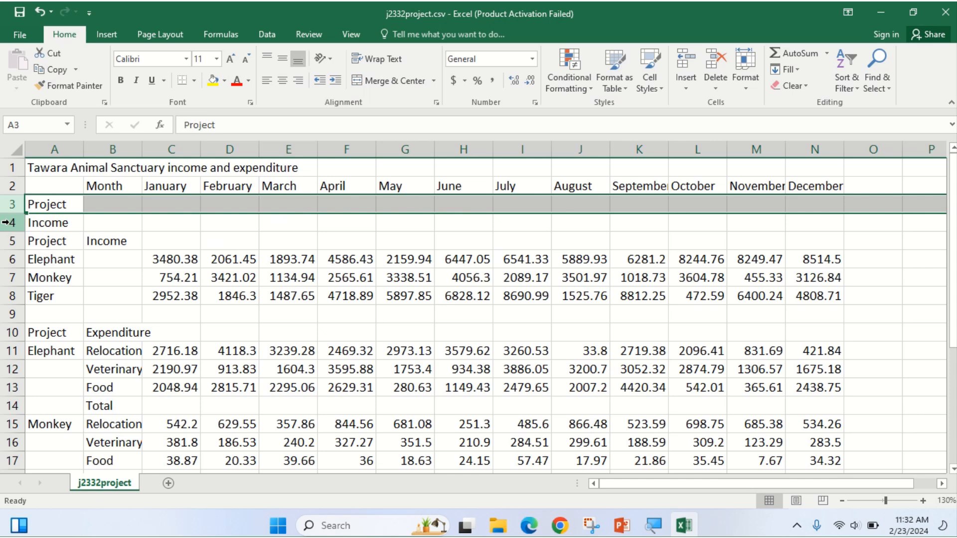
left_click(7, 223, "ctrl")
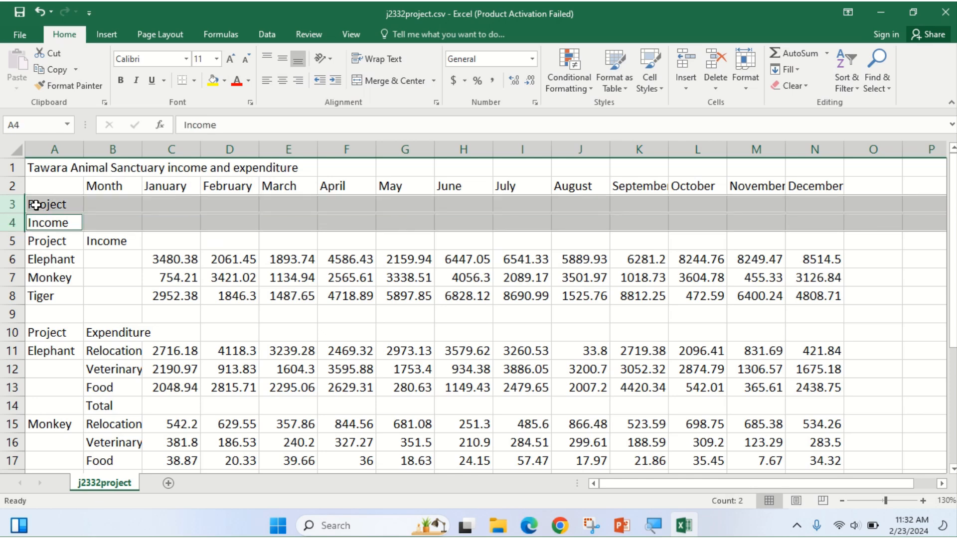
right_click(11, 209)
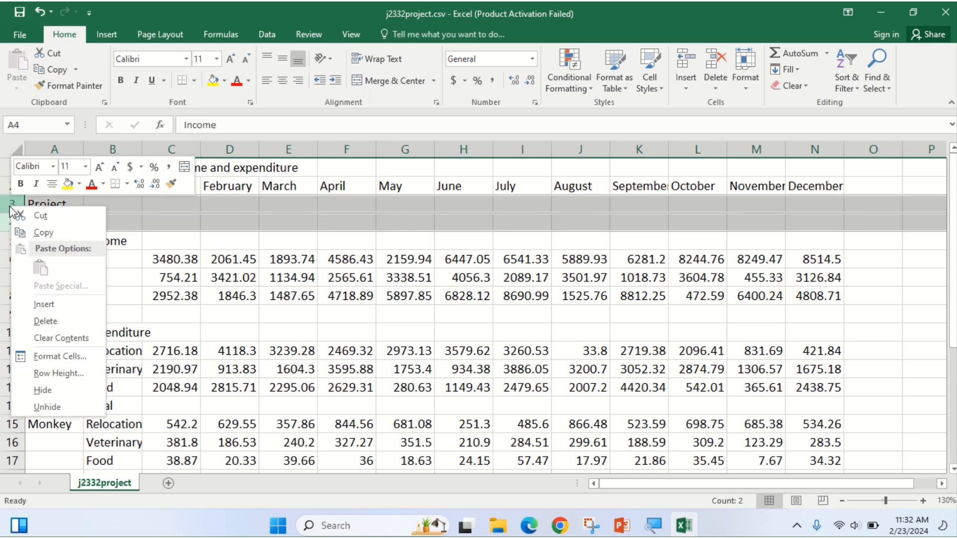
left_click(55, 322)
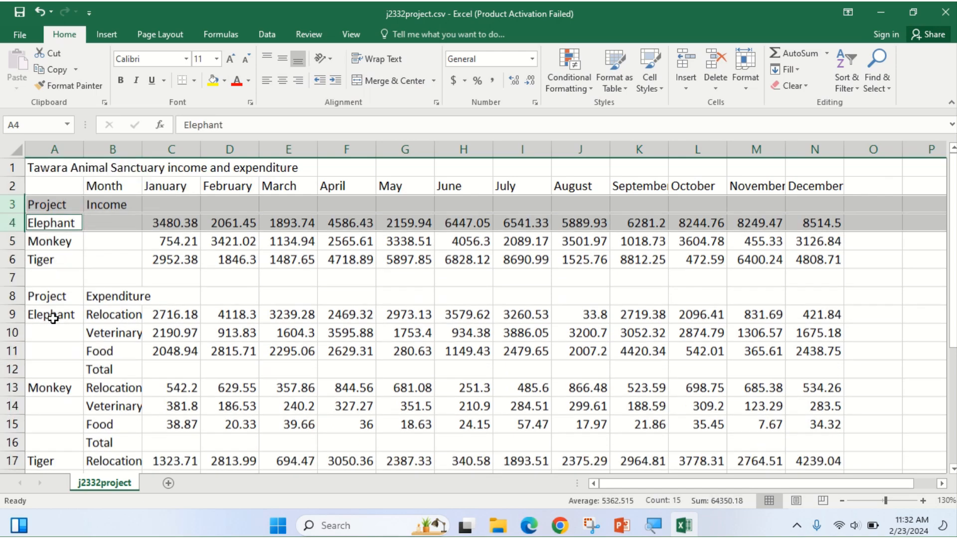
left_click(157, 308)
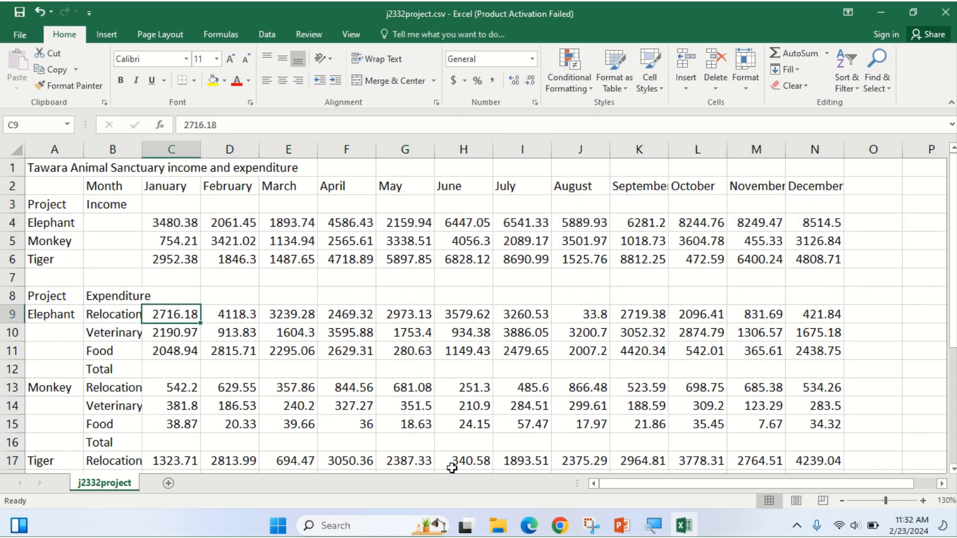
left_click(522, 528)
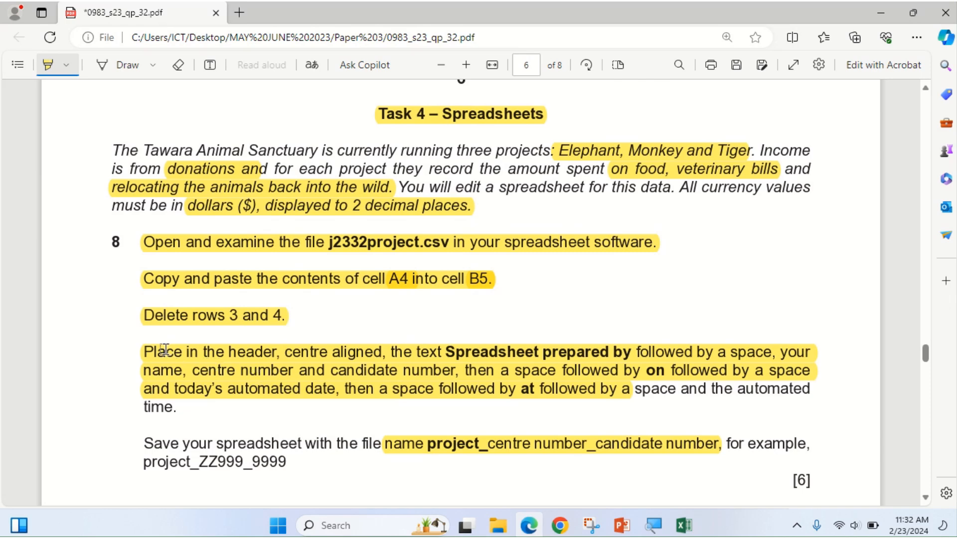
Scroll the exam paper down to question 9, then go back to Excel.
scroll(164, 350, "down", 1)
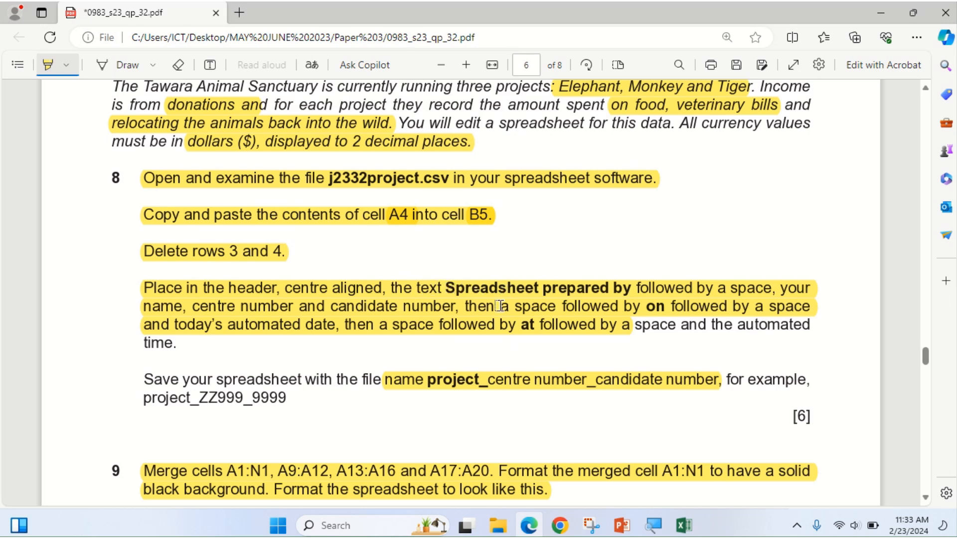
left_click(683, 525)
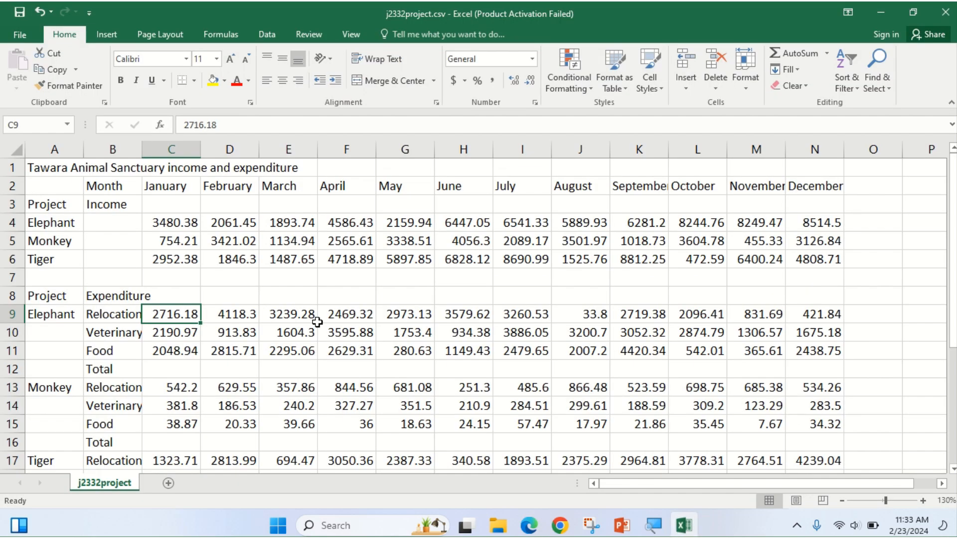
Copy 'Spreadsheet prepared by' from the exam paper and paste it into the centre page header.
left_click(114, 37)
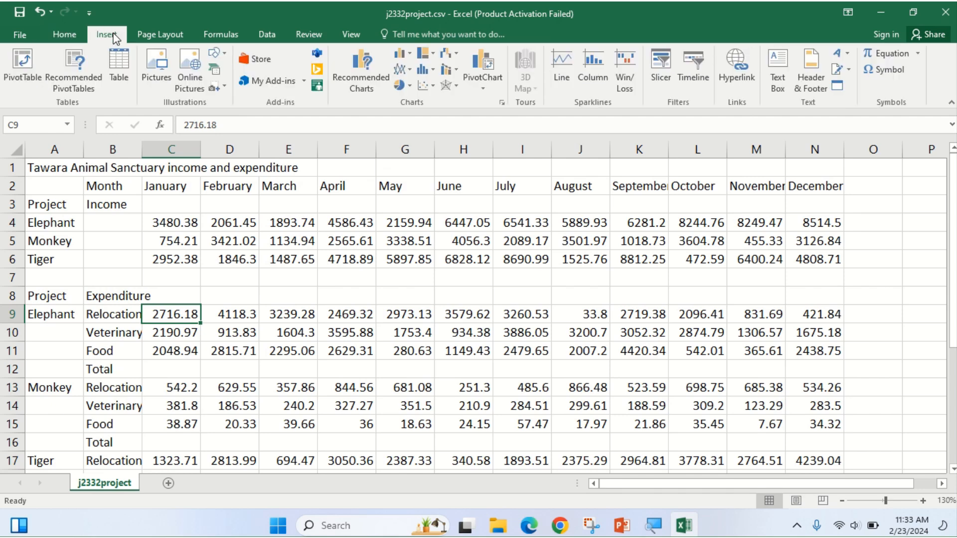
left_click(811, 83)
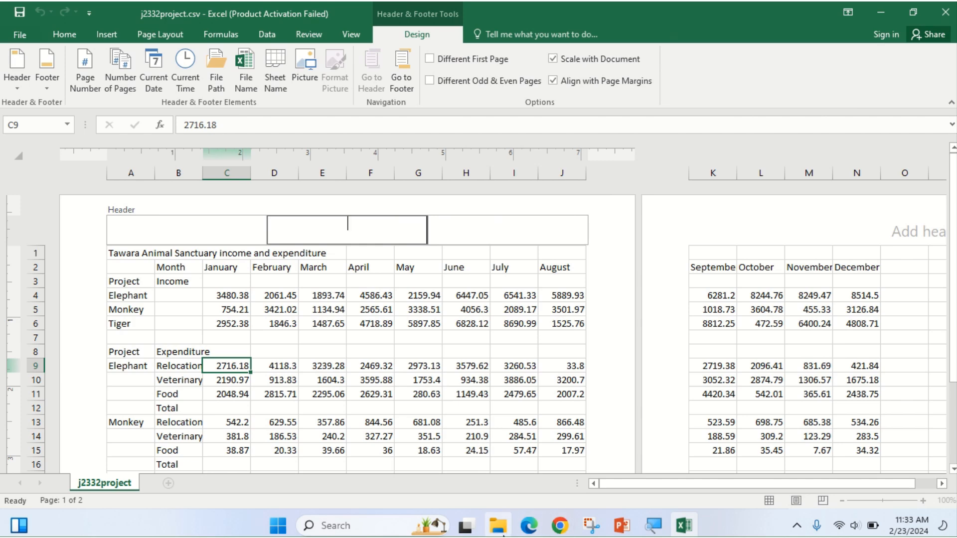
left_click(518, 525)
left_click(48, 65)
left_click_drag(447, 288, 629, 289)
left_click(654, 180)
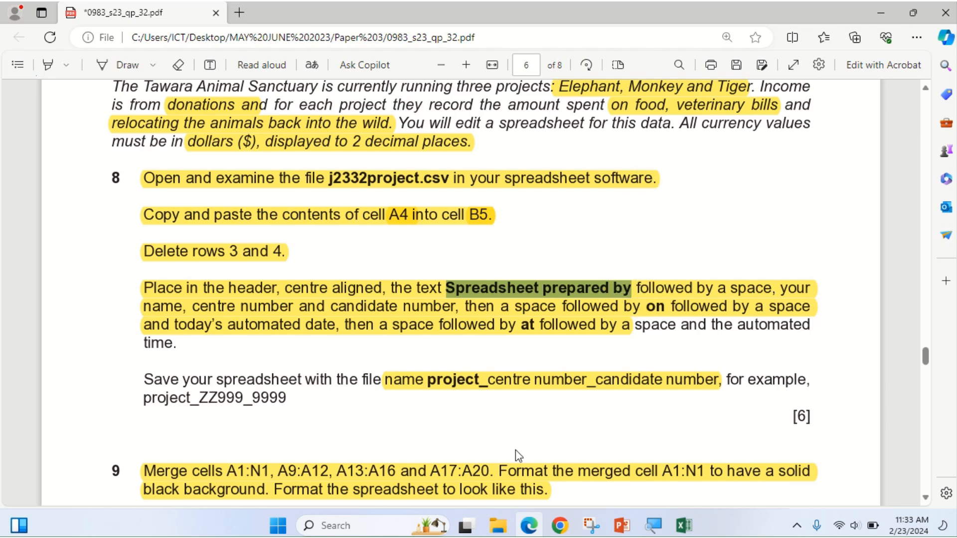
left_click(534, 528)
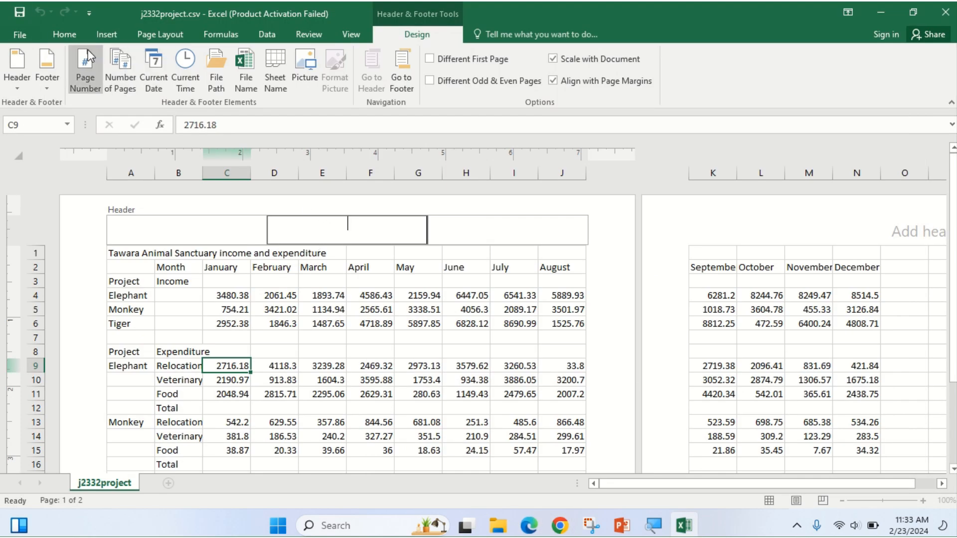
left_click(63, 36)
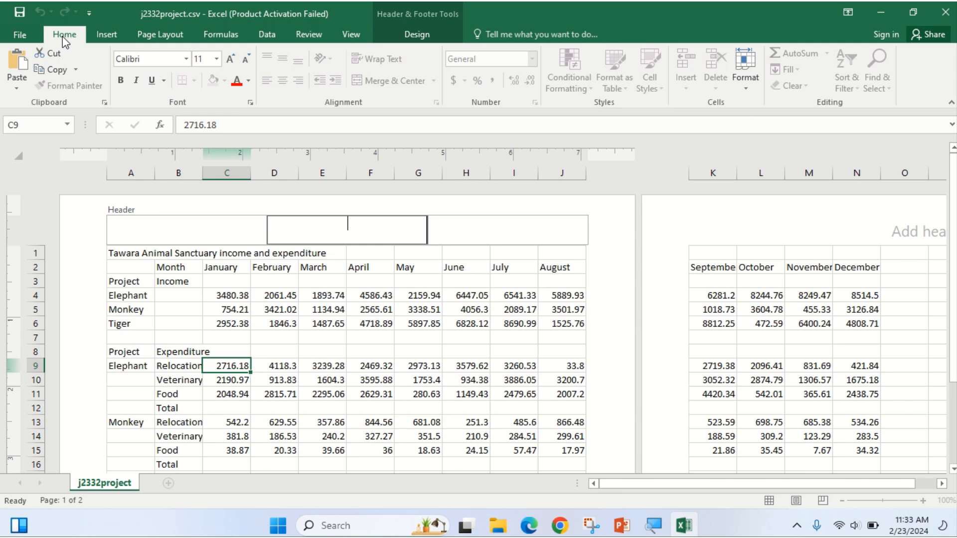
left_click(17, 64)
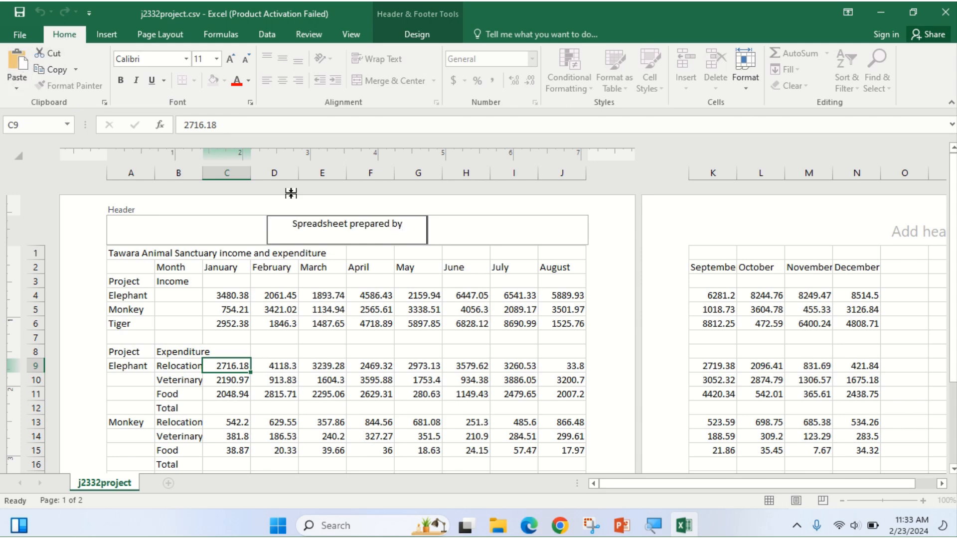
left_click(537, 530)
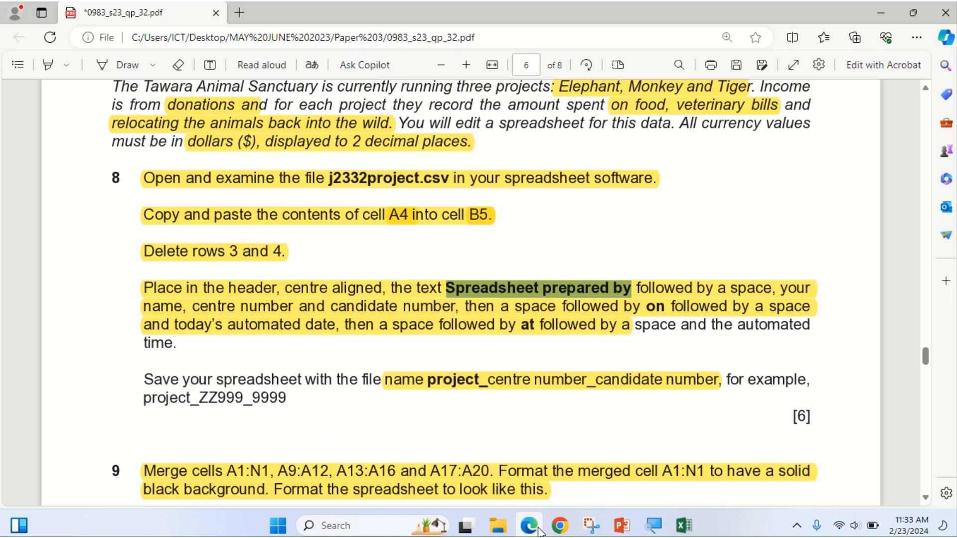
Type the candidate's name, centre number and candidate number after the header text.
left_click(538, 531)
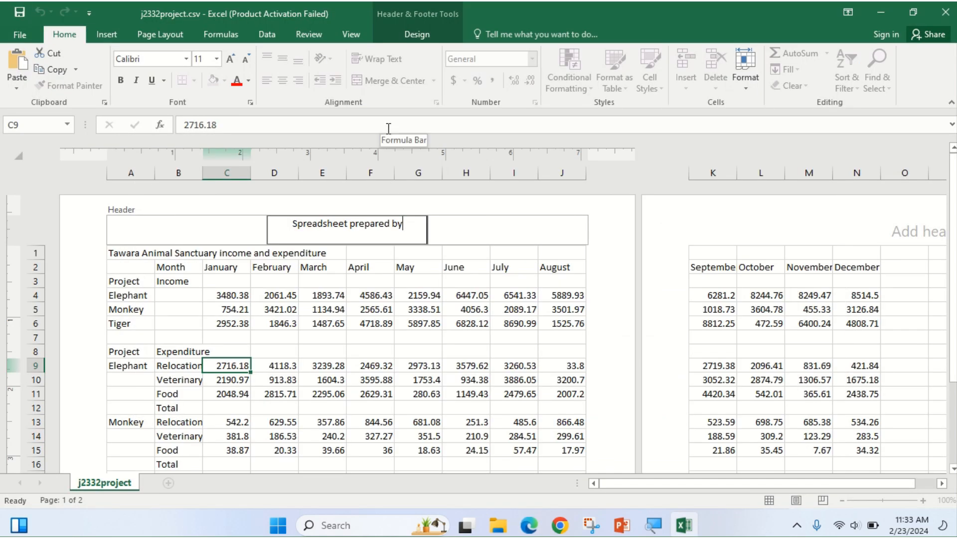
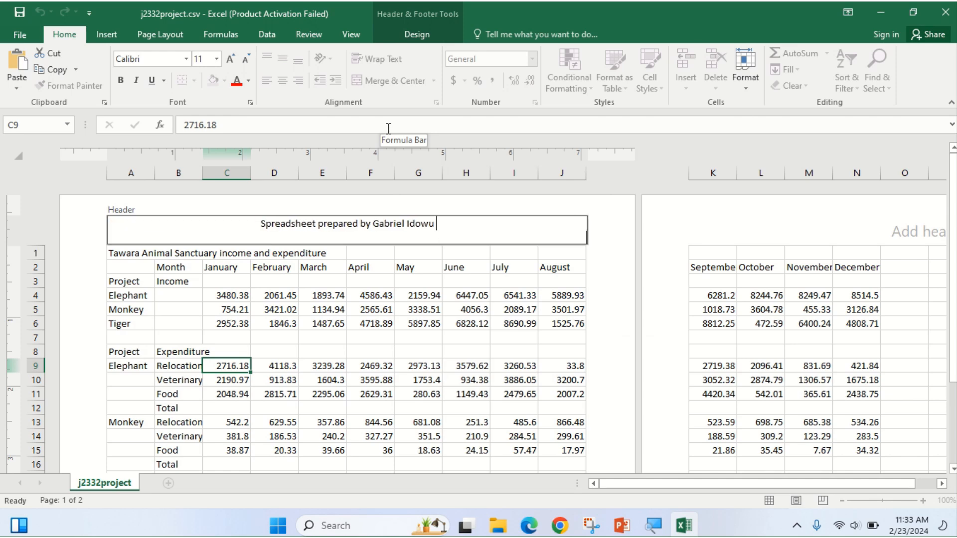
type("CN")
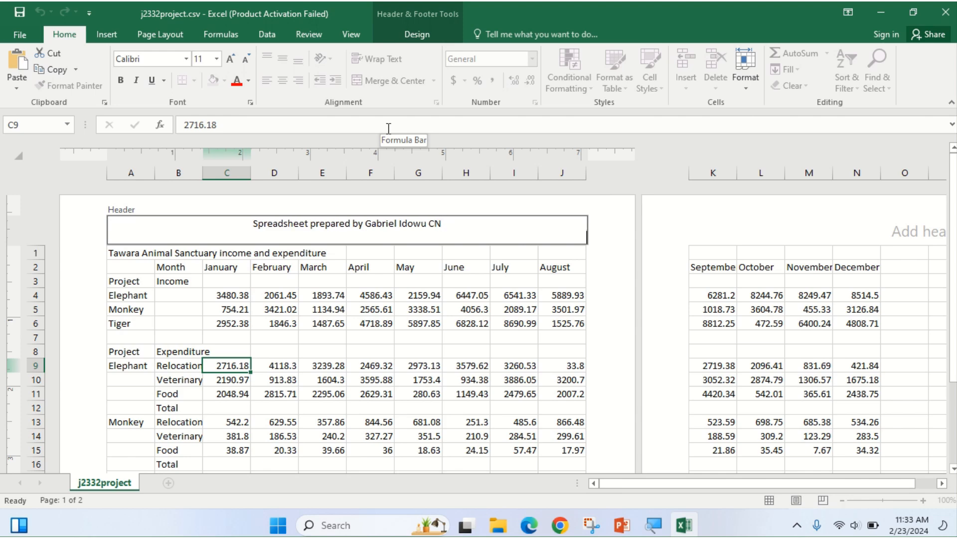
type("00")
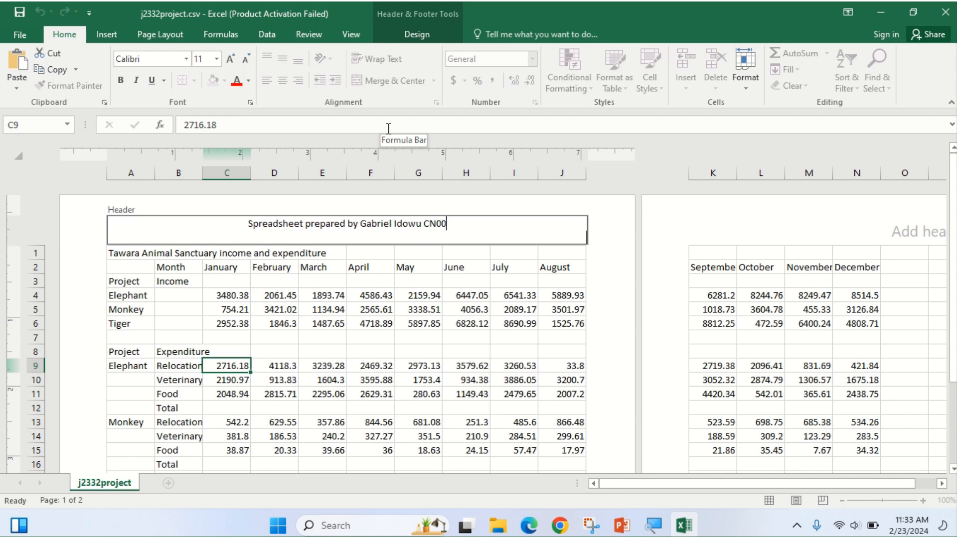
type("1")
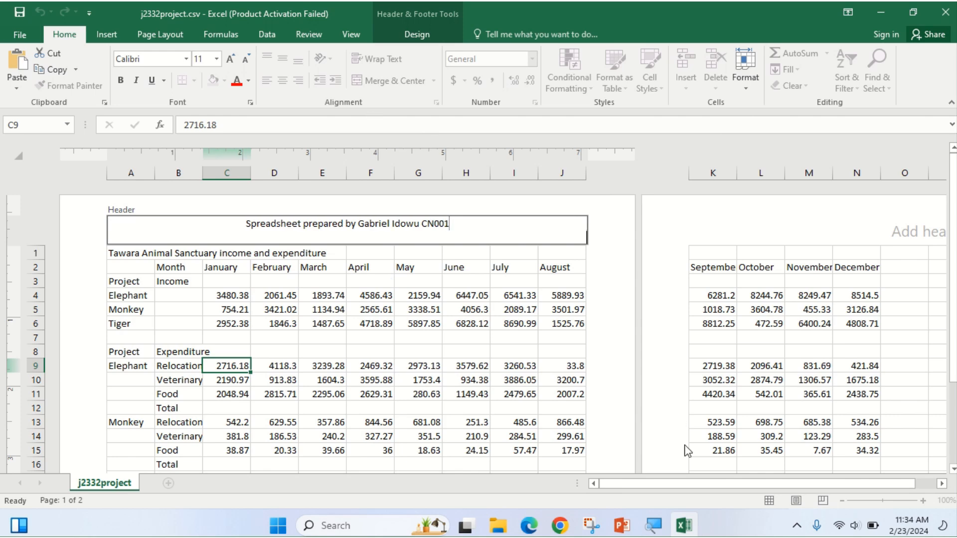
left_click(529, 527)
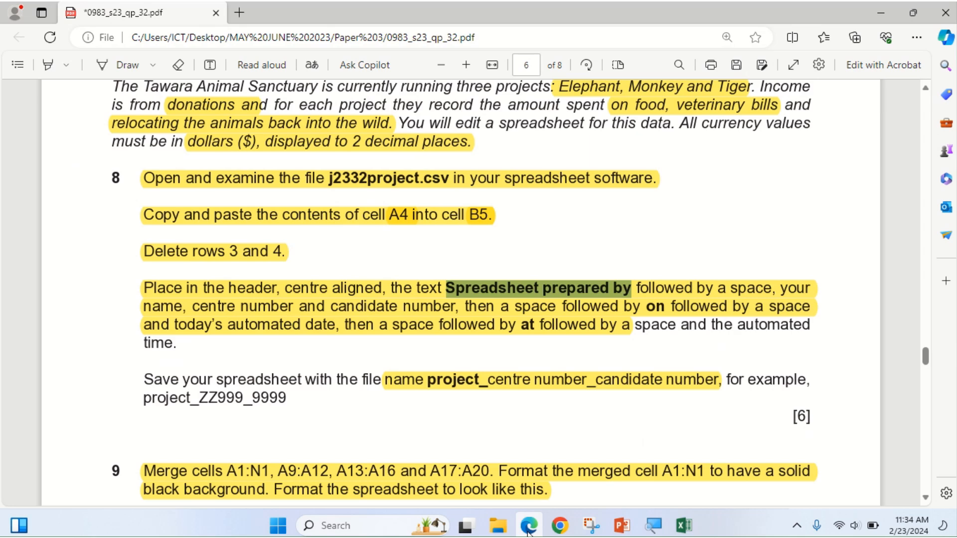
left_click(529, 532)
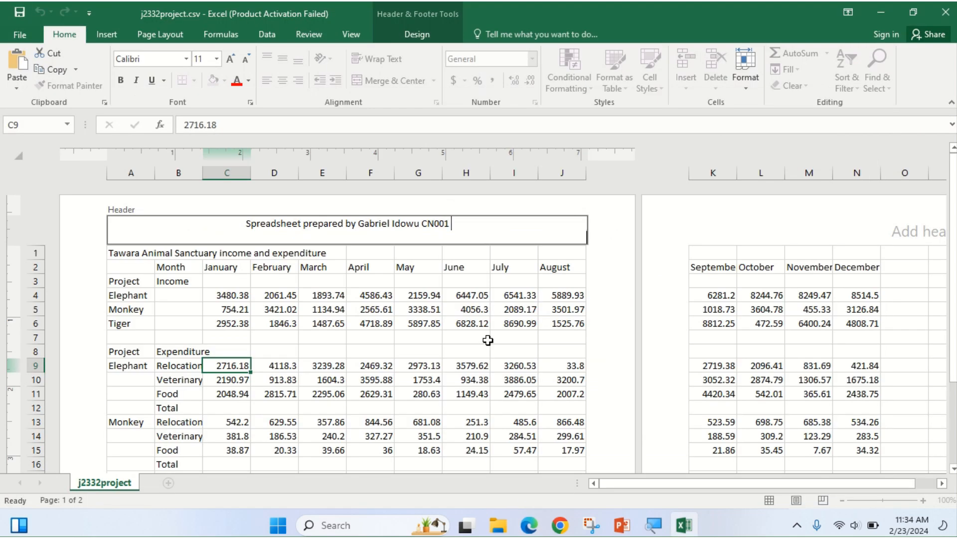
type("0001")
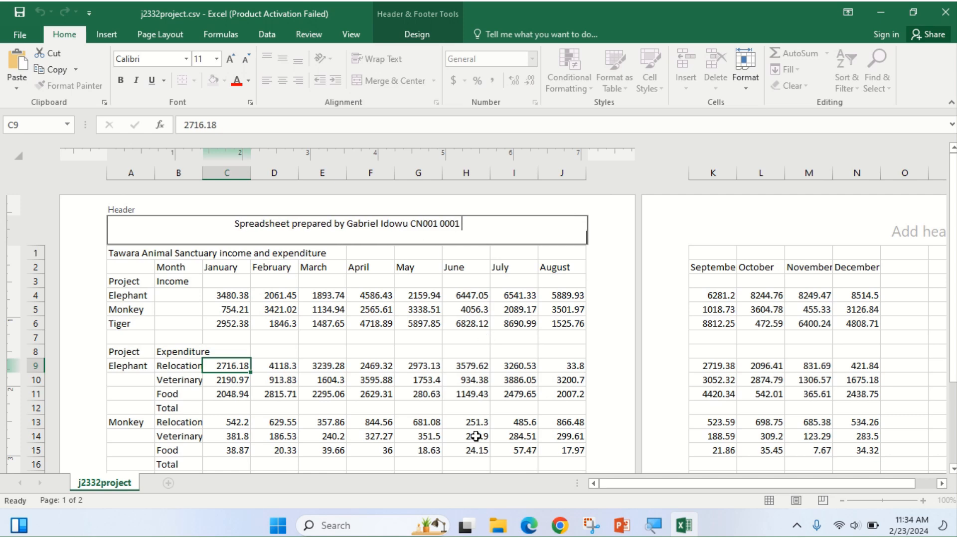
left_click(527, 531)
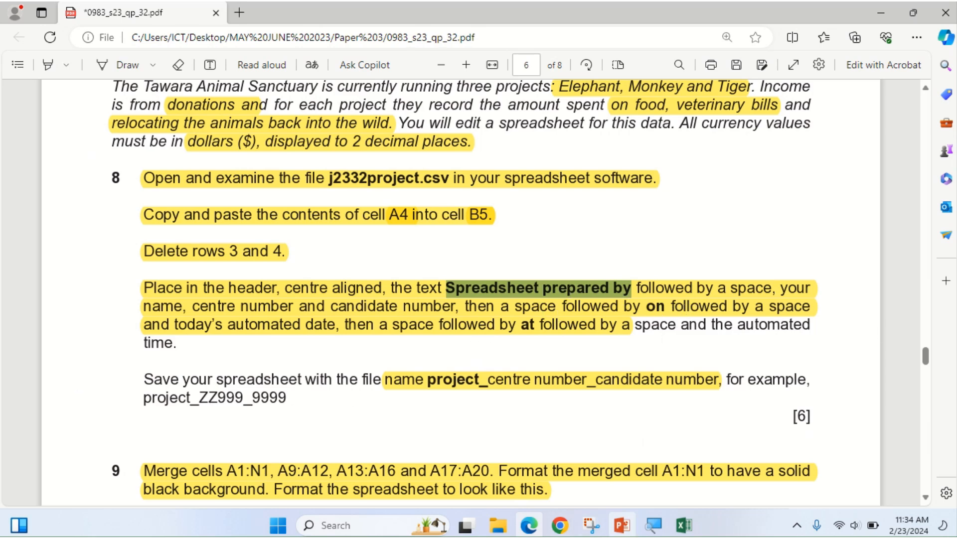
Add 'on' with an automated Current Date field and 'at' with an automated Current Time field to the header.
left_click(531, 527)
type("on")
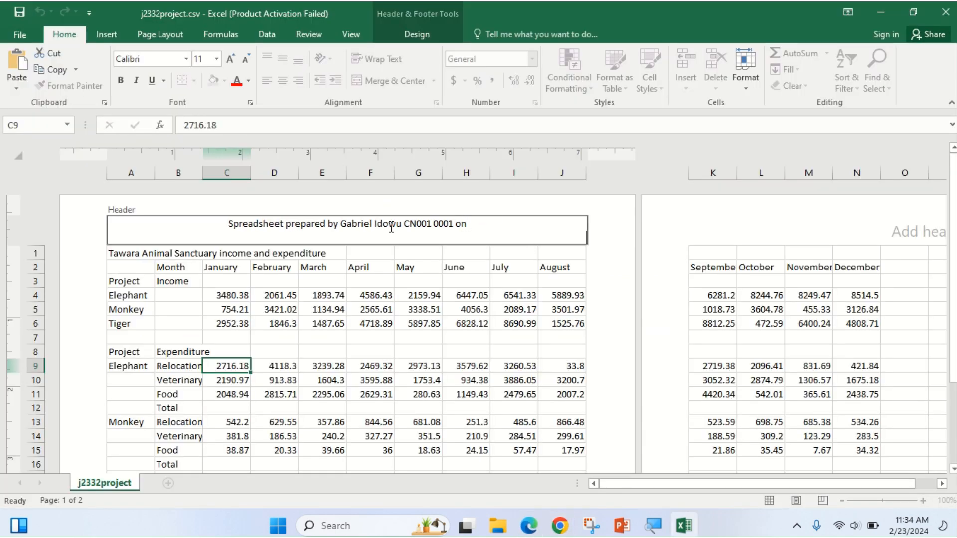
left_click(415, 35)
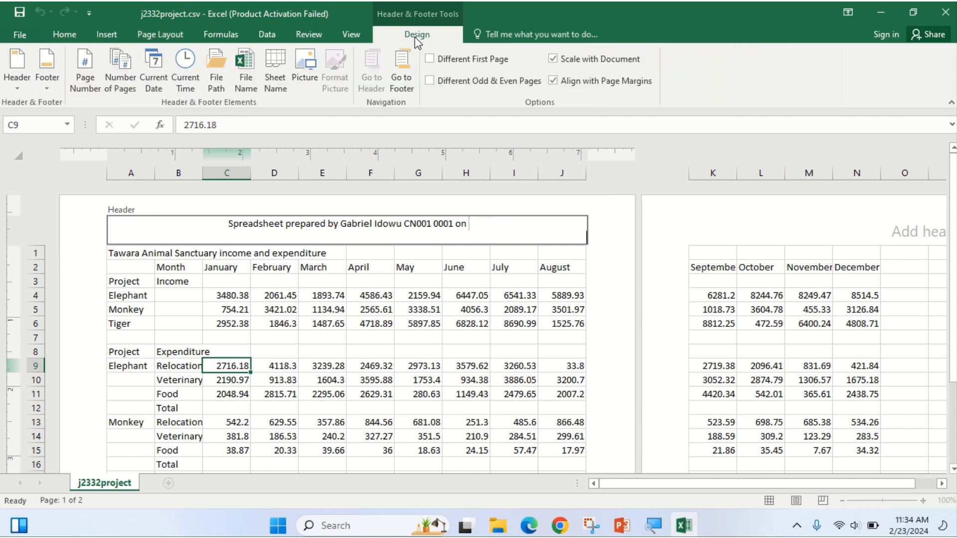
left_click(158, 79)
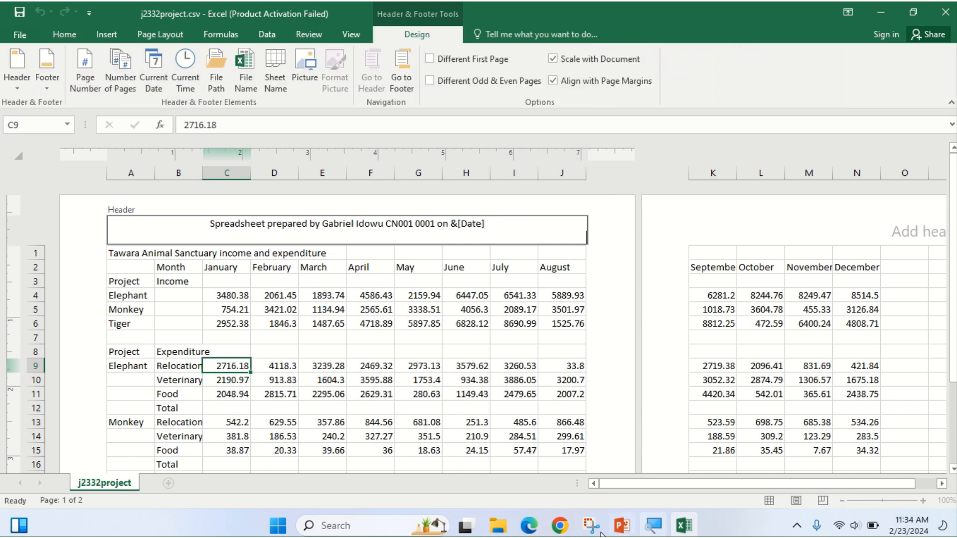
left_click(530, 526)
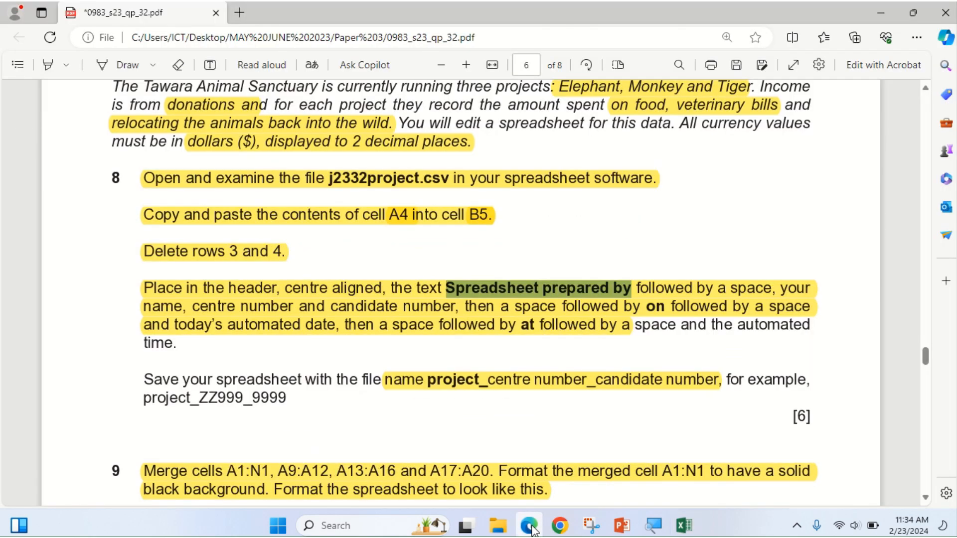
left_click(530, 527)
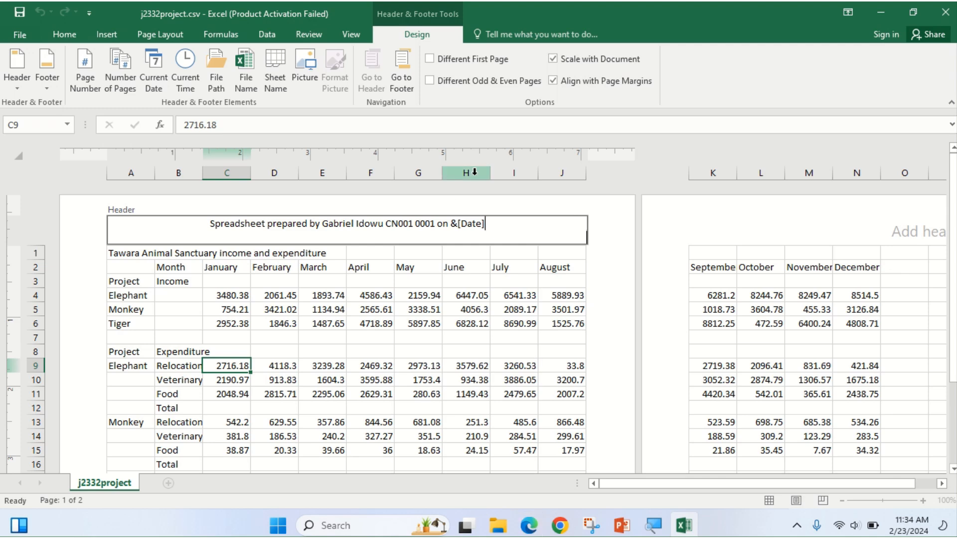
type("a")
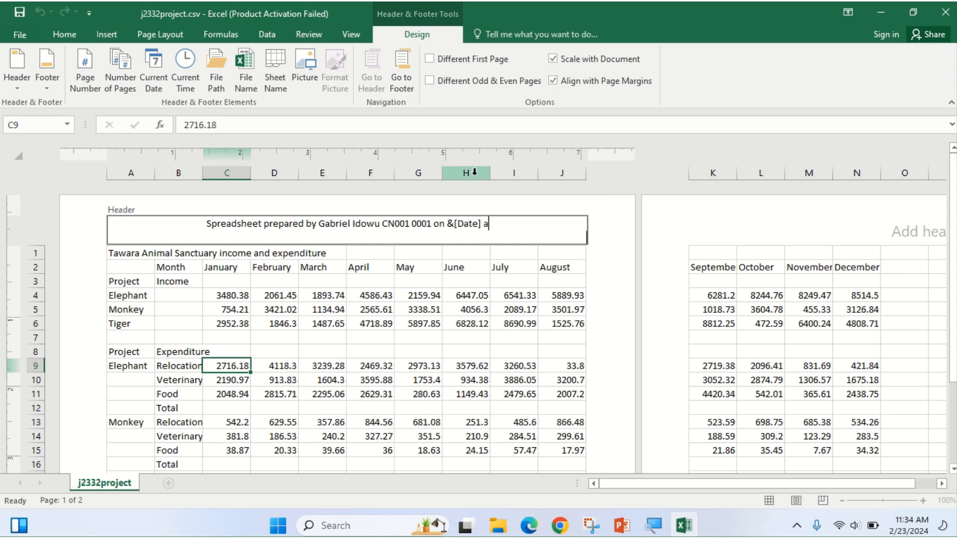
type("t")
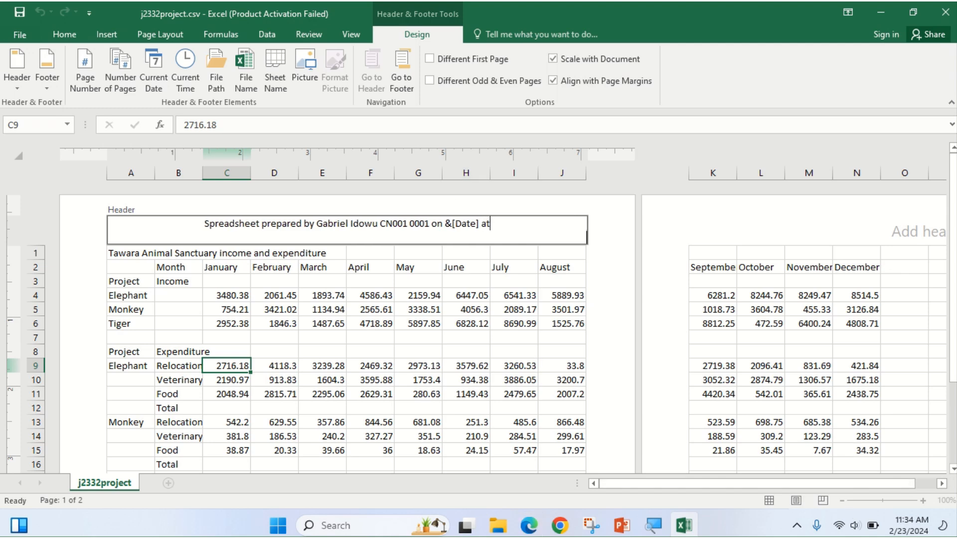
left_click(529, 527)
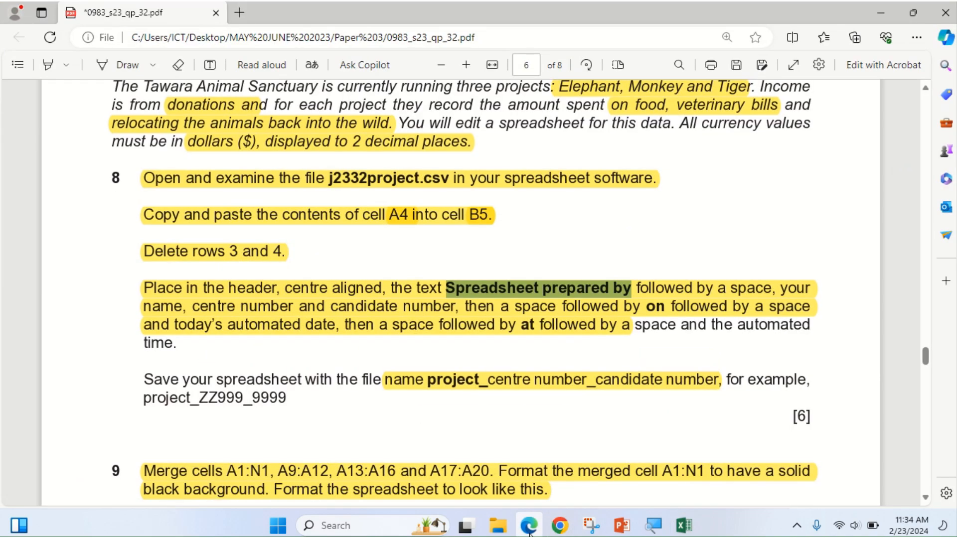
left_click(529, 526)
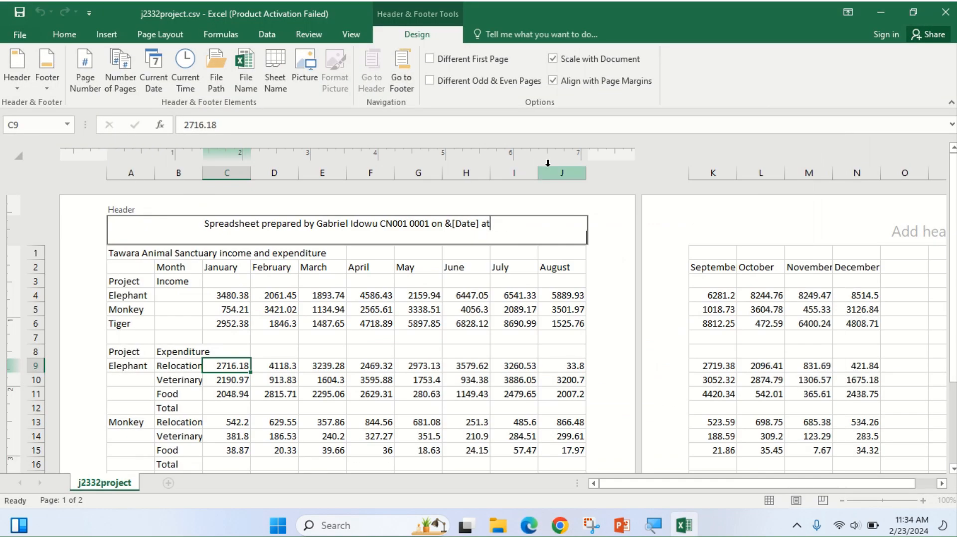
left_click(186, 70)
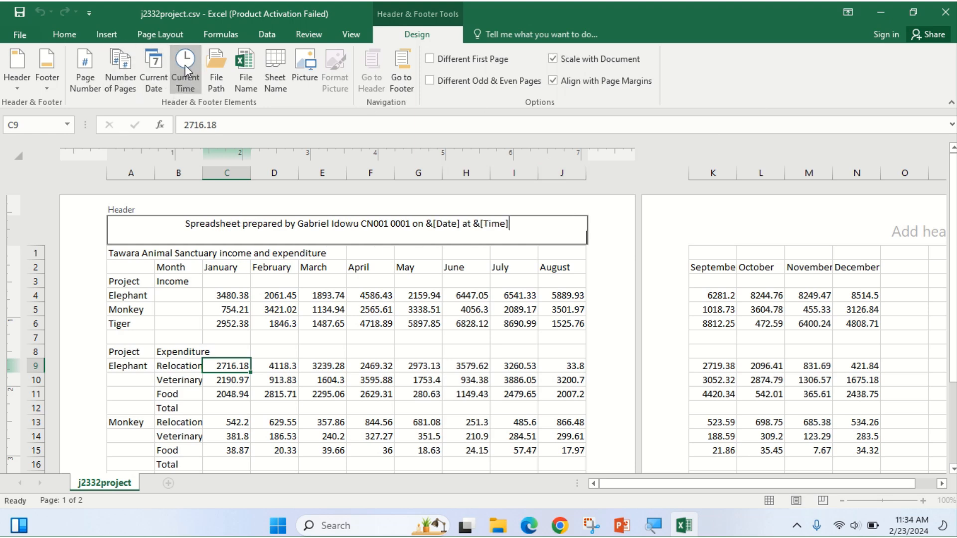
Copy the text 'project_' from the exam paper's instructions.
left_click(529, 529)
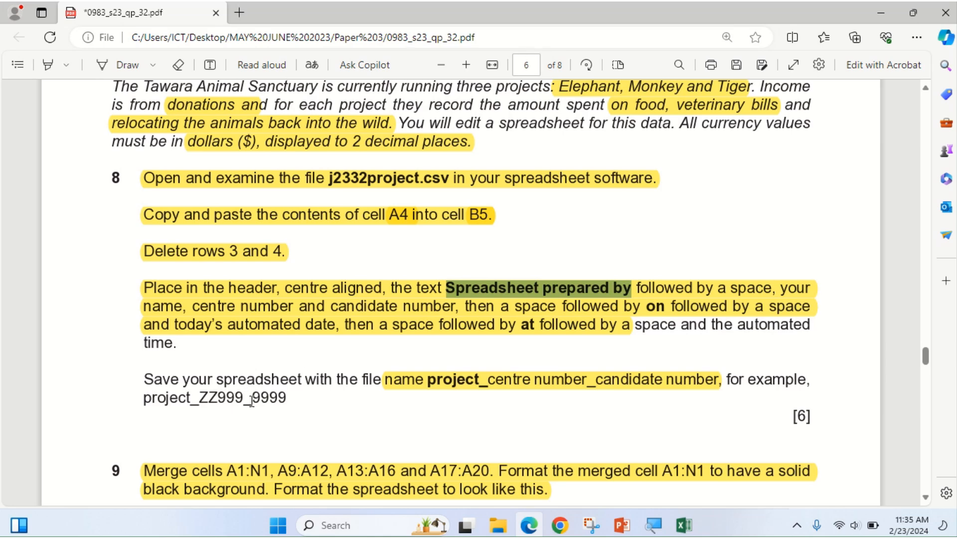
left_click_drag(427, 383, 481, 390)
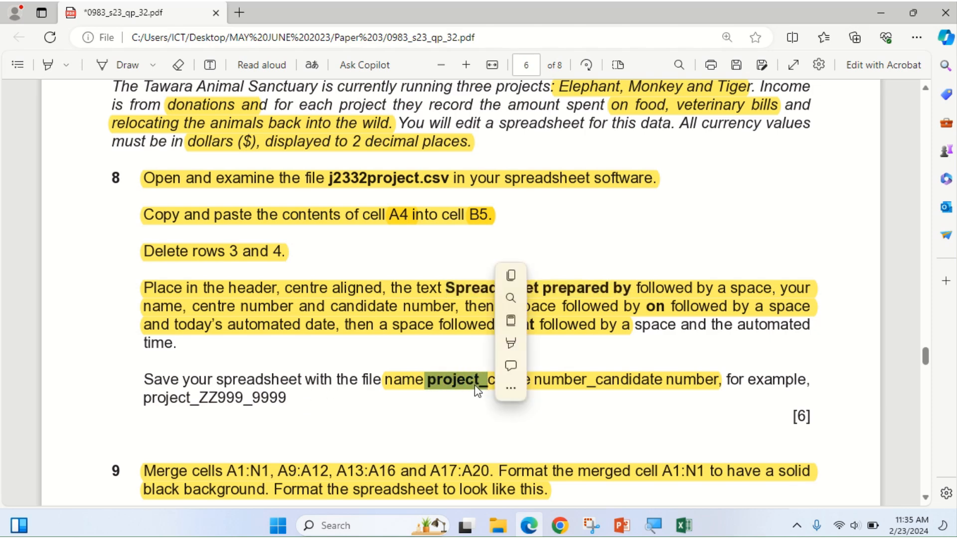
left_click(511, 275)
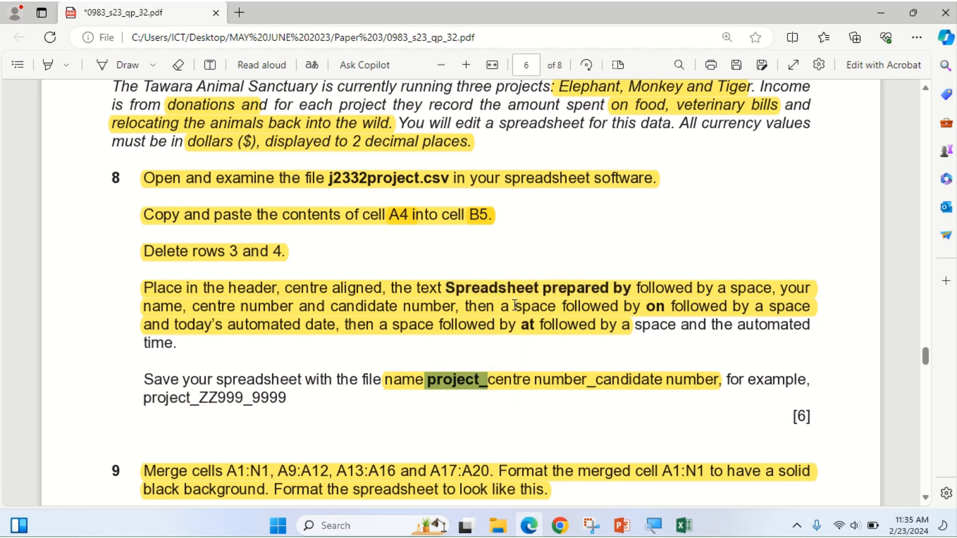
Leave header editing and switch the sanctuary sheet back to Normal view.
left_click(522, 524)
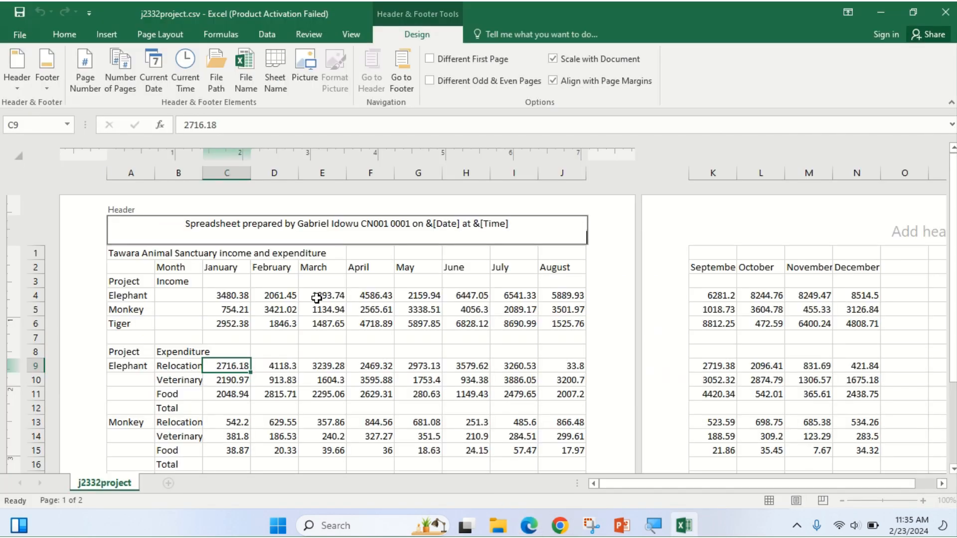
left_click_drag(333, 316, 335, 318)
left_click(485, 223)
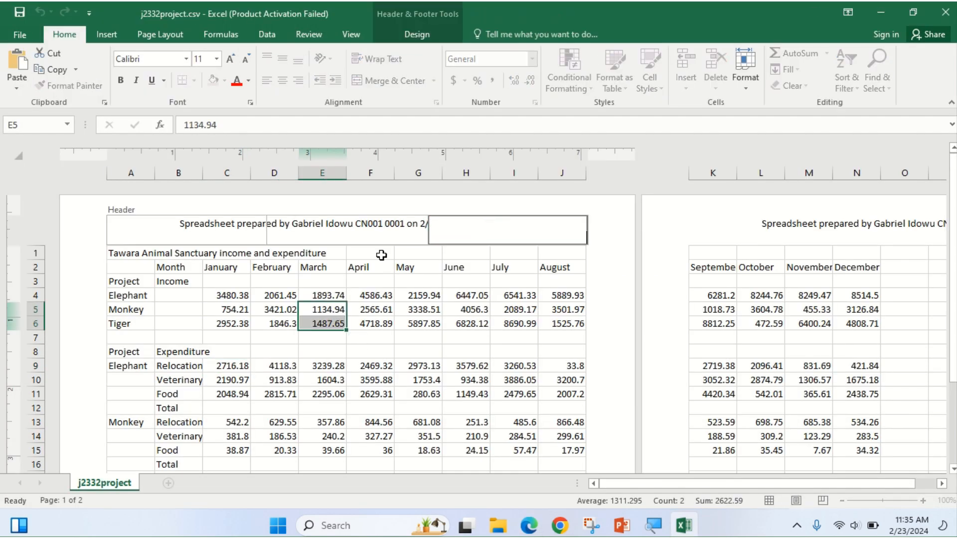
left_click(418, 309)
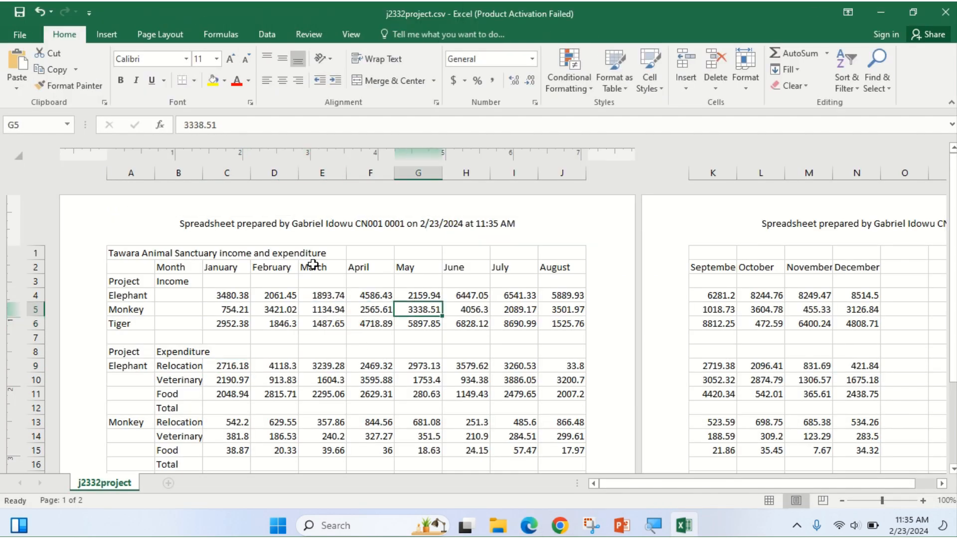
left_click(769, 501)
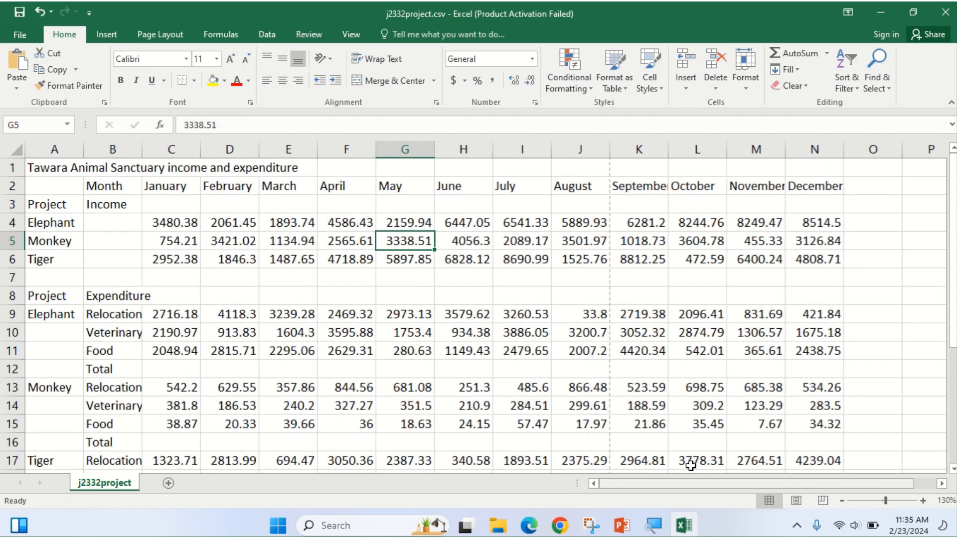
Open Save As and browse to the WORK AREA folder on the Desktop.
left_click(27, 41)
left_click(32, 179)
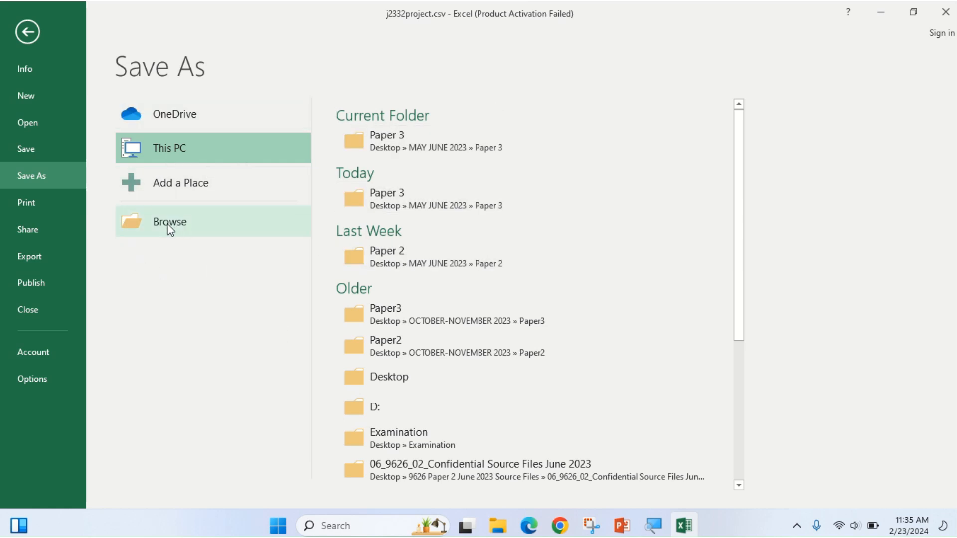
left_click(234, 220)
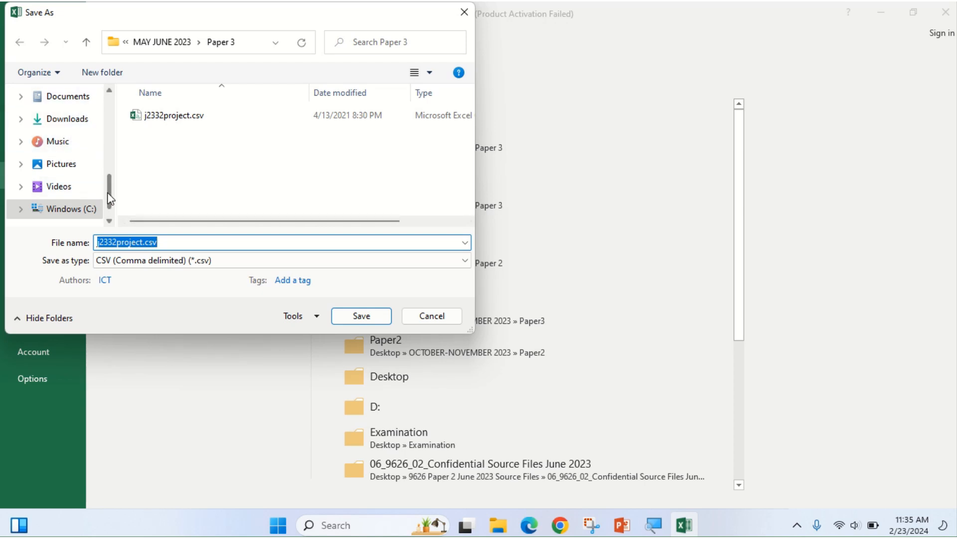
left_click_drag(107, 192, 108, 96)
left_click(64, 125)
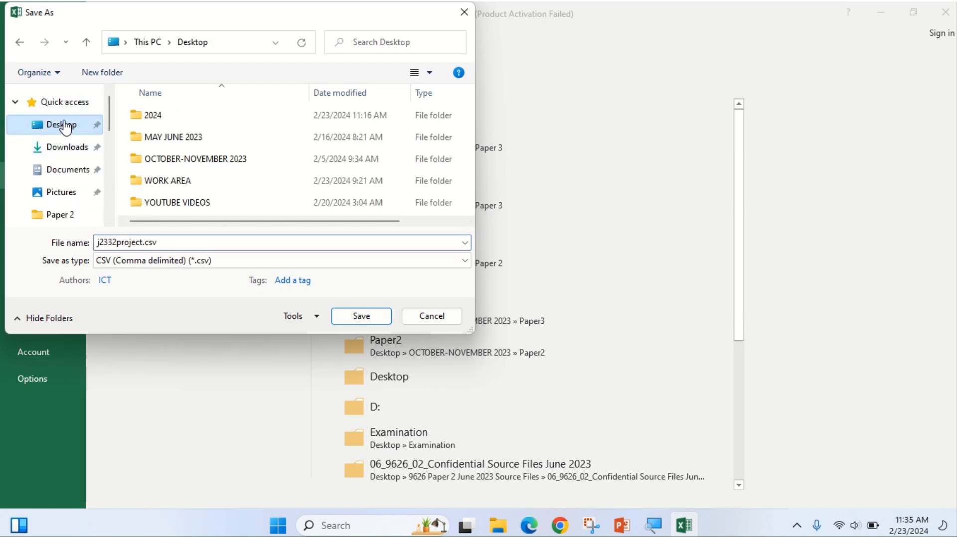
double_click(164, 181)
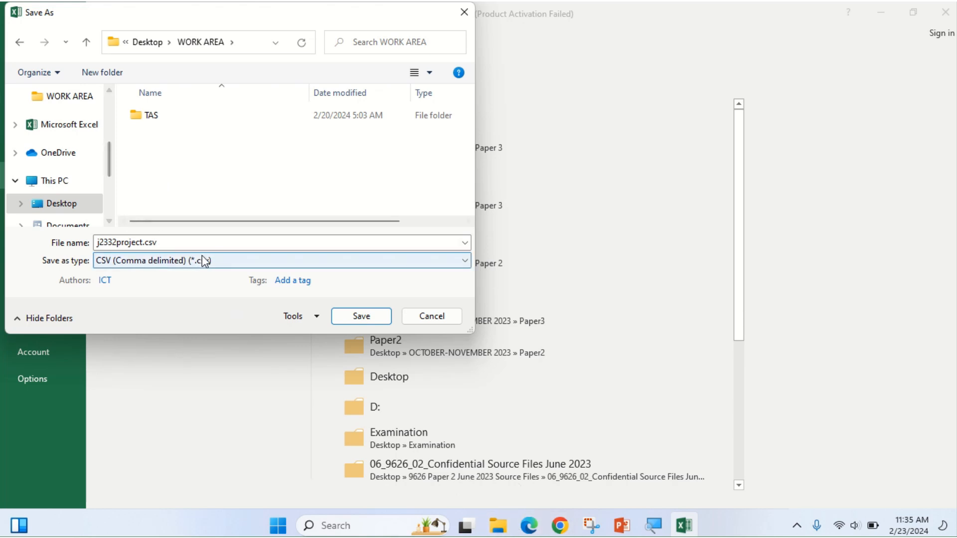
Replace the file name with project_ followed by the centre and candidate numbers.
left_click(183, 241)
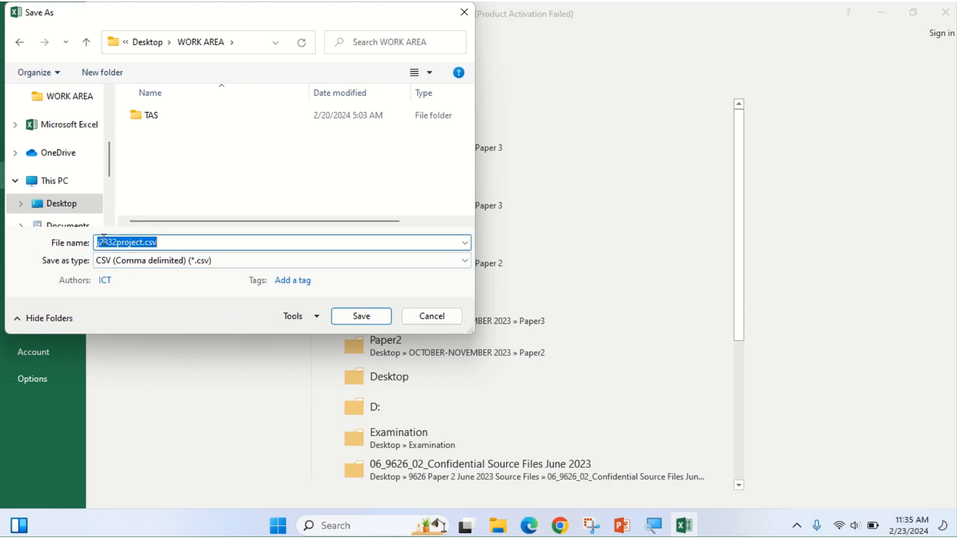
key("BackSpace")
right_click(142, 246)
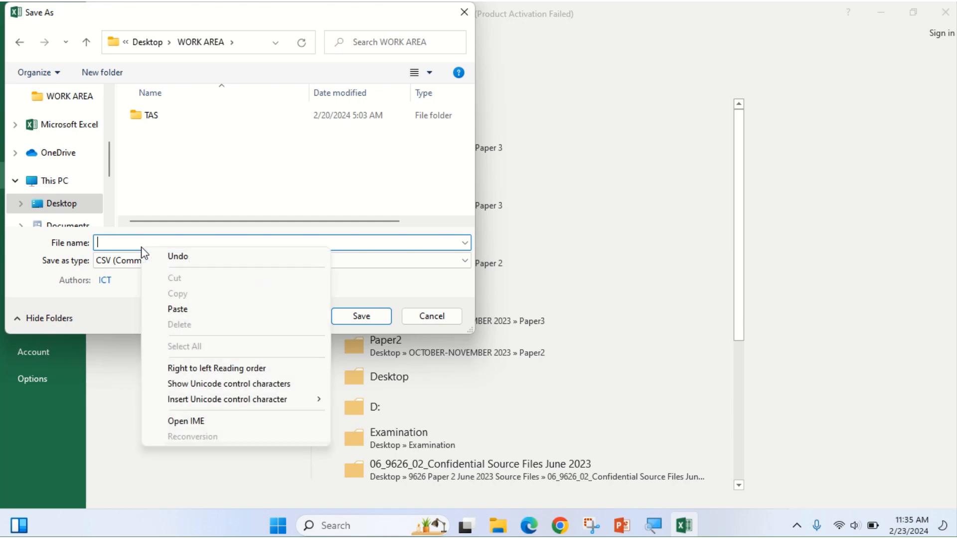
left_click(173, 309)
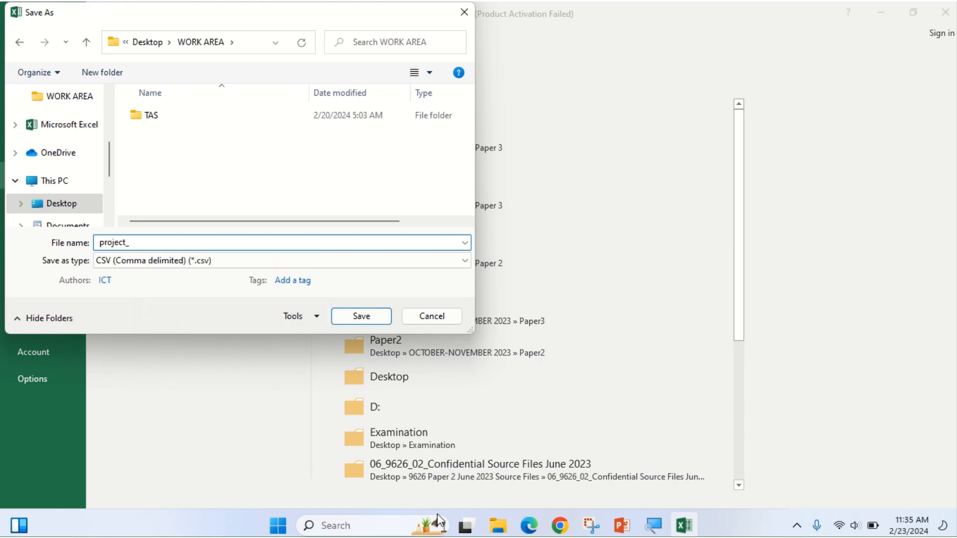
left_click(530, 525)
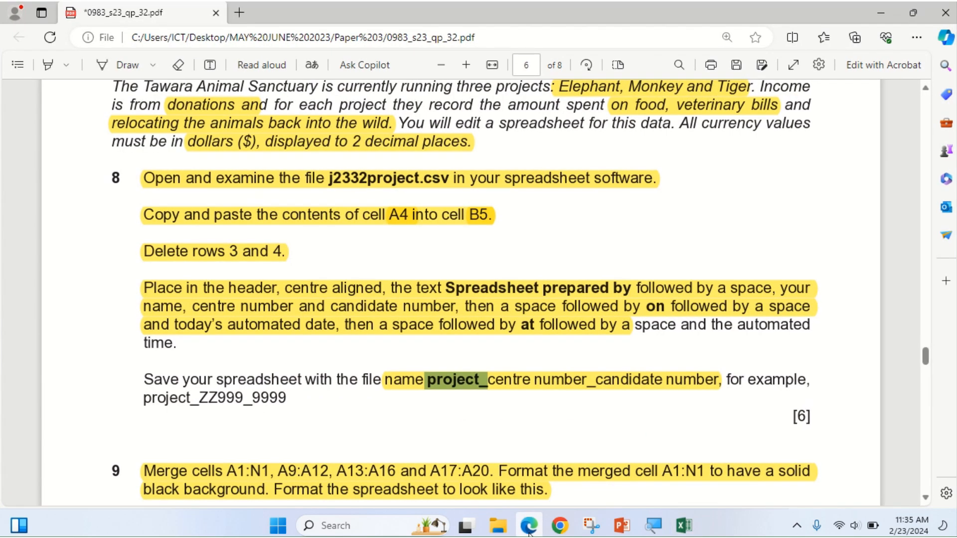
left_click(529, 531)
left_click(143, 244)
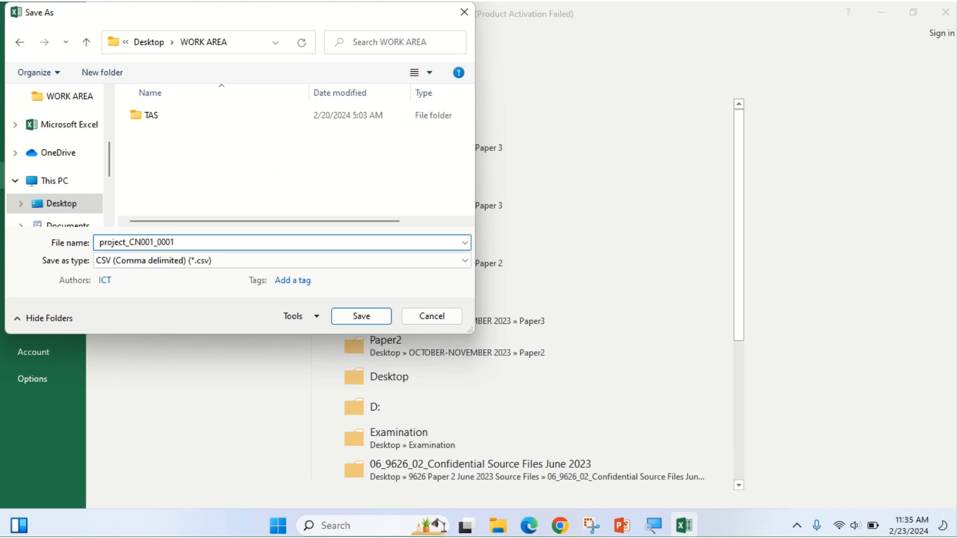
Save the workbook with the completed name as an Excel Workbook (*.xlsx).
left_click(529, 525)
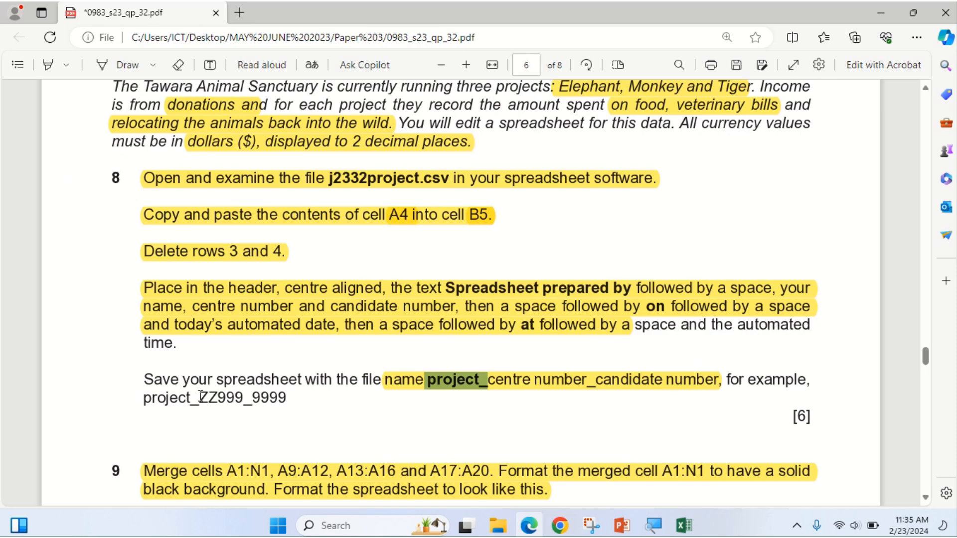
left_click_drag(217, 383, 316, 388)
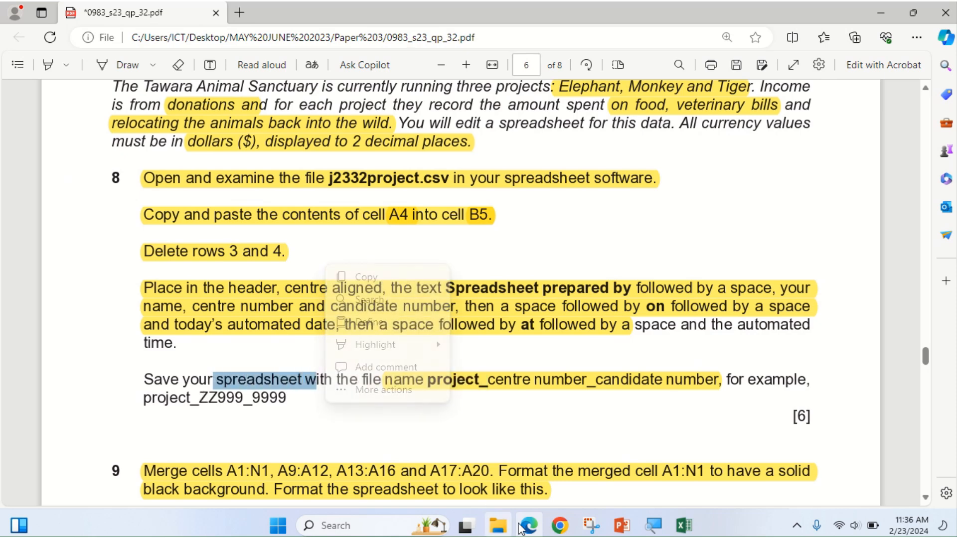
key("alt+Tab")
left_click(197, 263)
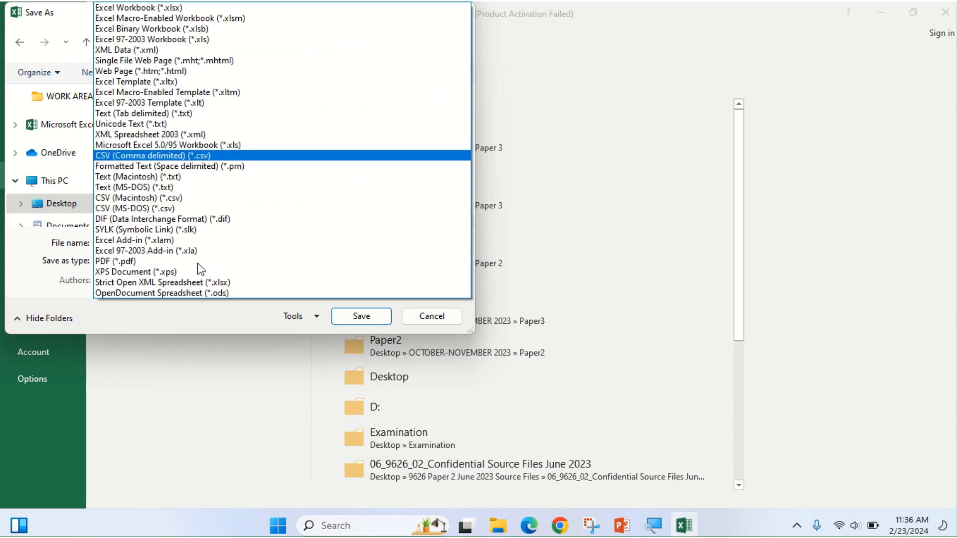
left_click(111, 8)
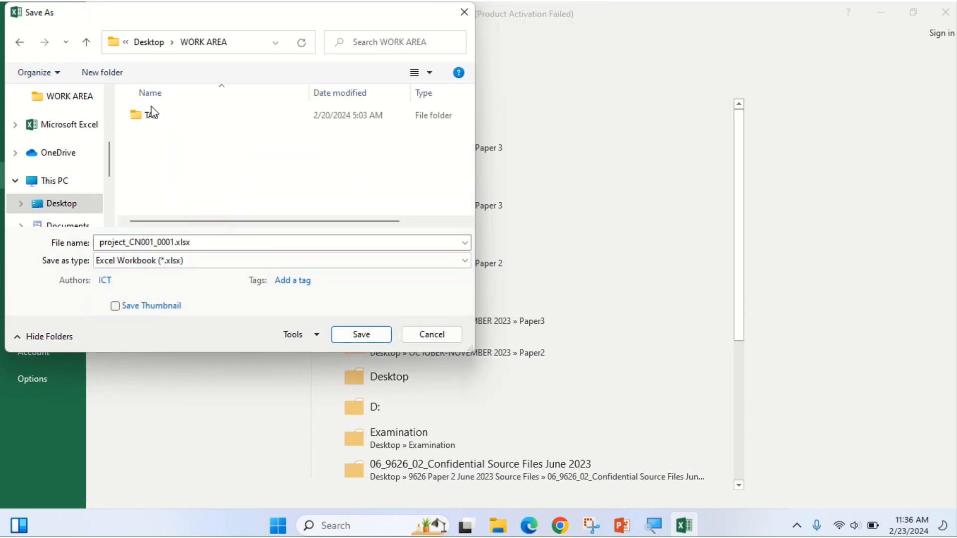
left_click(360, 334)
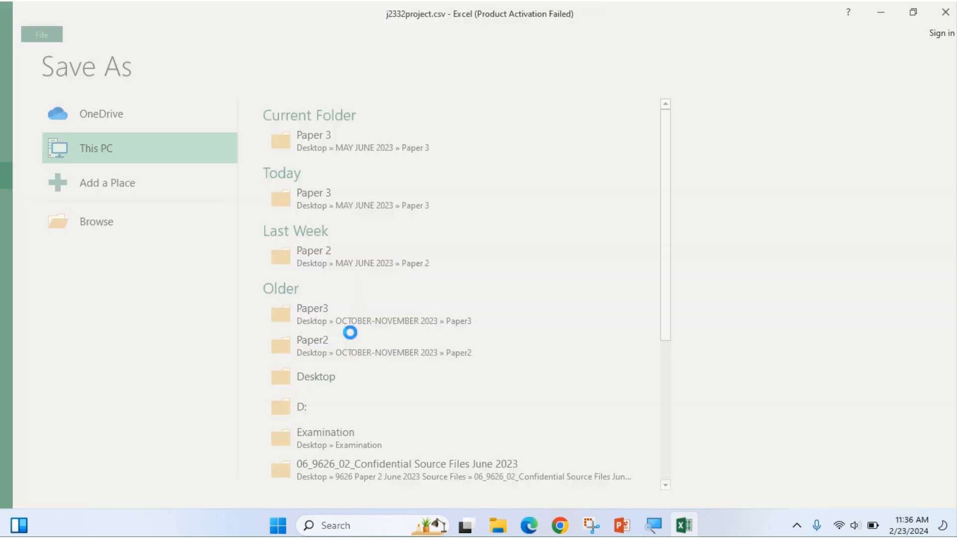
Highlight the [6] mark in the exam paper and scroll down to question 9's spreadsheet image.
left_click(531, 532)
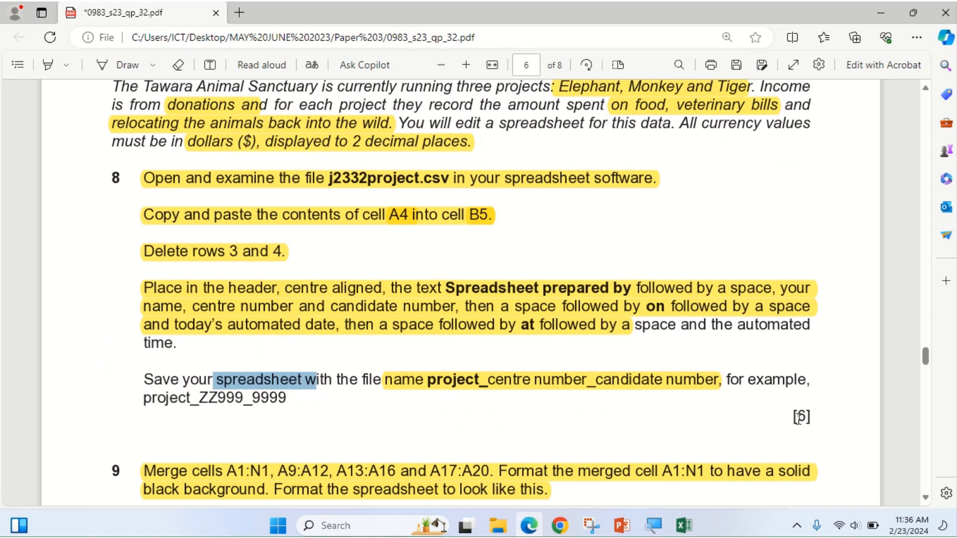
left_click(48, 65)
left_click_drag(788, 416, 824, 414)
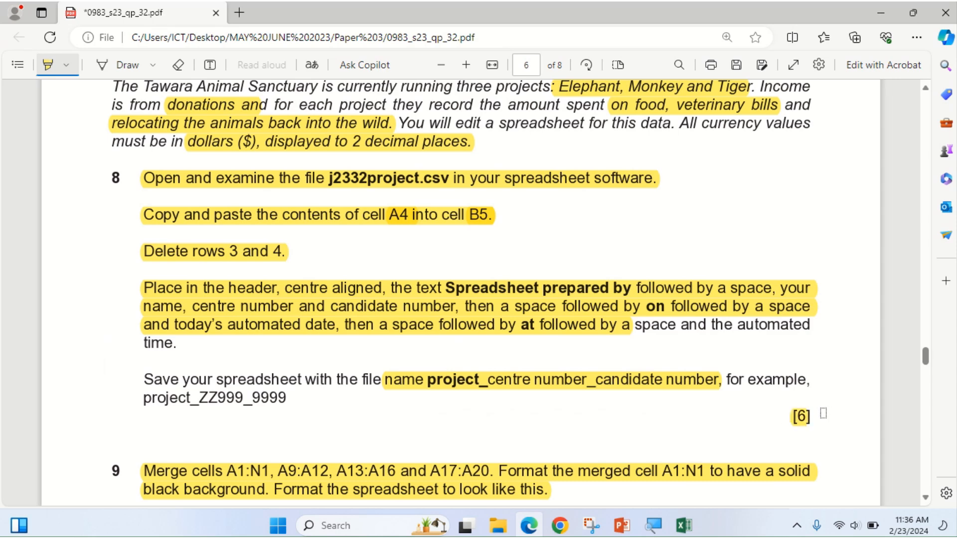
scroll(299, 432, "down", 4)
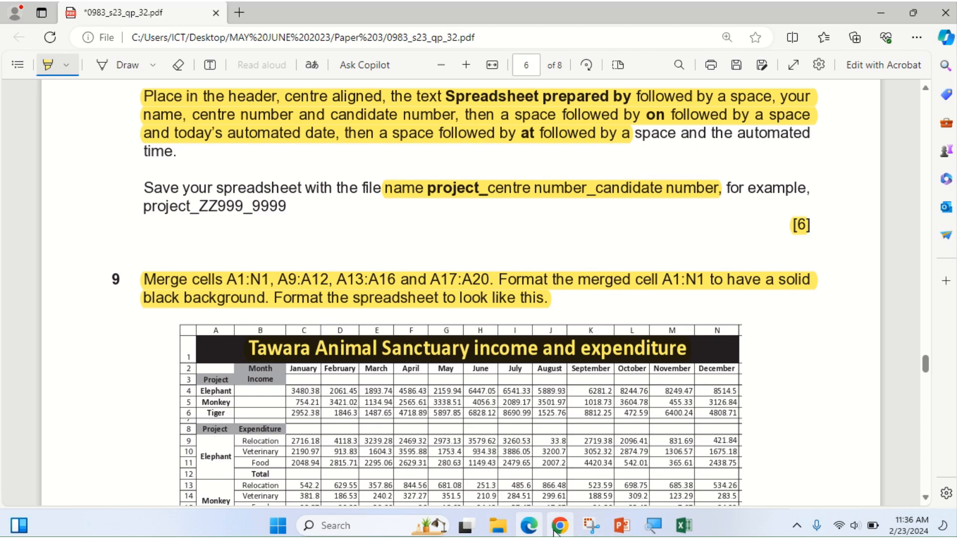
Merge and centre the sanctuary title across A1:N1.
left_click(528, 532)
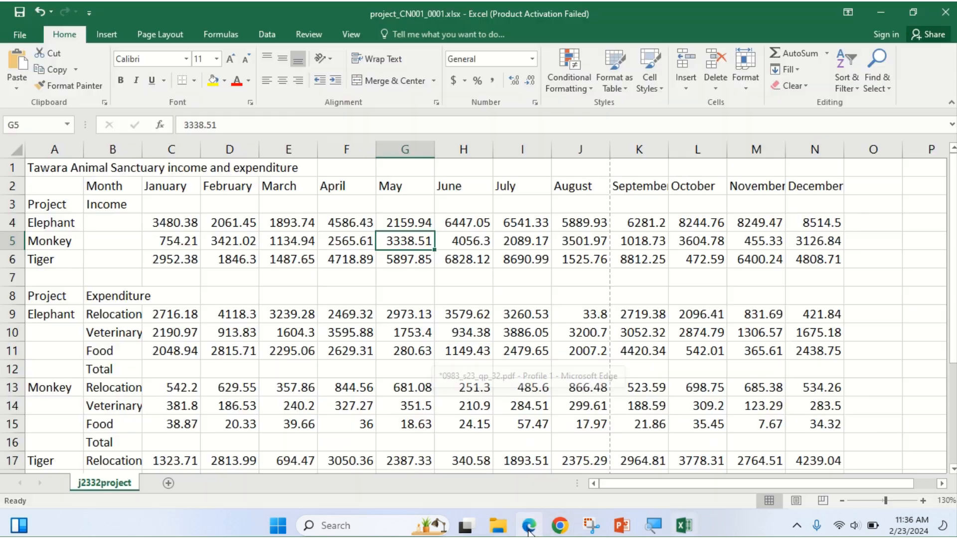
left_click(36, 170)
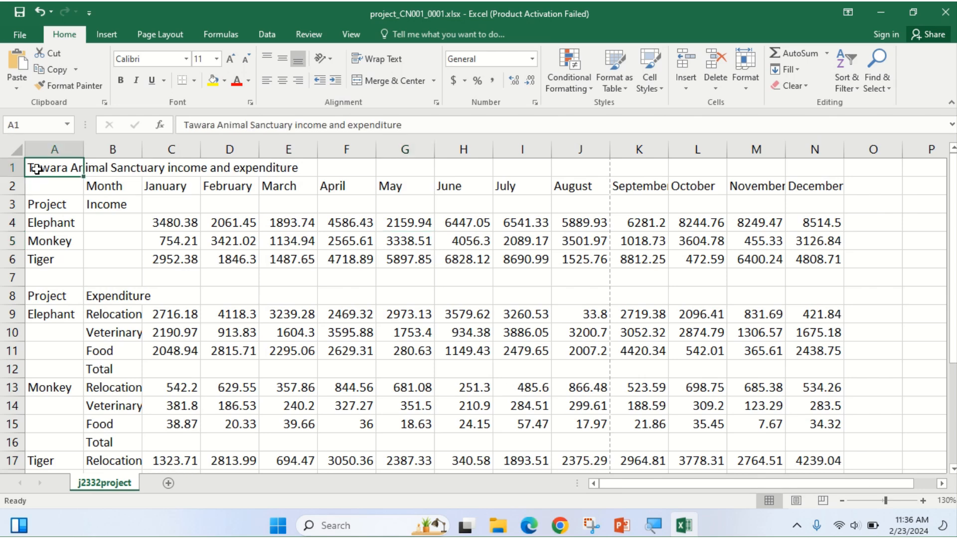
left_click_drag(36, 170, 806, 166)
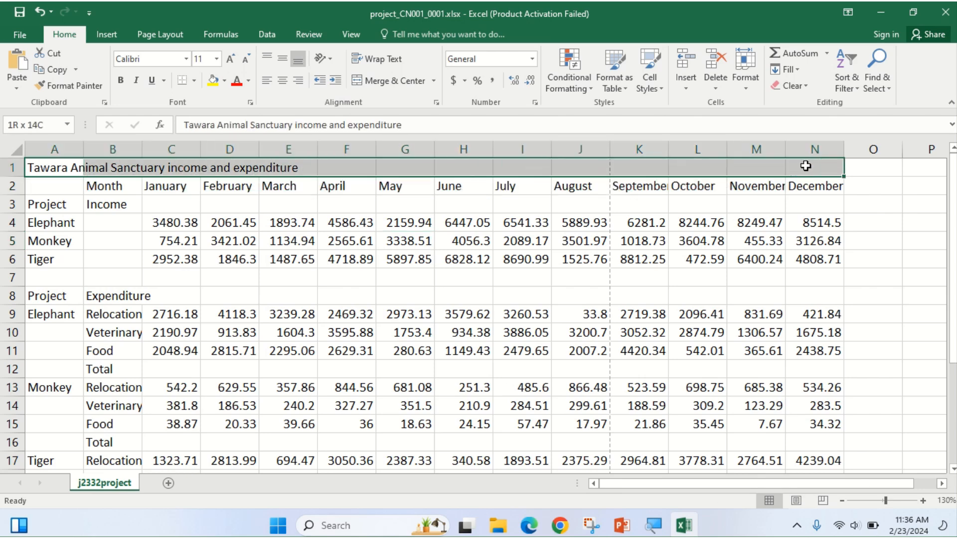
left_click(396, 82)
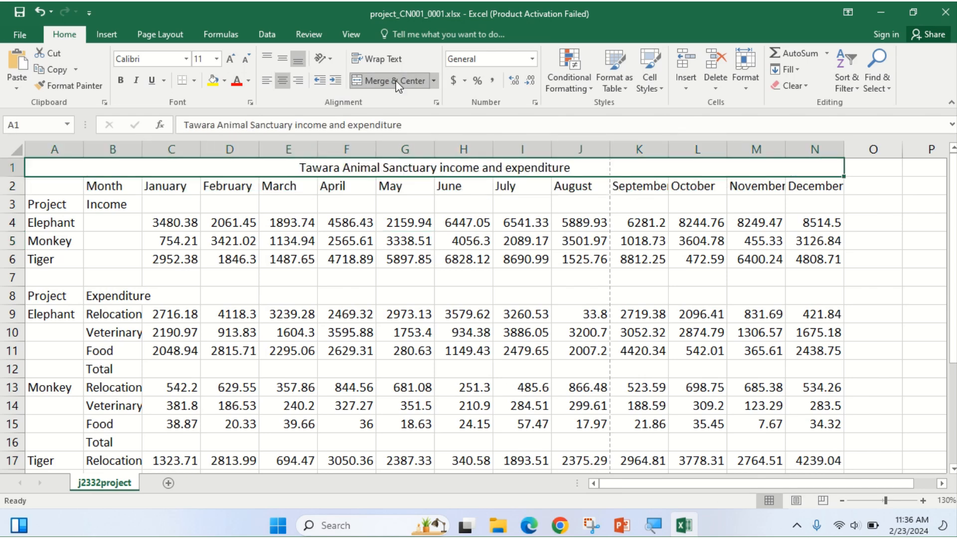
Merge the Elephant label into a single cell spanning A9:A12.
left_click(529, 529)
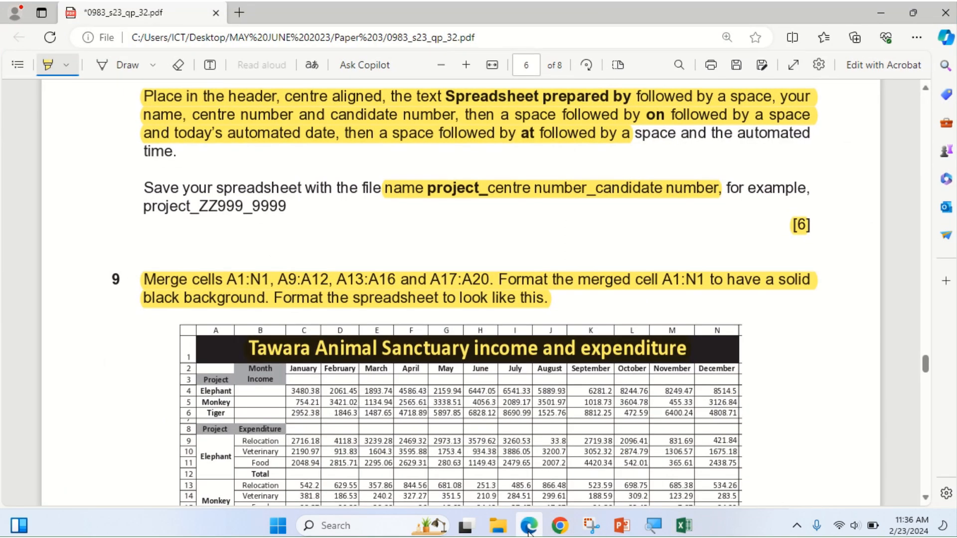
left_click(529, 529)
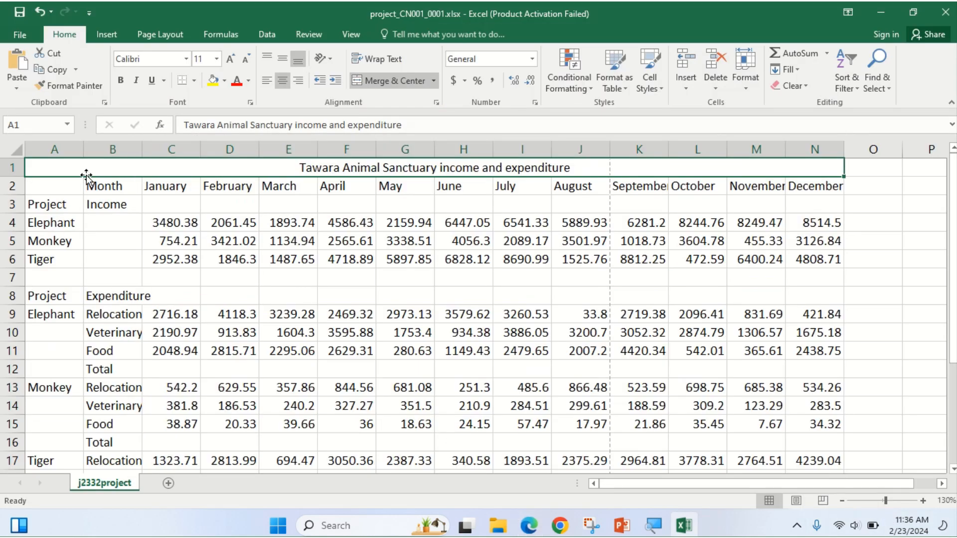
left_click(48, 318)
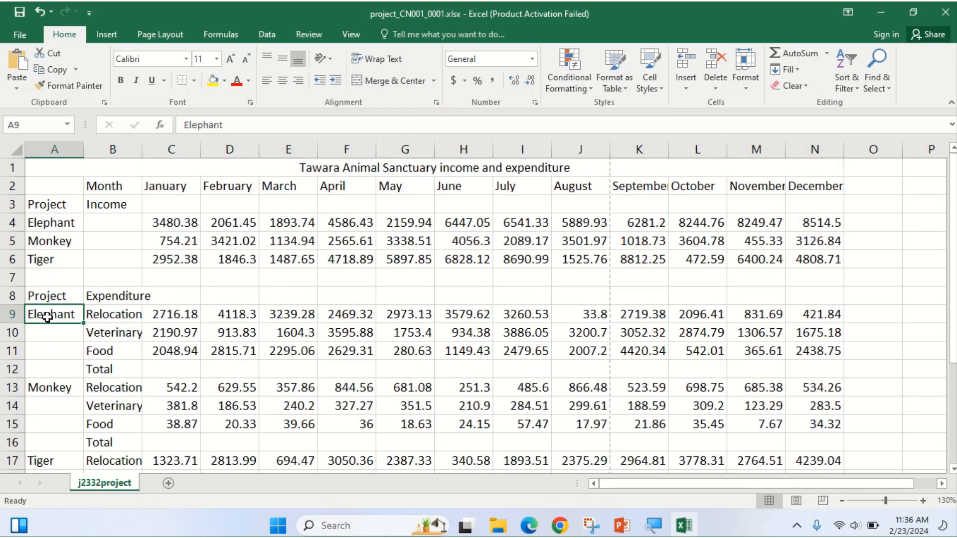
left_click_drag(47, 317, 44, 372)
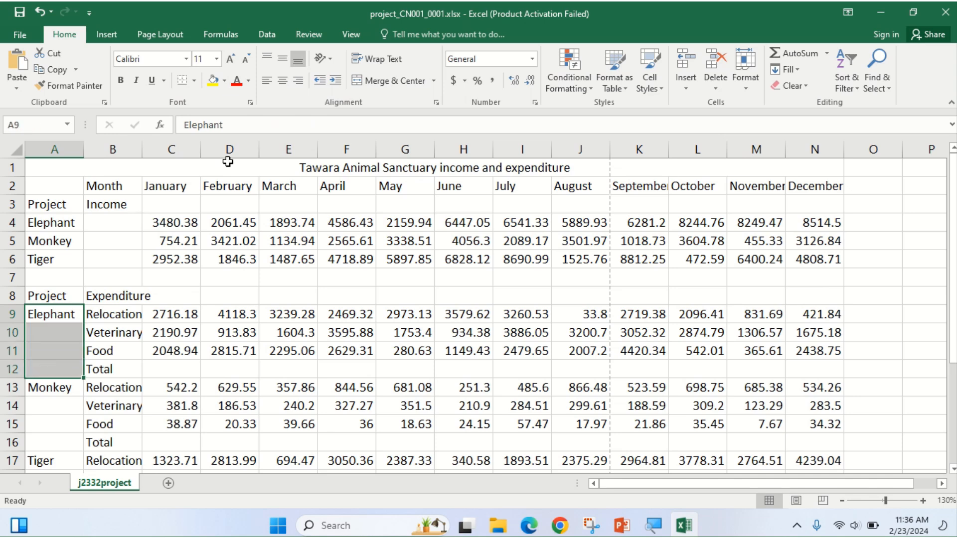
left_click(395, 82)
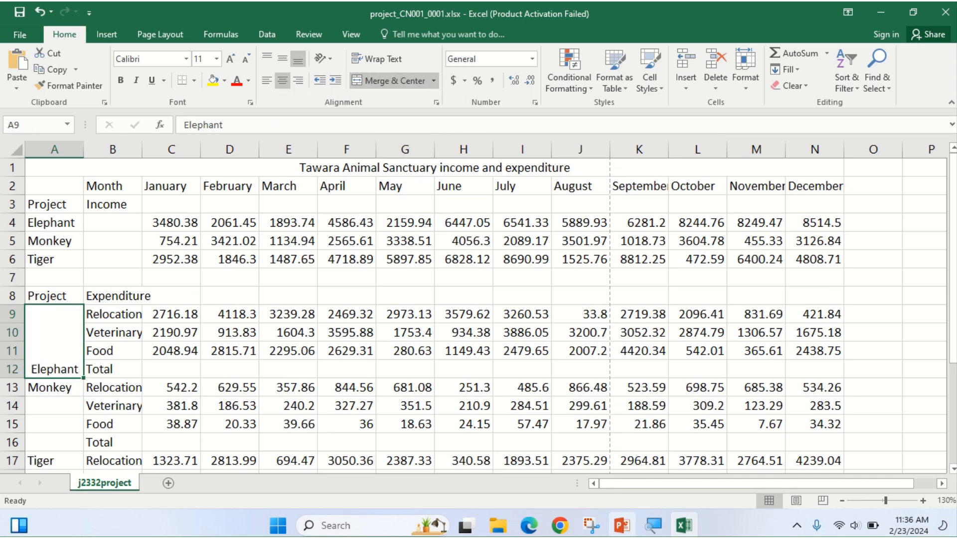
left_click(529, 528)
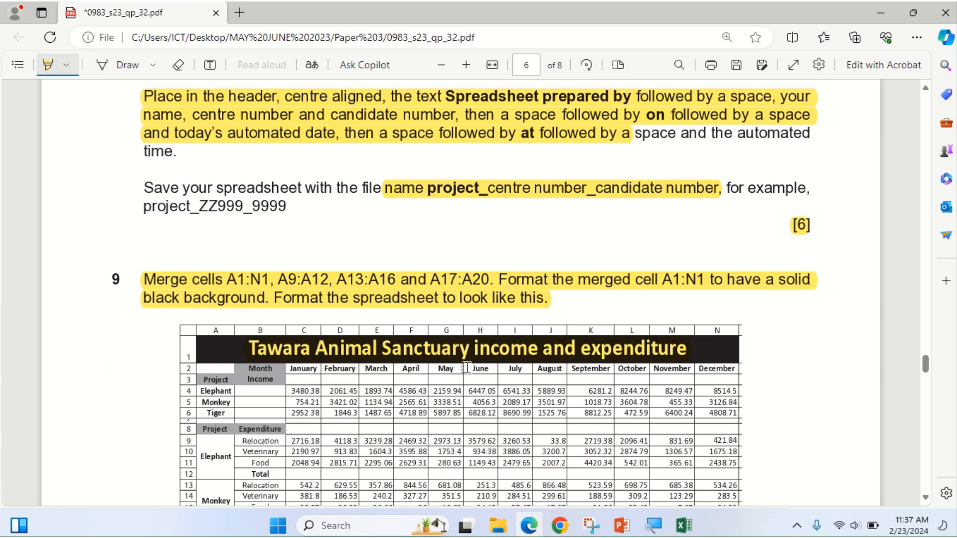
Merge the Monkey label across A13:A16.
left_click(530, 526)
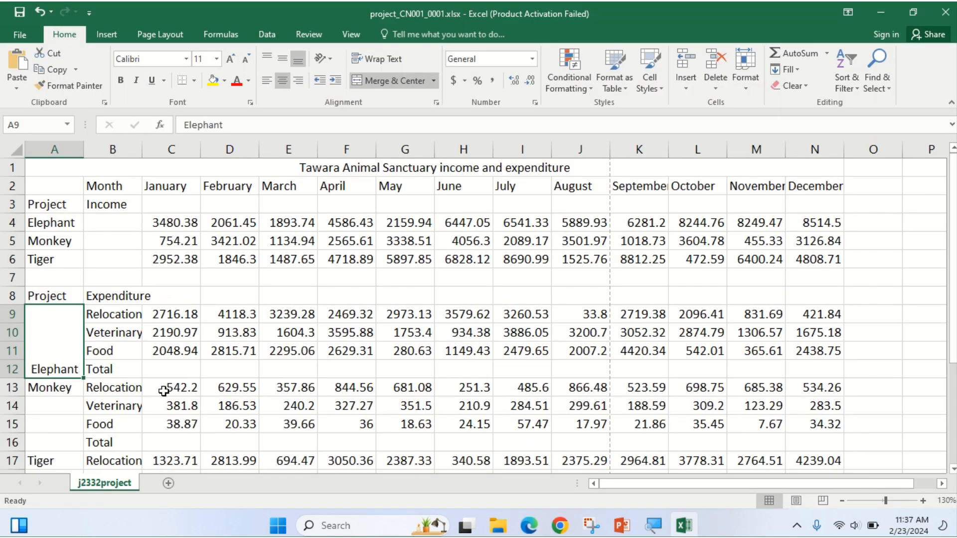
scroll(125, 379, "down", 2)
left_click(48, 281)
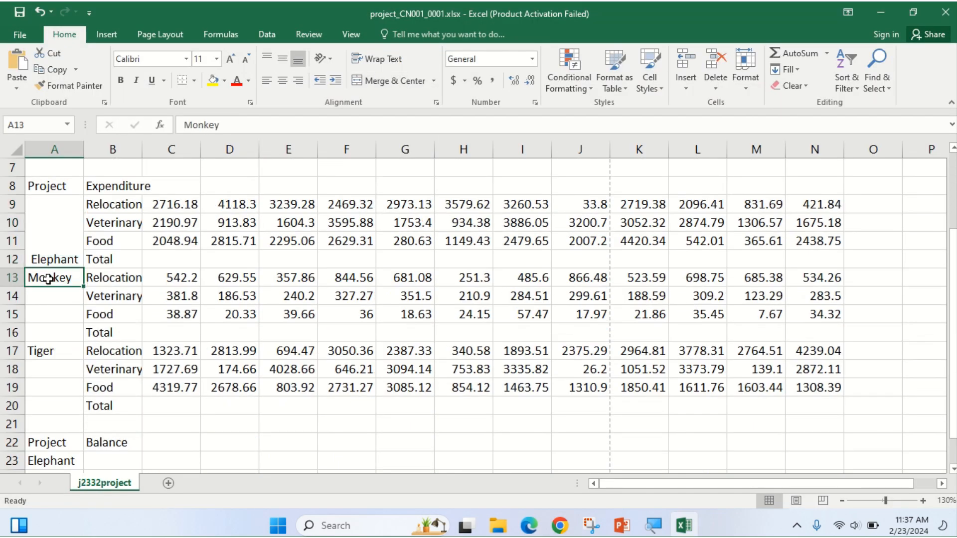
left_click_drag(48, 279, 54, 330)
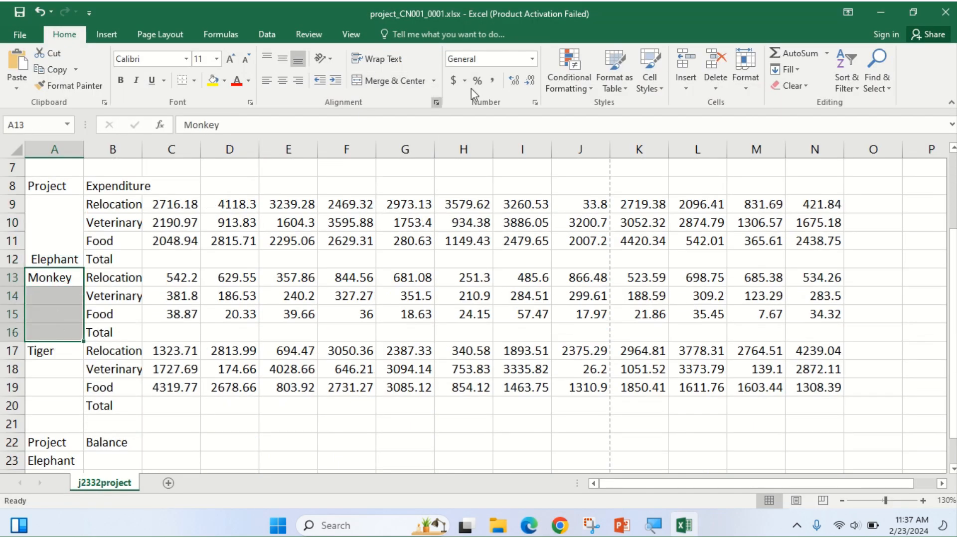
left_click(366, 82)
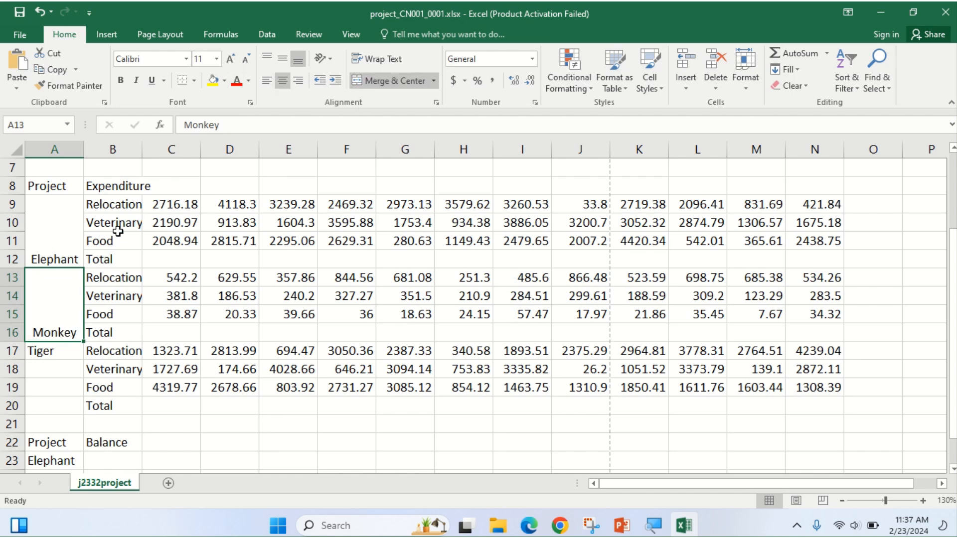
left_click(56, 254)
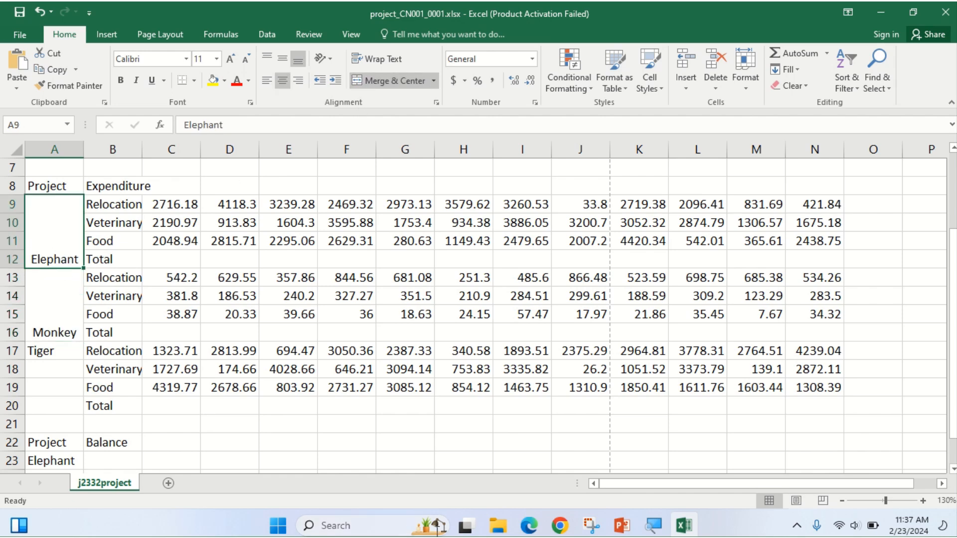
Merge the Tiger label across A17:A20.
left_click(530, 526)
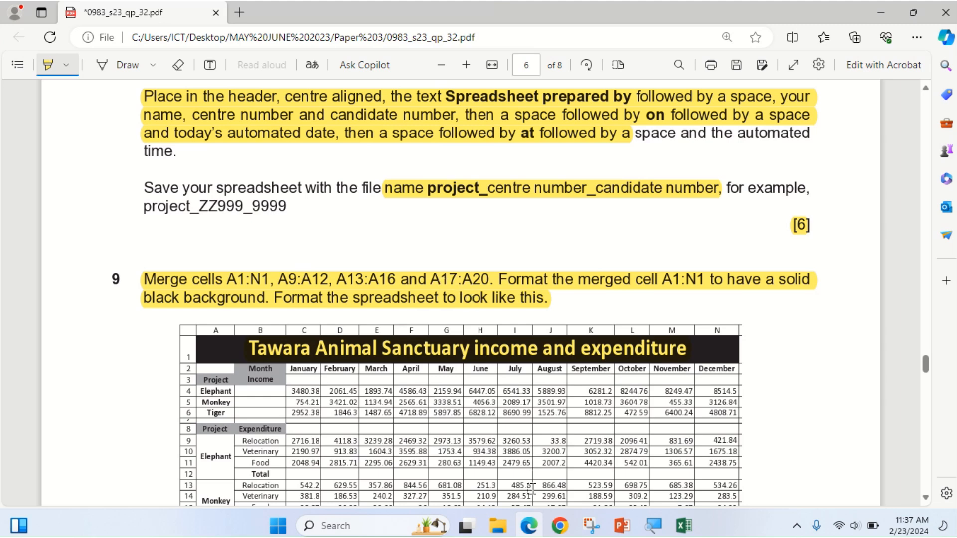
left_click(529, 526)
left_click_drag(39, 355, 54, 406)
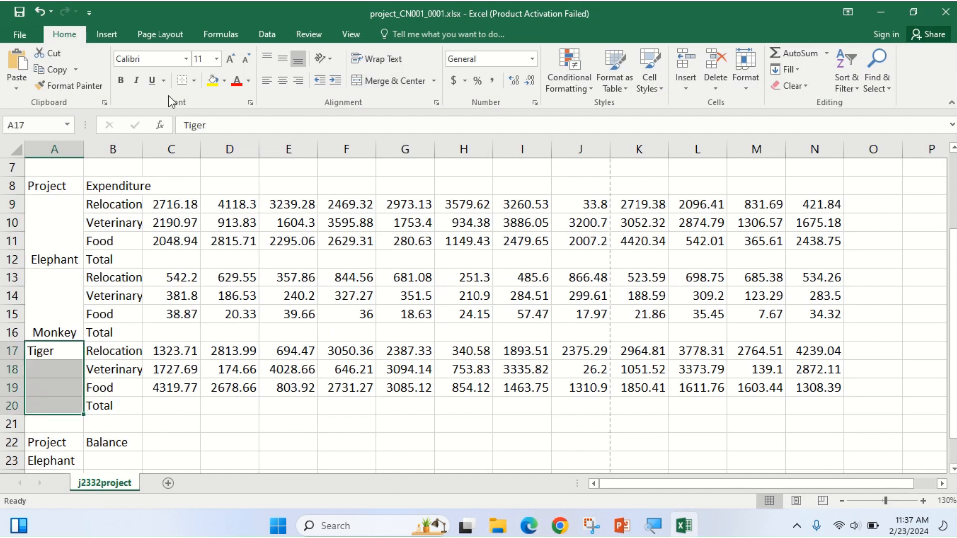
left_click(372, 81)
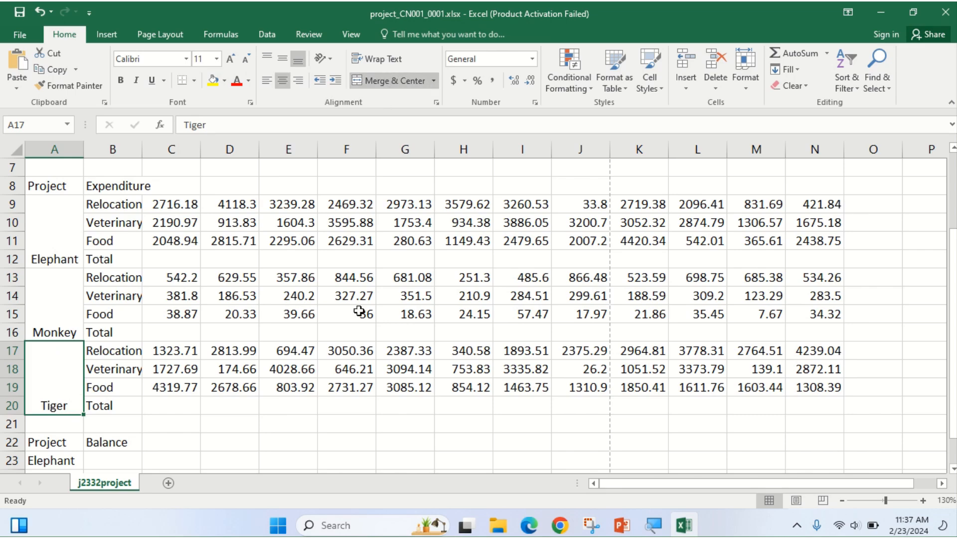
Highlight the A1:N1 merge instruction in the exam paper.
left_click(529, 531)
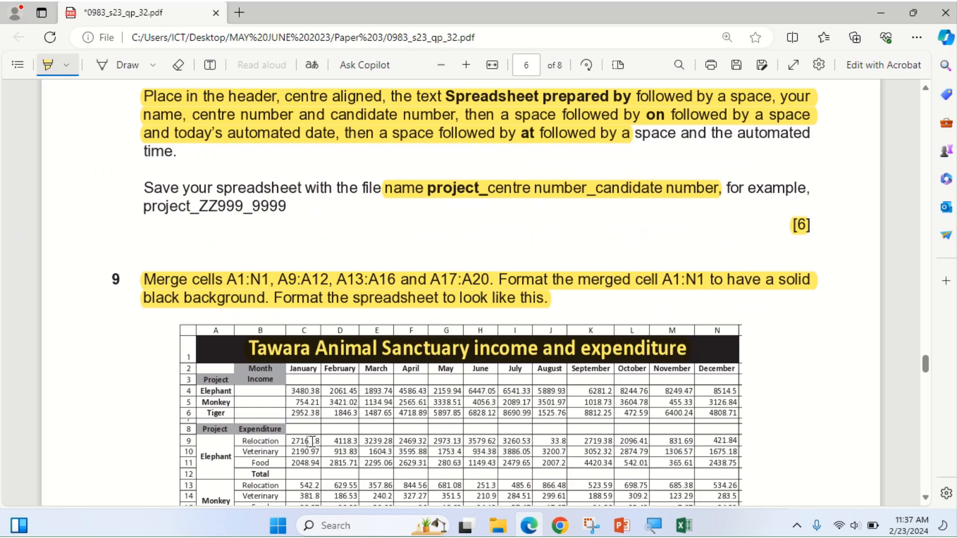
scroll(310, 442, "down", 1)
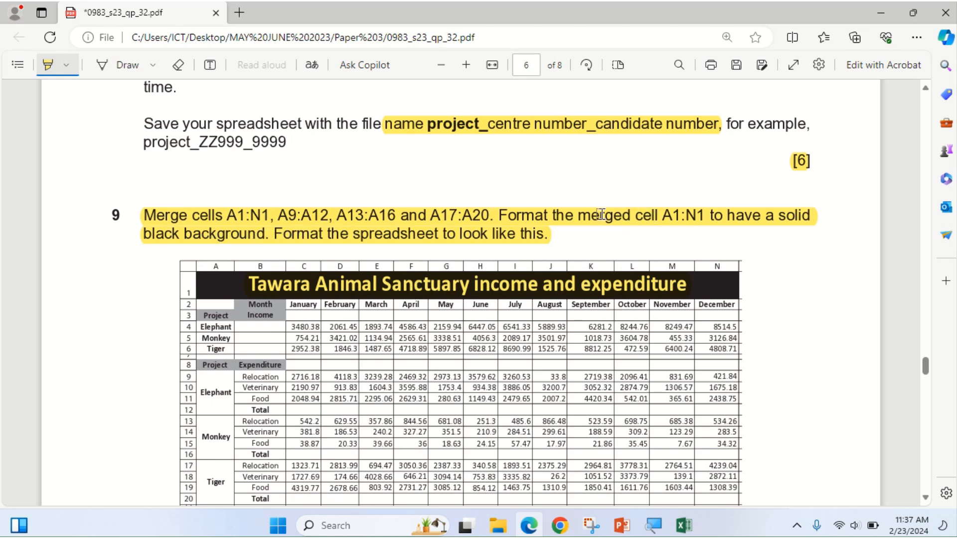
left_click_drag(623, 220, 699, 223)
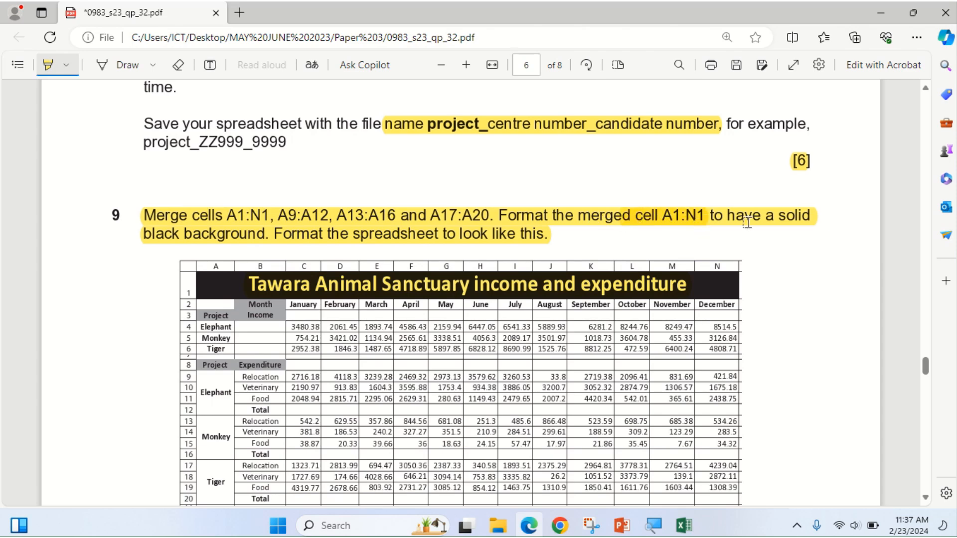
left_click(530, 526)
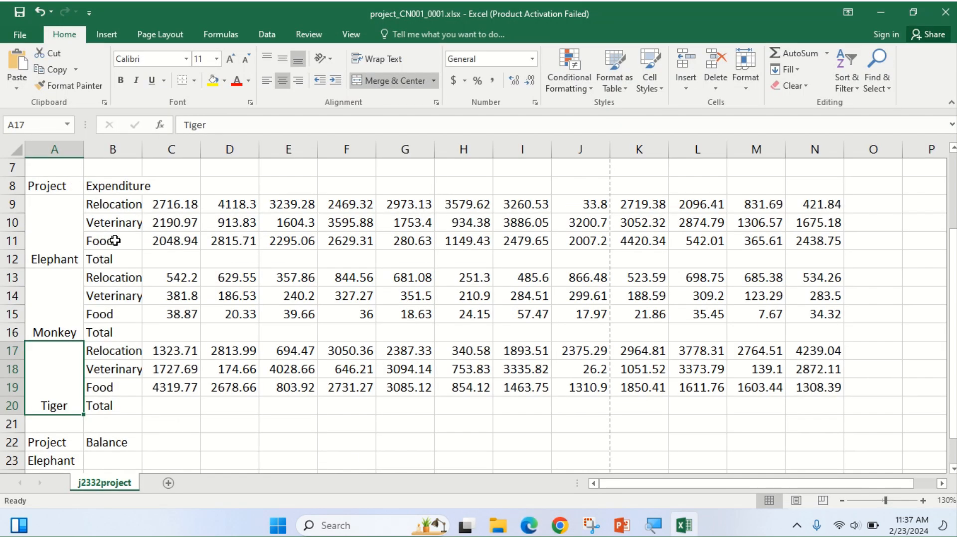
scroll(115, 239, "up", 2)
Give the merged A1:N1 title cell a solid black fill.
left_click(57, 173)
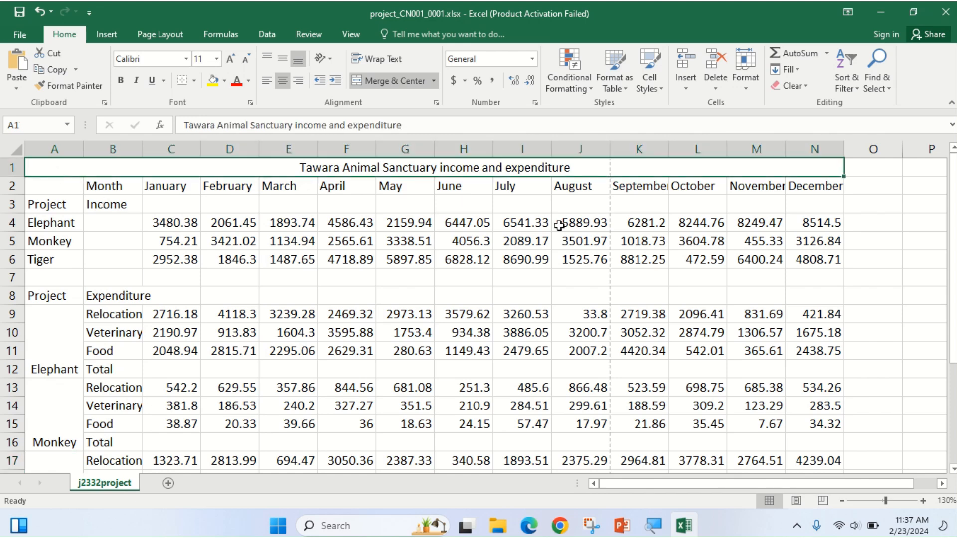
left_click(224, 81)
left_click(224, 112)
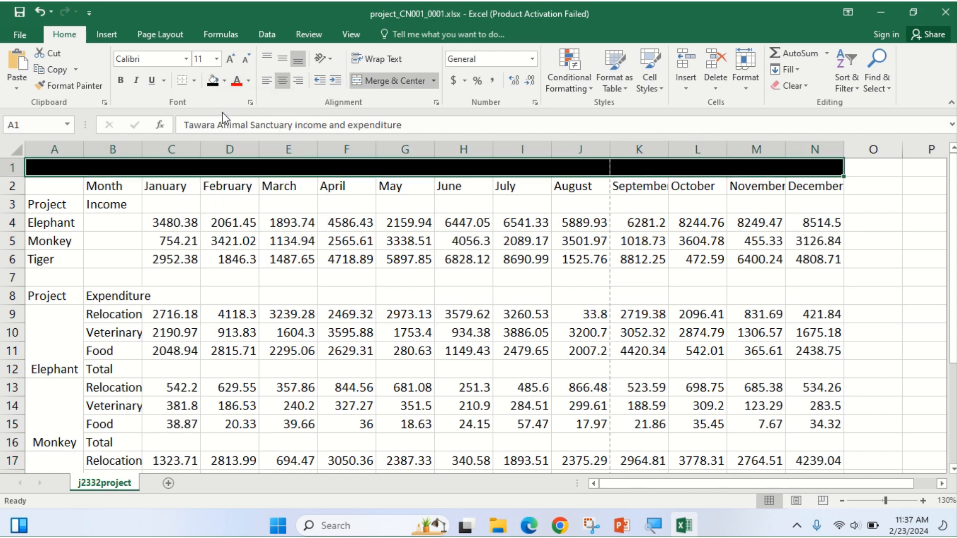
Make the title text white so it shows on the black background.
left_click(528, 528)
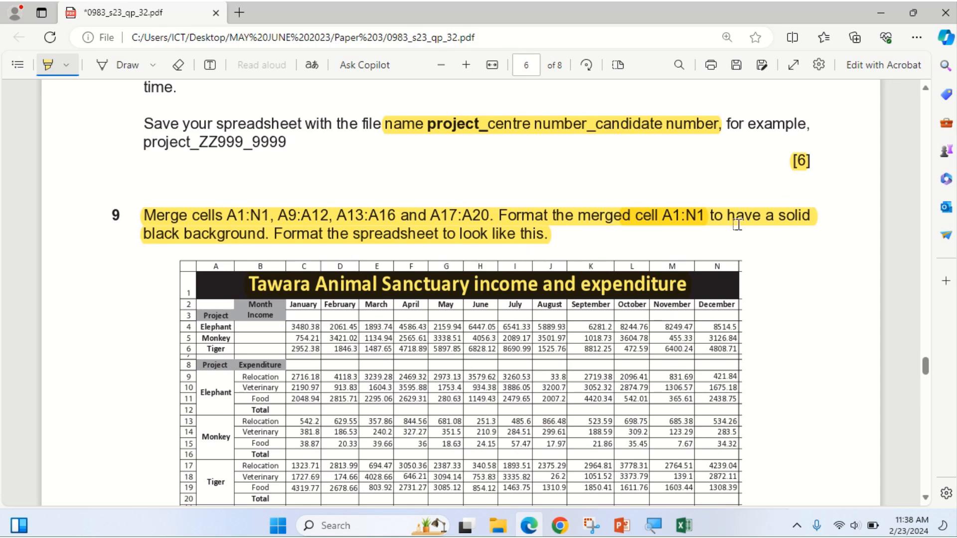
scroll(369, 328, "down", 4)
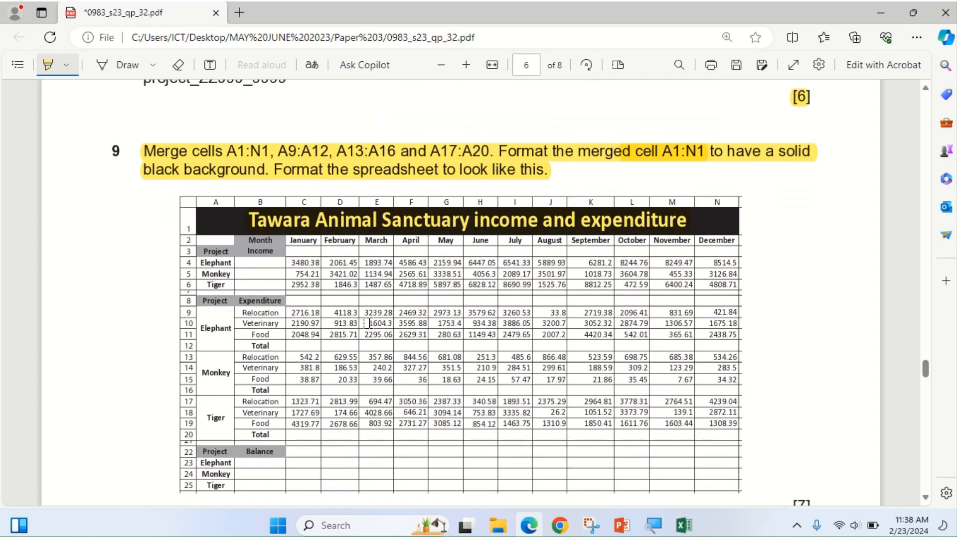
scroll(369, 328, "up", 4)
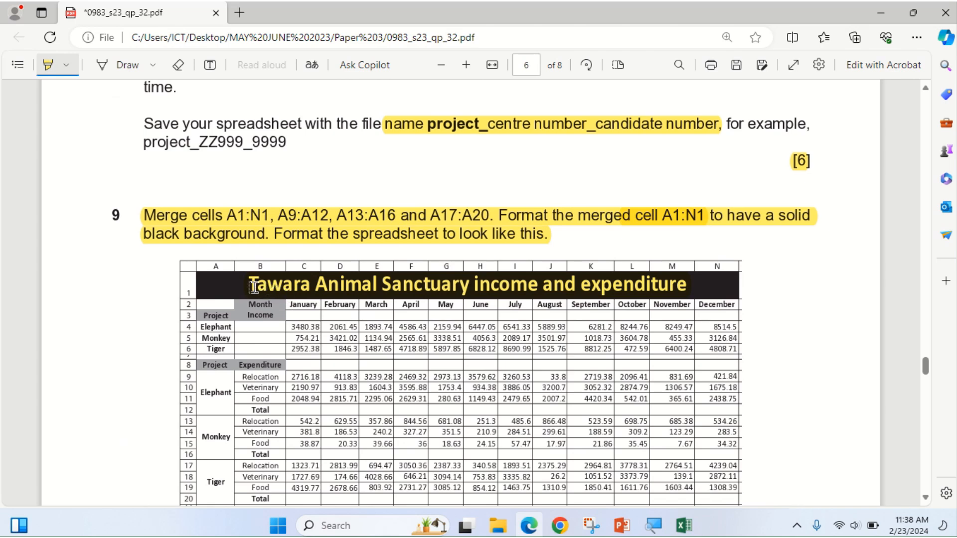
mouse_move(500, 532)
left_click(529, 528)
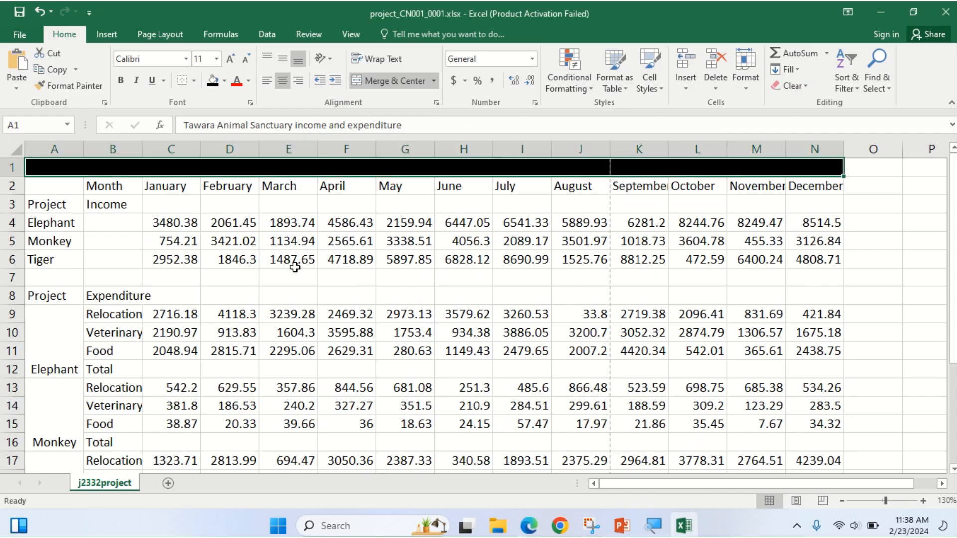
left_click(247, 82)
left_click(235, 133)
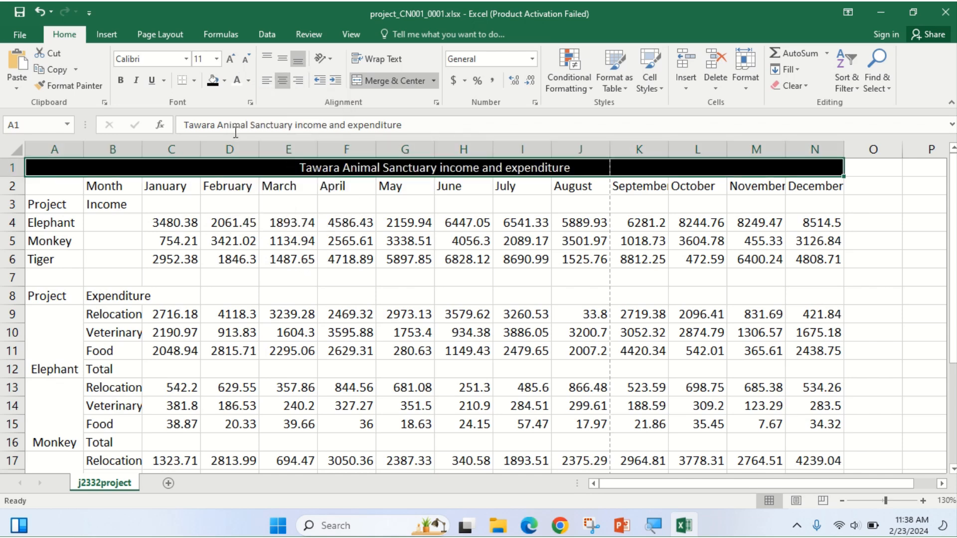
left_click(528, 526)
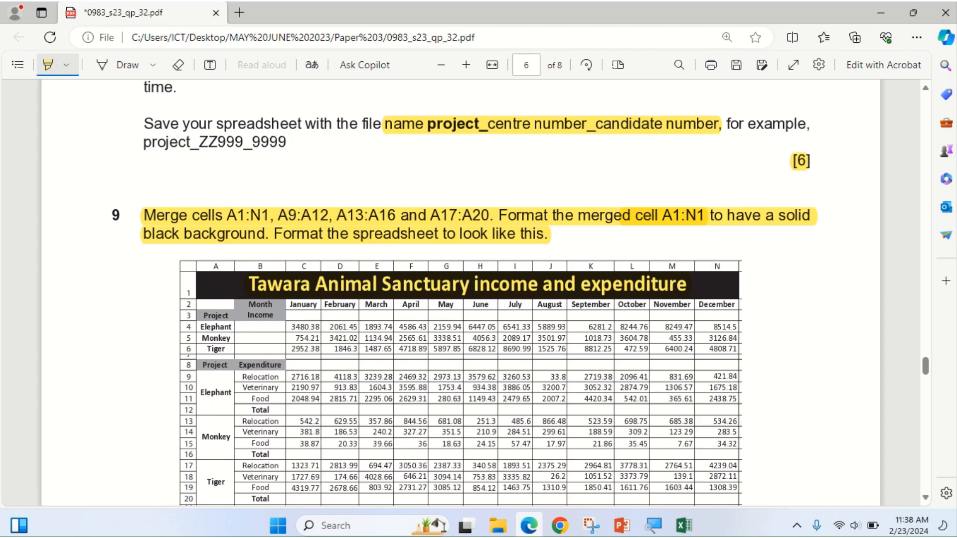
mouse_move(530, 532)
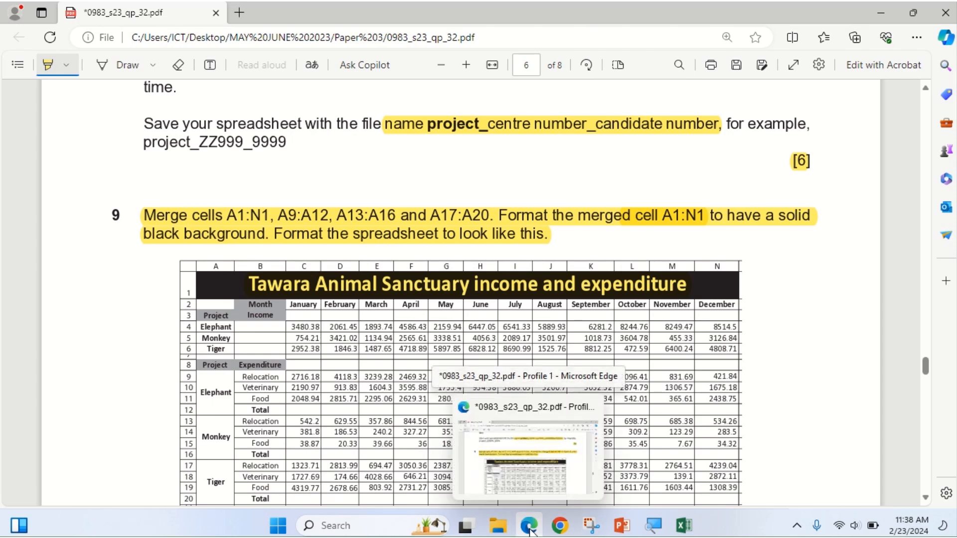
left_click(530, 532)
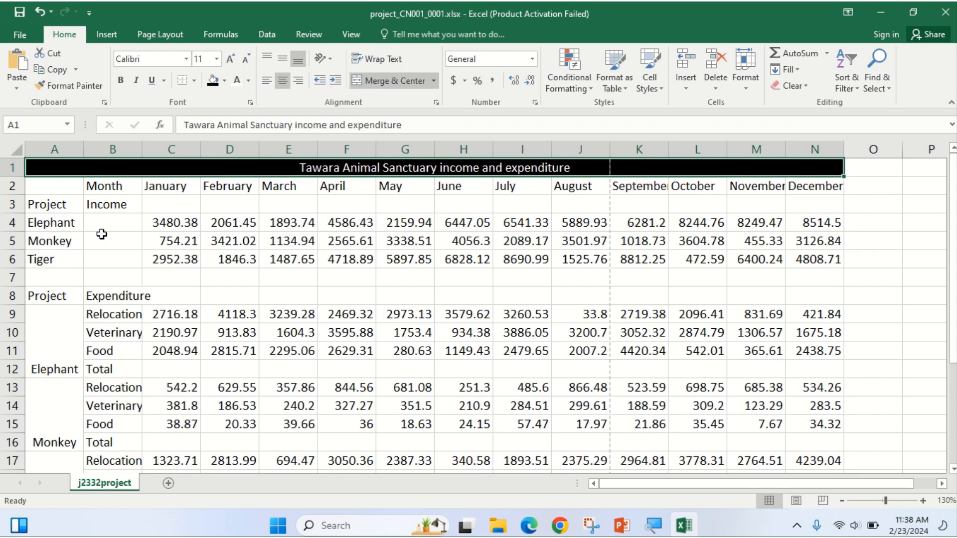
Apply Bold and horizontal centring to the four labels in A3:A6.
left_click(530, 532)
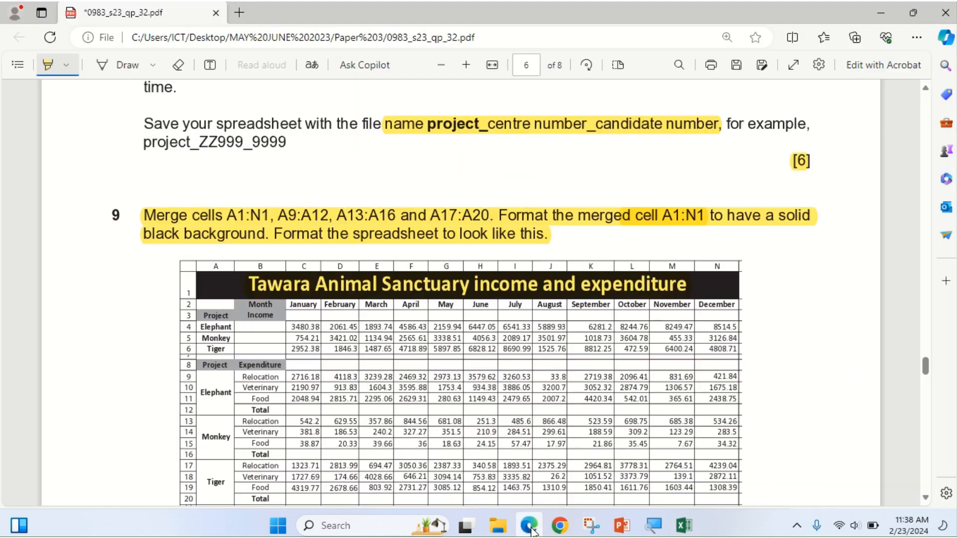
left_click(530, 531)
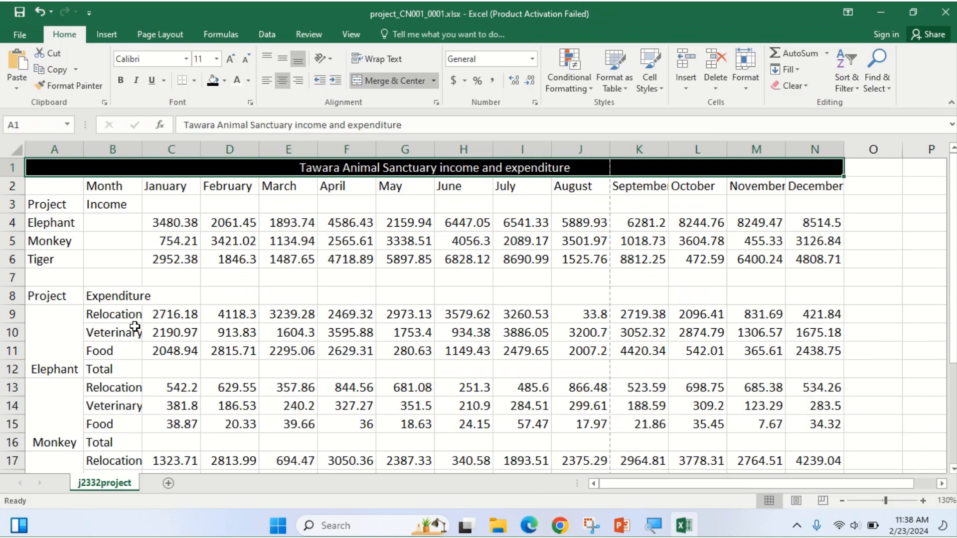
left_click(41, 204)
left_click_drag(41, 204, 40, 256)
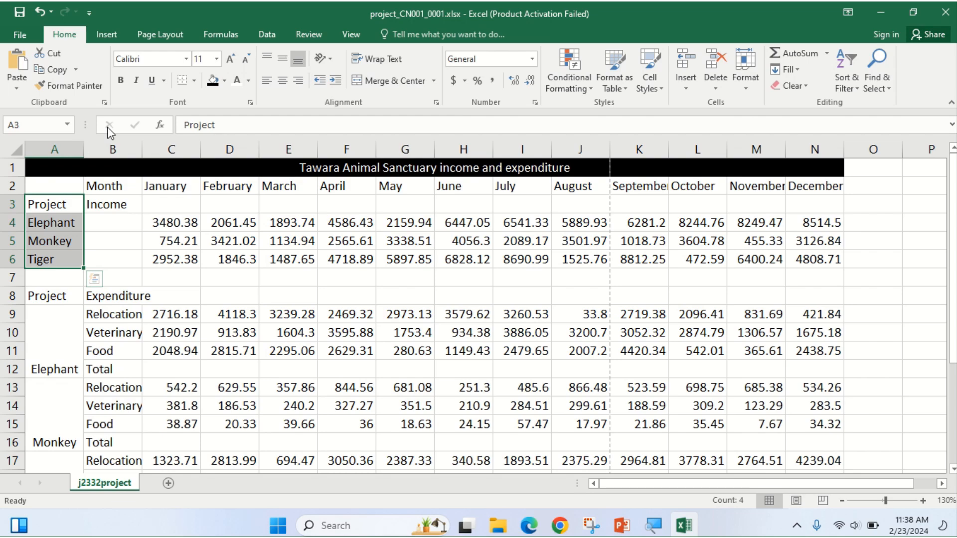
left_click(122, 80)
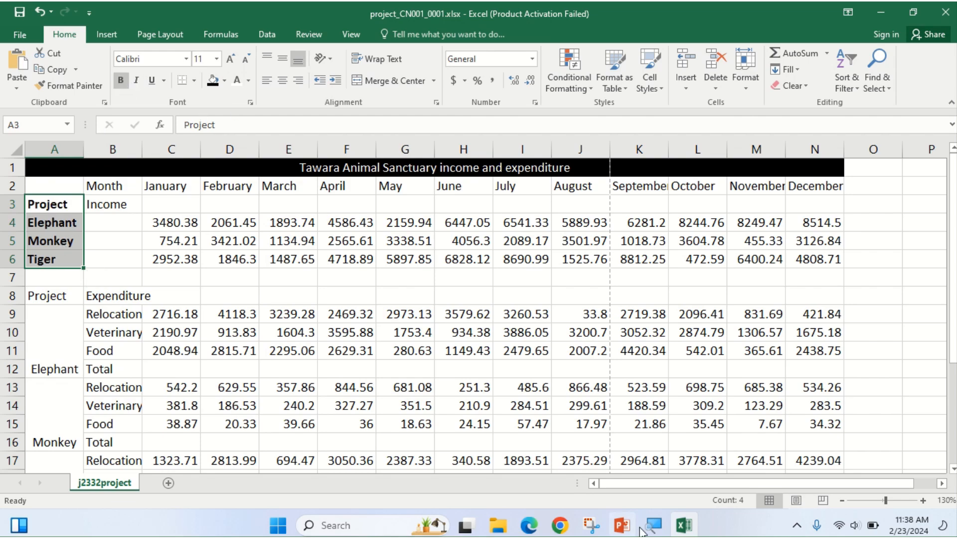
left_click(532, 532)
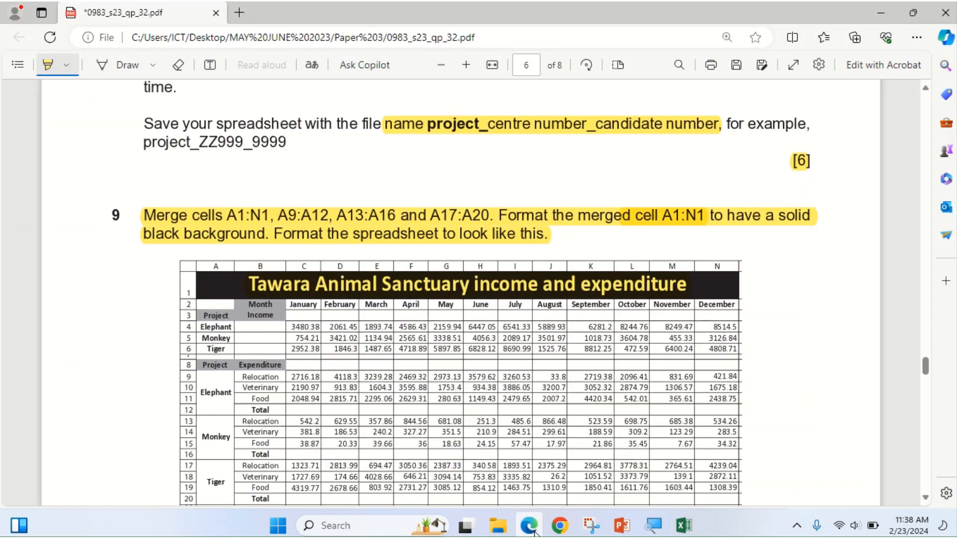
left_click(532, 531)
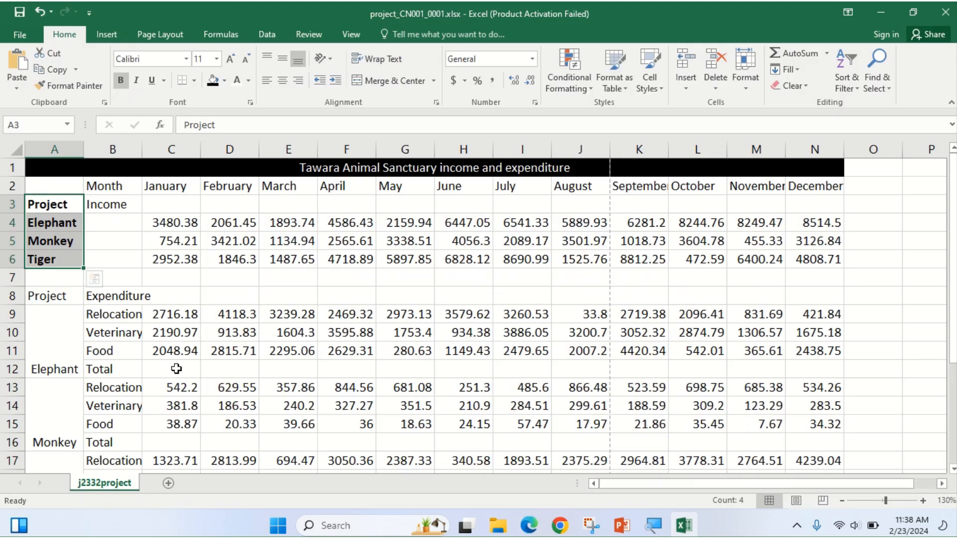
left_click(288, 80)
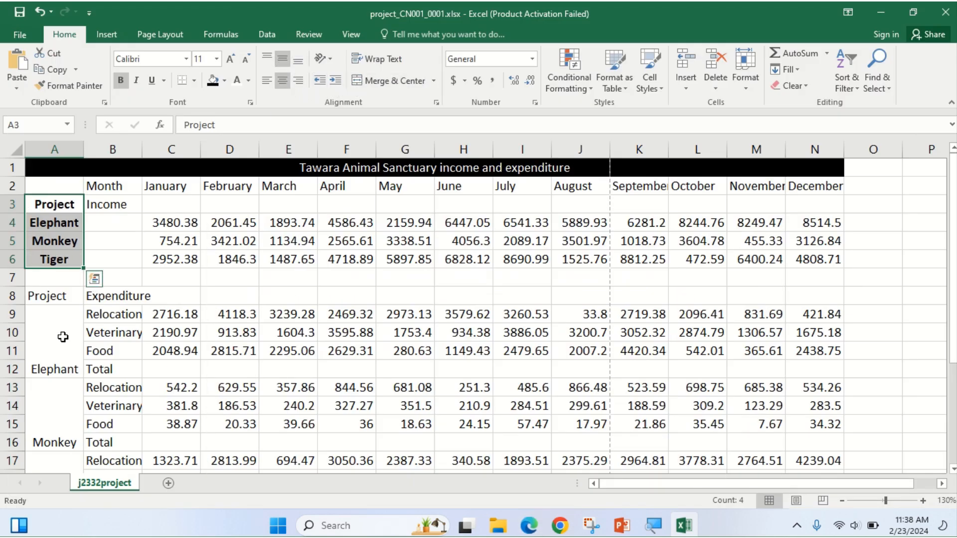
Make the A8:A16 labels bold and centred horizontally and vertically.
left_click_drag(54, 296, 69, 422)
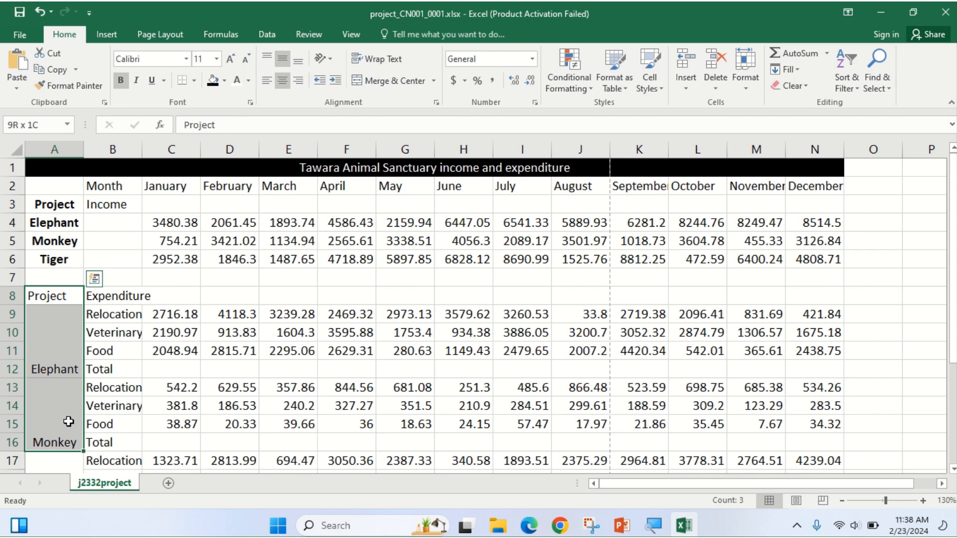
left_click(282, 80)
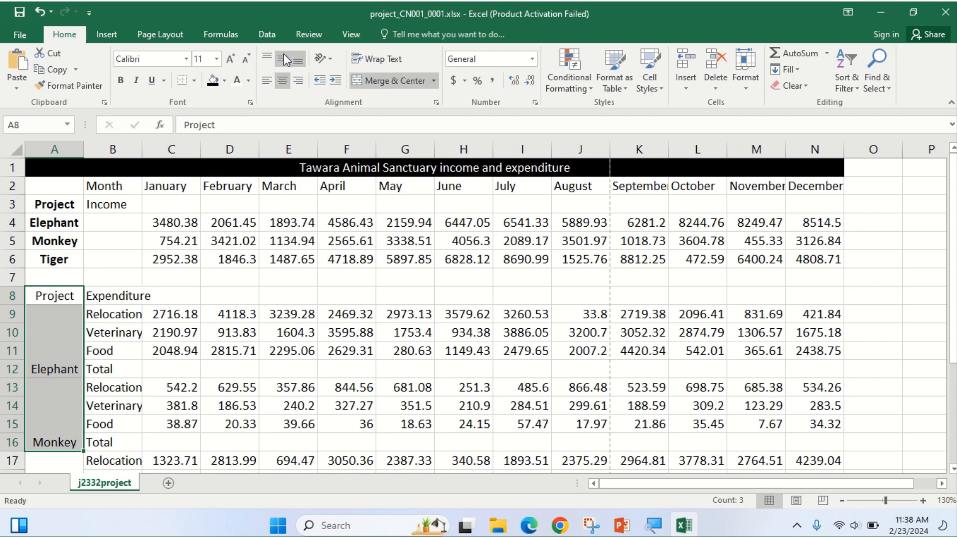
left_click(284, 59)
left_click(120, 81)
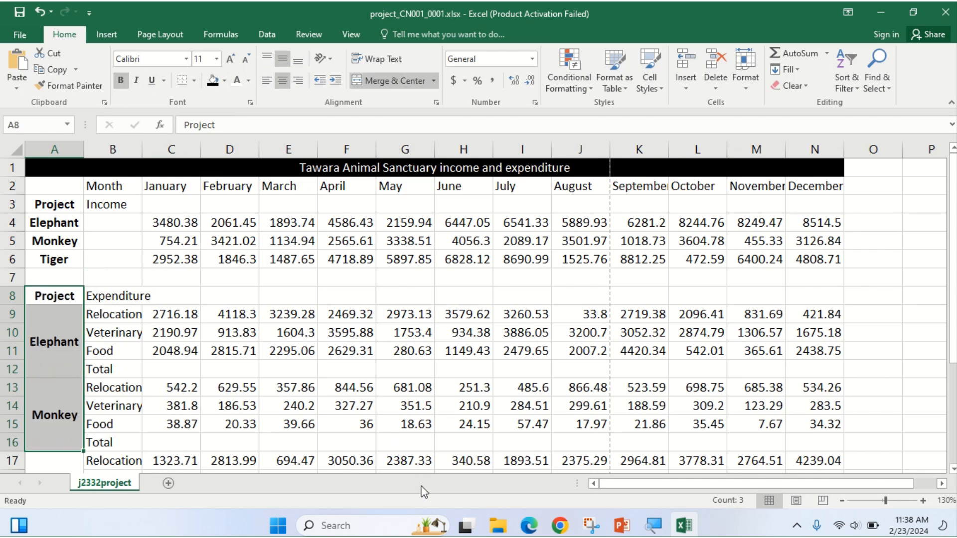
scroll(407, 411, "down", 2)
scroll(407, 410, "up", 1)
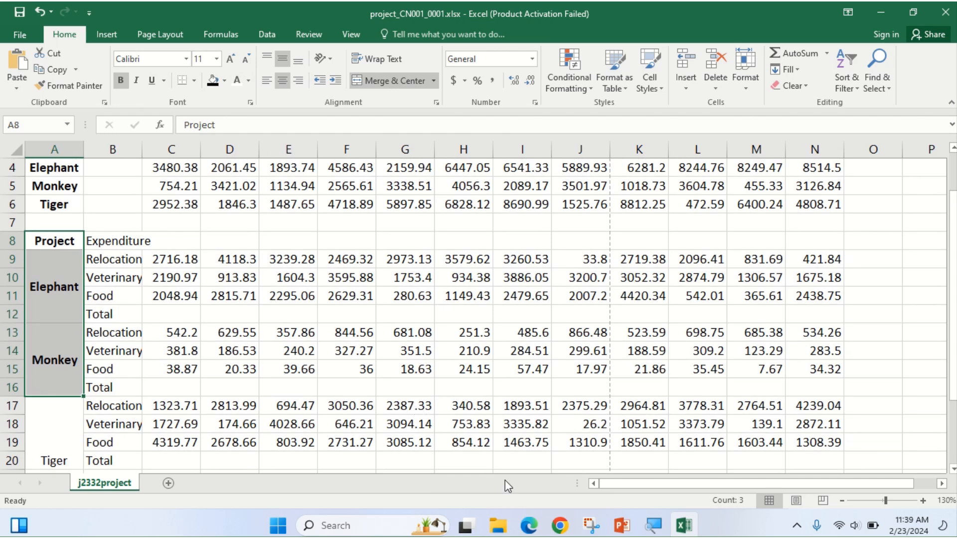
scroll(82, 375, "down", 1)
Make the merged Tiger label in A17:A20 bold and centred both ways.
left_click_drag(52, 351, 51, 379)
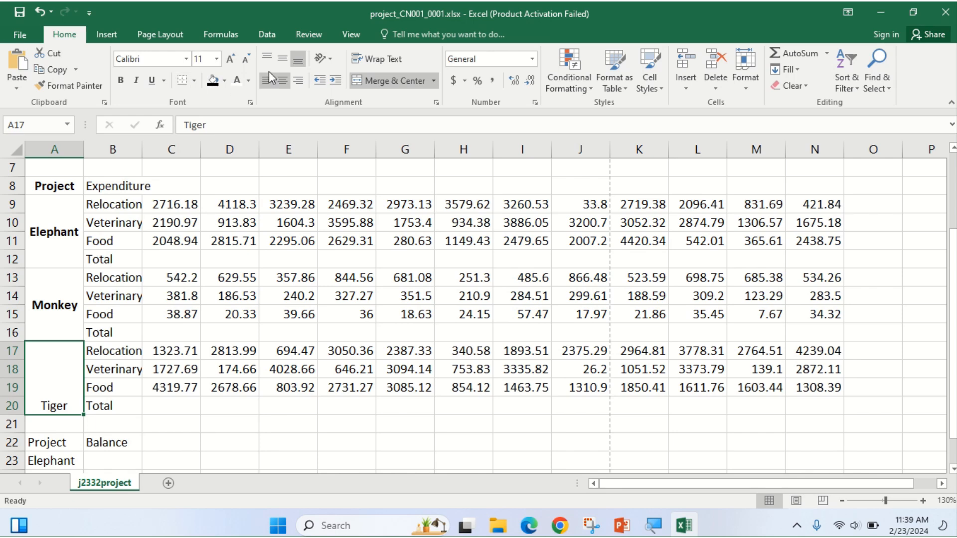
left_click(282, 80)
left_click(282, 81)
left_click(282, 59)
left_click(120, 81)
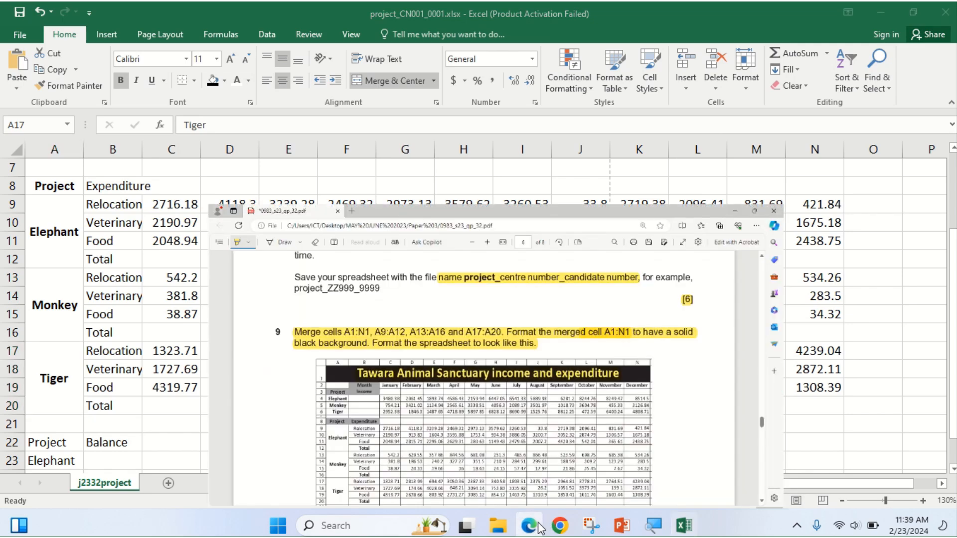
left_click(529, 525)
scroll(467, 397, "down", 3)
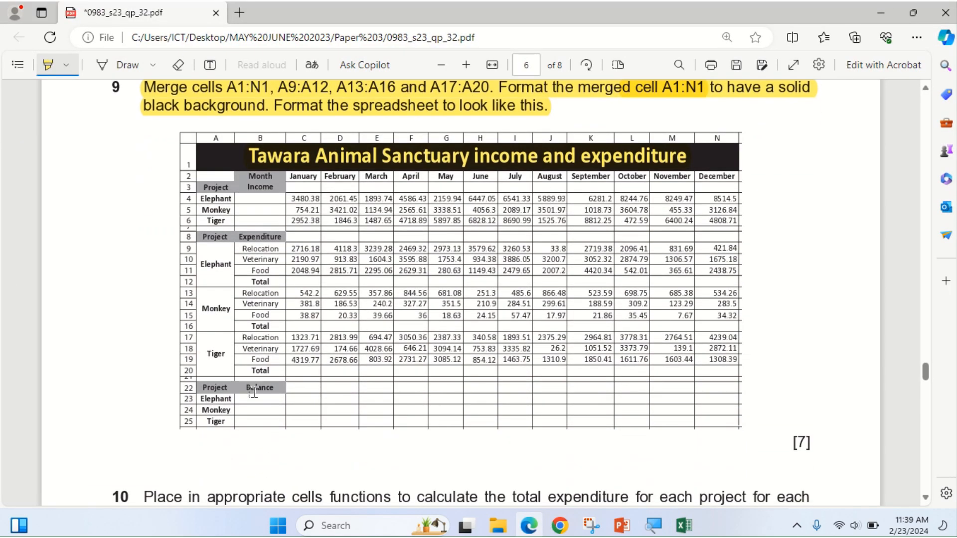
left_click(533, 530)
scroll(60, 443, "down", 1)
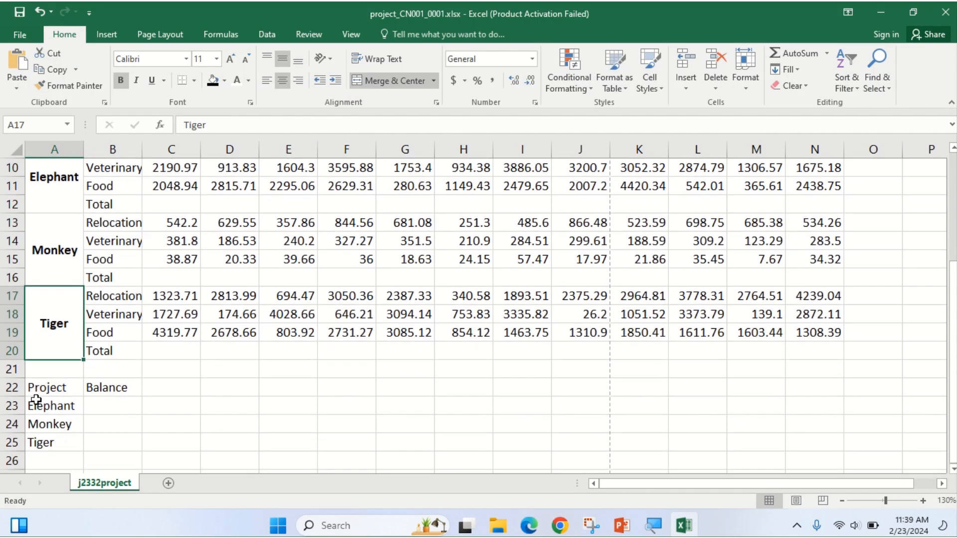
Make the Project and Balance headings in A22:B22 bold and centred horizontally and vertically.
left_click_drag(37, 390, 110, 387)
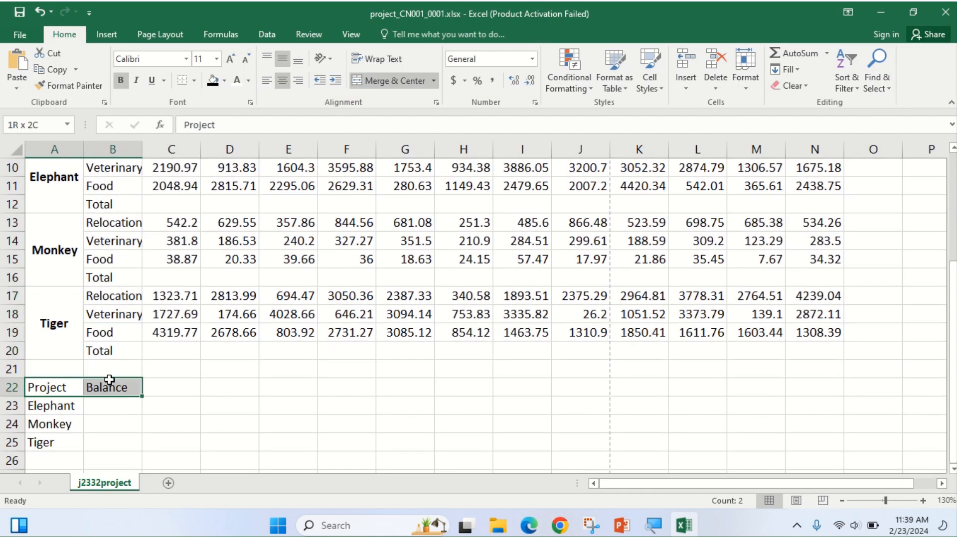
left_click(121, 81)
left_click(282, 81)
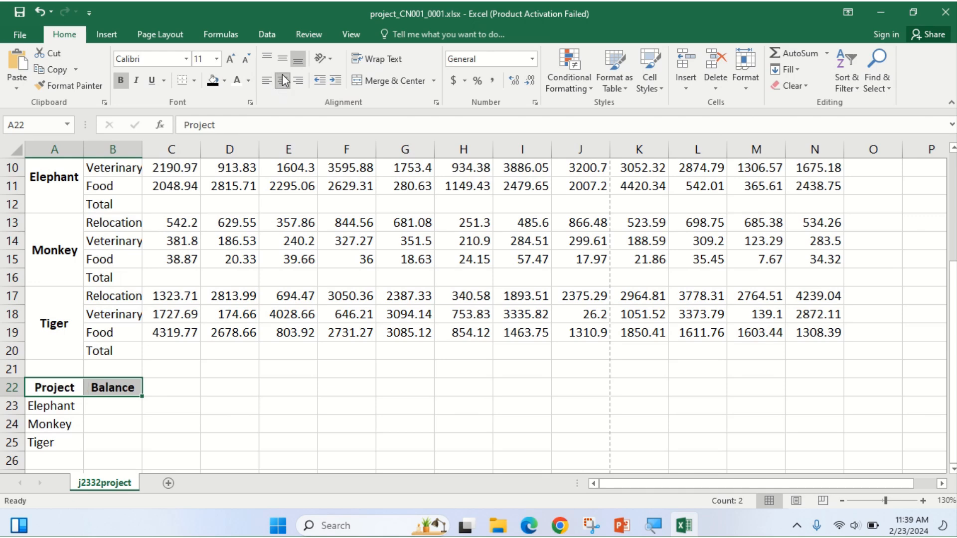
left_click(288, 61)
Make the Elephant, Monkey and Tiger labels in A23:A25 bold and centred.
left_click_drag(64, 409, 64, 439)
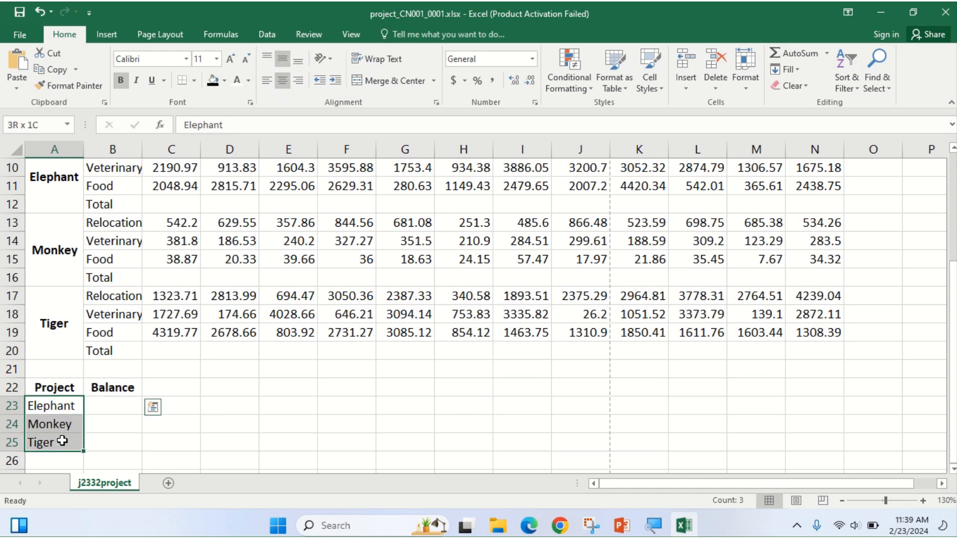
left_click(121, 80)
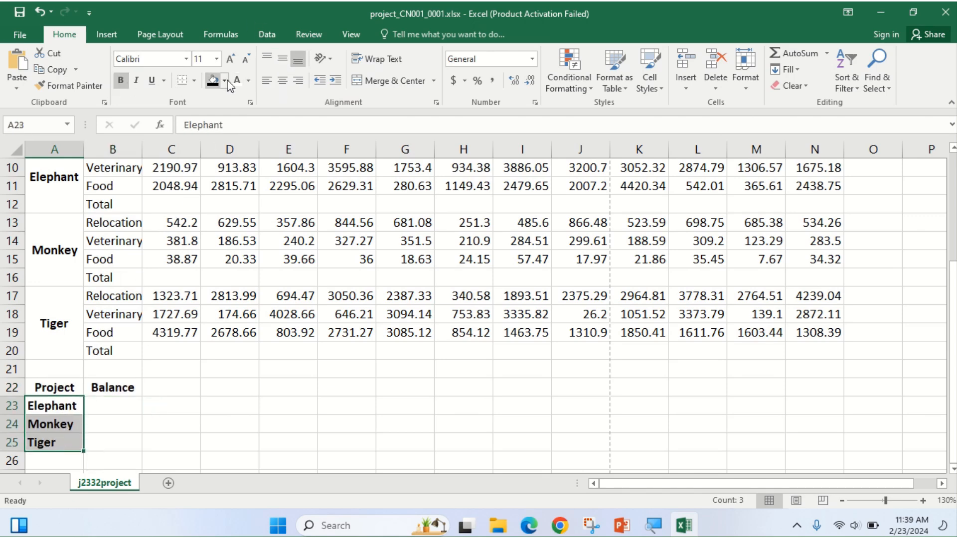
left_click(521, 530)
left_click(527, 527)
left_click(282, 78)
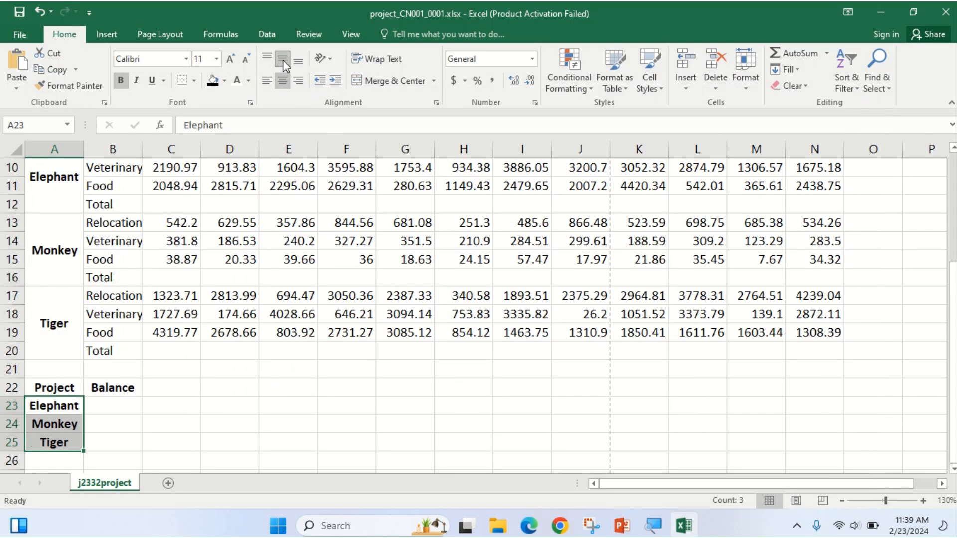
left_click(529, 529)
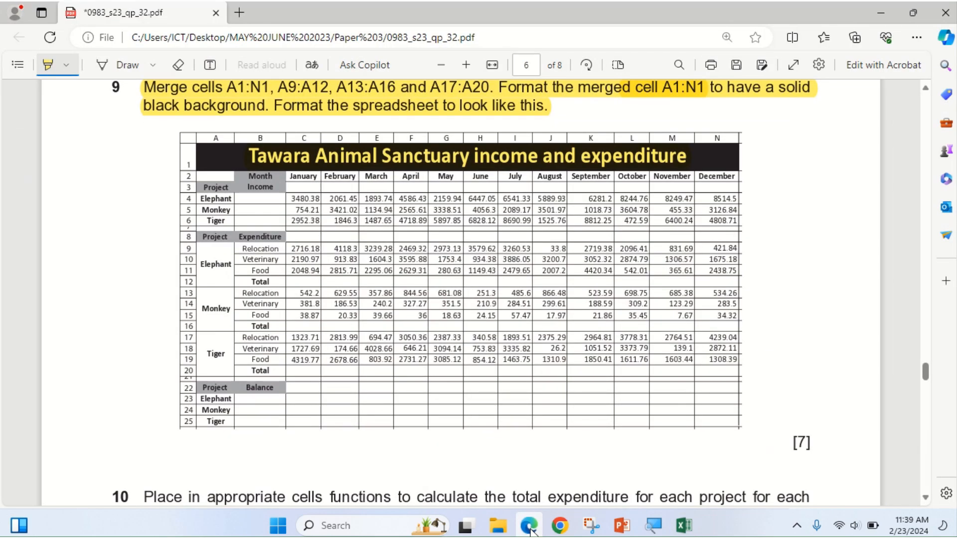
left_click(530, 531)
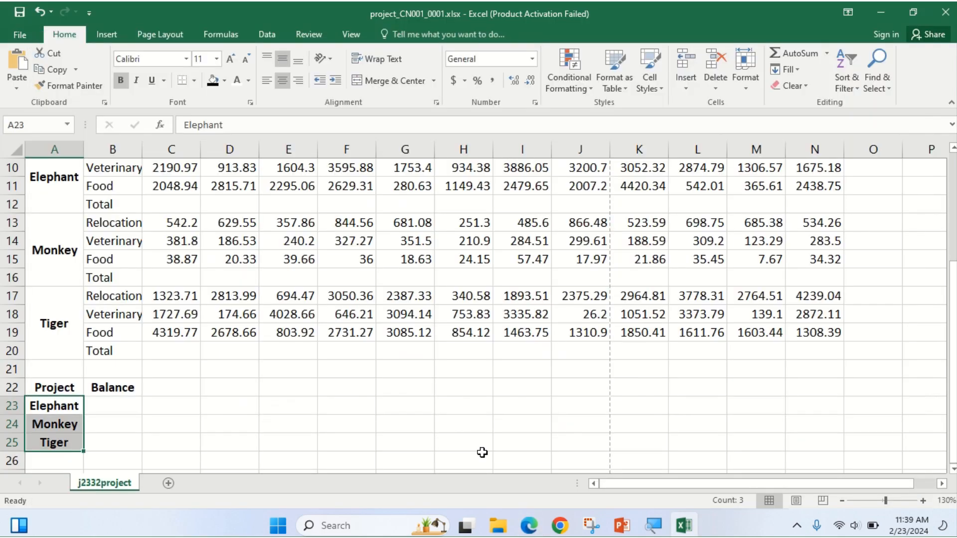
left_click(530, 530)
left_click(530, 530)
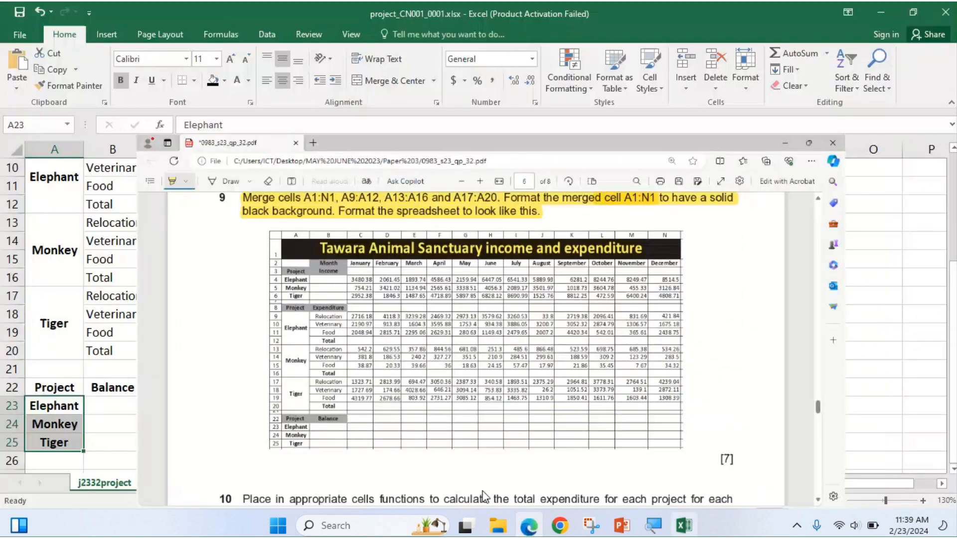
left_click_drag(95, 188, 833, 190)
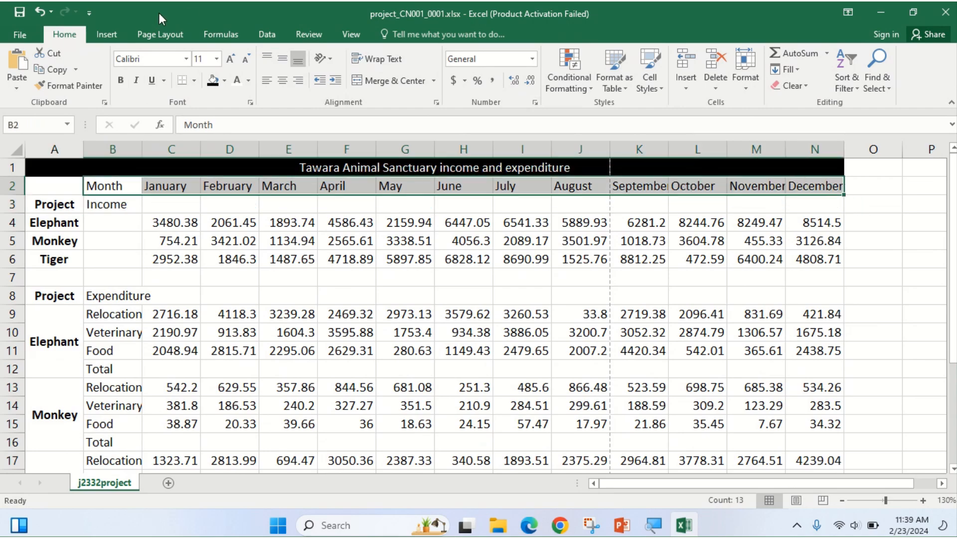
Make the Month to December headings in row 2 bold and centred.
left_click(121, 80)
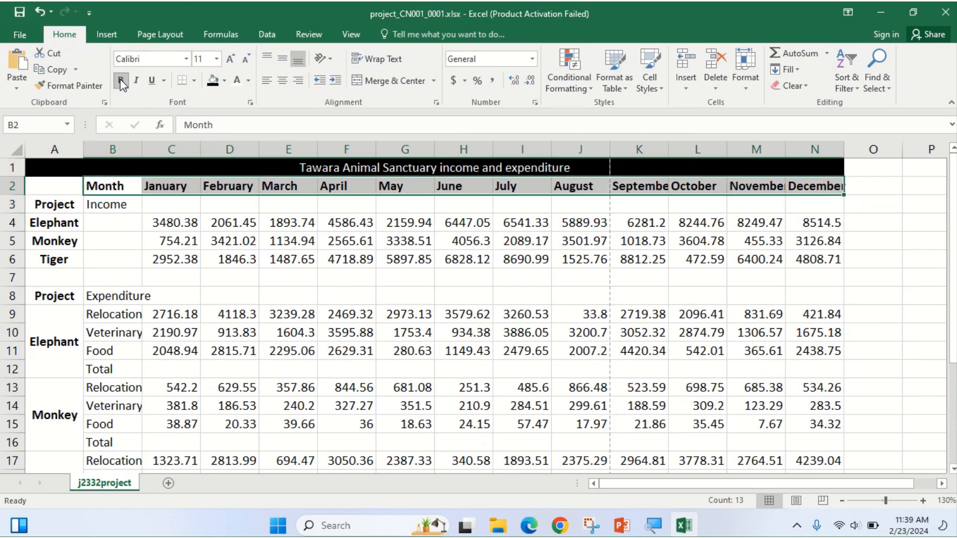
left_click(529, 532)
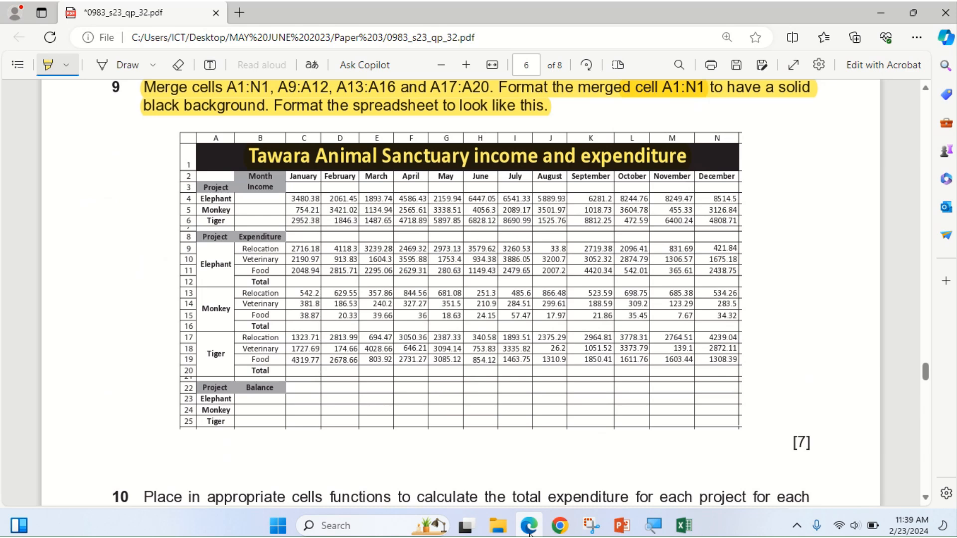
left_click(529, 533)
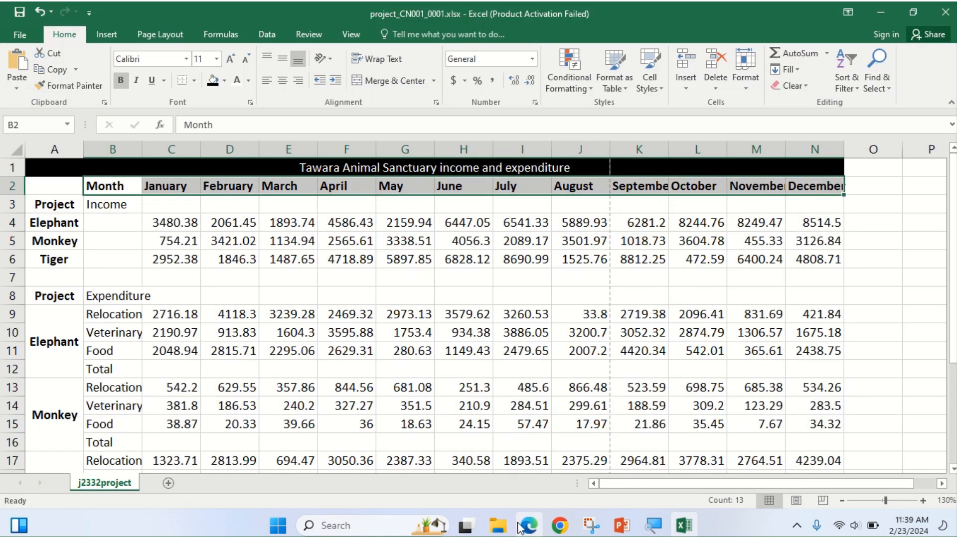
left_click(282, 80)
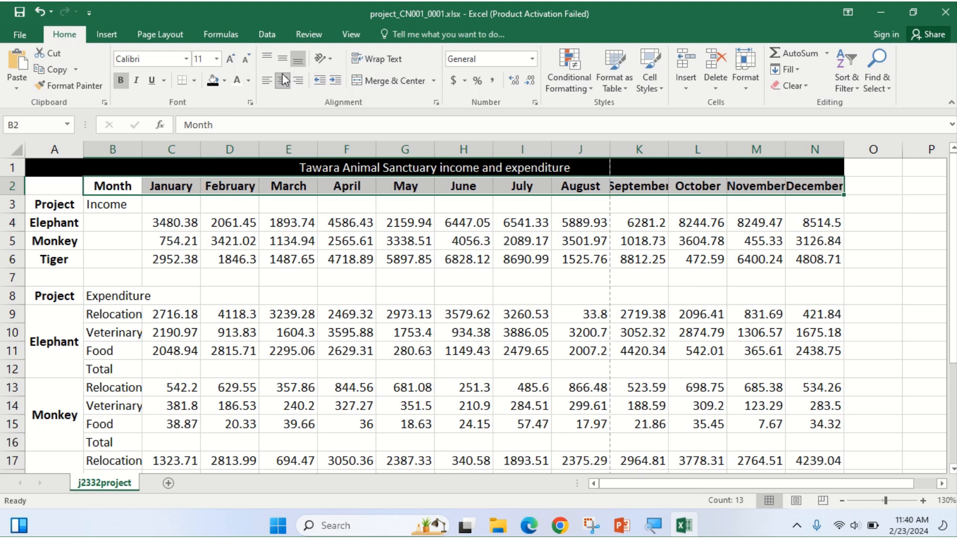
Make the Income heading in B3 bold and centred.
left_click(102, 203)
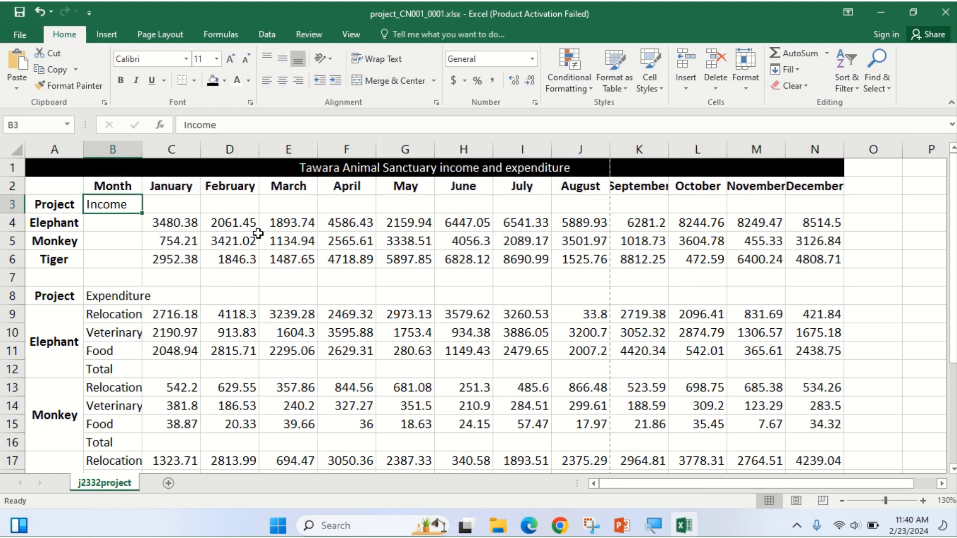
left_click(283, 80)
left_click(119, 79)
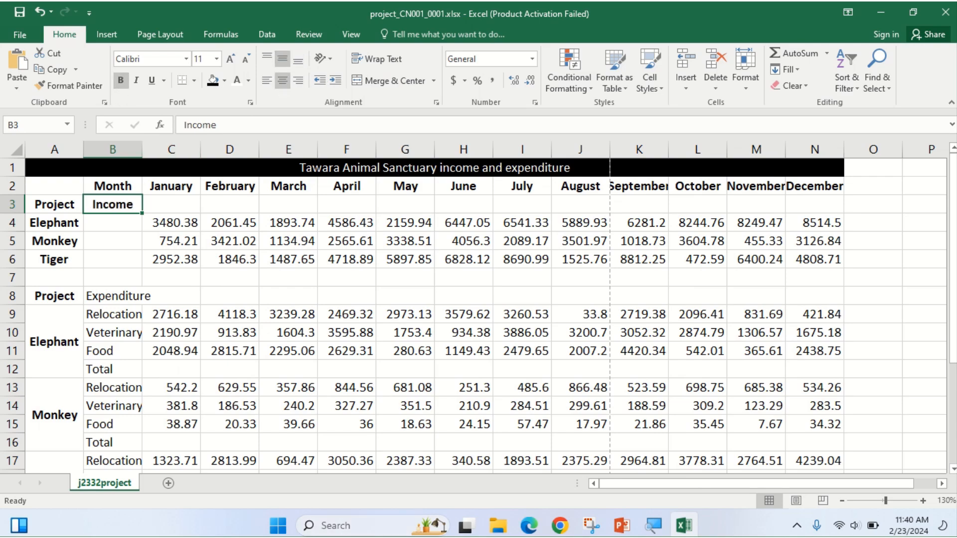
left_click(530, 526)
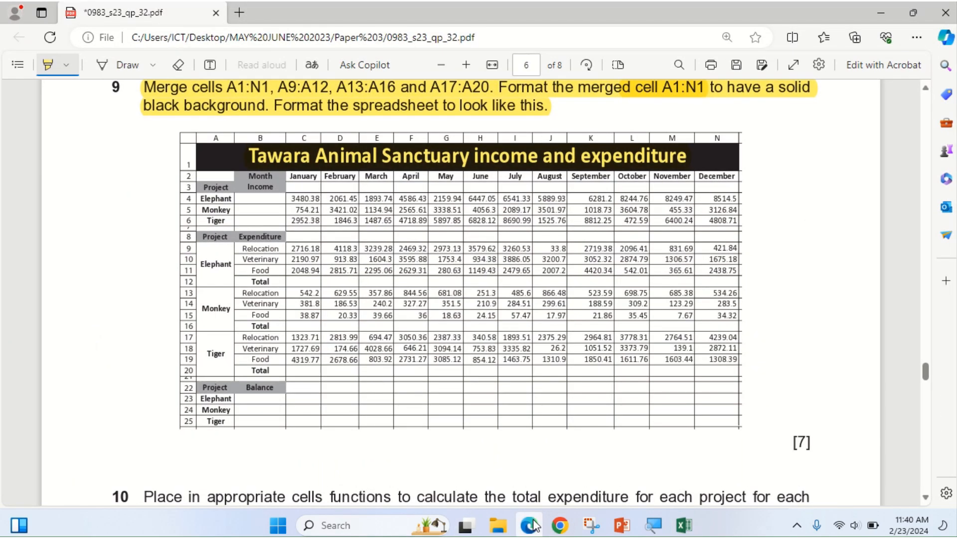
left_click(532, 525)
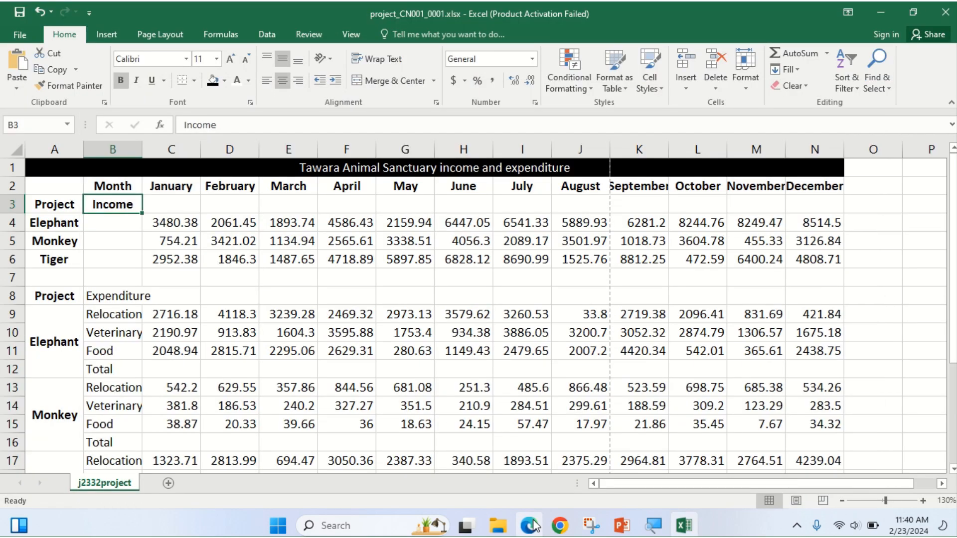
left_click(532, 526)
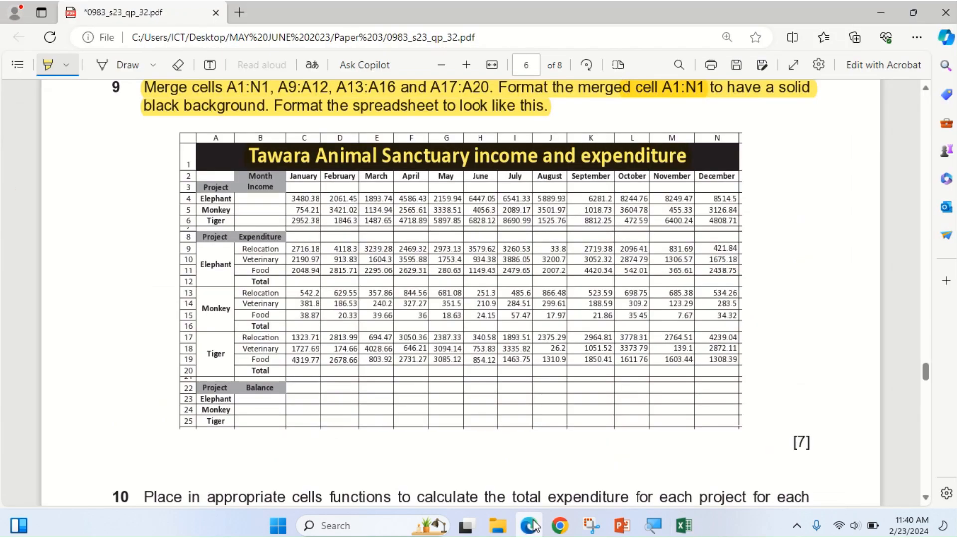
left_click(531, 526)
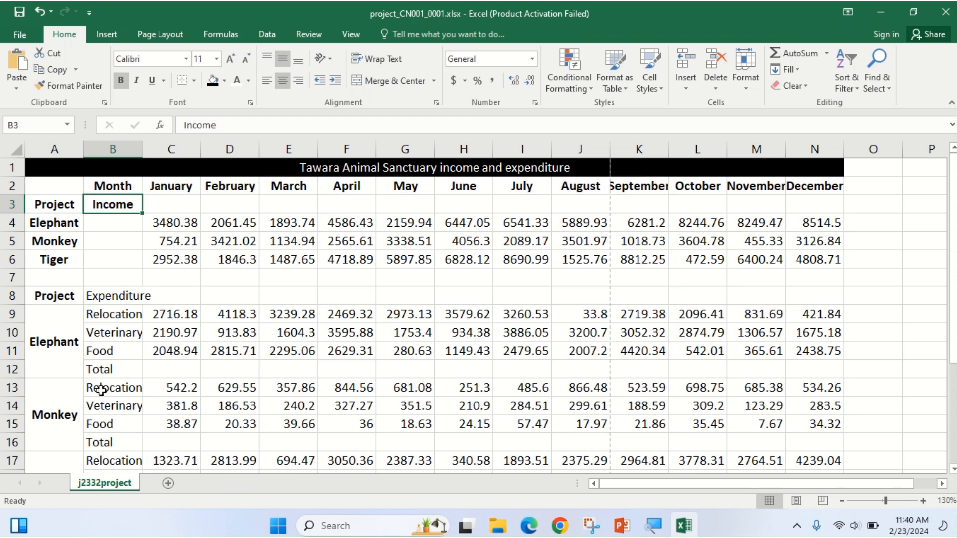
left_click(103, 296)
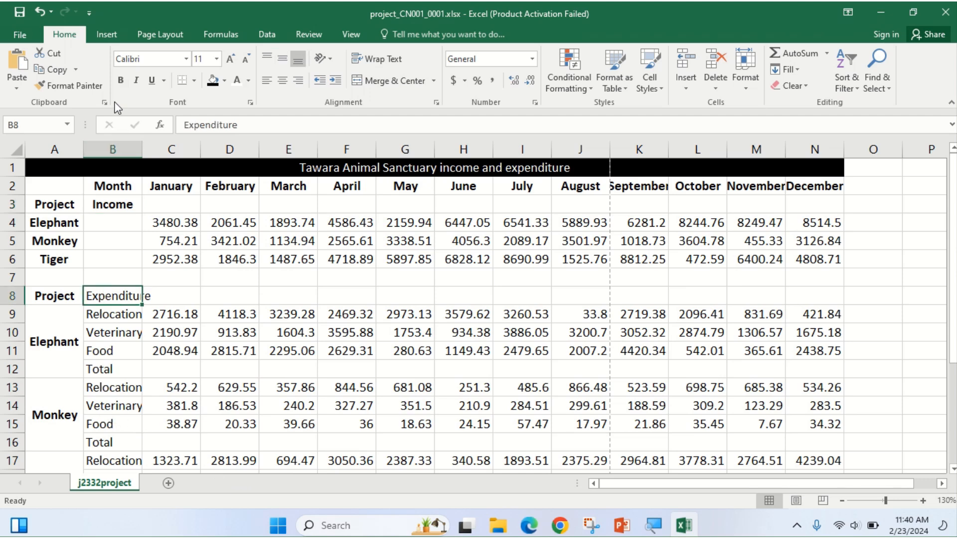
Make the B8 Expenditure heading bold and centred horizontally and vertically.
left_click(120, 79)
left_click(280, 79)
left_click(280, 59)
scroll(159, 272, "down", 2)
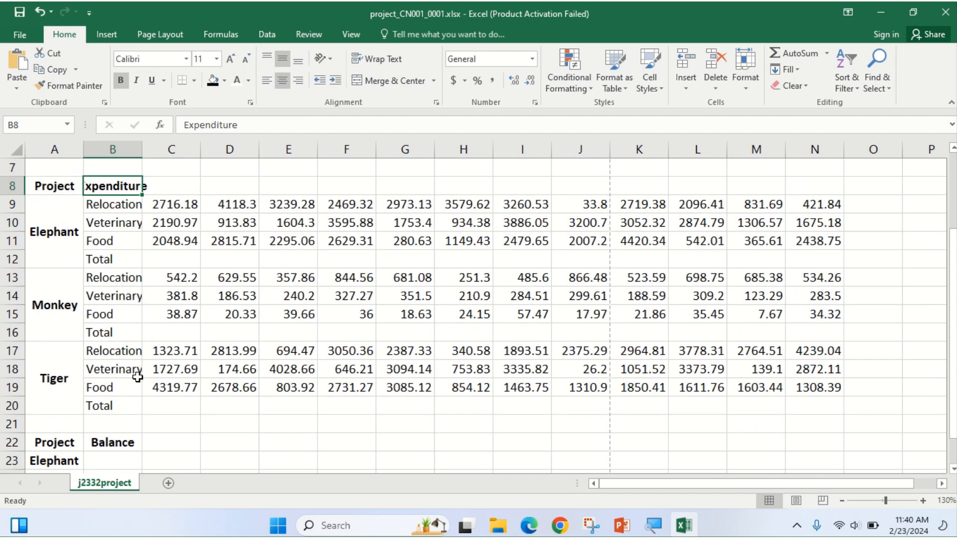
scroll(139, 391, "down", 1)
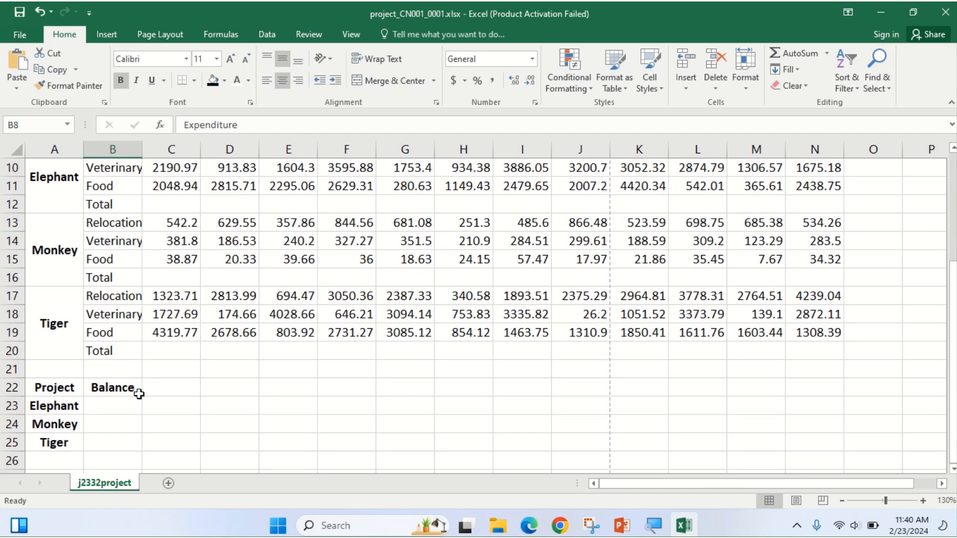
scroll(139, 394, "up", 3)
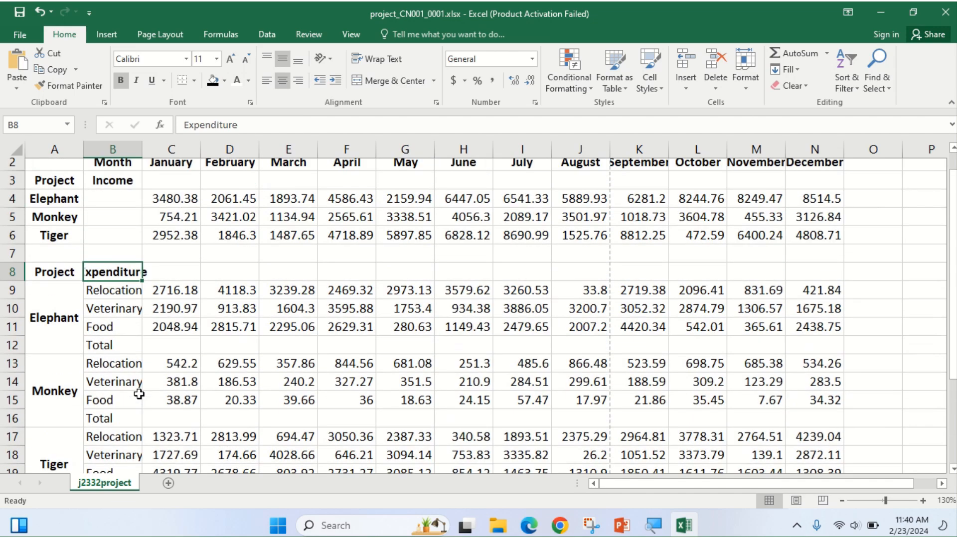
scroll(139, 394, "up", 1)
Select the Project and Expenditure headings A8:B8, comparing against the exam paper's layout.
left_click(530, 526)
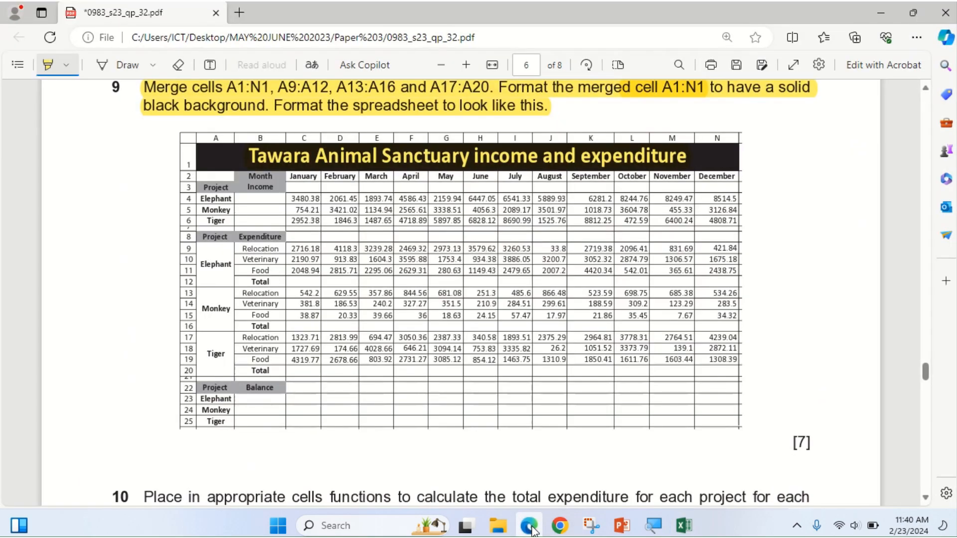
left_click(530, 526)
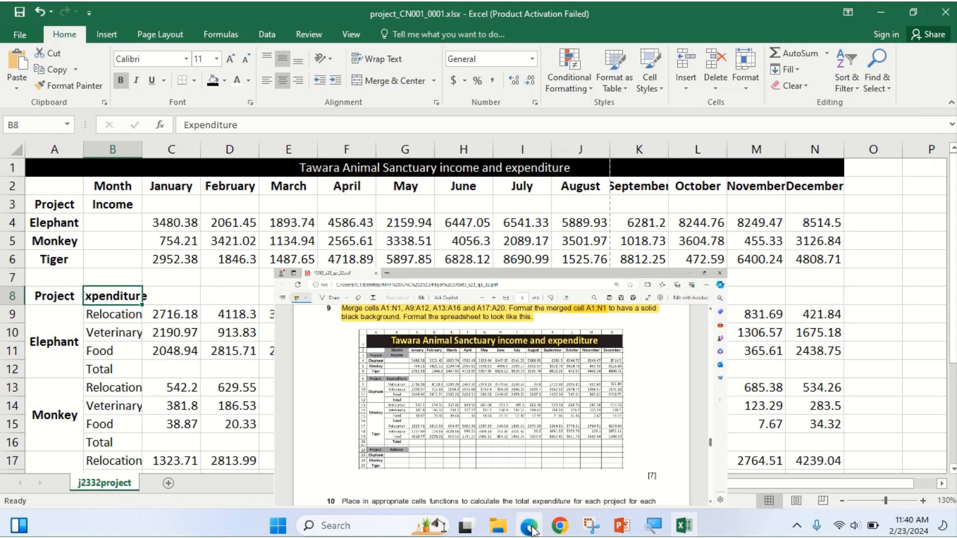
left_click_drag(42, 297, 88, 297)
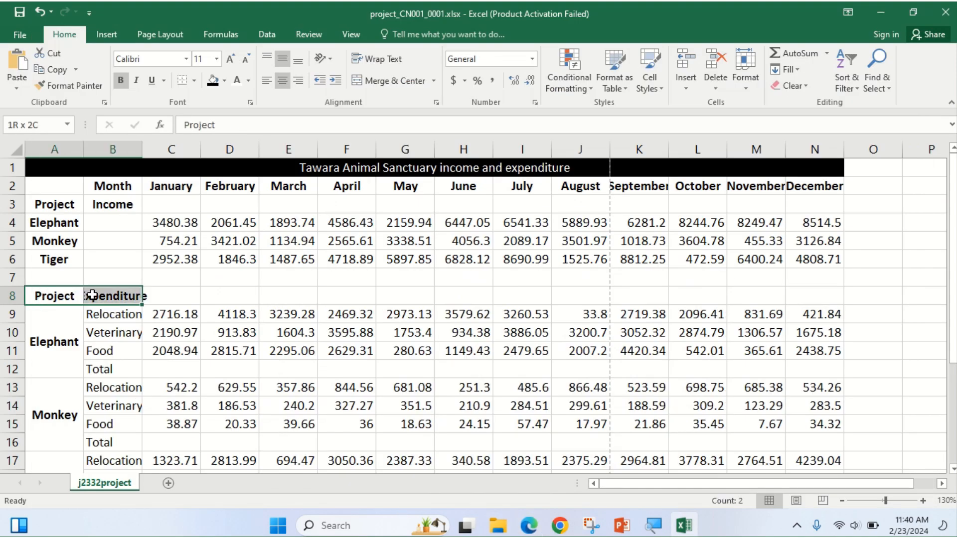
left_click(530, 527)
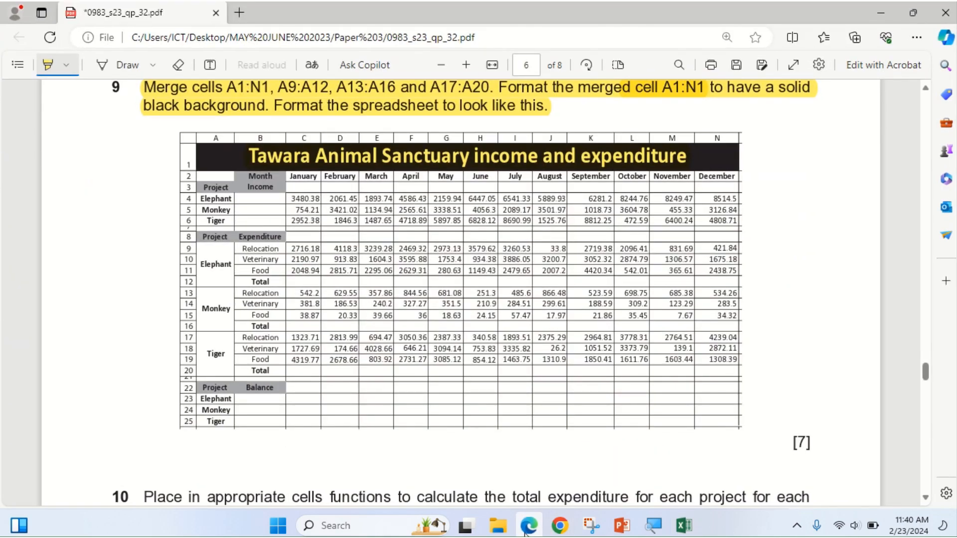
Shade the Project and Balance headings in A22:B22 grey, then bring the exam paper back up.
left_click(526, 531)
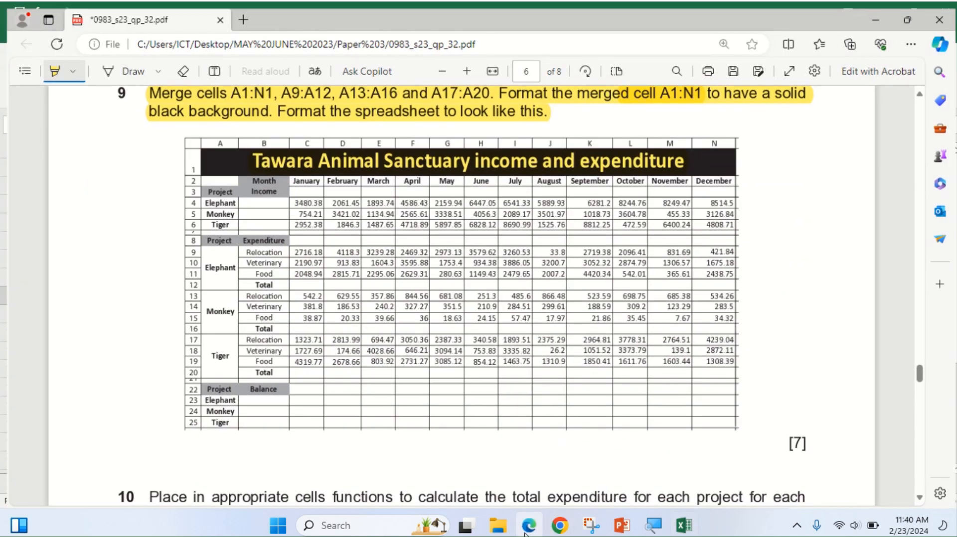
scroll(236, 362, "down", 4)
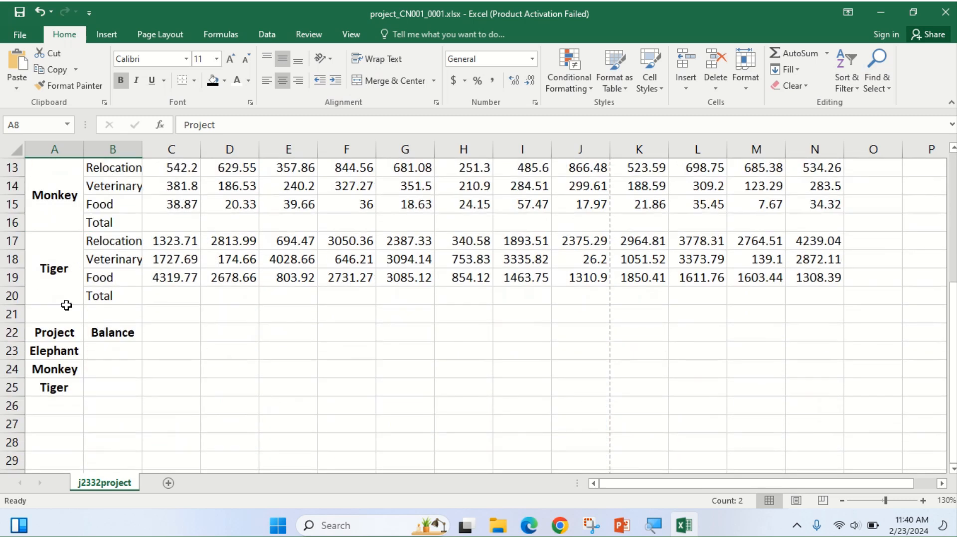
left_click_drag(44, 332, 113, 334)
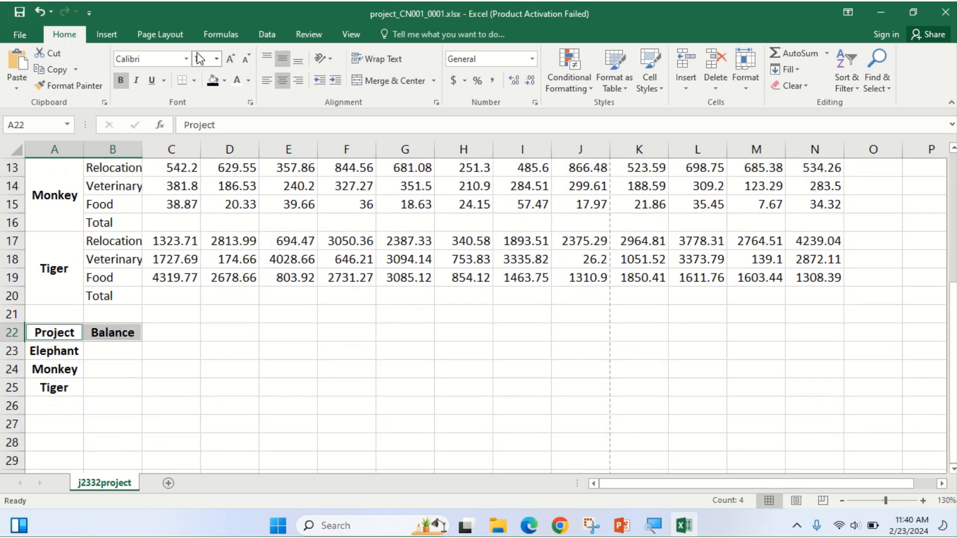
left_click(225, 80)
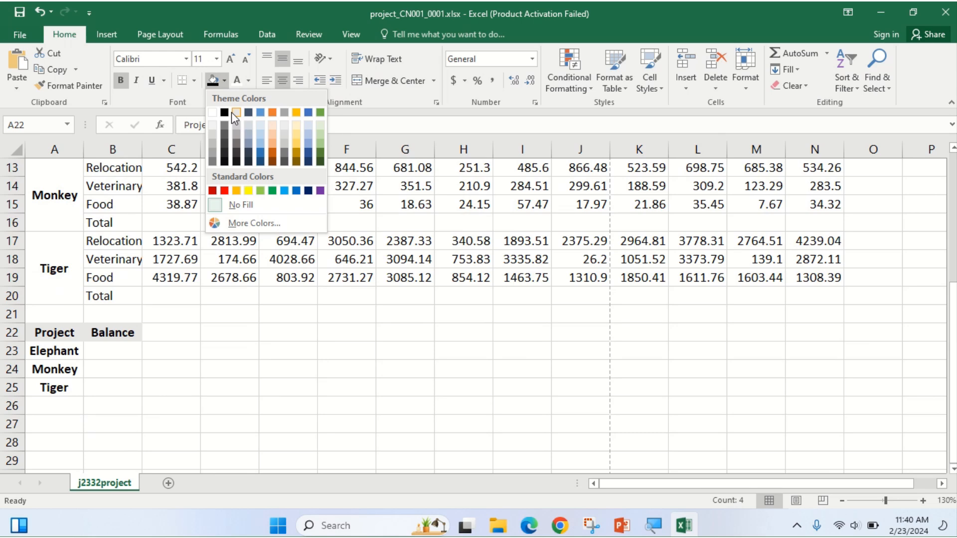
left_click(211, 139)
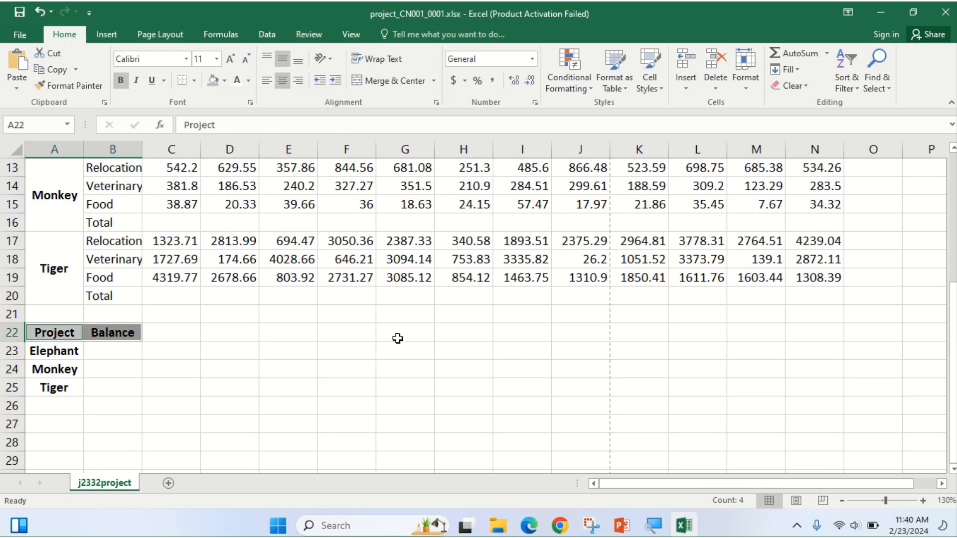
left_click(527, 527)
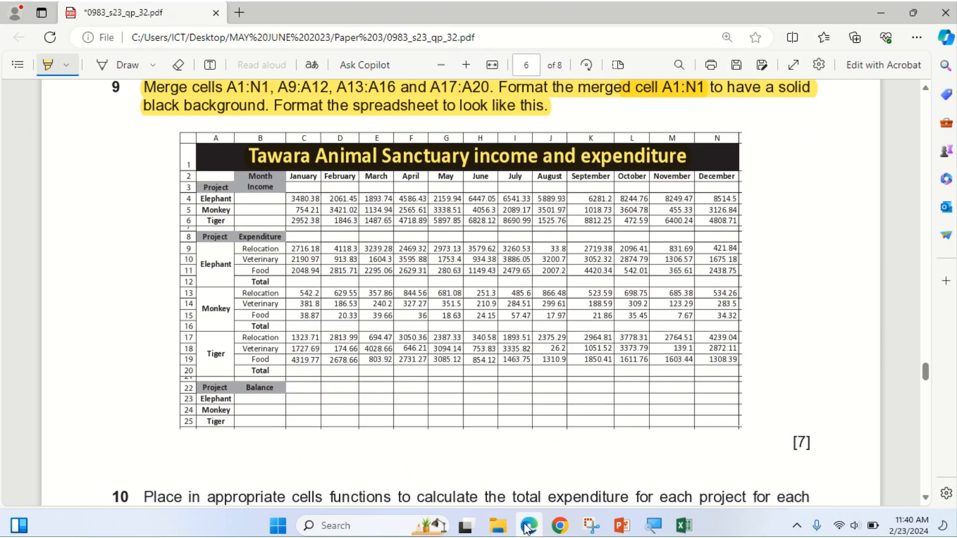
Shade the Project and Income headings in A3:B3 grey.
scroll(387, 359, "up", 3)
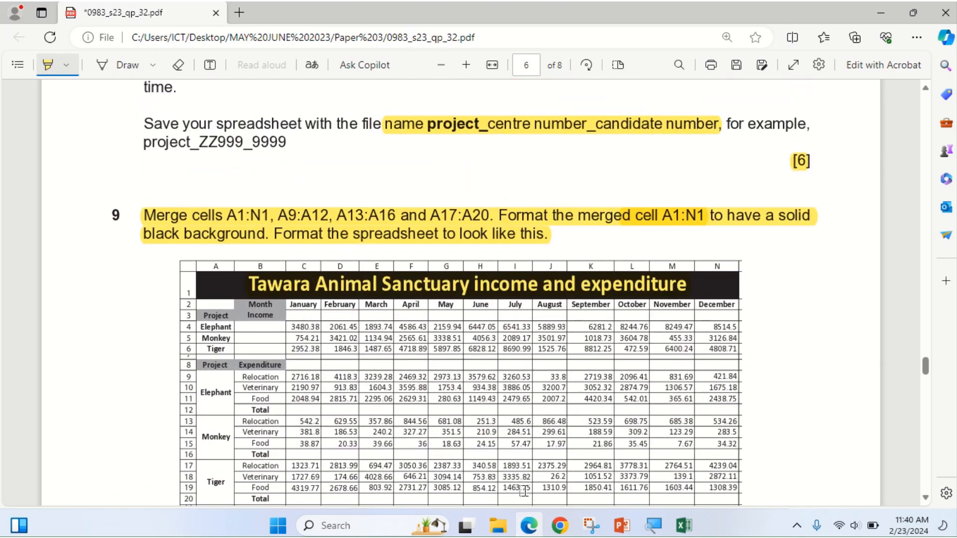
left_click(529, 525)
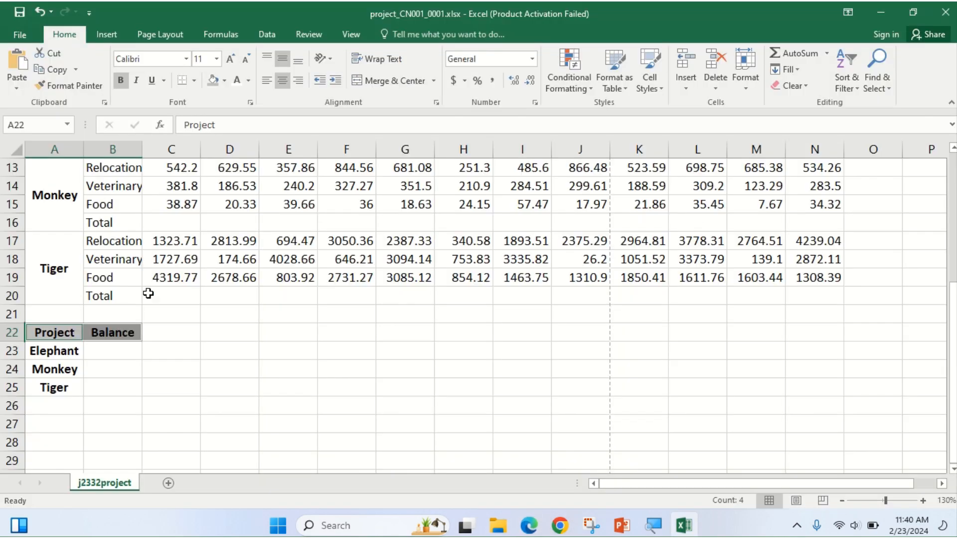
scroll(111, 243, "up", 4)
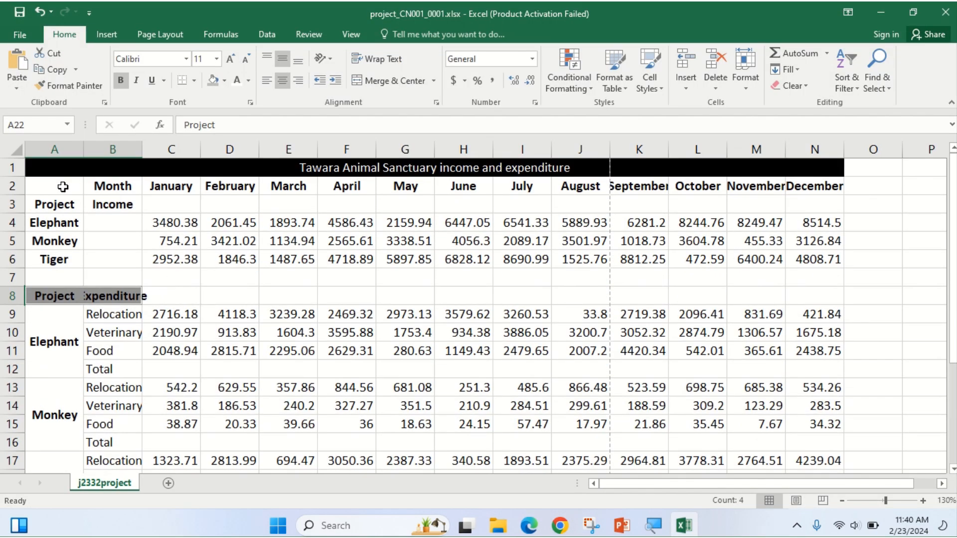
left_click_drag(47, 203, 124, 209)
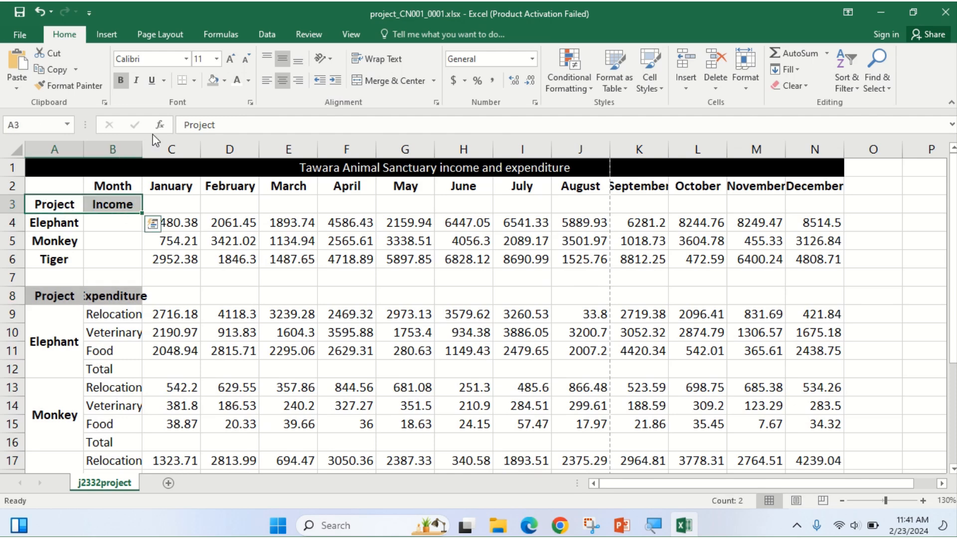
left_click(214, 81)
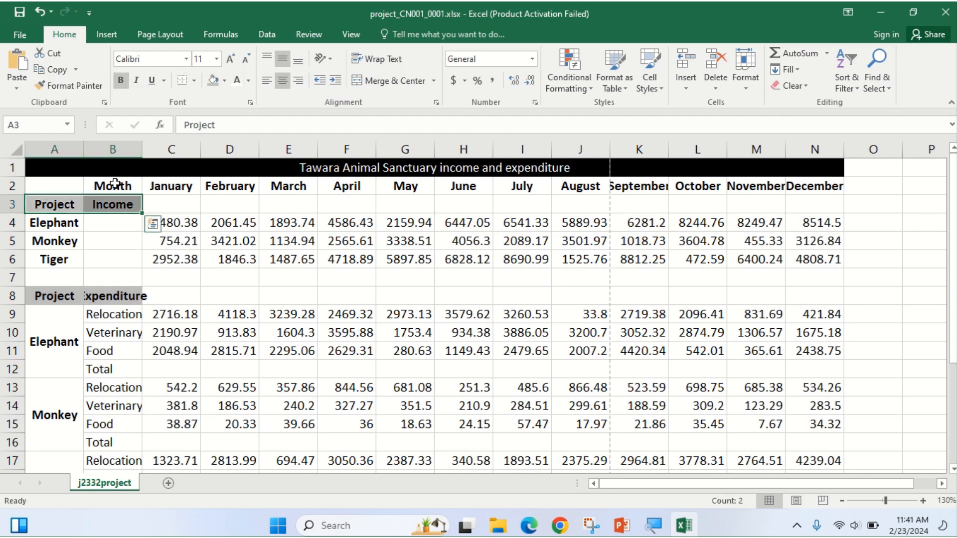
Apply the same grey fill to the Month heading in B2 and compare with the exam paper.
left_click(115, 184)
left_click(214, 80)
left_click(173, 241)
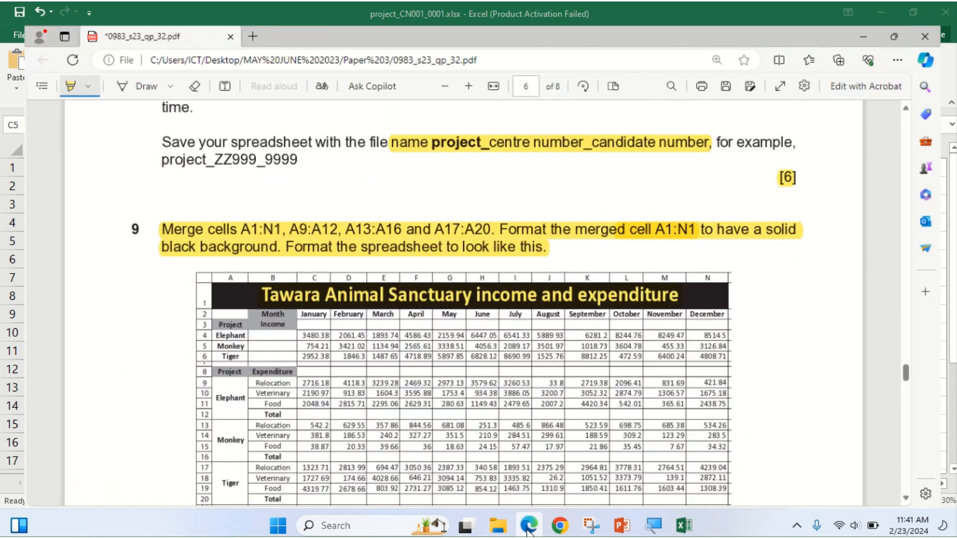
left_click(528, 526)
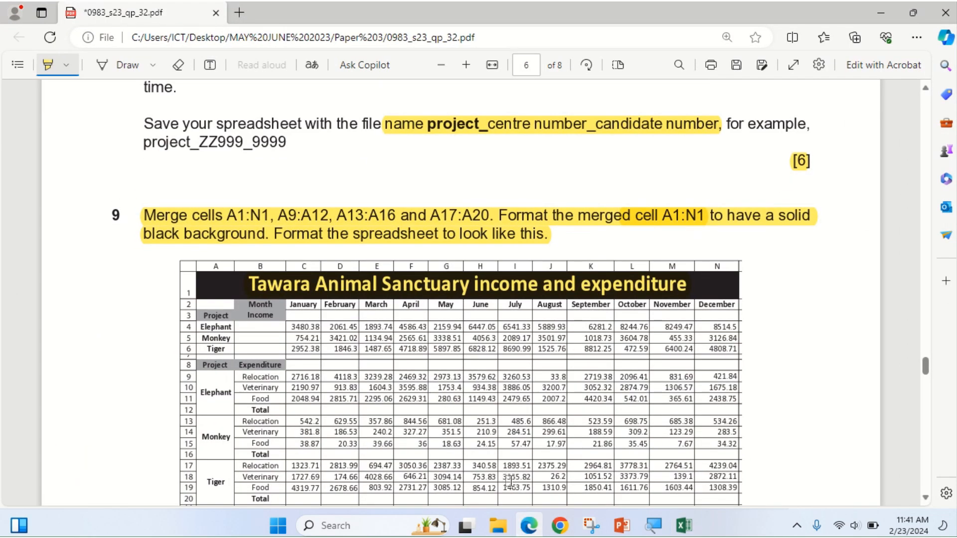
left_click(528, 529)
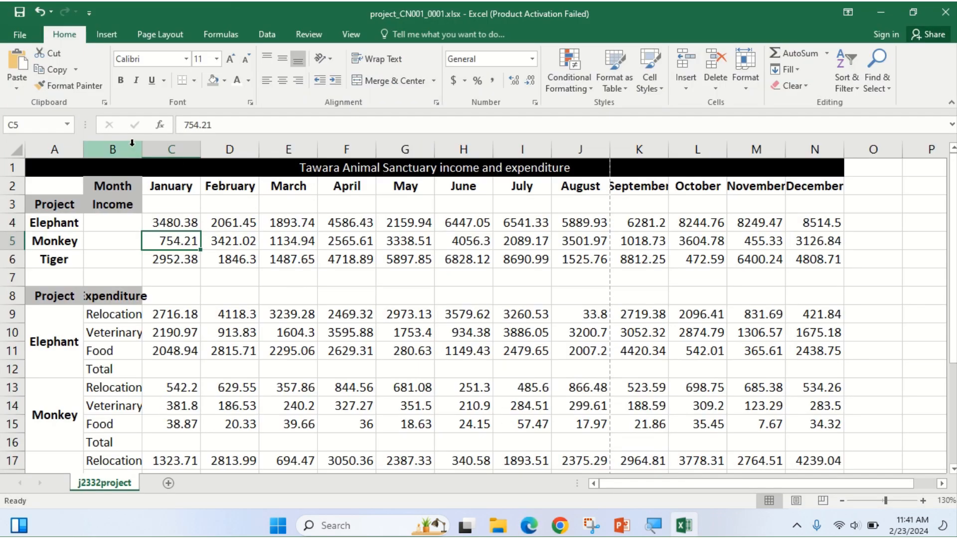
AutoFit column B so the full Expenditure heading fits.
double_click(143, 150)
scroll(298, 344, "down", 2)
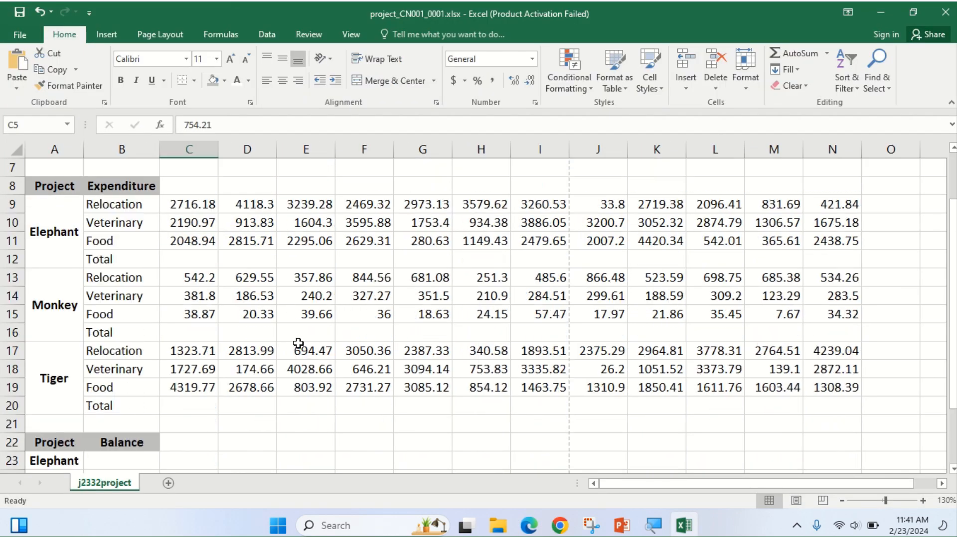
scroll(298, 343, "down", 2)
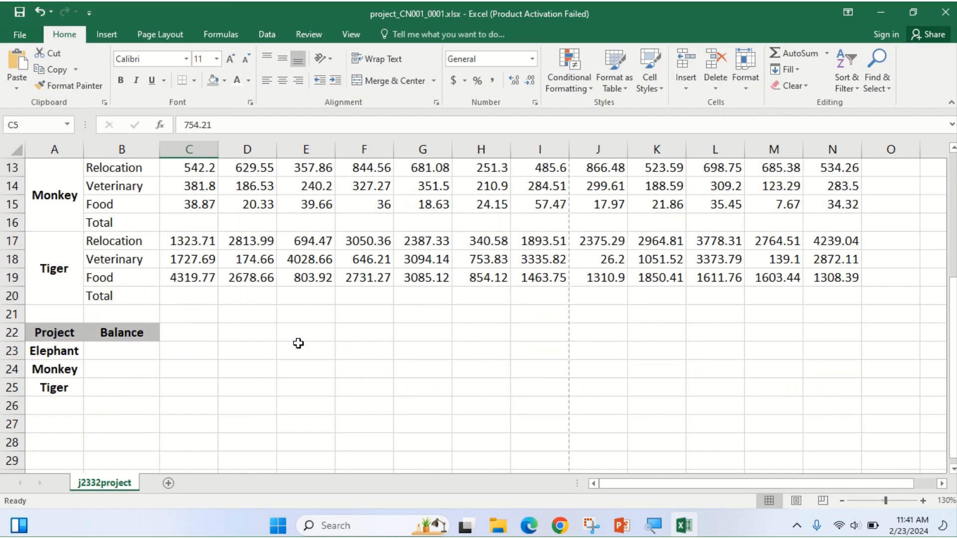
Review the exam paper, dismiss its annotation pop-up, and return to the spreadsheet.
left_click(526, 531)
scroll(529, 399, "down", 3)
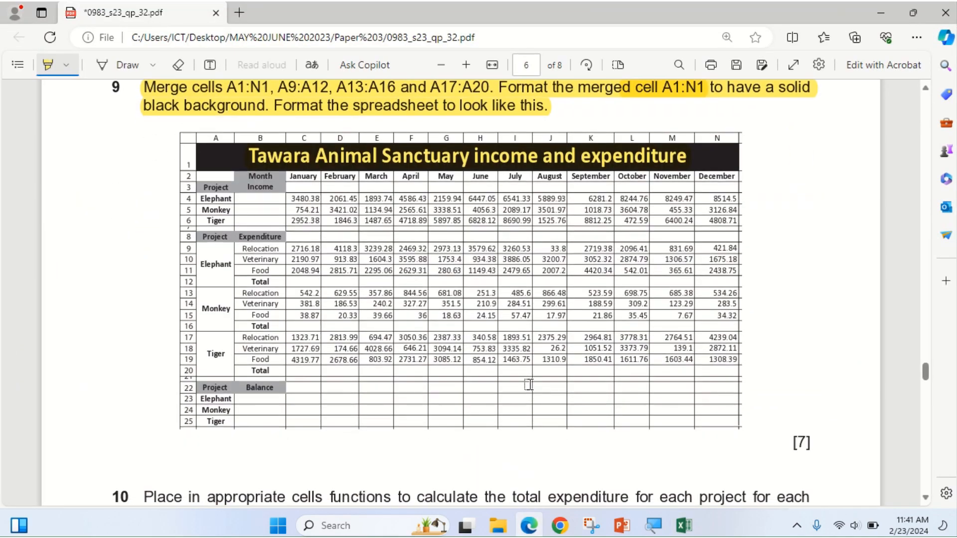
scroll(528, 385, "up", 3)
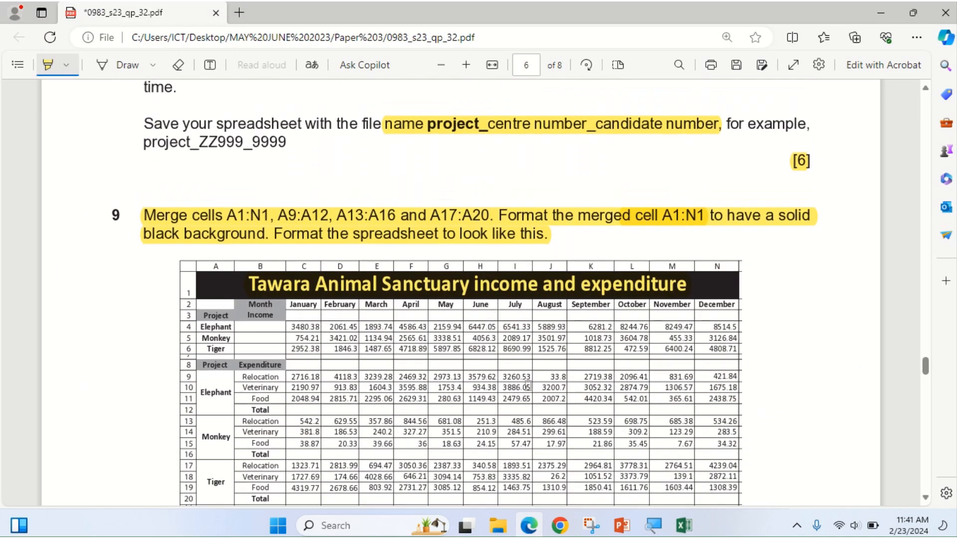
left_click(365, 288)
left_click(267, 283)
left_click(530, 526)
scroll(345, 346, "up", 2)
scroll(345, 345, "up", 2)
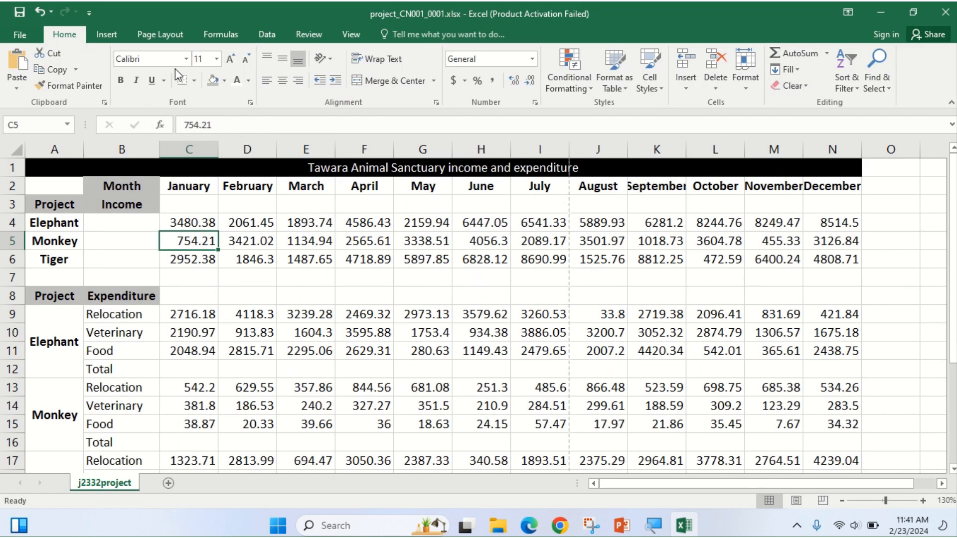
Set the Monkey January income in C5 to 18-point font, then select title cell A1.
left_click(216, 59)
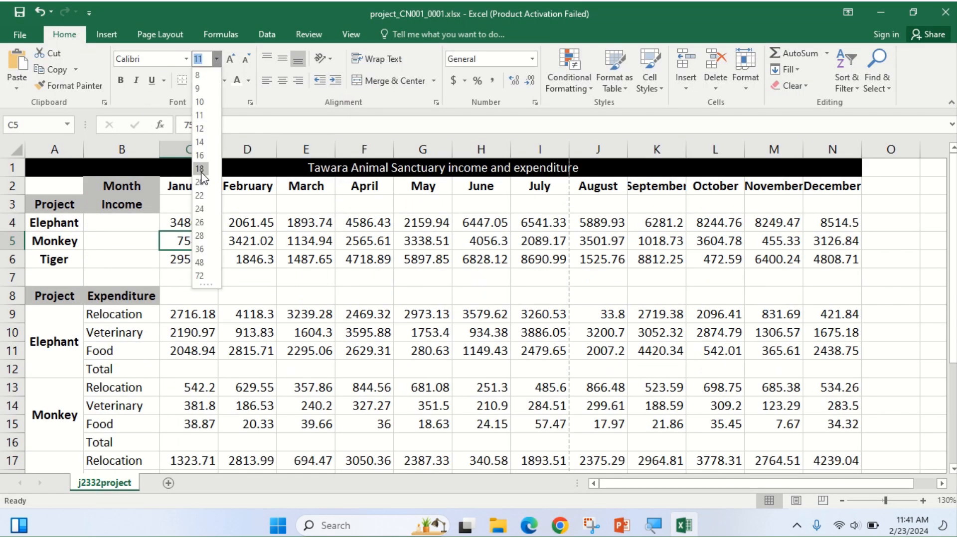
left_click(201, 169)
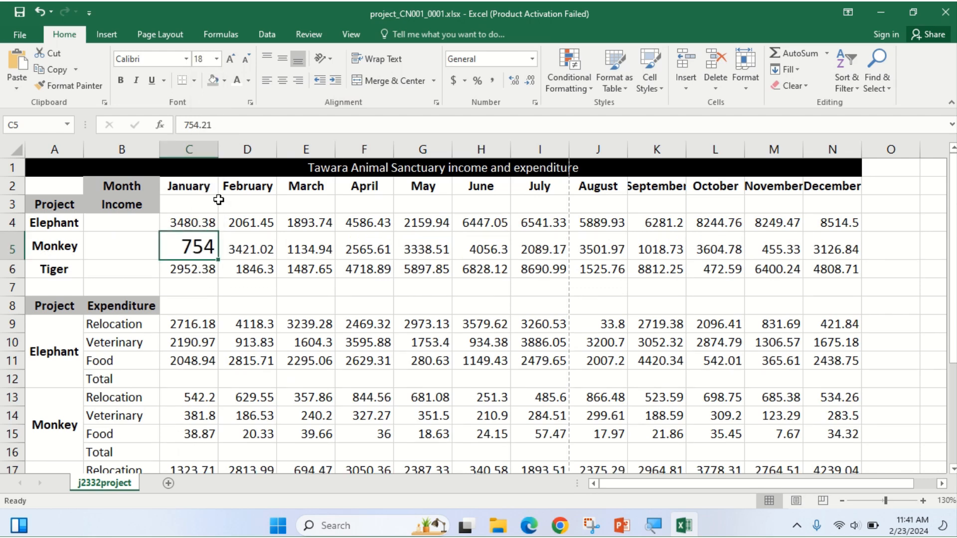
left_click(528, 526)
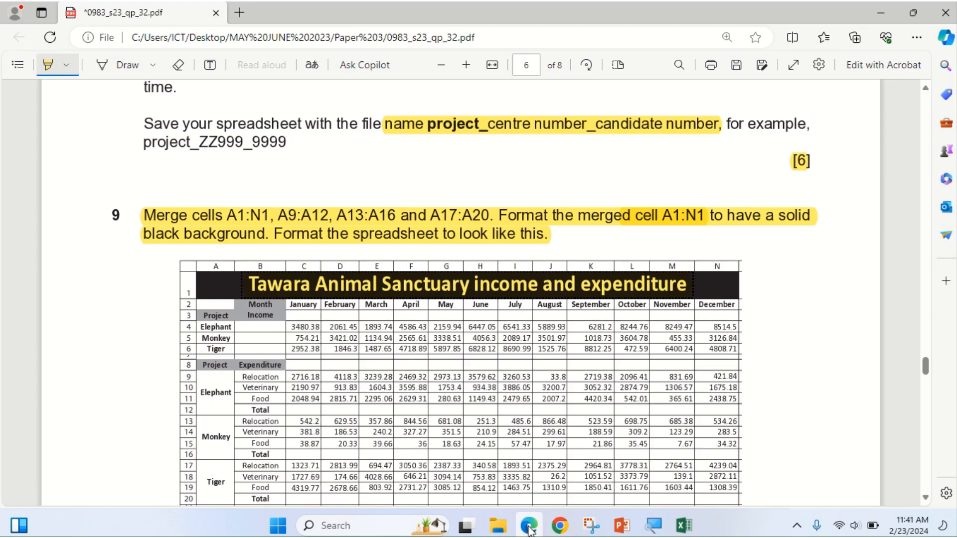
left_click(528, 527)
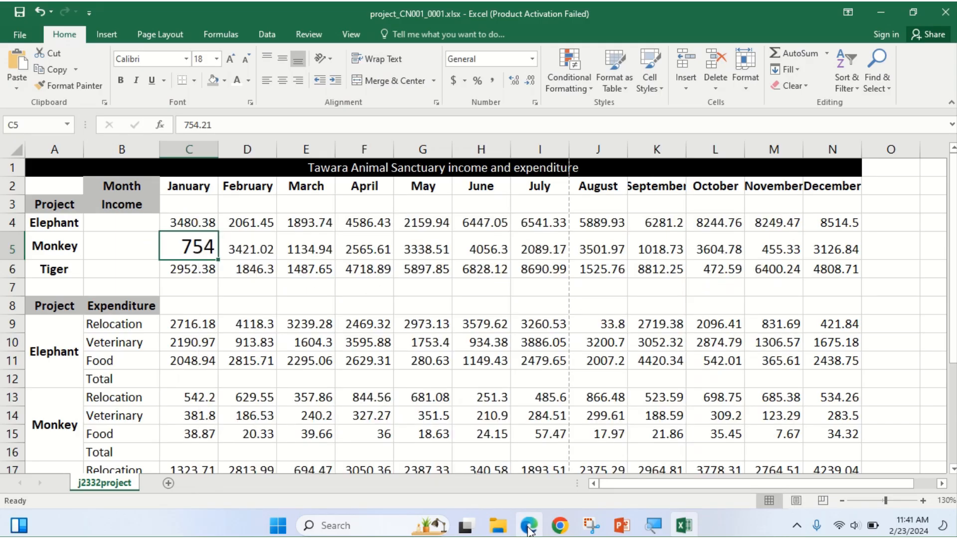
left_click(283, 171)
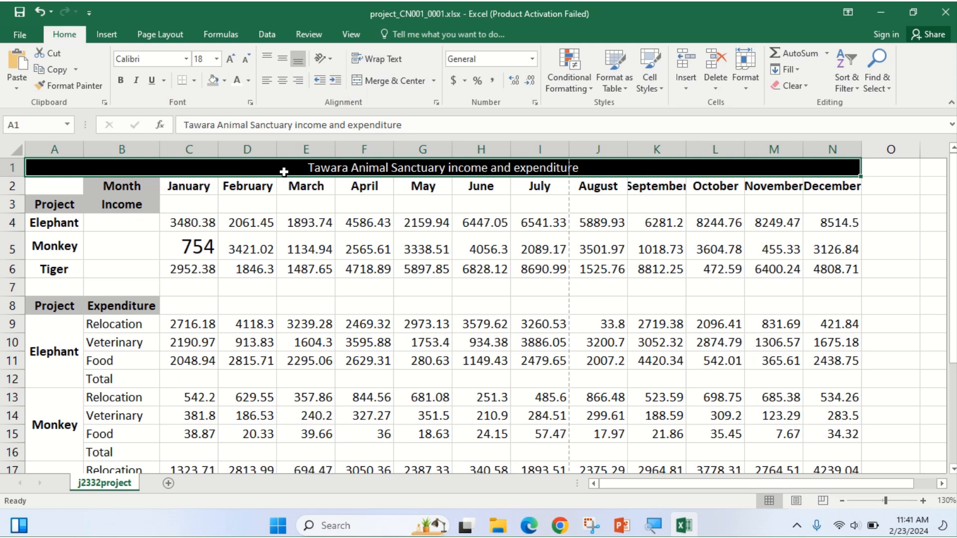
Enlarge the sanctuary title in A1 to 18 point and check the exam paper's example.
left_click(211, 56)
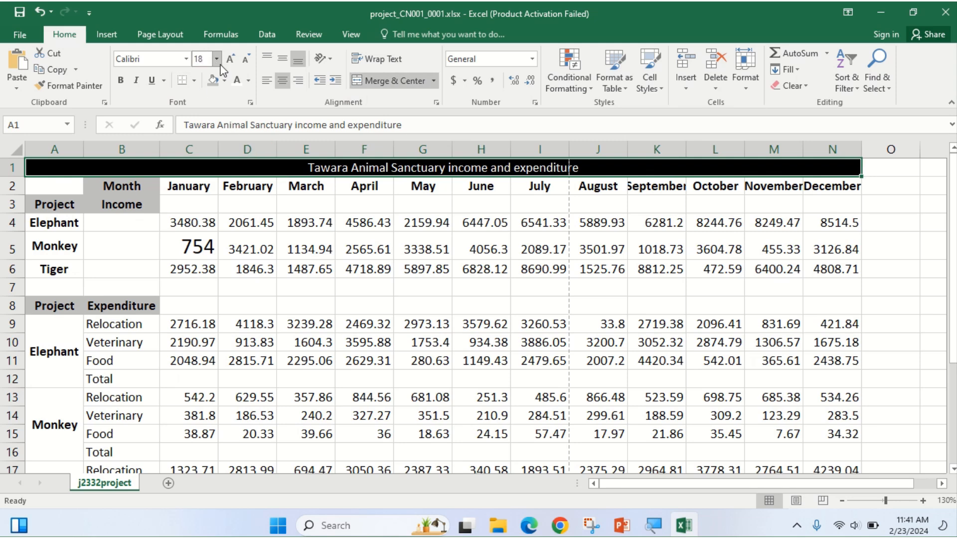
key("Return")
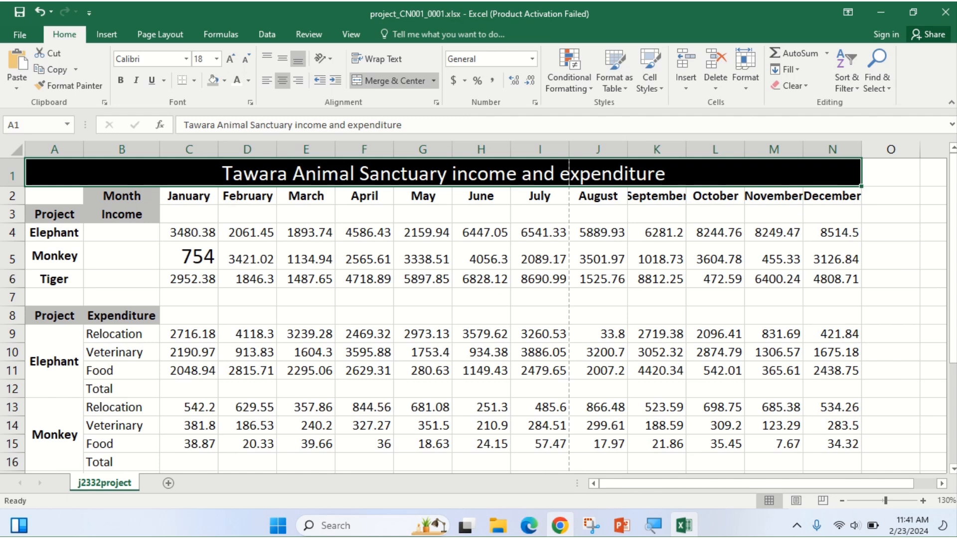
left_click(529, 529)
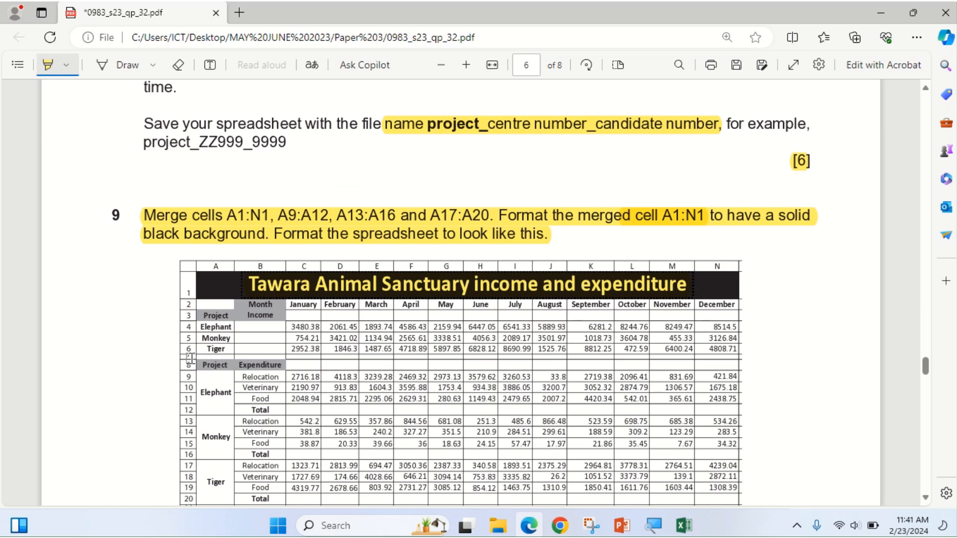
scroll(225, 470, "down", 1)
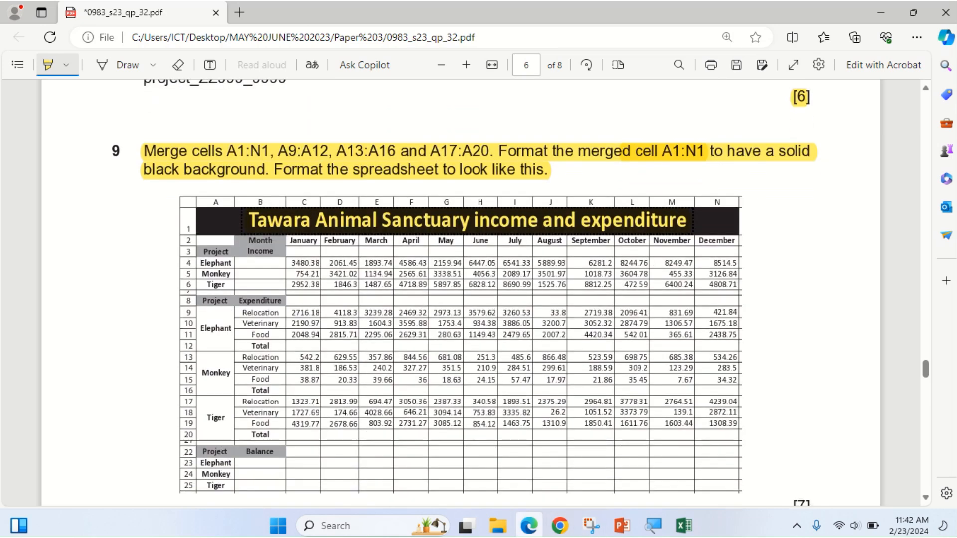
left_click(684, 525)
Shrink rows 7 and 21 into thin spacer rows, heights 7.50 and 3.00.
left_click_drag(14, 305, 18, 297)
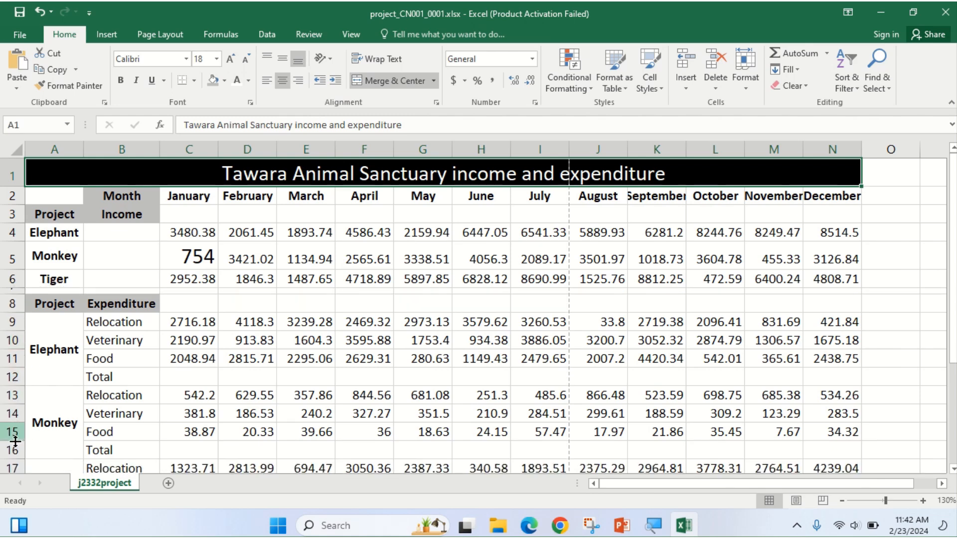
scroll(12, 451, "down", 1)
scroll(11, 469, "down", 1)
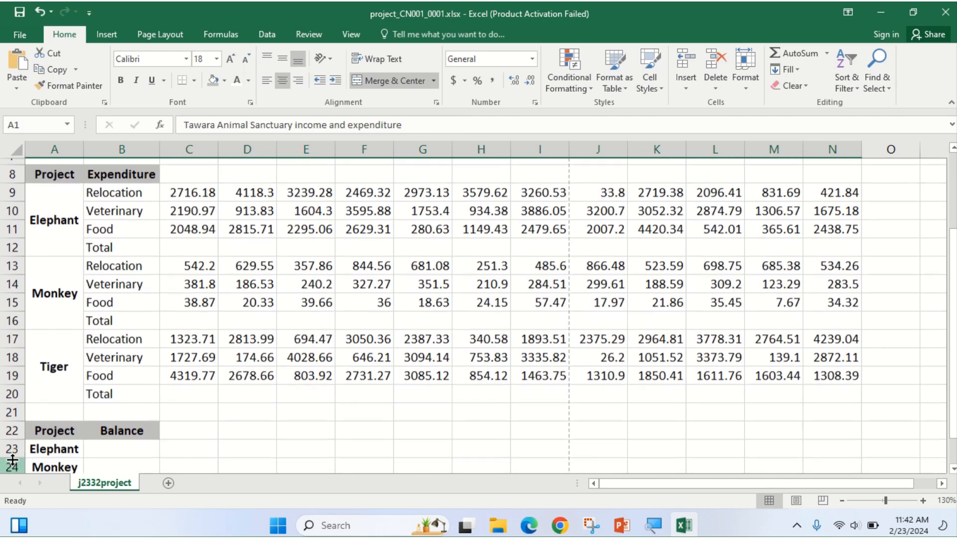
left_click_drag(14, 420, 14, 408)
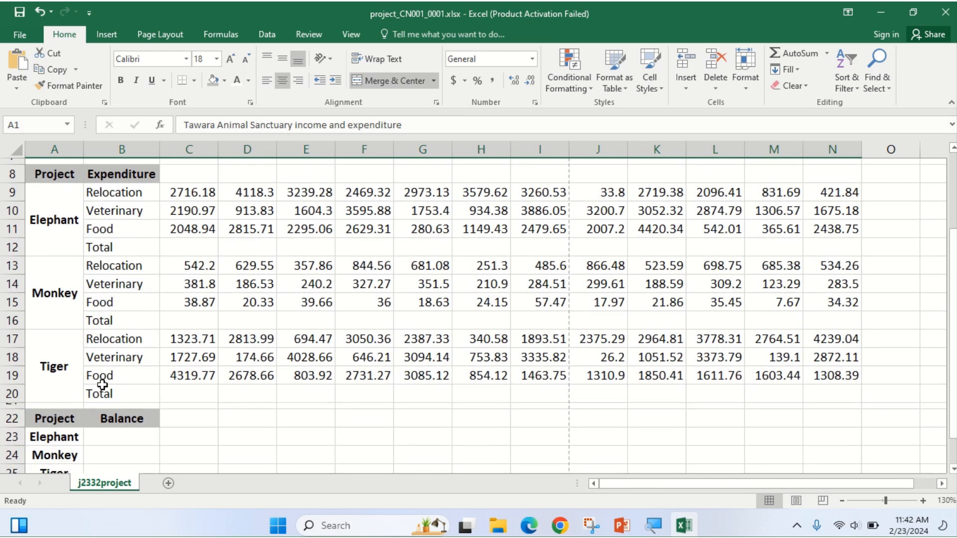
scroll(103, 384, "up", 3)
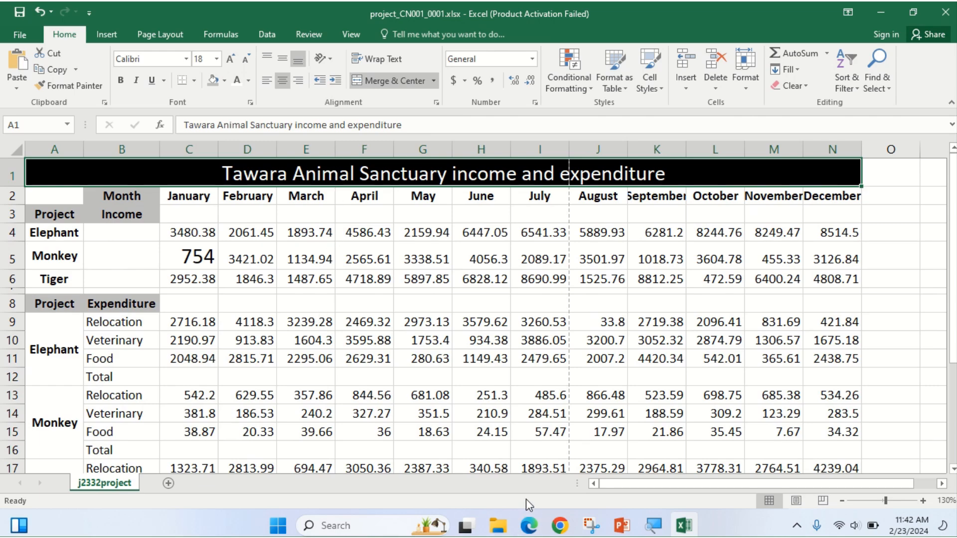
Make the A1 sanctuary title bold at 22 point, checking it against the exam paper.
left_click(530, 527)
left_click(530, 528)
left_click(119, 81)
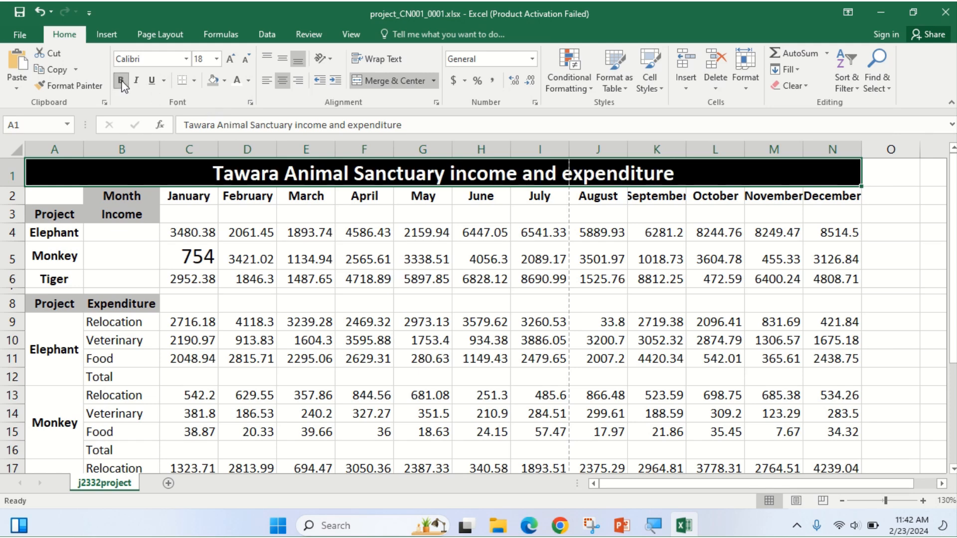
left_click(217, 59)
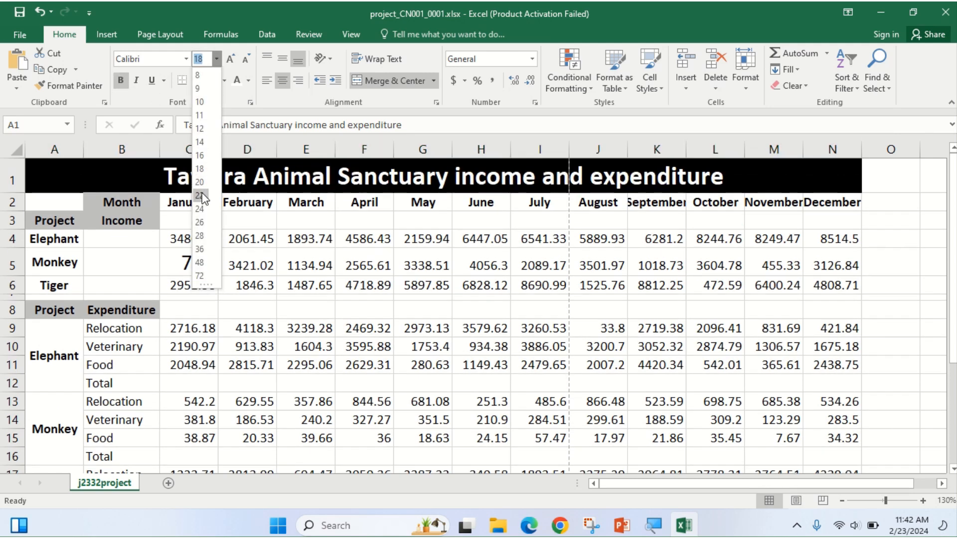
left_click(201, 196)
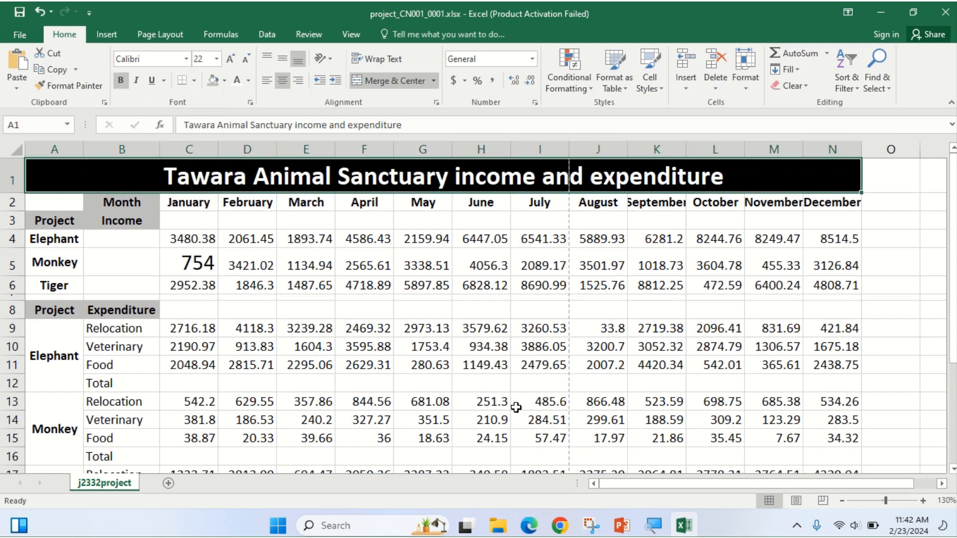
left_click(529, 527)
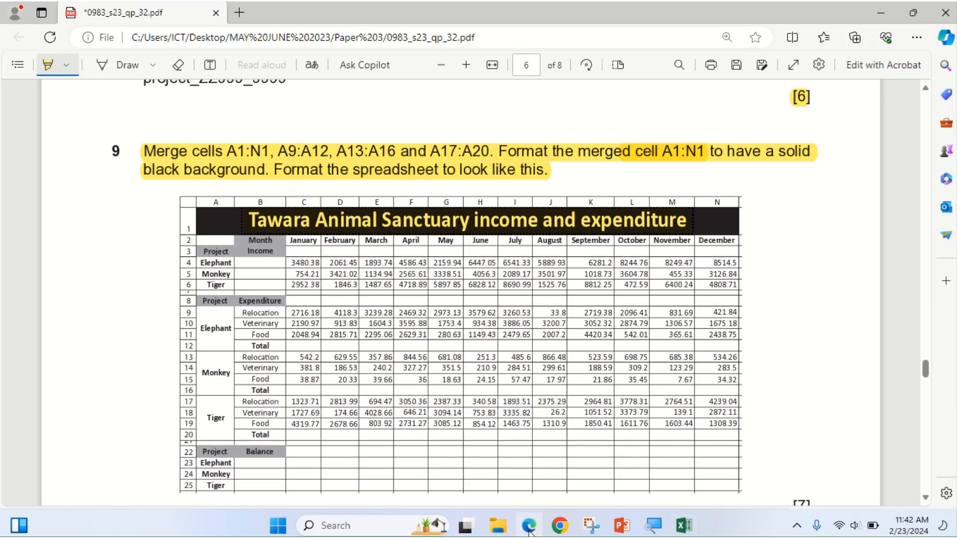
left_click(529, 526)
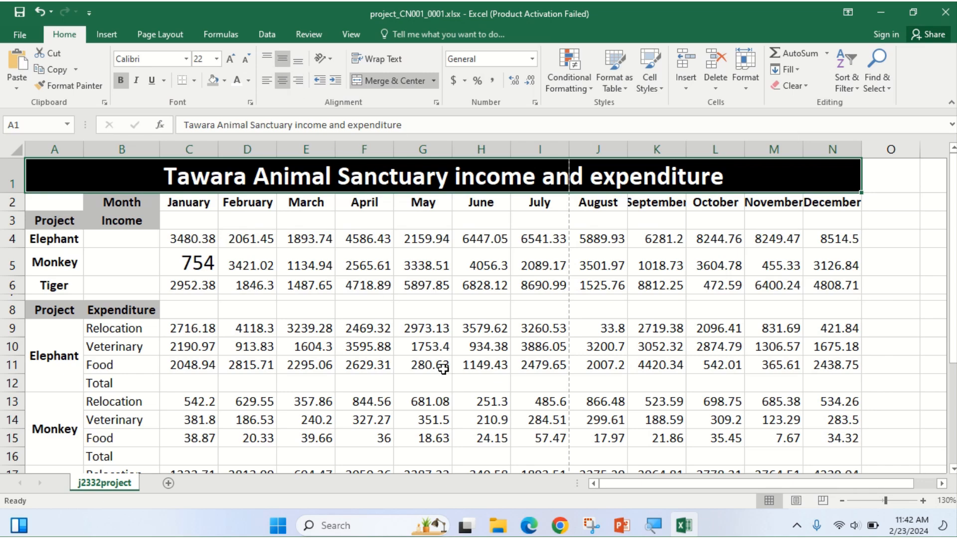
left_click(530, 526)
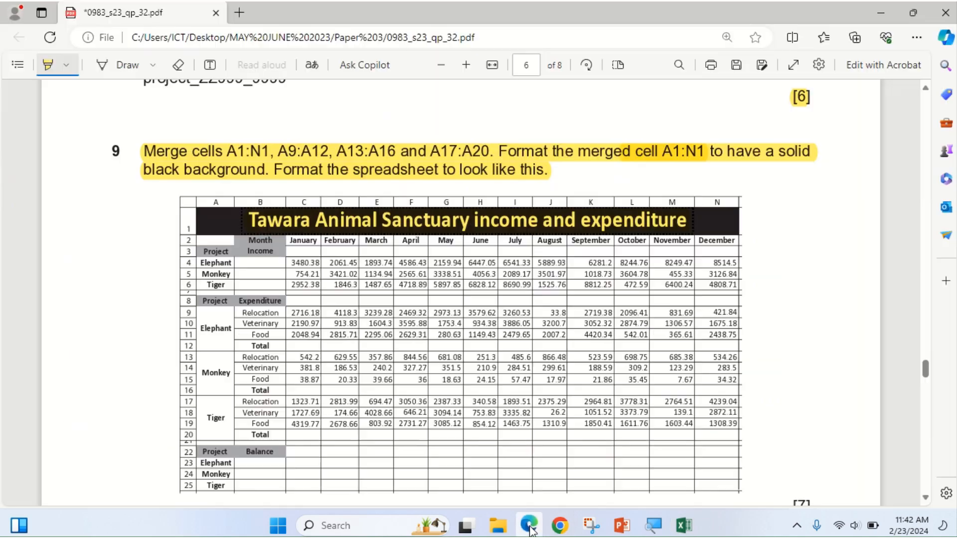
Highlight the [7] mark and 'total expenditure … for each month' in question 10.
scroll(351, 334, "down", 3)
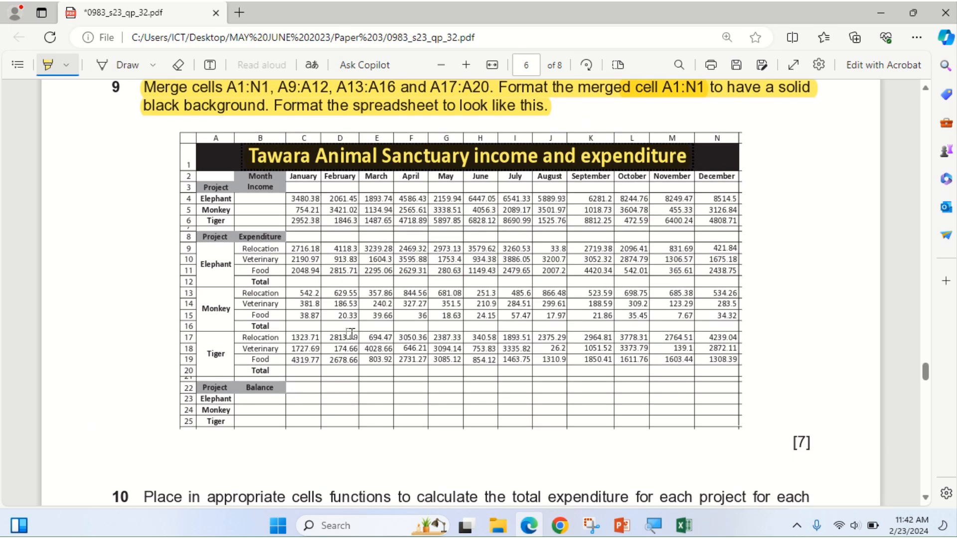
scroll(351, 334, "down", 3)
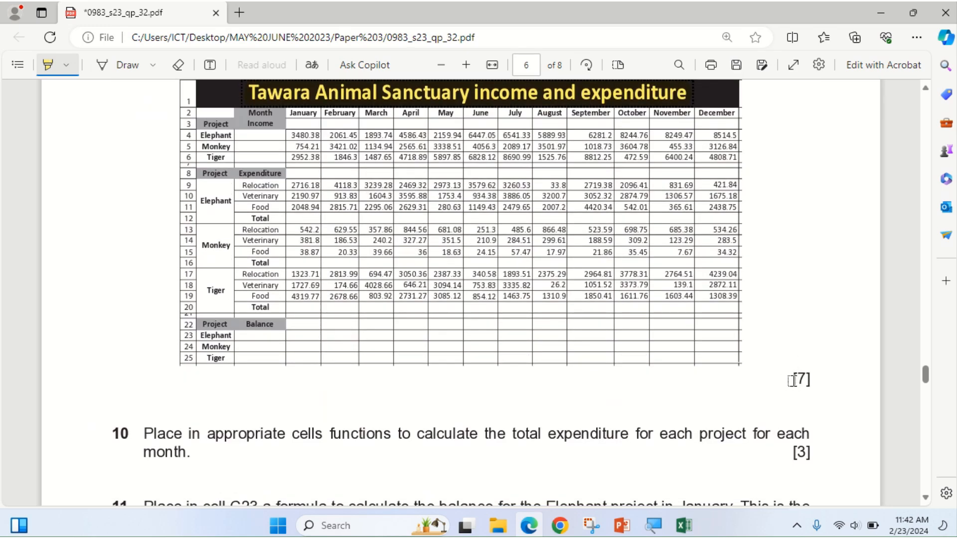
left_click_drag(790, 385, 807, 389)
scroll(523, 388, "up", 9)
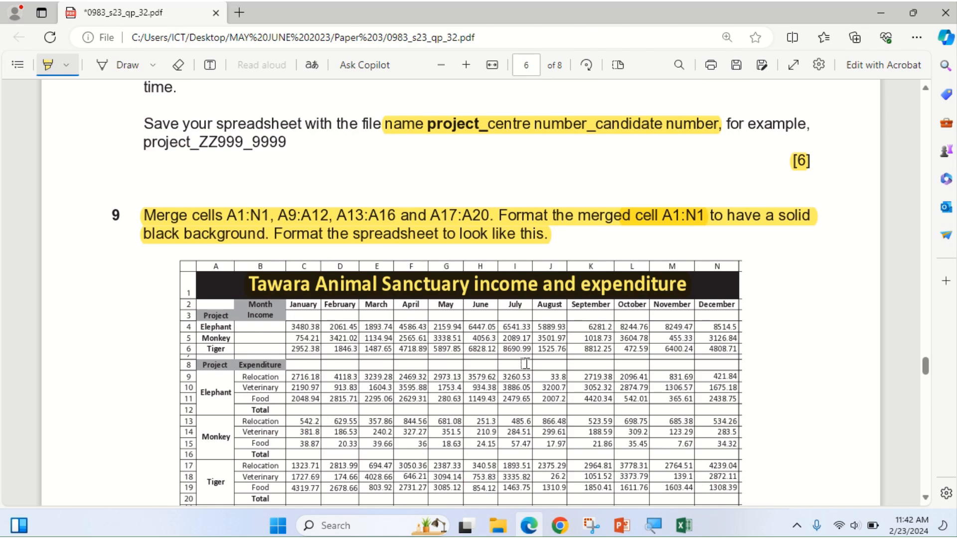
scroll(525, 363, "down", 12)
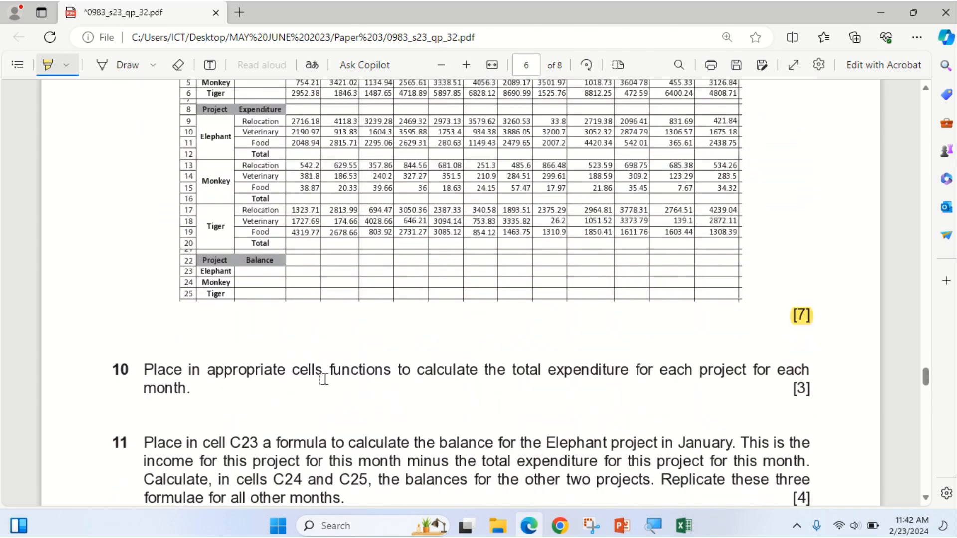
mouse_move(514, 372)
left_mouse_down()
mouse_move(628, 371)
mouse_move(616, 372)
left_mouse_up()
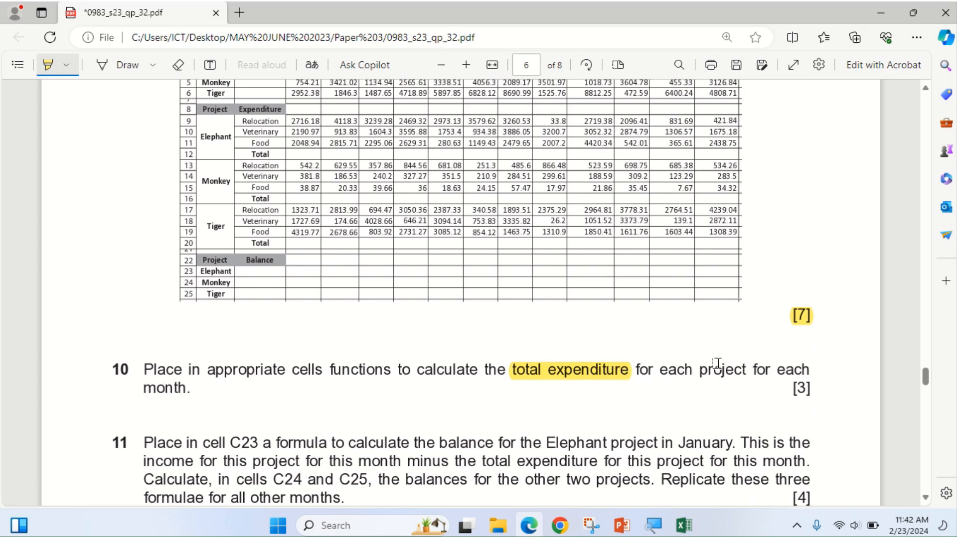
left_click_drag(732, 369, 820, 370)
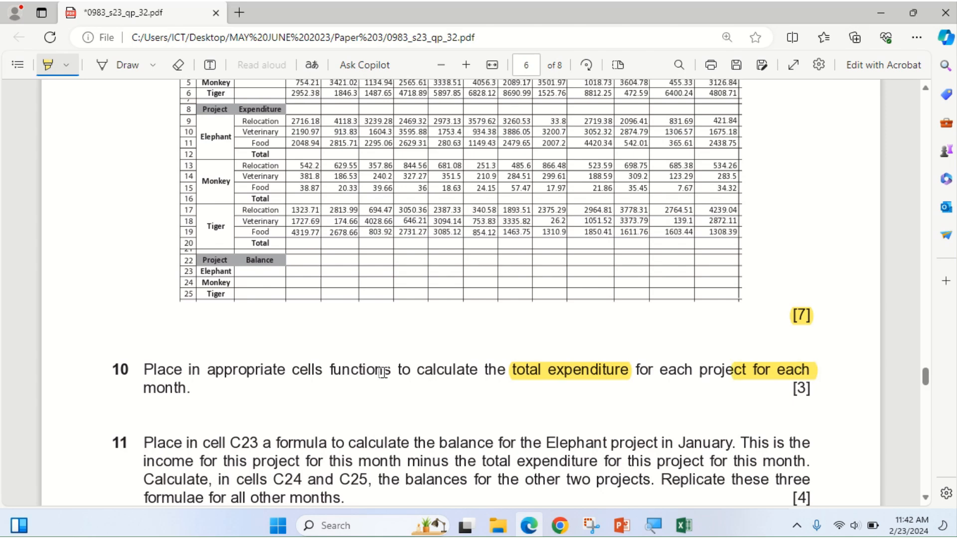
left_click_drag(141, 388, 189, 388)
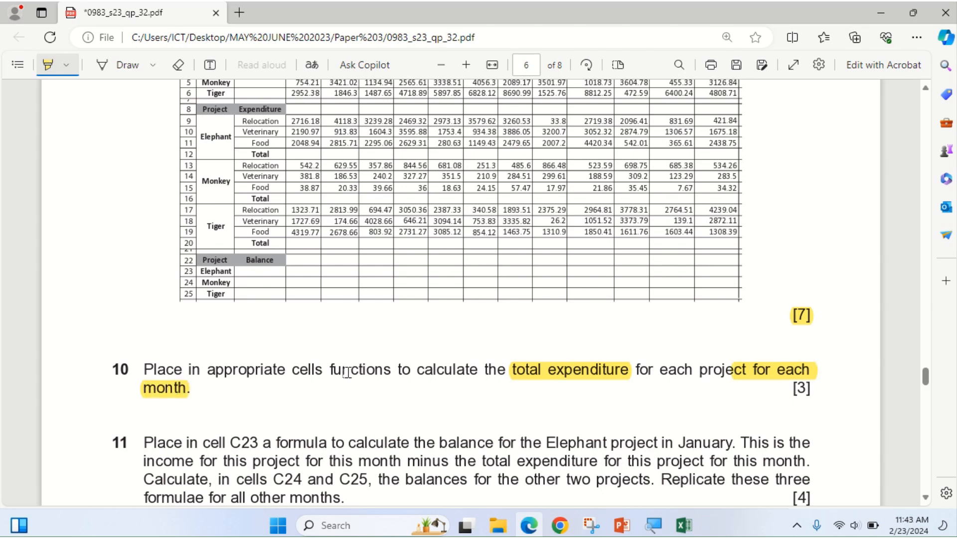
Switch back to the sanctuary workbook in Excel.
scroll(491, 359, "up", 2)
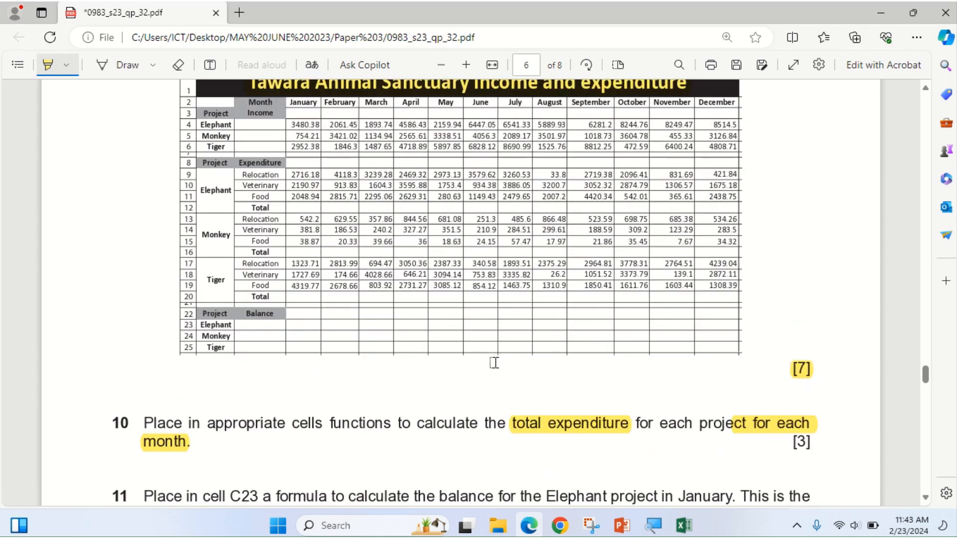
scroll(558, 16, "down", 2)
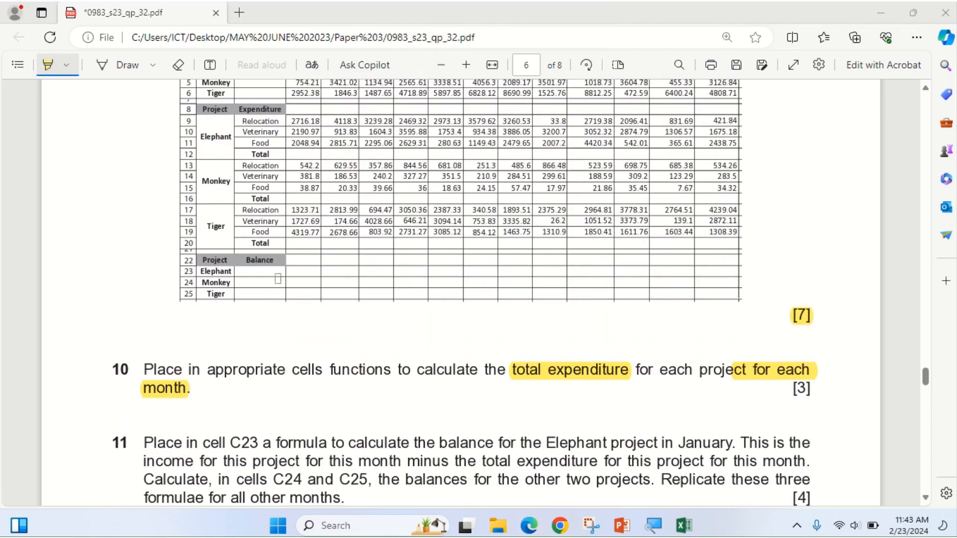
mouse_move(341, 11)
left_click(382, 36)
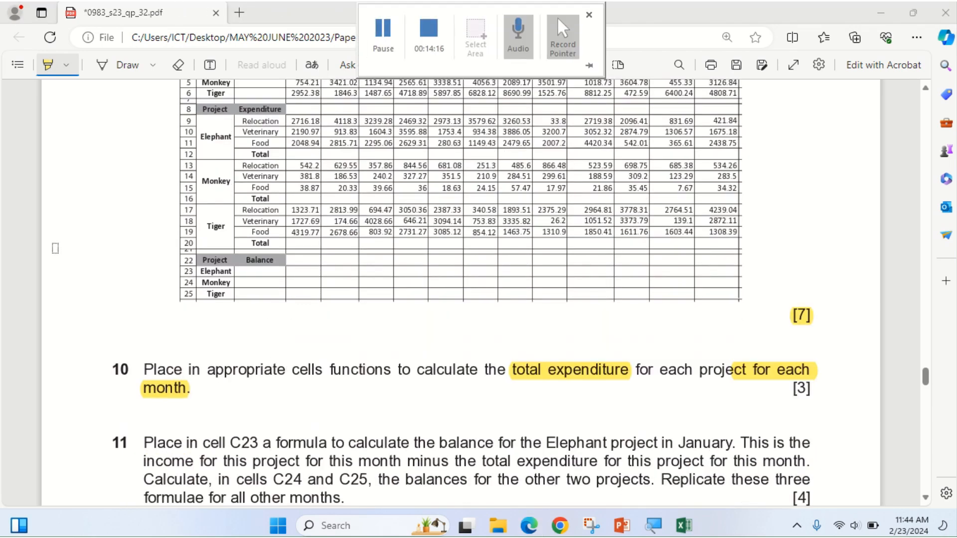
scroll(276, 237, "up", 2)
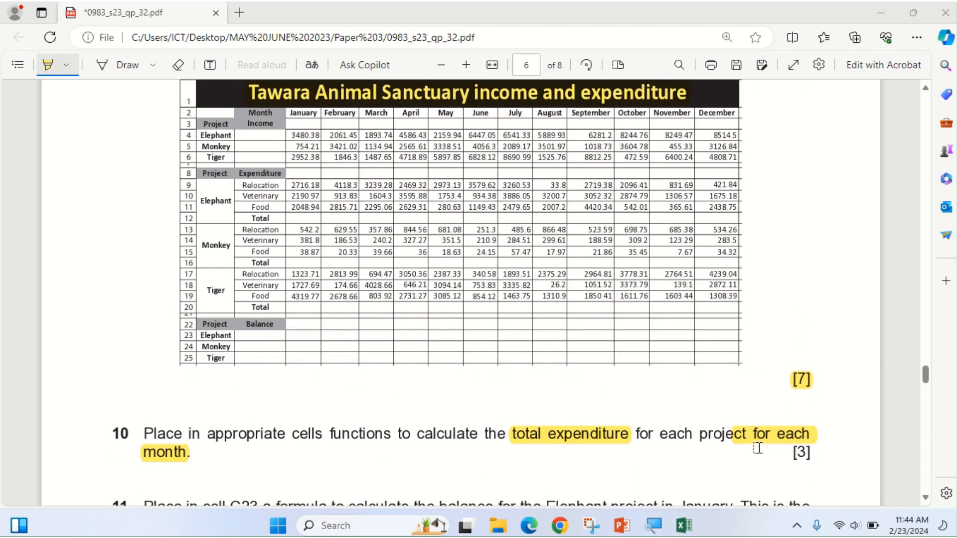
left_click(669, 529)
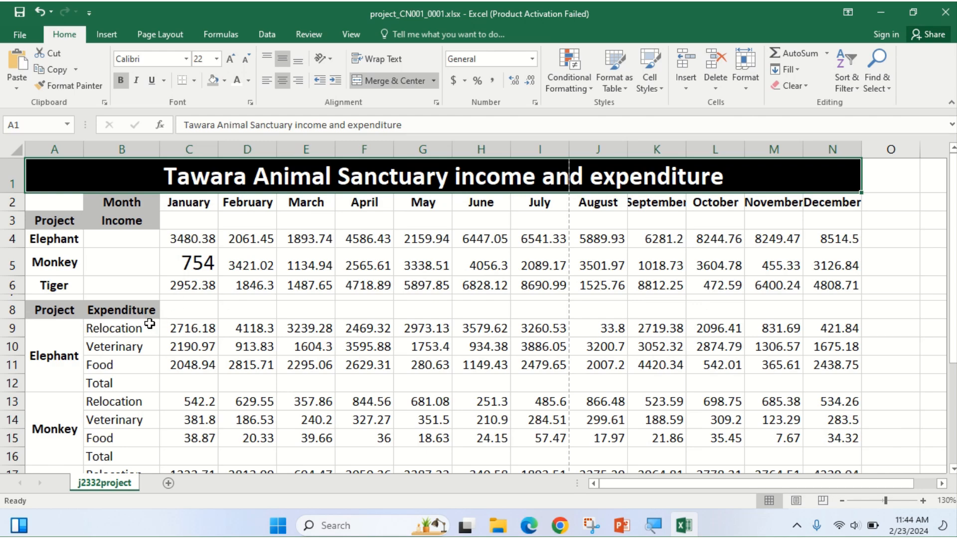
Enter =SUM(C9:C11) in C12 and fill it right to N12 for every month.
scroll(144, 329, "down", 1)
scroll(122, 365, "down", 1)
scroll(123, 364, "up", 1)
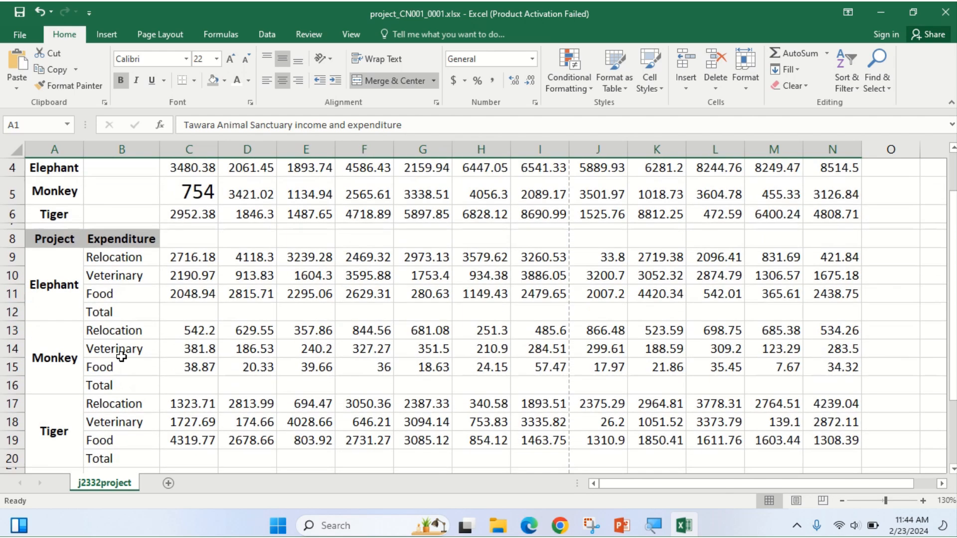
left_click(194, 316)
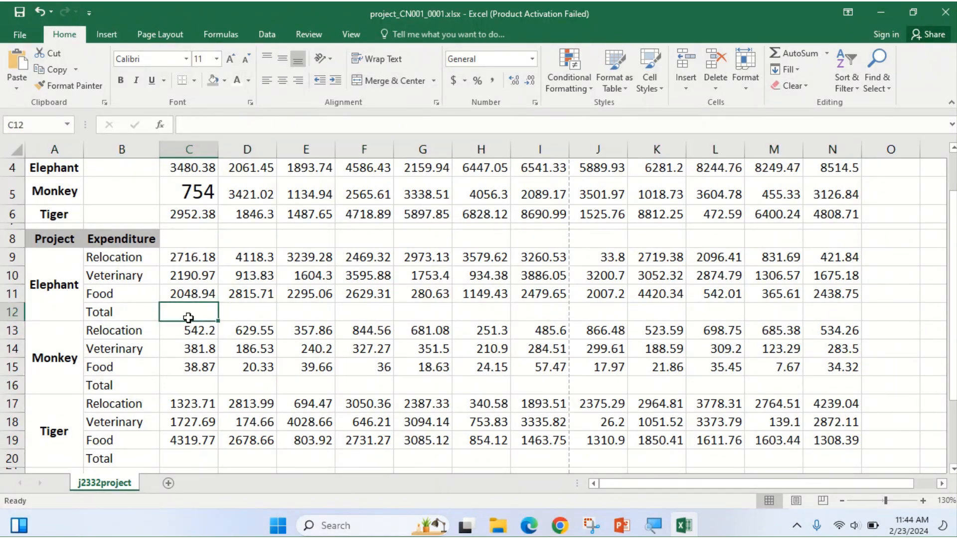
type("=")
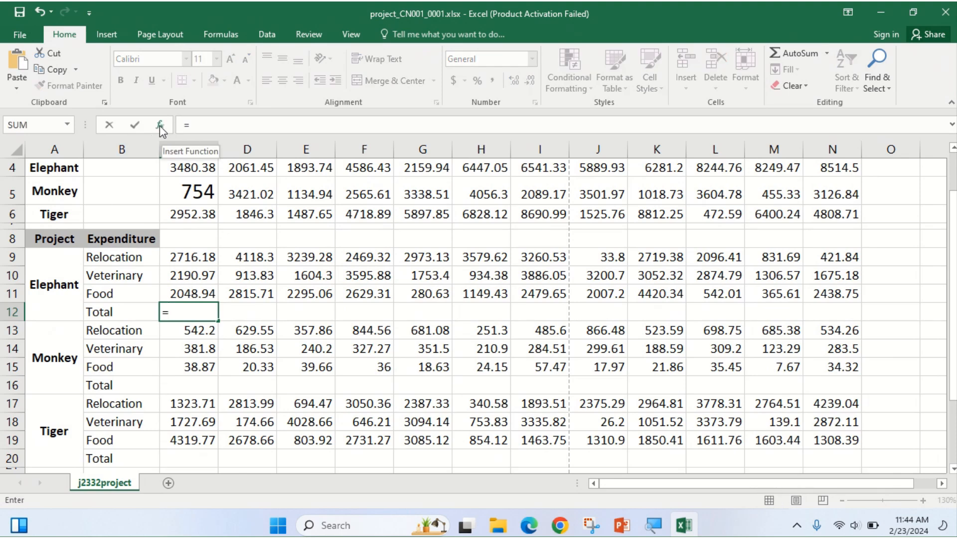
type("S")
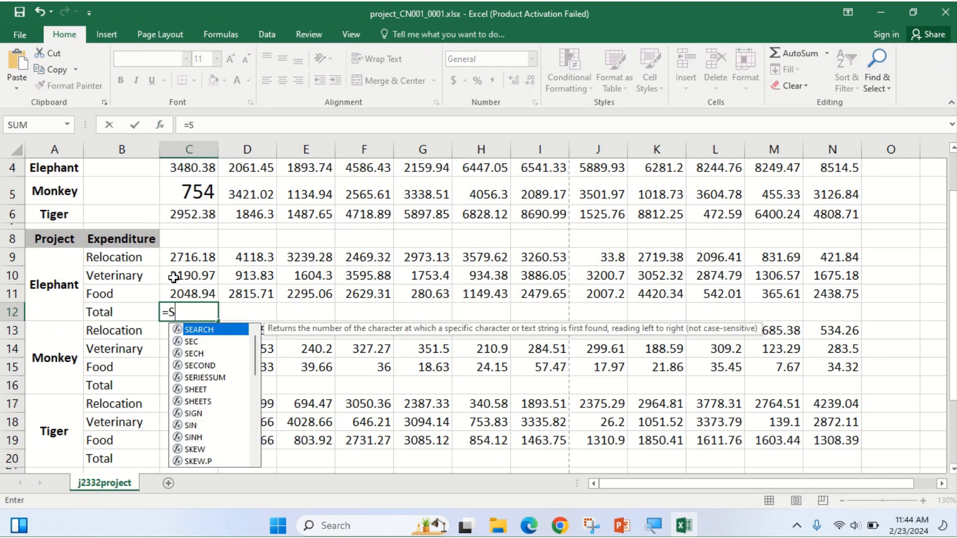
type("UM(")
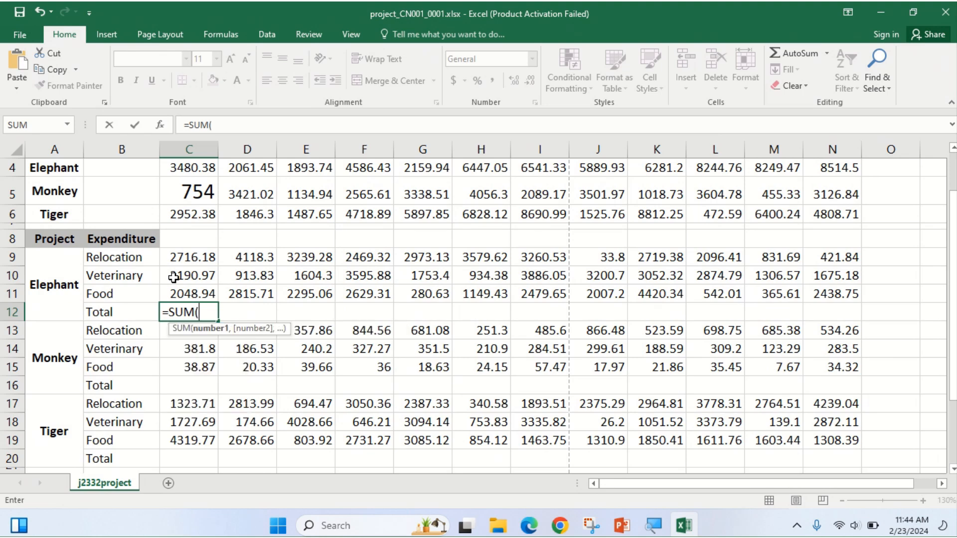
left_click_drag(189, 255, 192, 293)
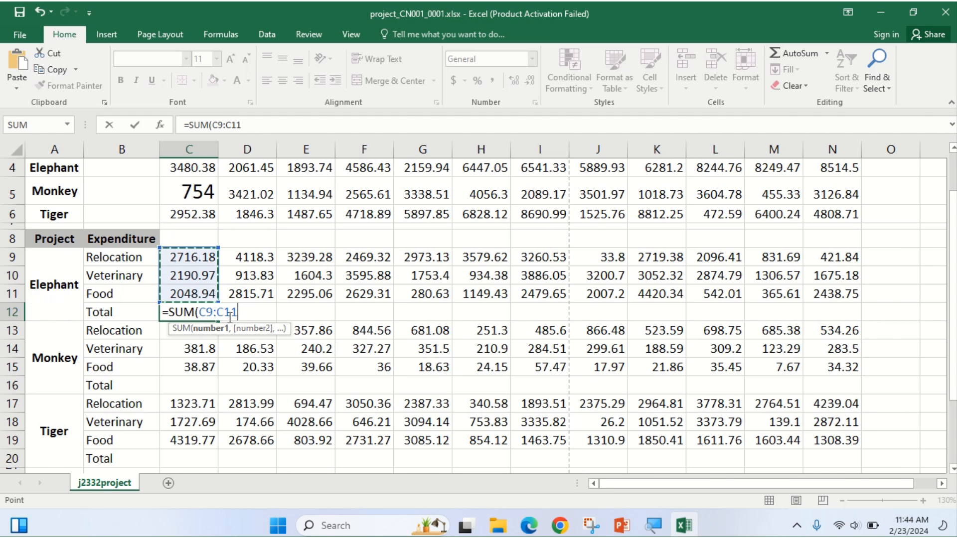
key("Return")
left_click(214, 317)
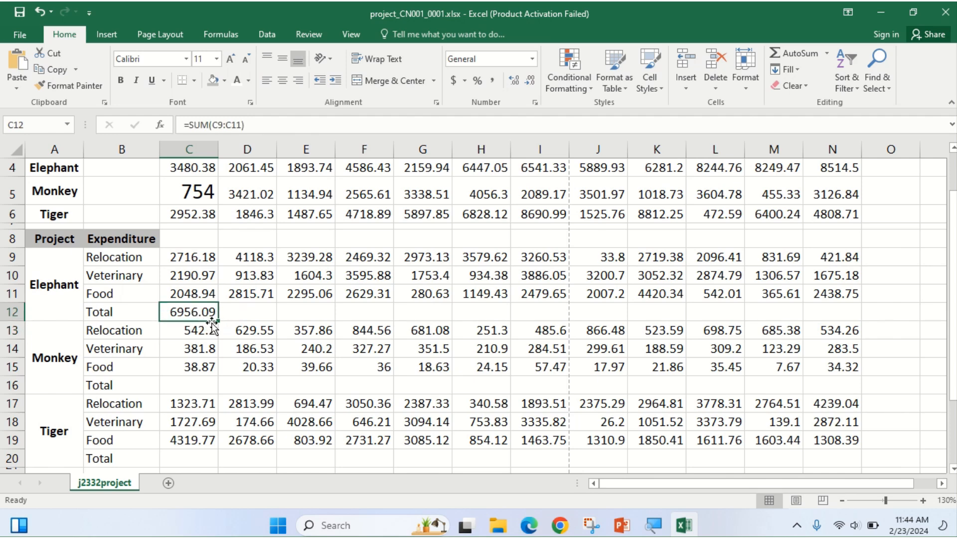
left_click_drag(219, 321, 849, 348)
scroll(388, 270, "up", 1)
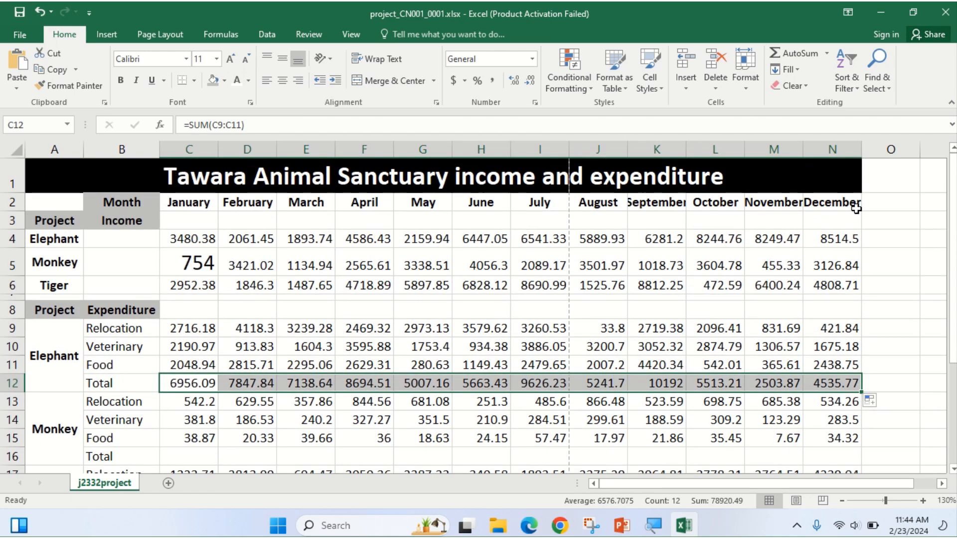
scroll(280, 404, "down", 1)
left_click(188, 389)
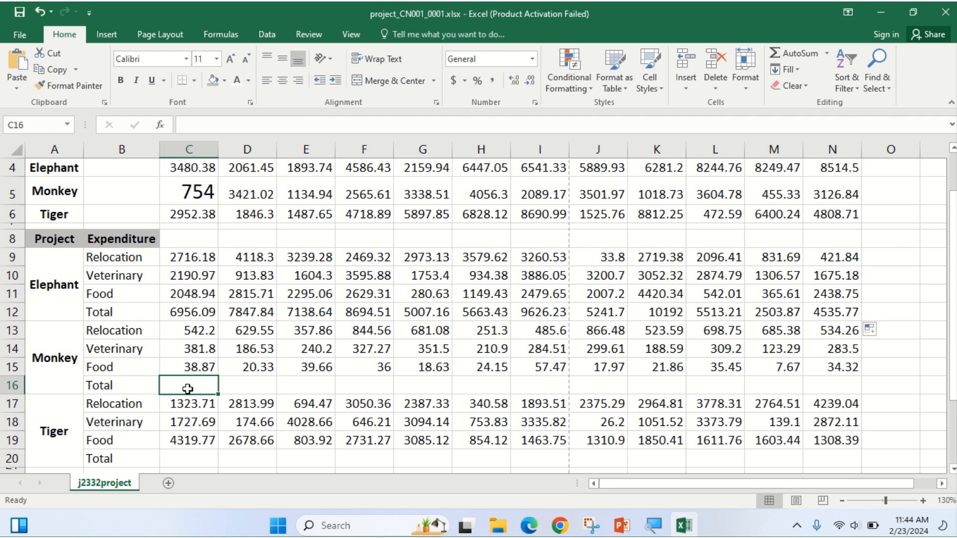
Total the Monkey rows with =SUM(C13:C15) in C16, filled right to N16.
type("=")
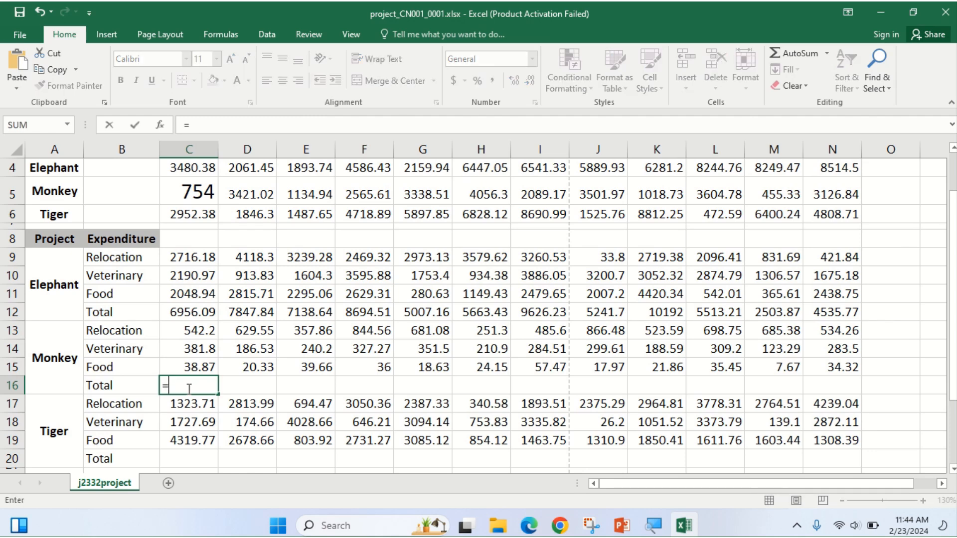
type("S")
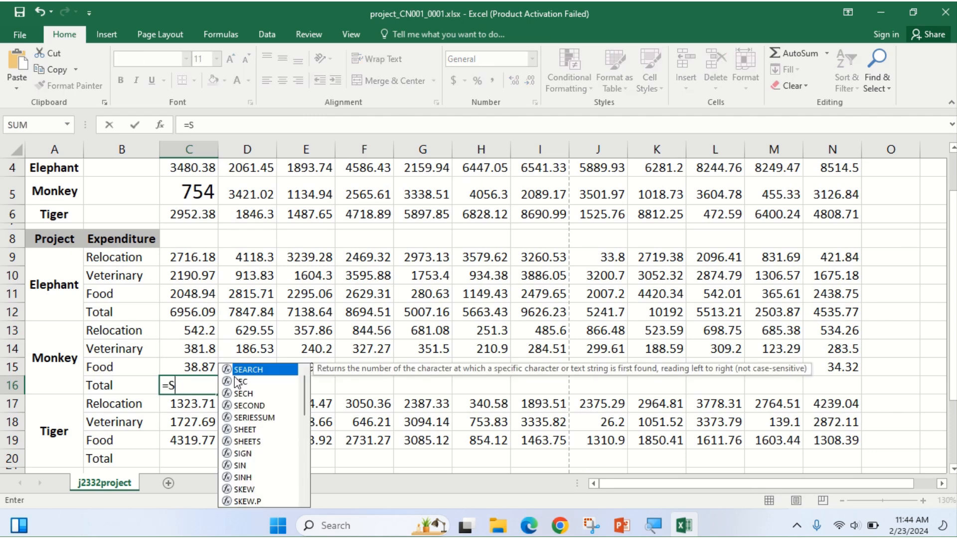
type("UM")
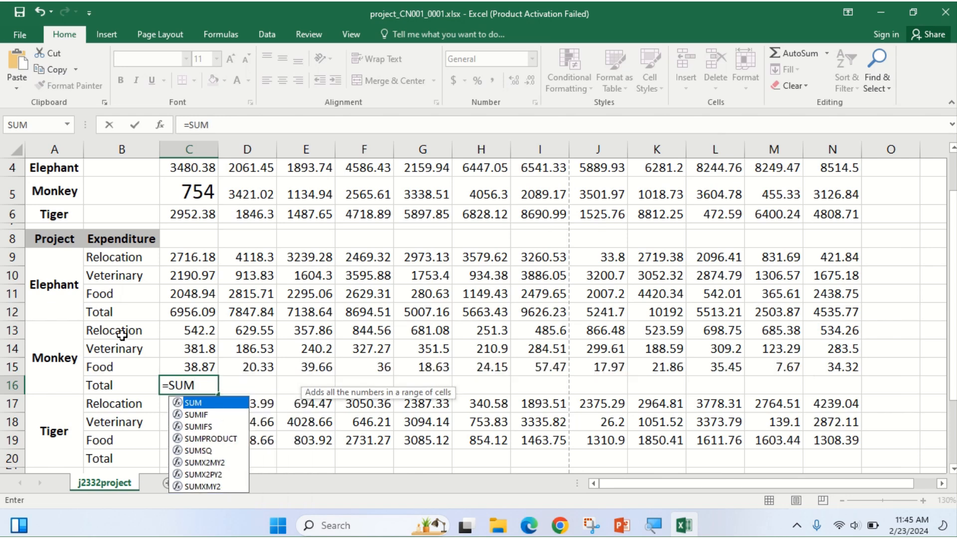
type("(")
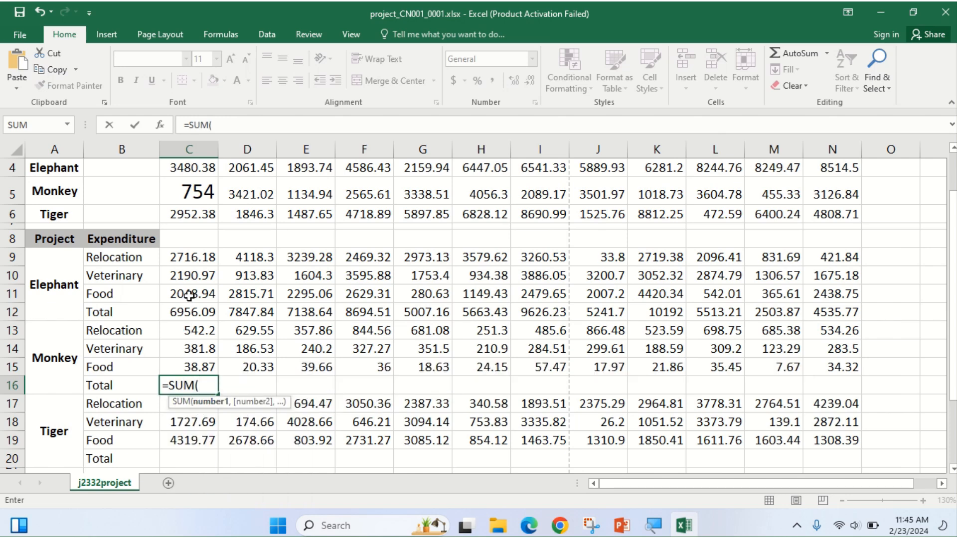
left_click(203, 331)
left_click_drag(204, 332, 206, 360)
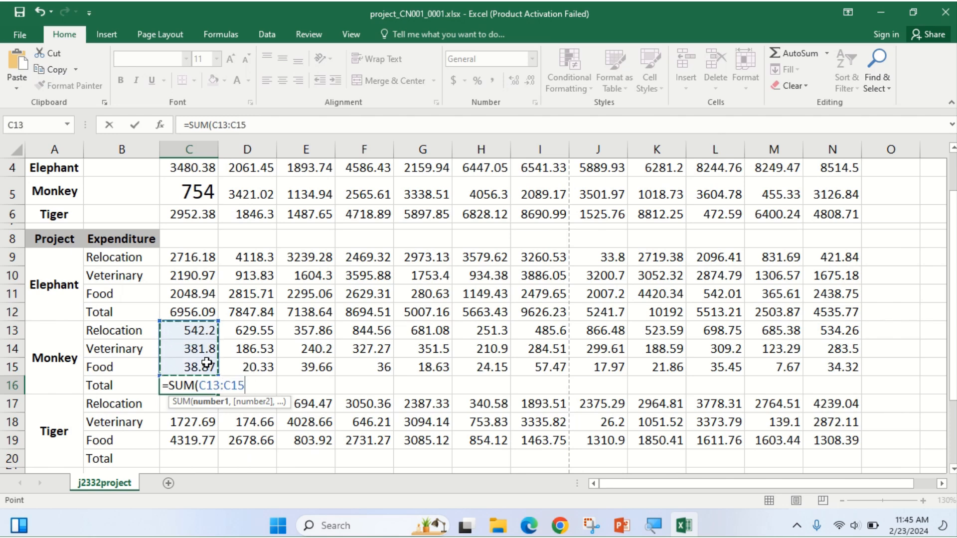
key("Return")
left_click(199, 384)
left_click_drag(221, 396, 853, 396)
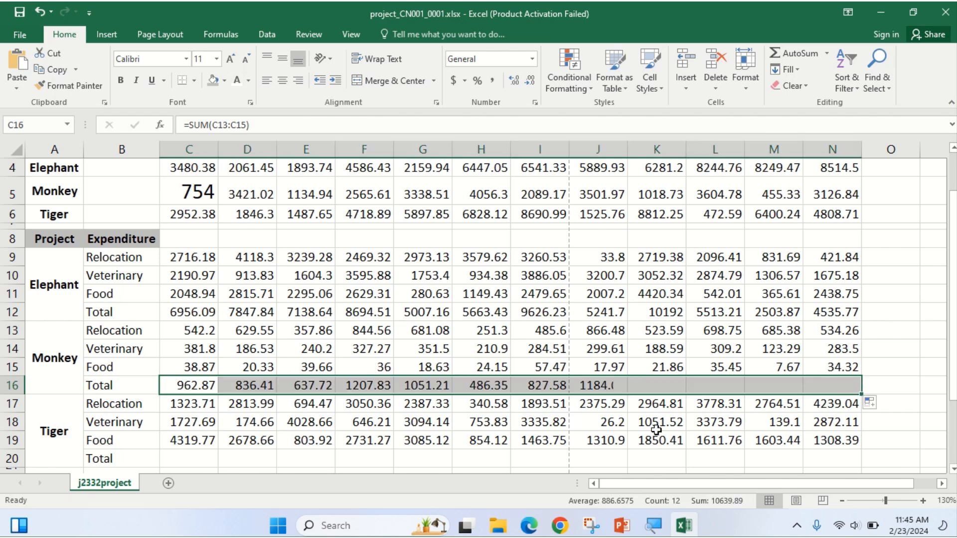
Total the Tiger rows with =SUM(C17:C19) in C20, filled right to N20.
scroll(306, 382, "down", 1)
left_click(185, 397)
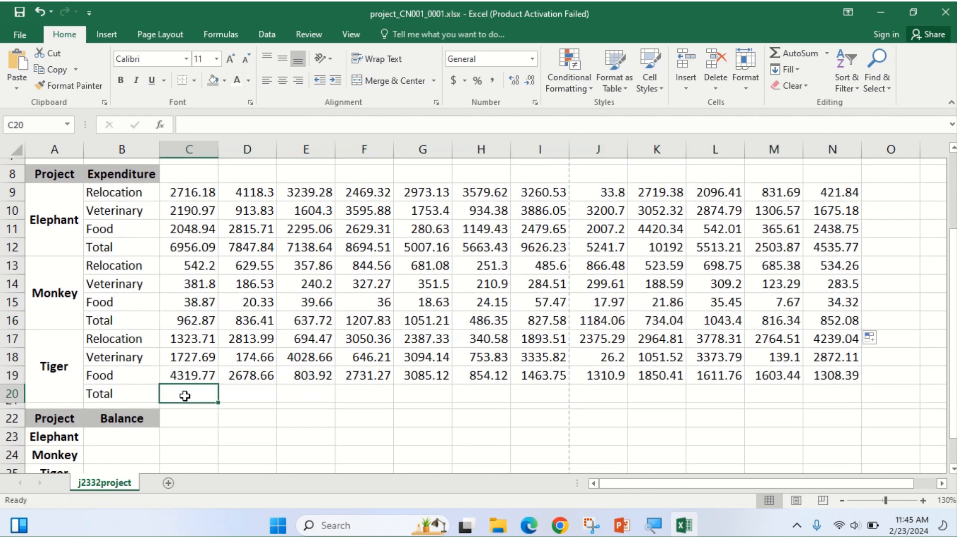
type("=SUM")
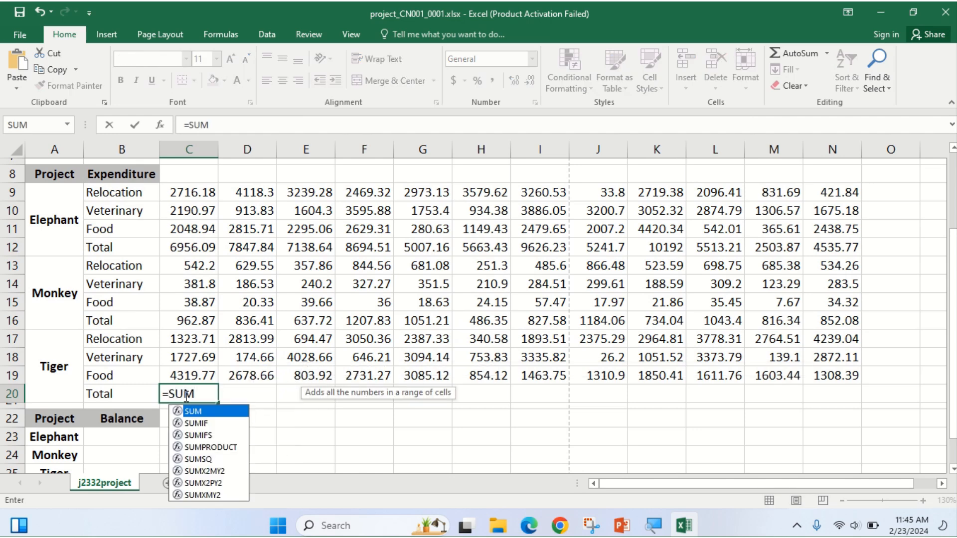
type("(")
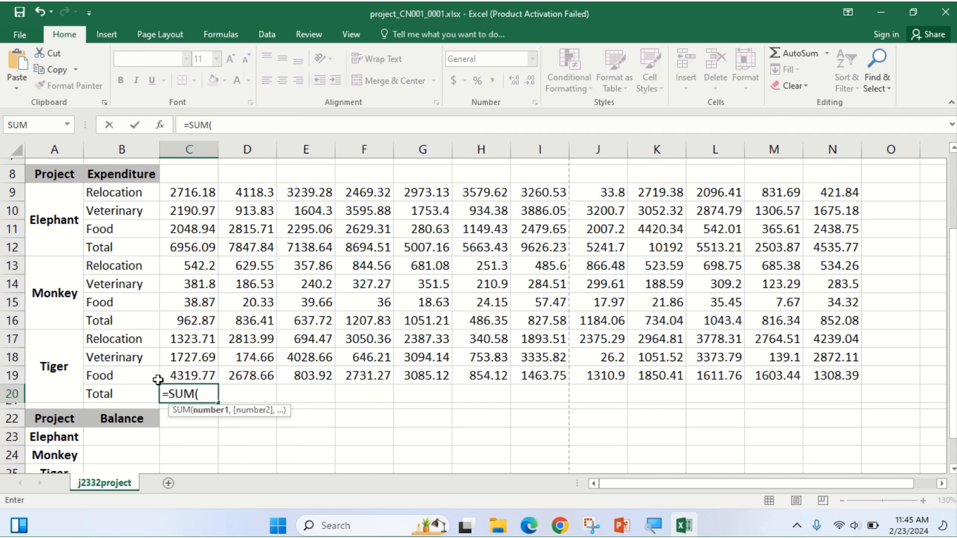
left_click(192, 341)
left_click_drag(192, 341, 196, 375)
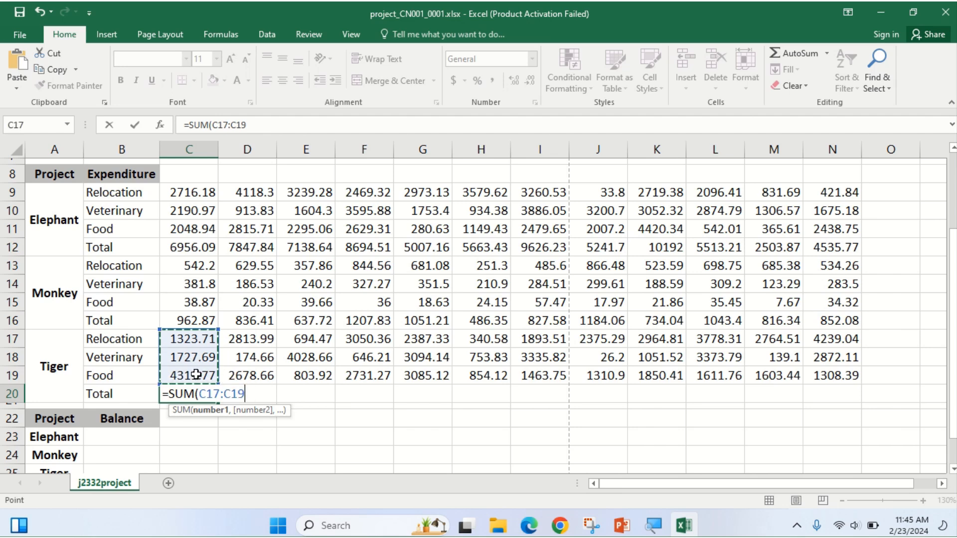
key("Return")
left_click(194, 394)
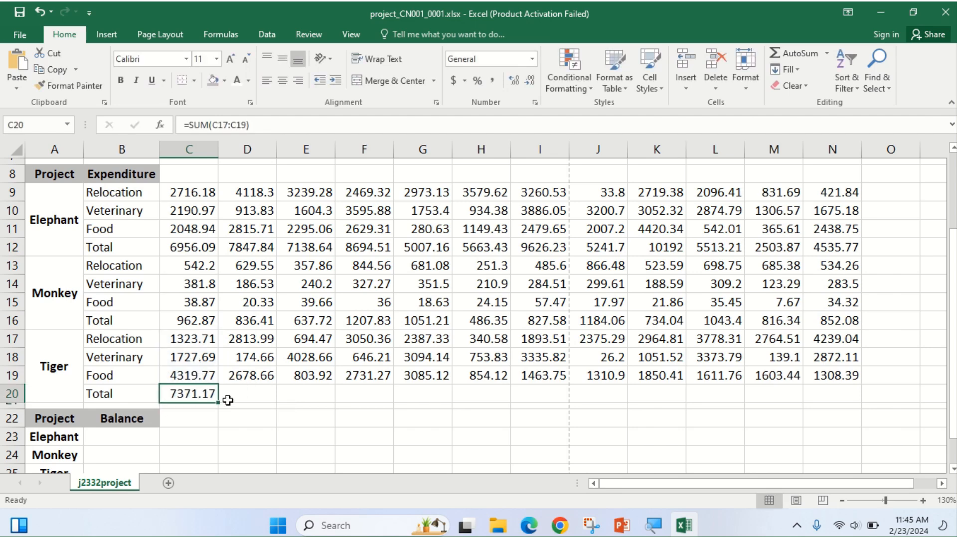
left_click_drag(221, 403, 878, 380)
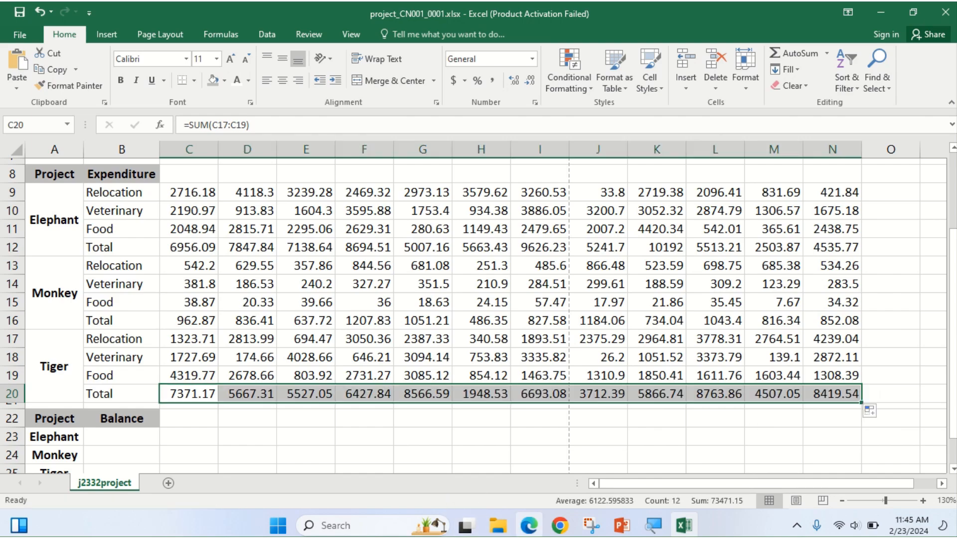
left_click(529, 527)
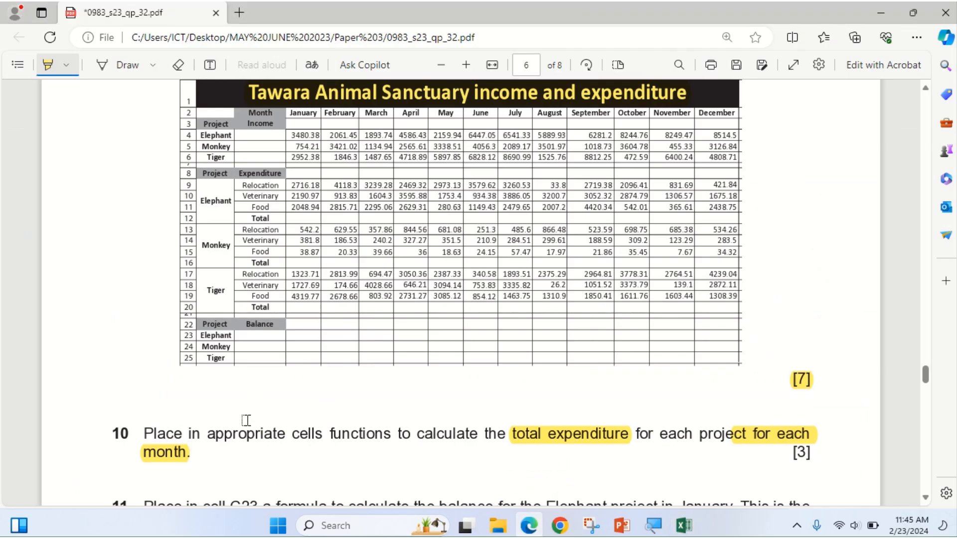
Highlight question 11's first line about the C23 Elephant balance, then return to Excel.
scroll(538, 397, "down", 1)
scroll(567, 400, "down", 2)
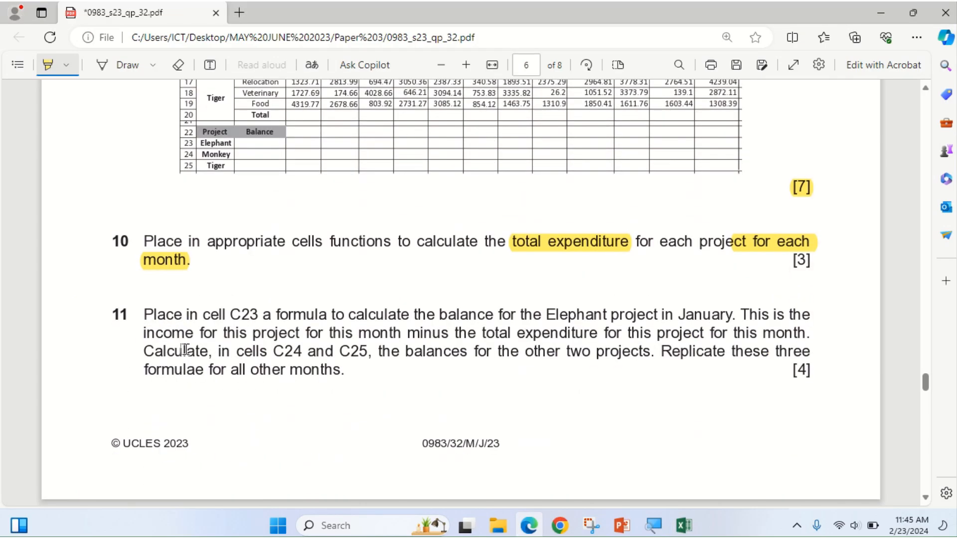
mouse_move(232, 316)
left_mouse_down()
mouse_move(378, 318)
mouse_move(447, 333)
mouse_move(731, 318)
left_mouse_up()
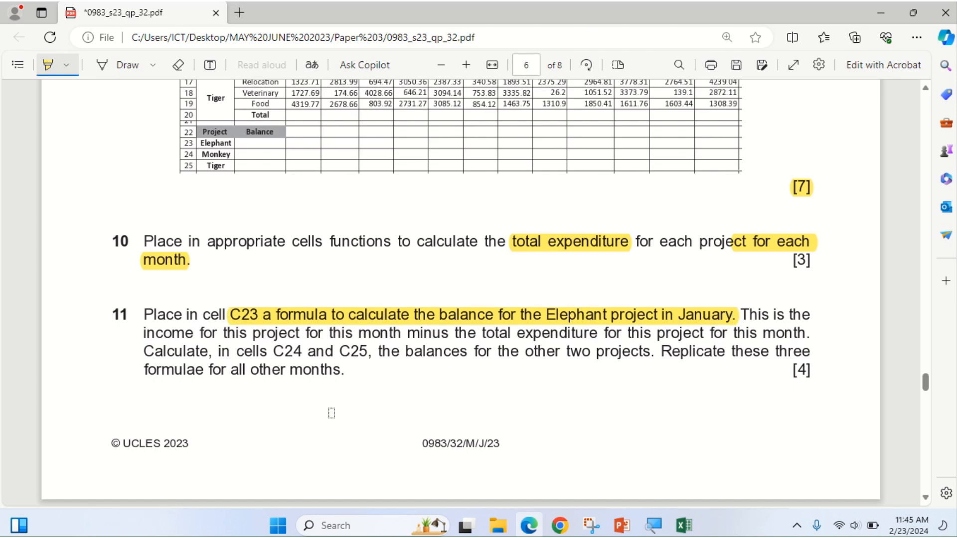
left_click(528, 529)
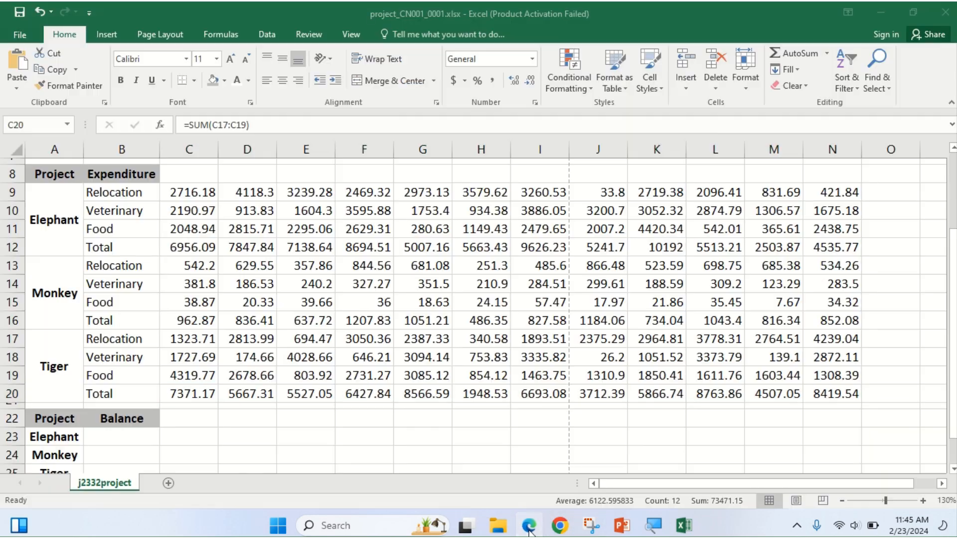
scroll(198, 388, "down", 1)
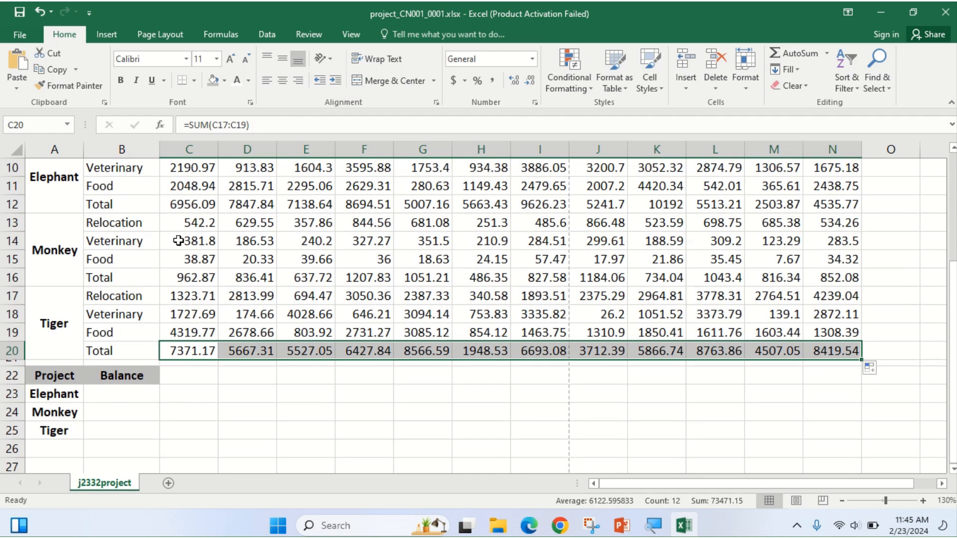
left_click(179, 396)
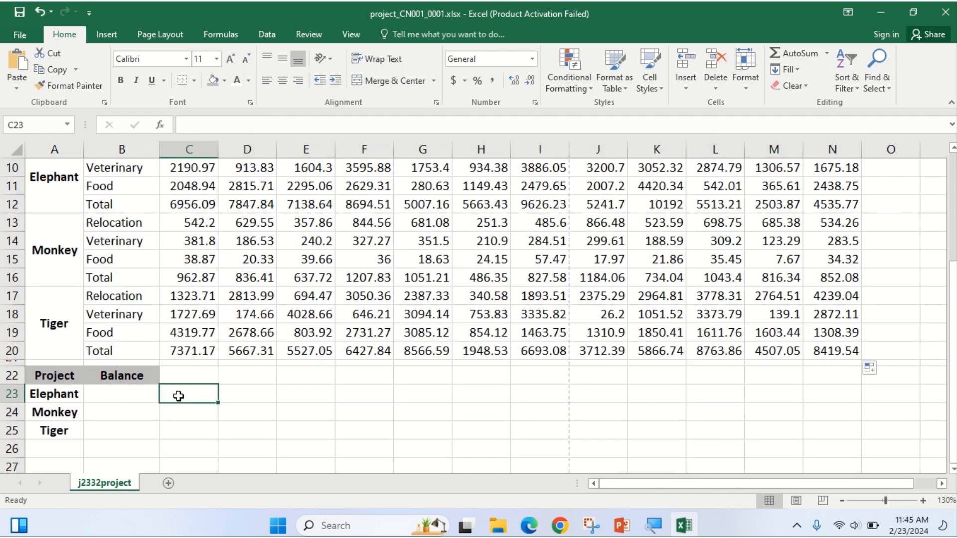
left_click(528, 526)
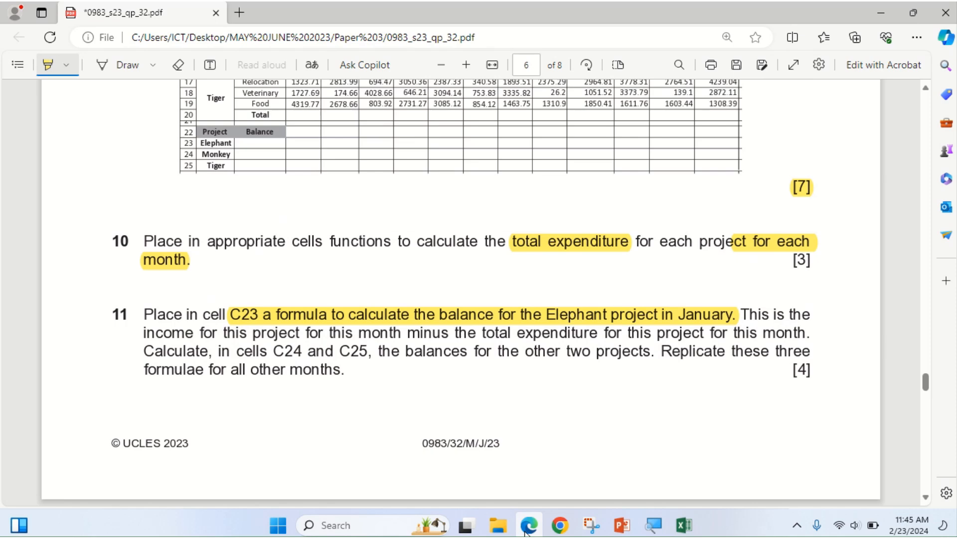
left_click(526, 530)
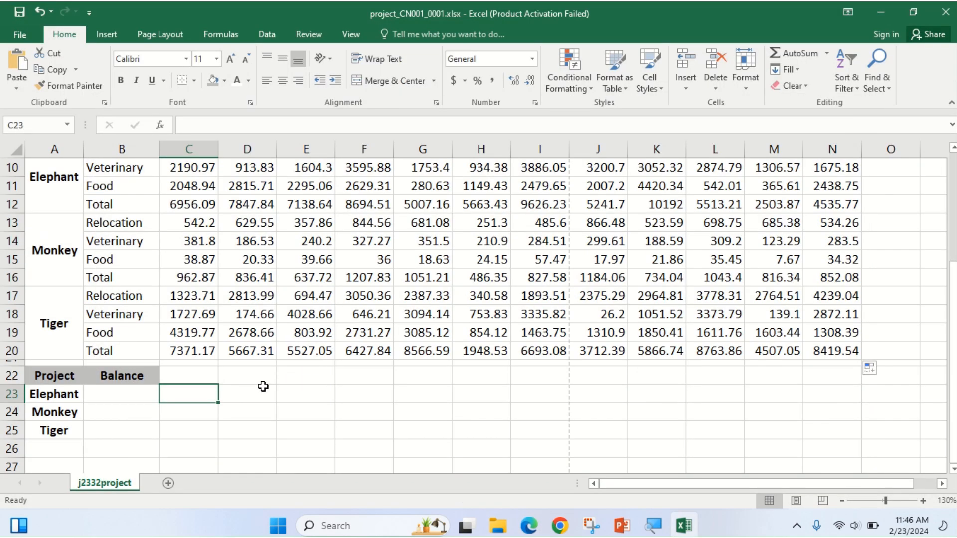
scroll(247, 382, "up", 2)
scroll(250, 366, "up", 2)
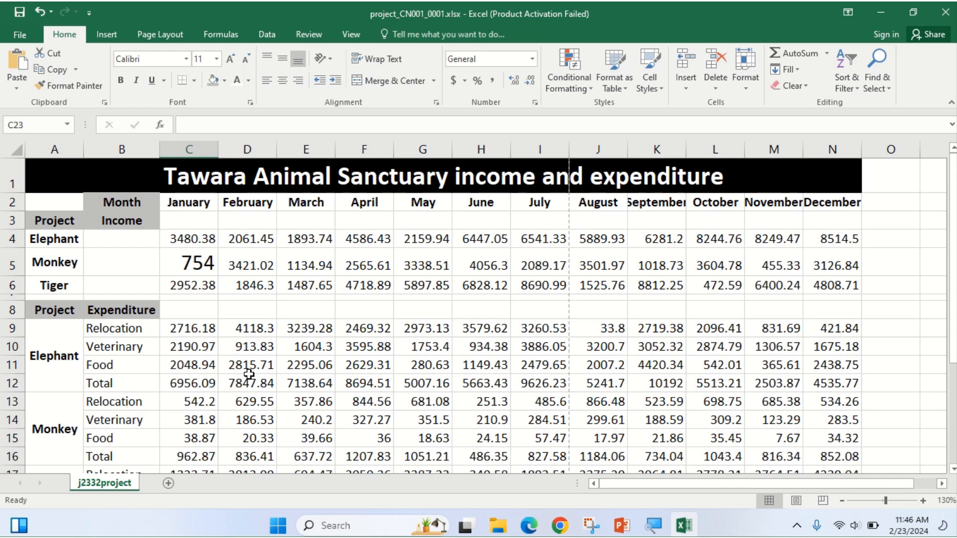
scroll(249, 374, "down", 1)
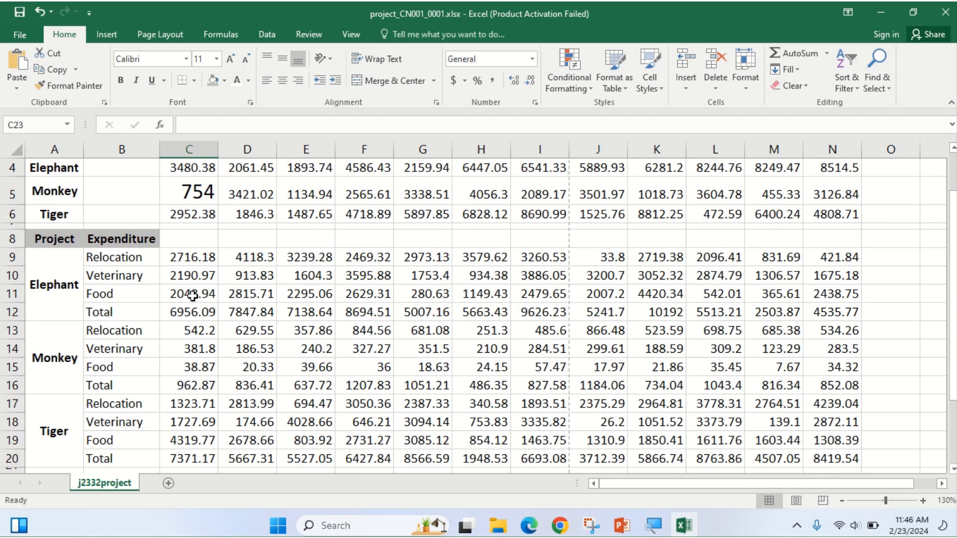
Check the January total formula in C12.
scroll(187, 256, "up", 1)
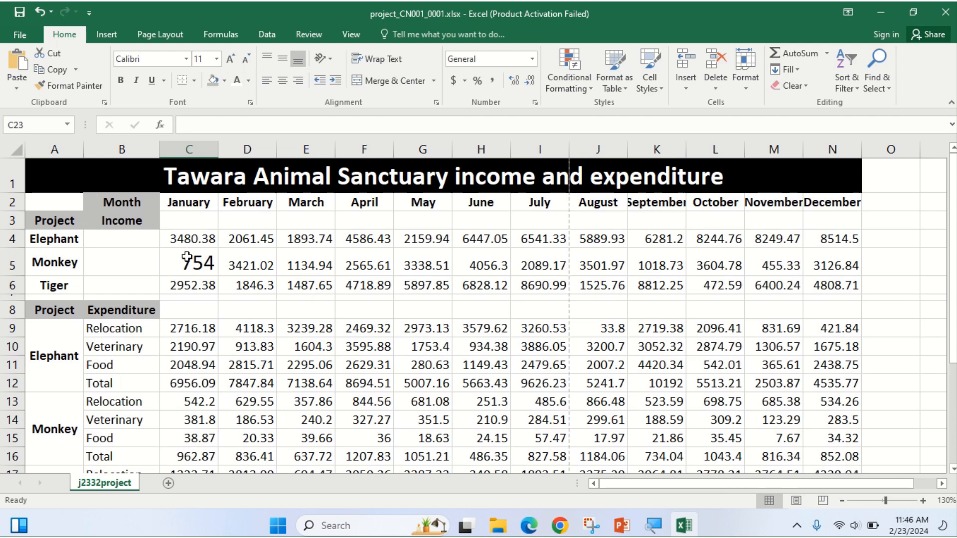
scroll(223, 359, "down", 1)
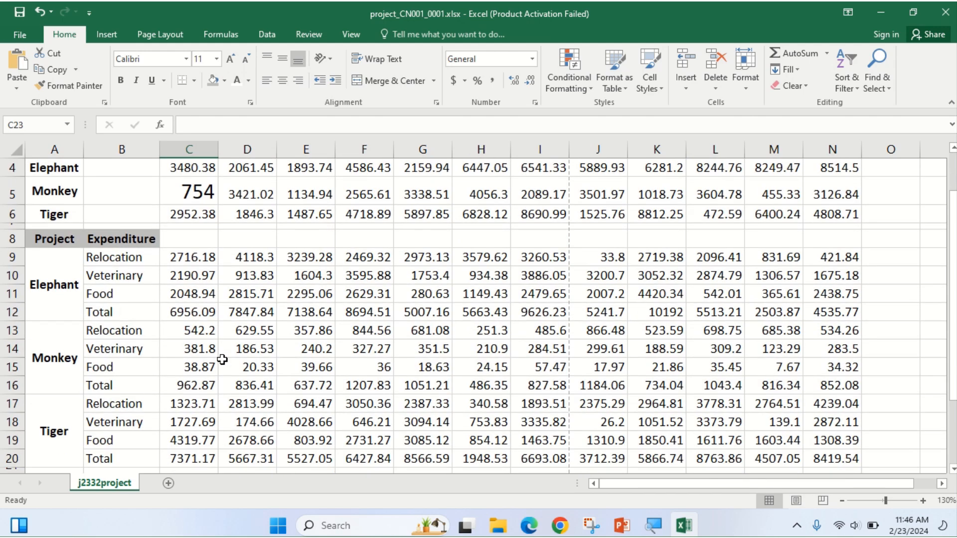
left_click(209, 313)
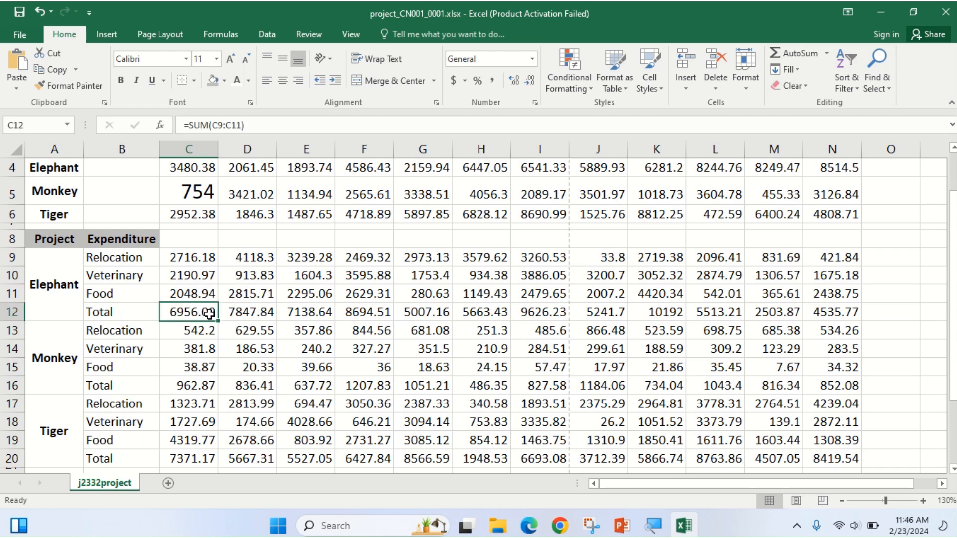
Highlight the Total and Relocation labels for rows 12, 13, 16, 17 and 20 in the exam table.
left_click(530, 529)
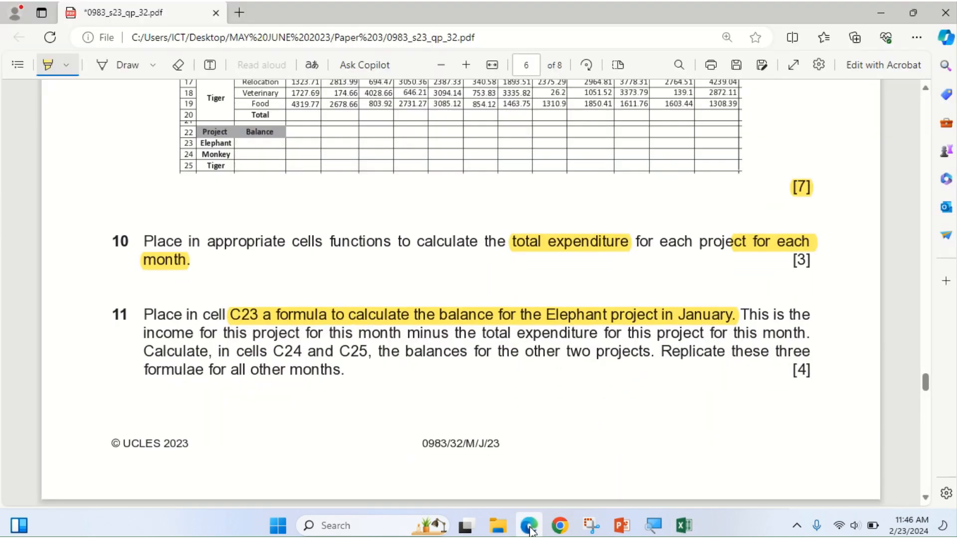
scroll(475, 394, "up", 3)
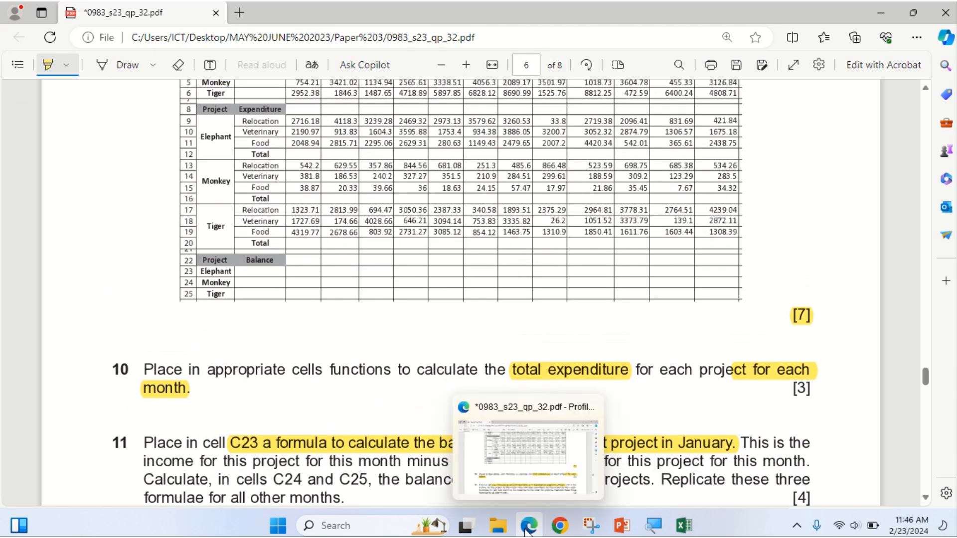
scroll(351, 166, "up", 2)
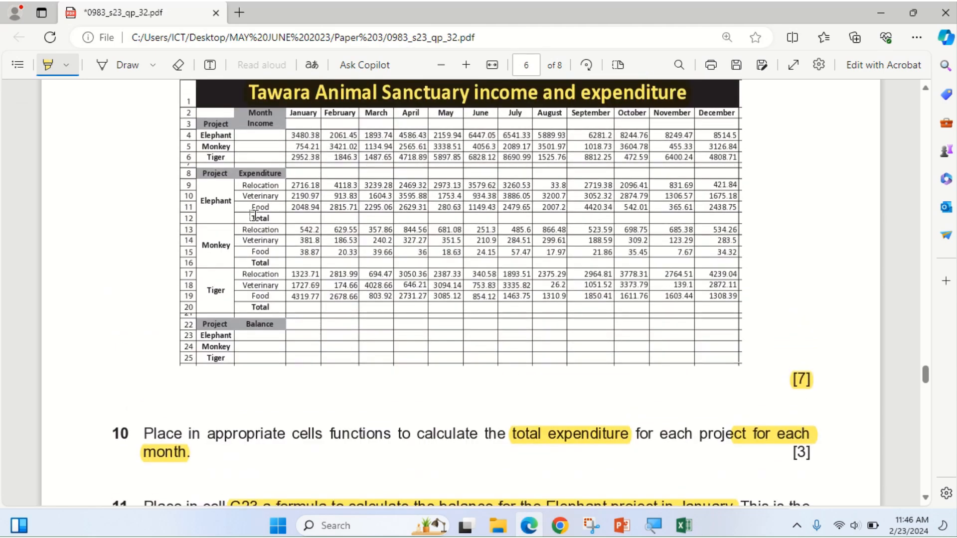
left_click_drag(253, 216, 271, 227)
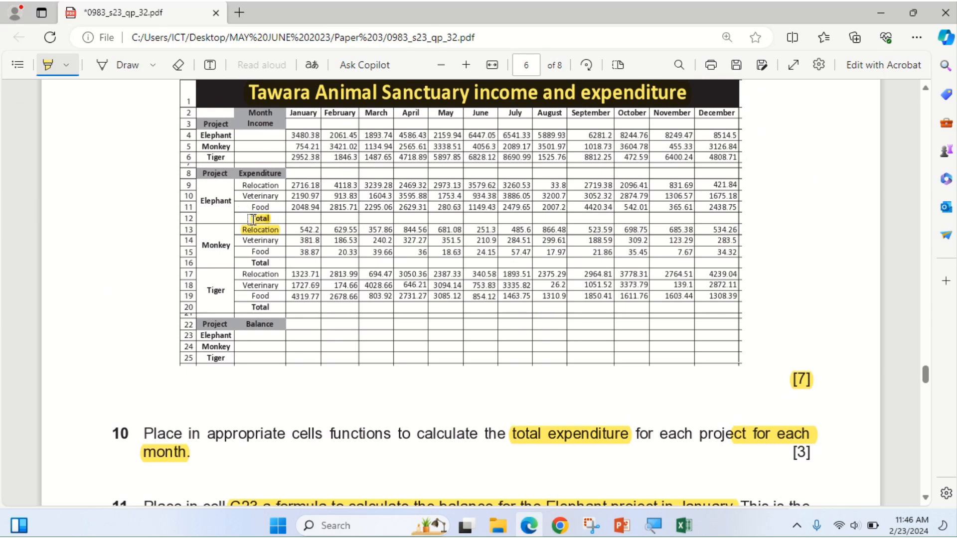
left_click_drag(254, 260, 274, 274)
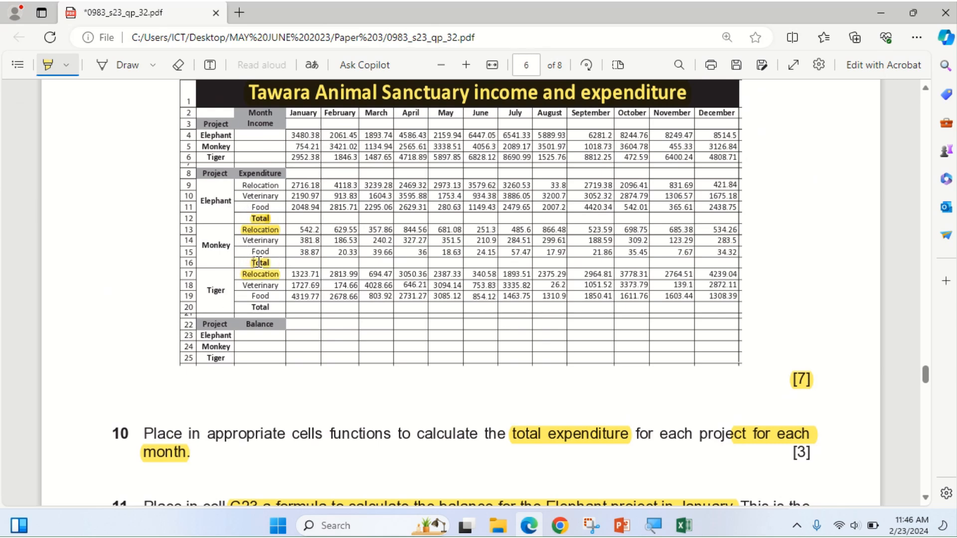
left_click_drag(246, 304, 274, 305)
left_click(518, 529)
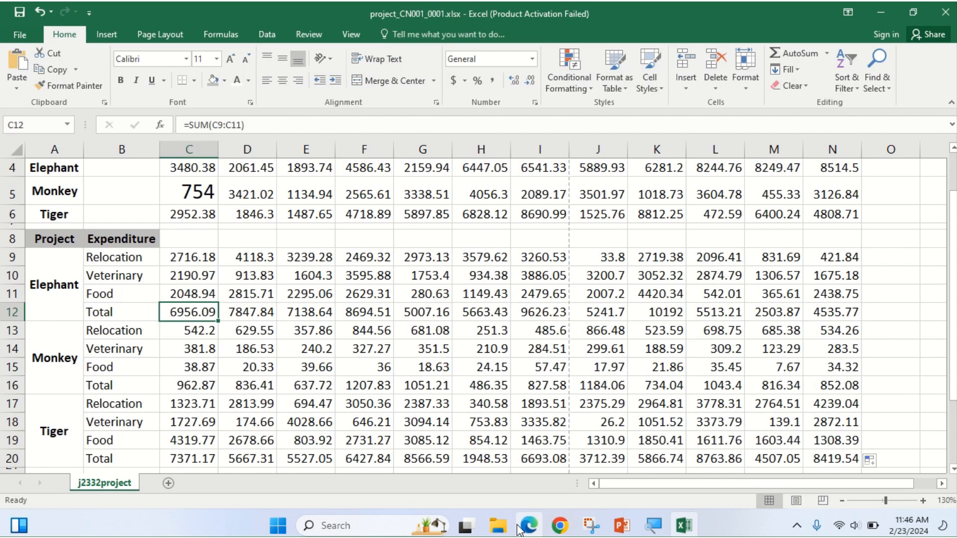
Make the Total label in B12 bold.
left_click(120, 314)
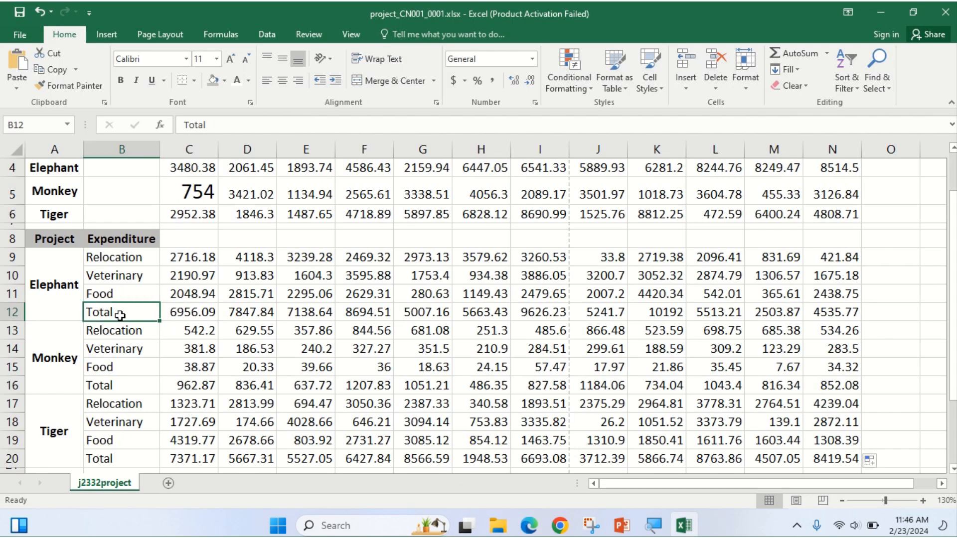
left_click(120, 80)
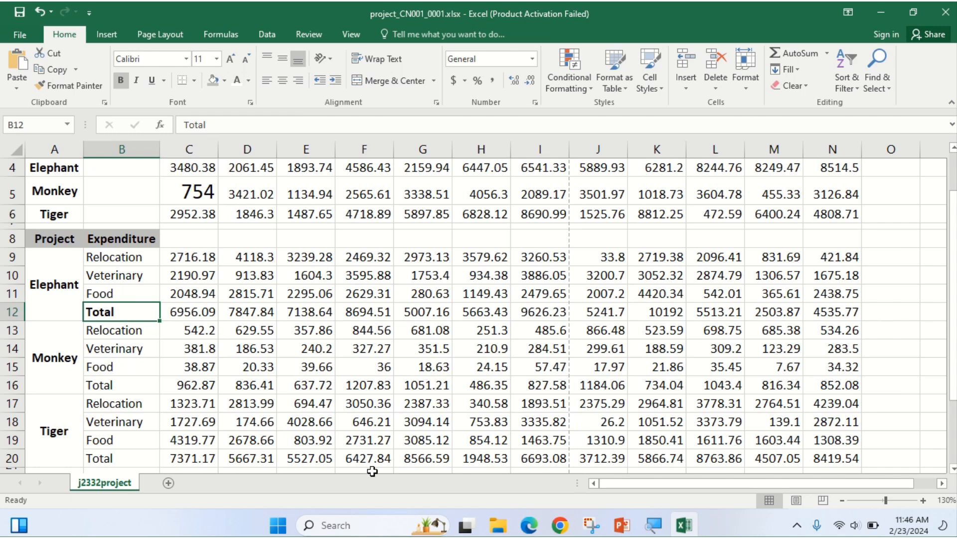
left_click(529, 526)
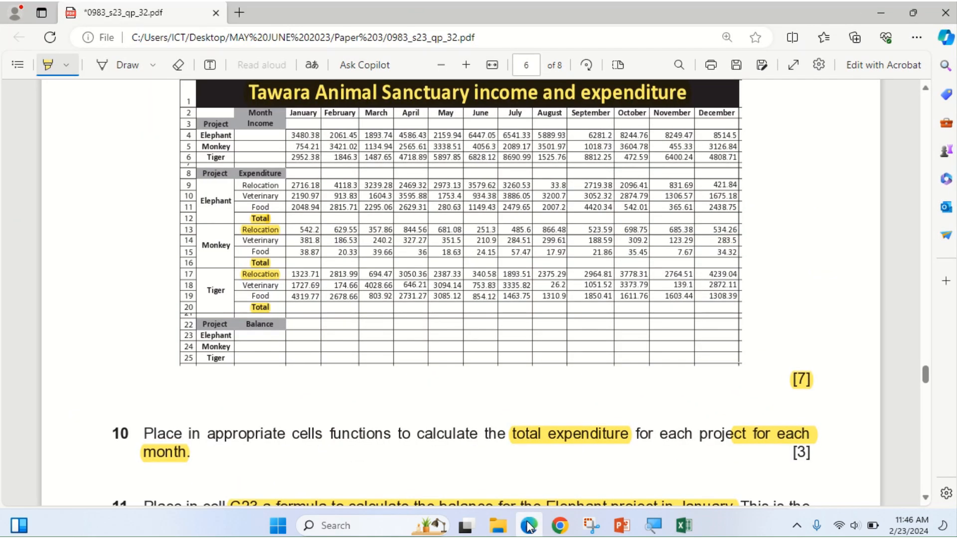
left_click(528, 526)
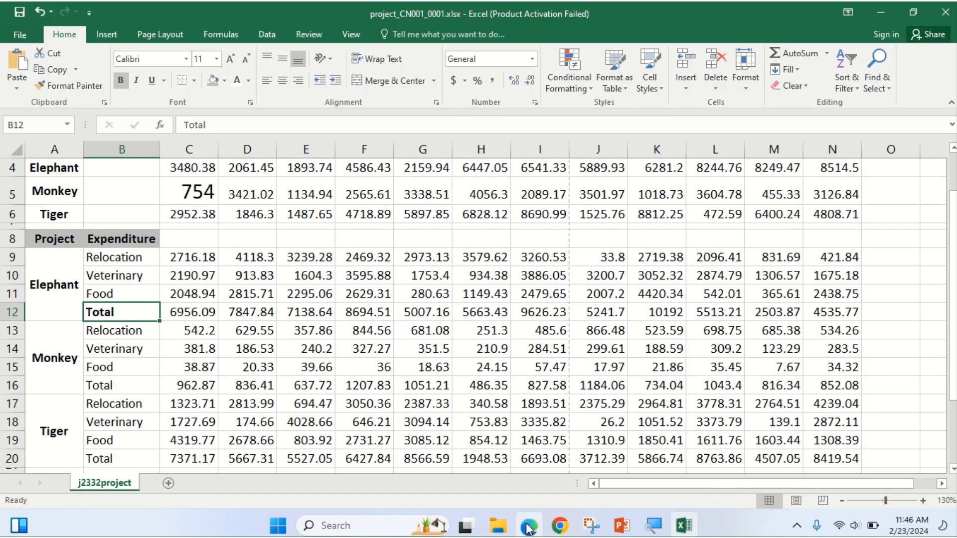
Centre the expenditure labels in B9:B20.
left_click(123, 263)
left_click_drag(123, 267, 129, 480)
left_click_drag(141, 423, 141, 371)
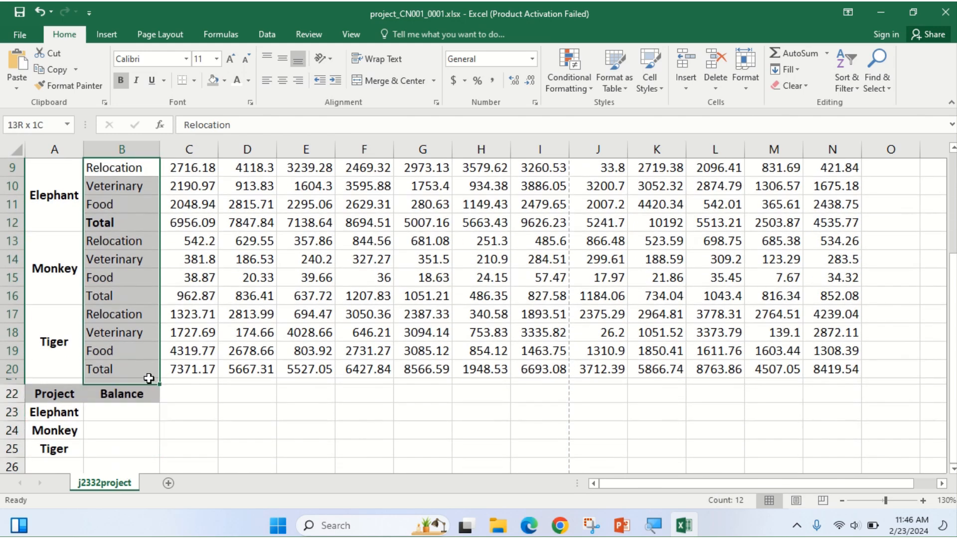
left_click(282, 80)
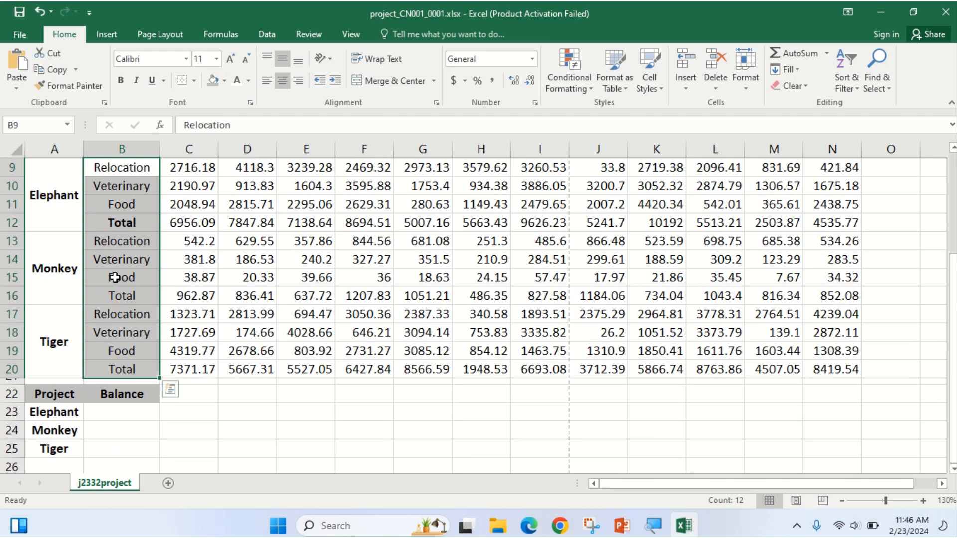
Bold the Total labels in B16 and B20, then recheck the C12 total formula.
left_click(118, 295)
left_click(121, 81)
left_click(125, 370)
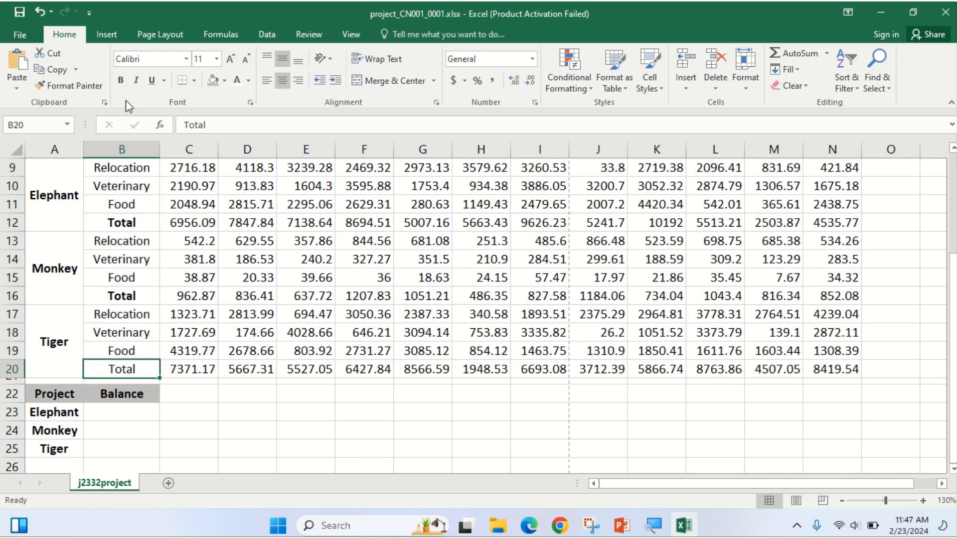
left_click(121, 81)
scroll(292, 379, "up", 2)
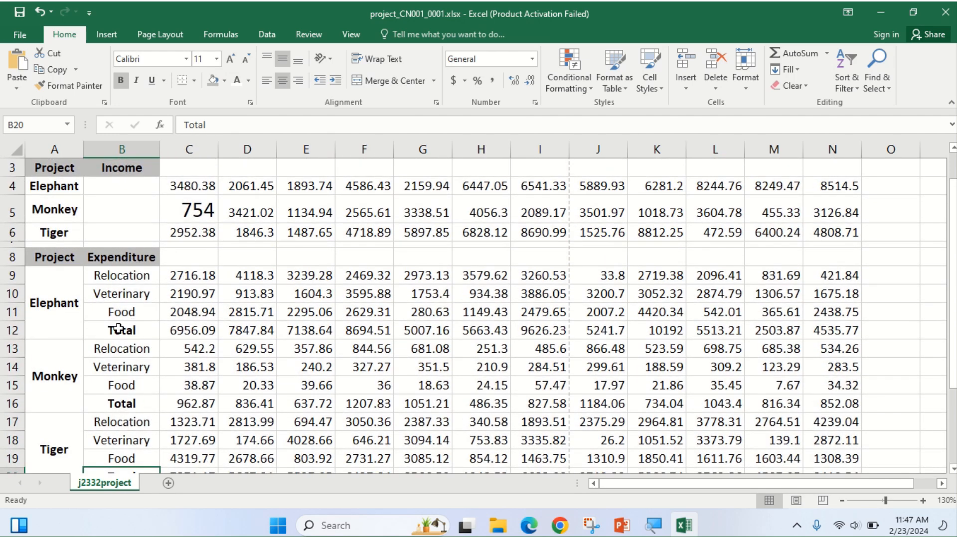
left_click(204, 331)
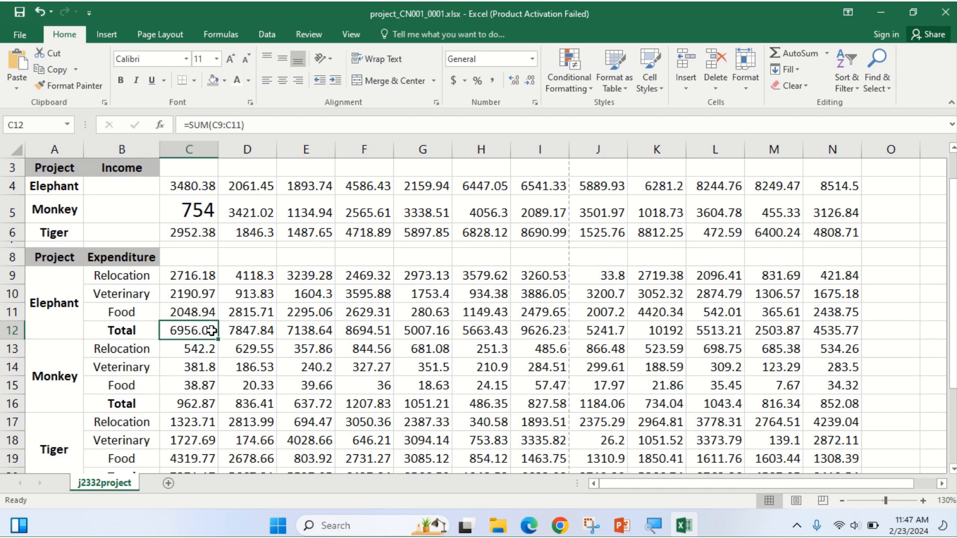
left_click(531, 528)
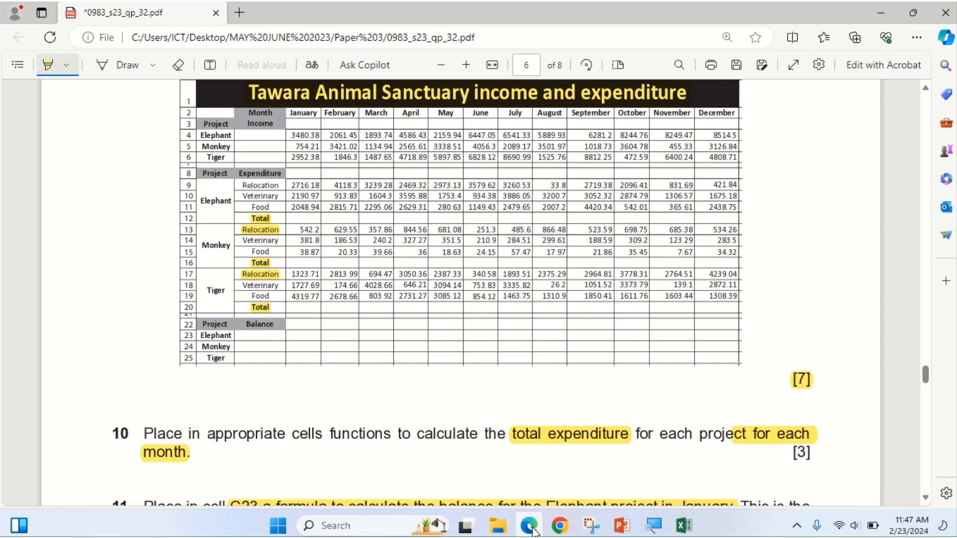
Scroll the exam paper down to question 11 on the Elephant balance formula.
scroll(543, 440, "down", 3)
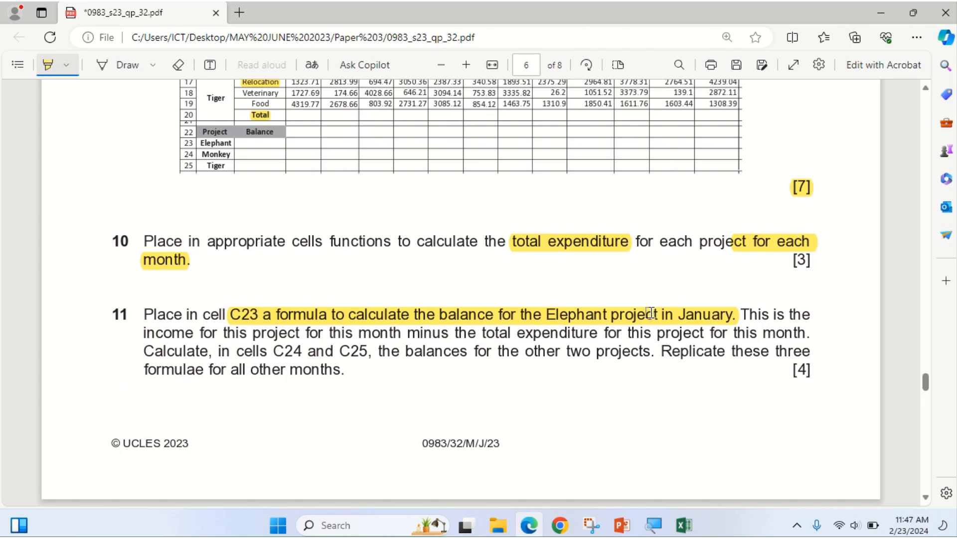
key("alt+Tab")
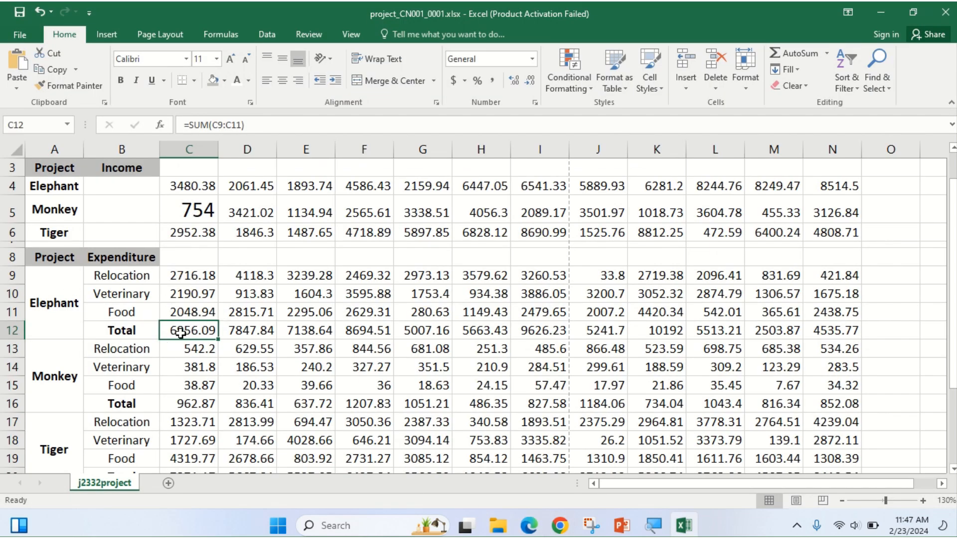
Enter =C4-C12 in C23 for the Elephant January balance, giving -3475.71.
scroll(210, 322, "down", 1)
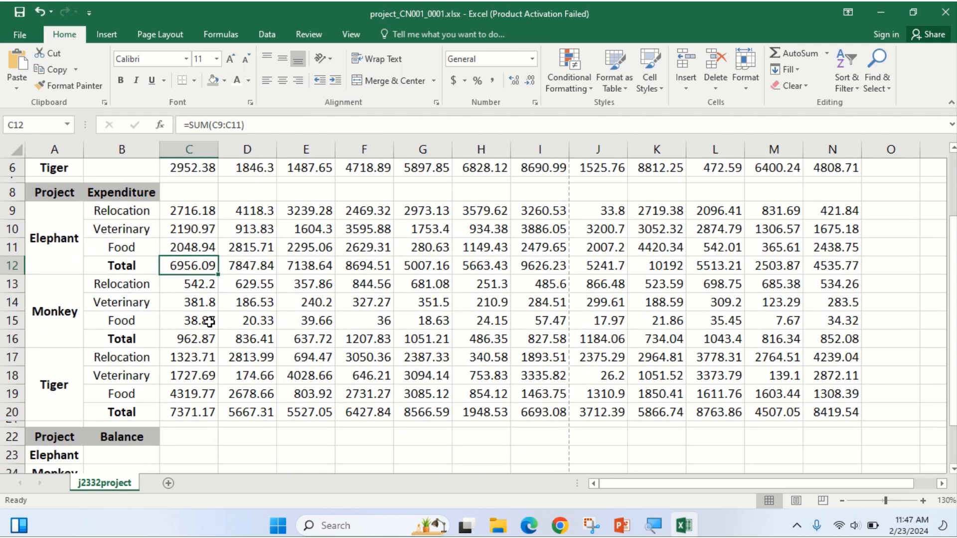
left_click(194, 458)
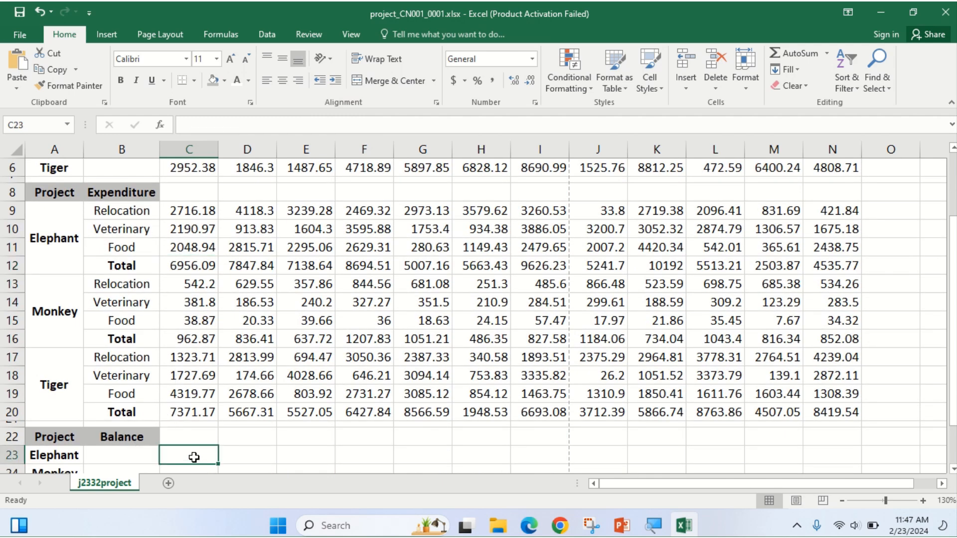
type("=")
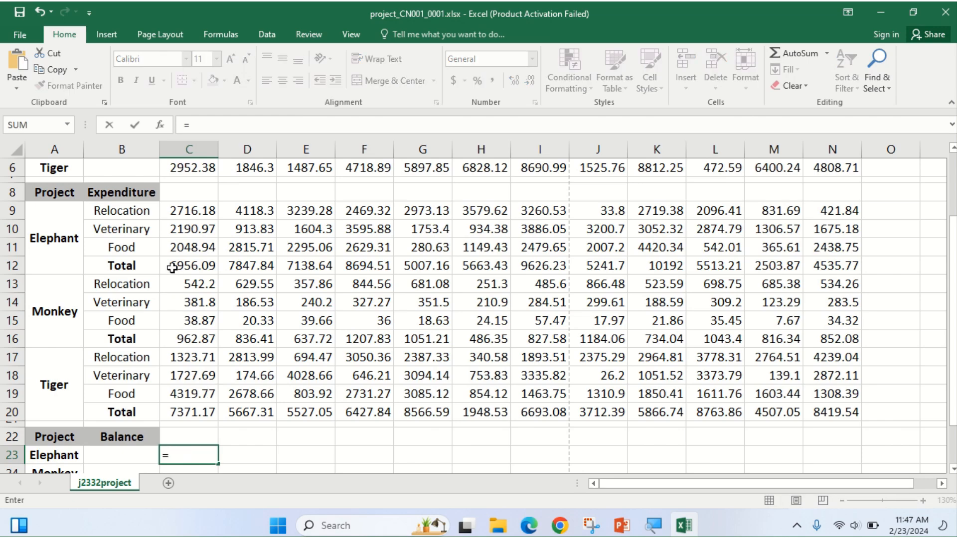
scroll(172, 268, "up", 1)
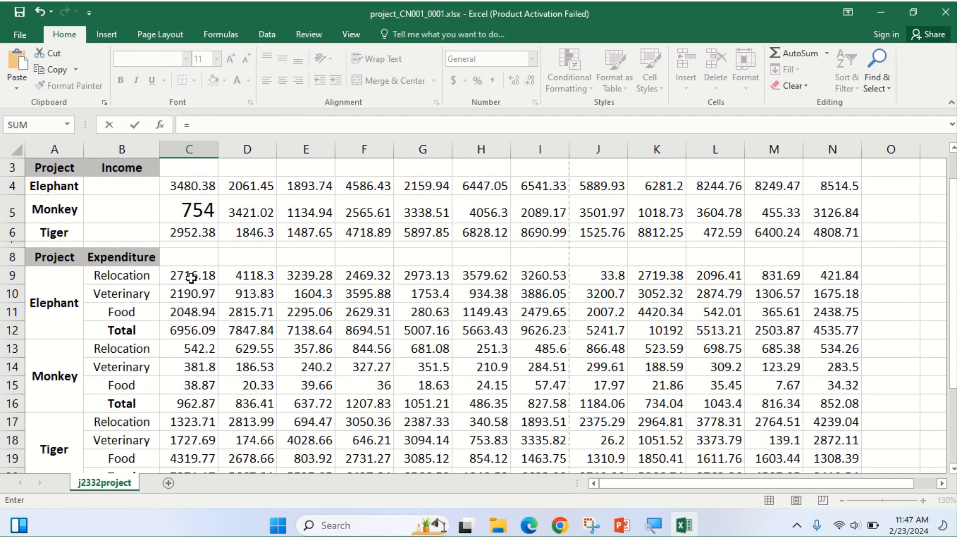
scroll(190, 279, "up", 1)
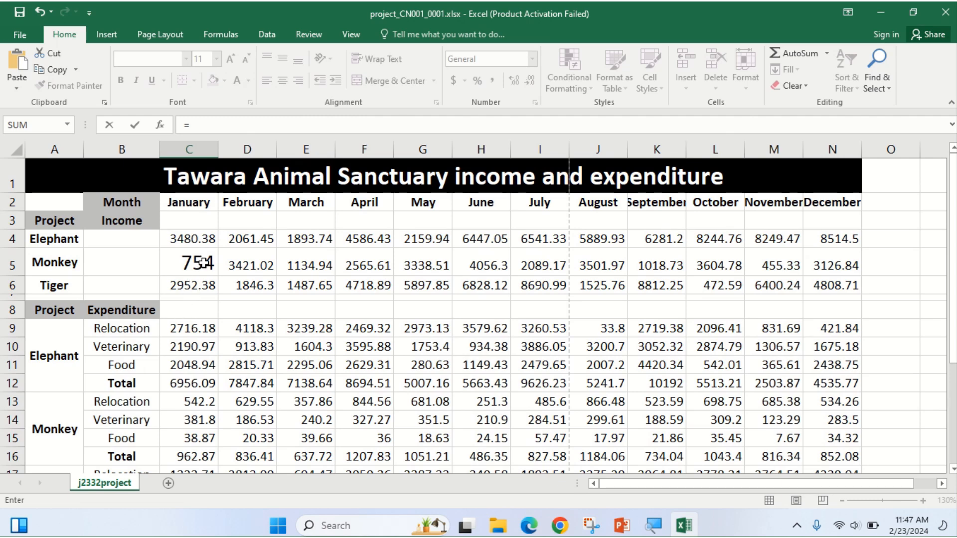
left_click(194, 239)
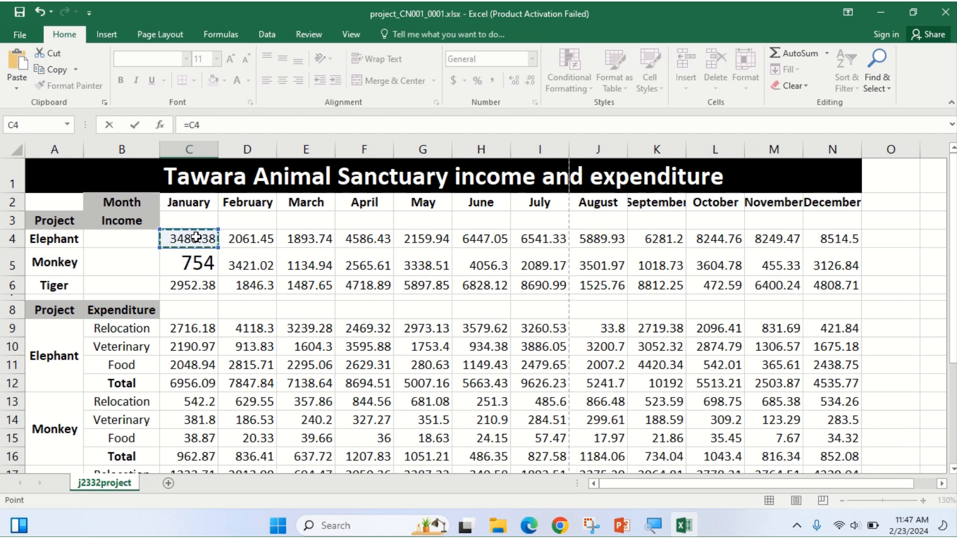
type("-")
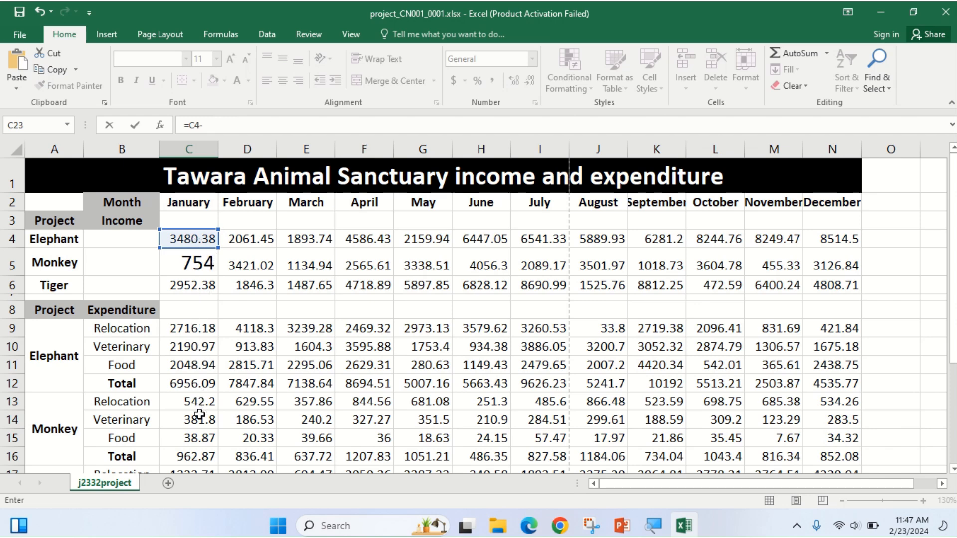
left_click(196, 383)
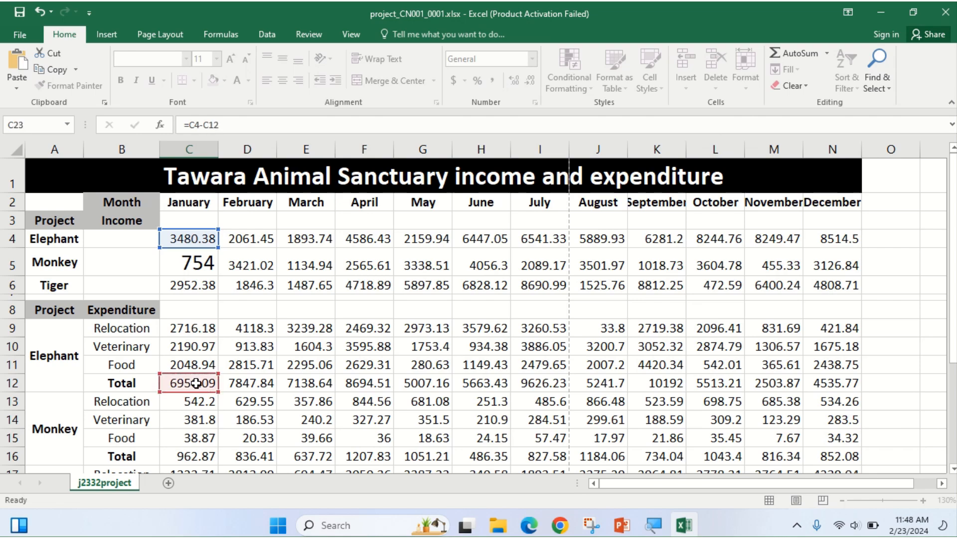
key("Return")
scroll(192, 384, "up", 3)
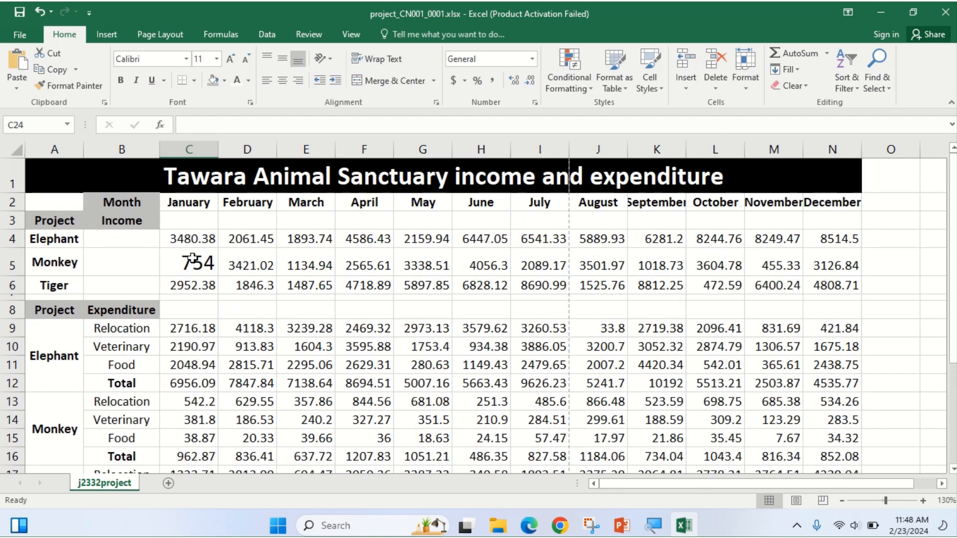
mouse_move(343, 2)
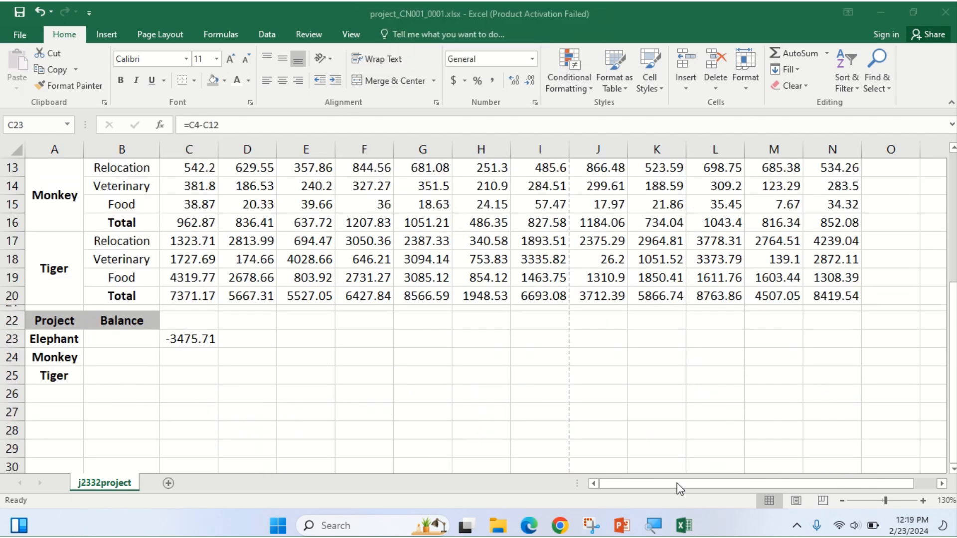
Highlight question 11's definition of balance as income minus total expenditure.
left_click(529, 526)
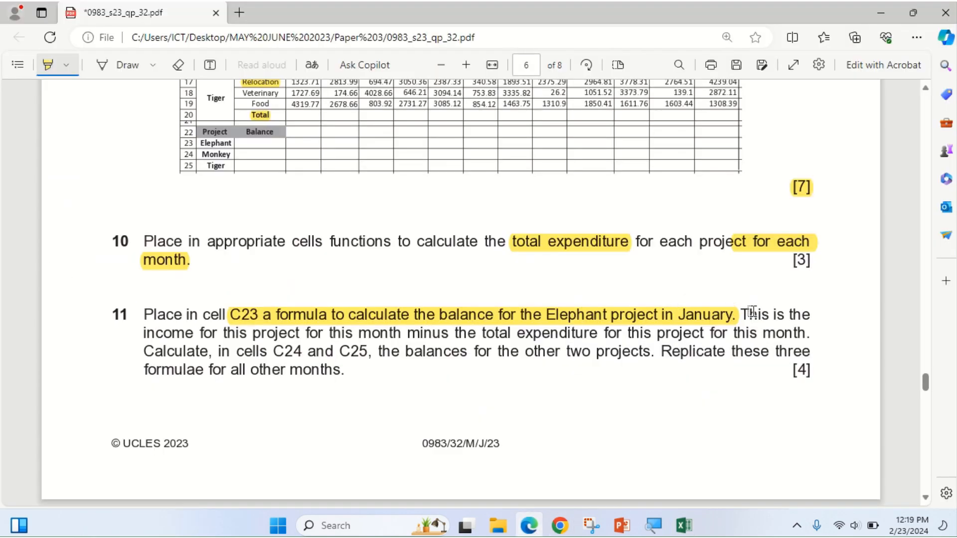
mouse_move(744, 315)
left_mouse_down()
mouse_move(808, 317)
mouse_move(621, 352)
mouse_move(333, 352)
mouse_move(245, 339)
mouse_move(820, 335)
mouse_move(809, 345)
left_mouse_up()
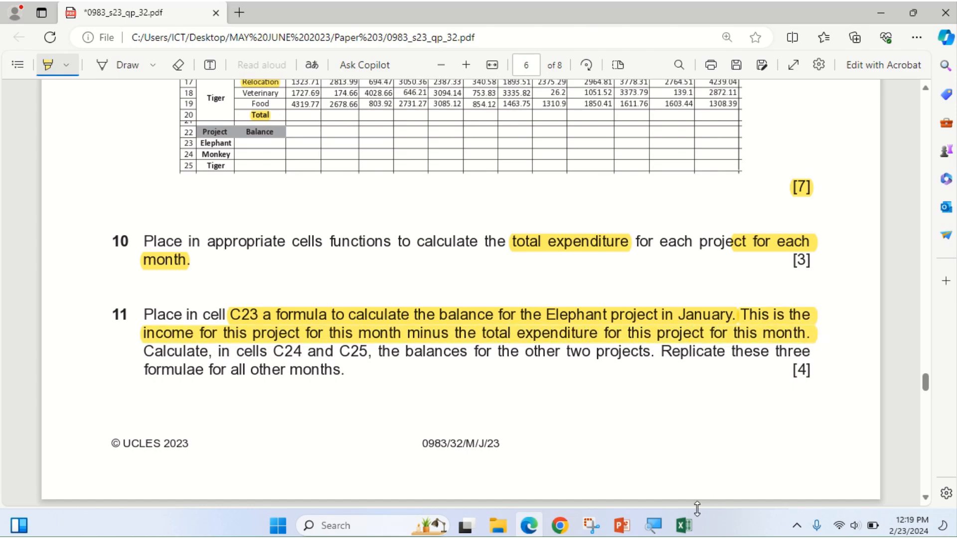
left_click(684, 525)
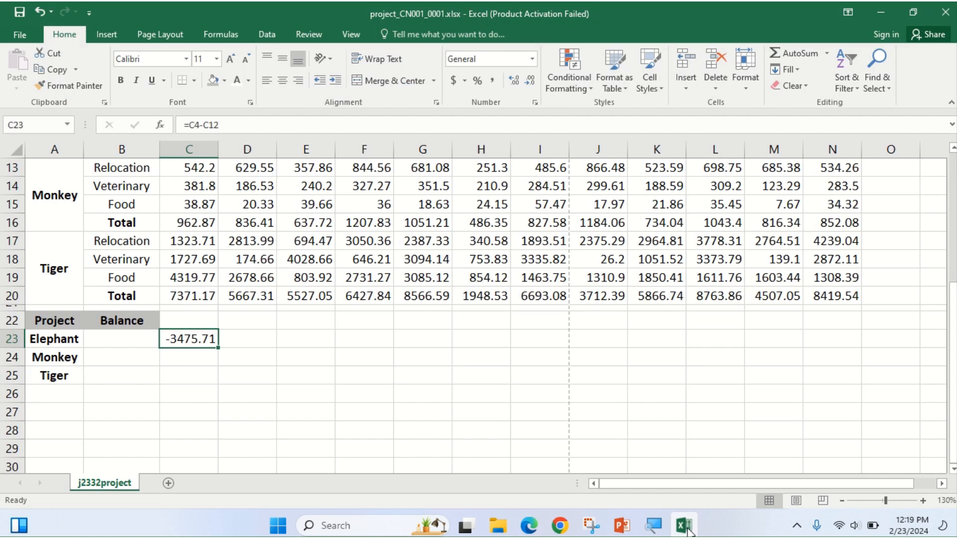
Review C23's =C4-C12 against the income in C4 and the total in C12.
double_click(181, 338)
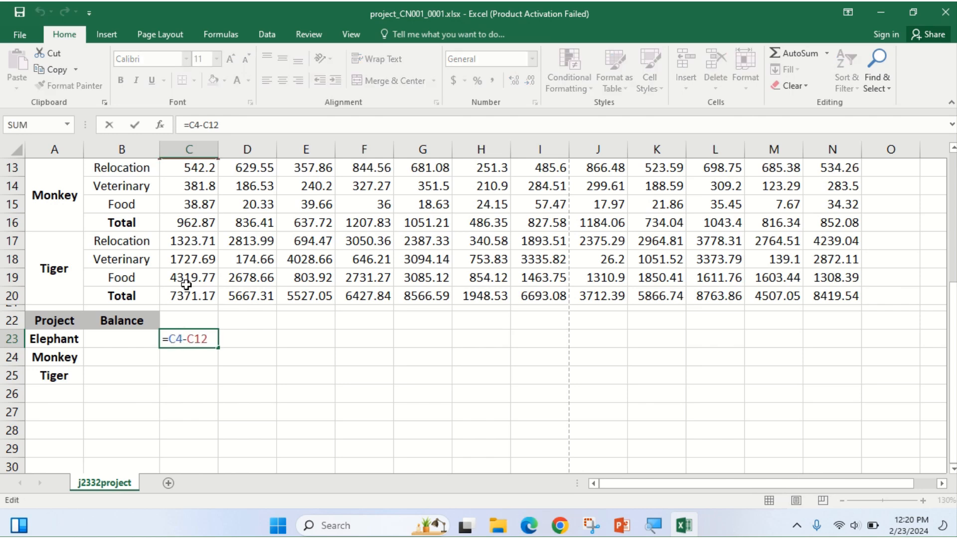
scroll(212, 243, "up", 1)
scroll(211, 244, "up", 1)
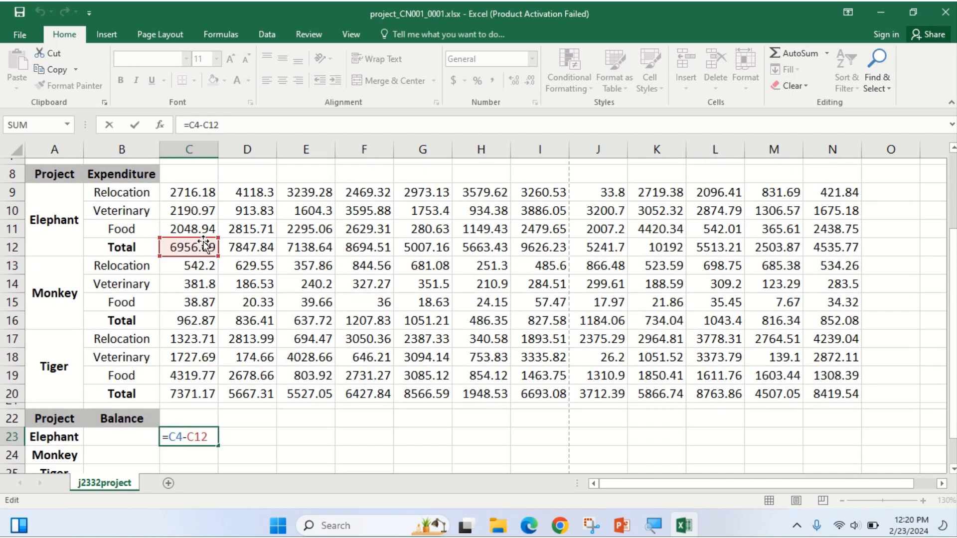
scroll(199, 215, "up", 1)
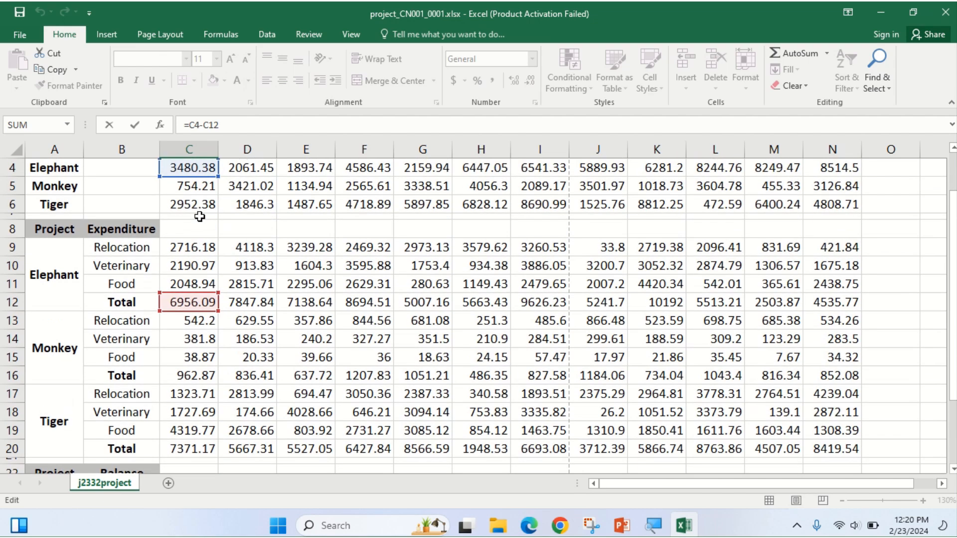
scroll(200, 234, "up", 1)
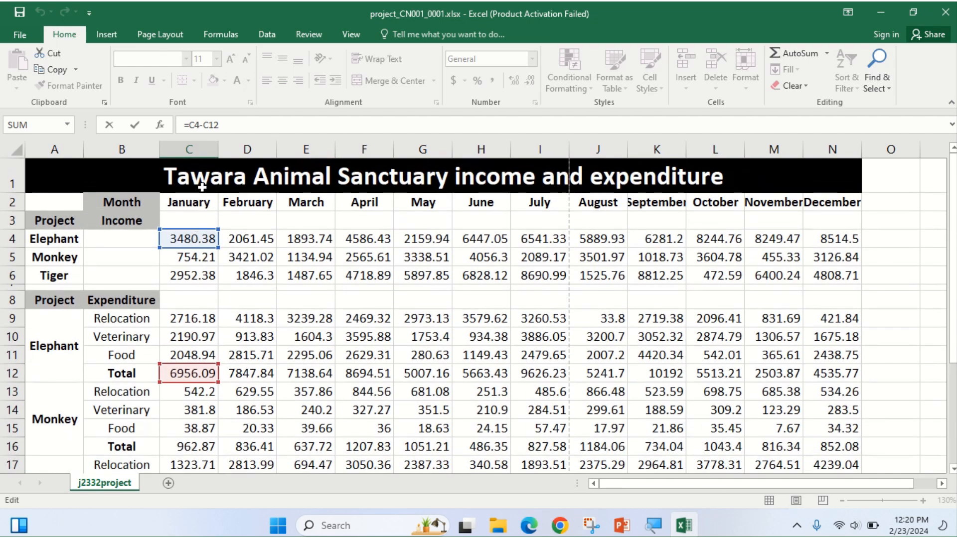
scroll(204, 299, "down", 3)
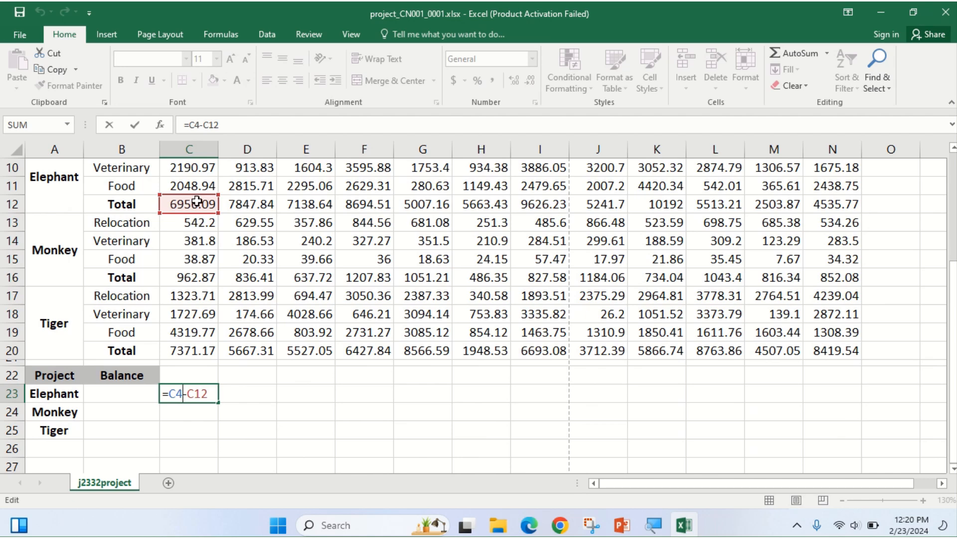
scroll(224, 339, "down", 2)
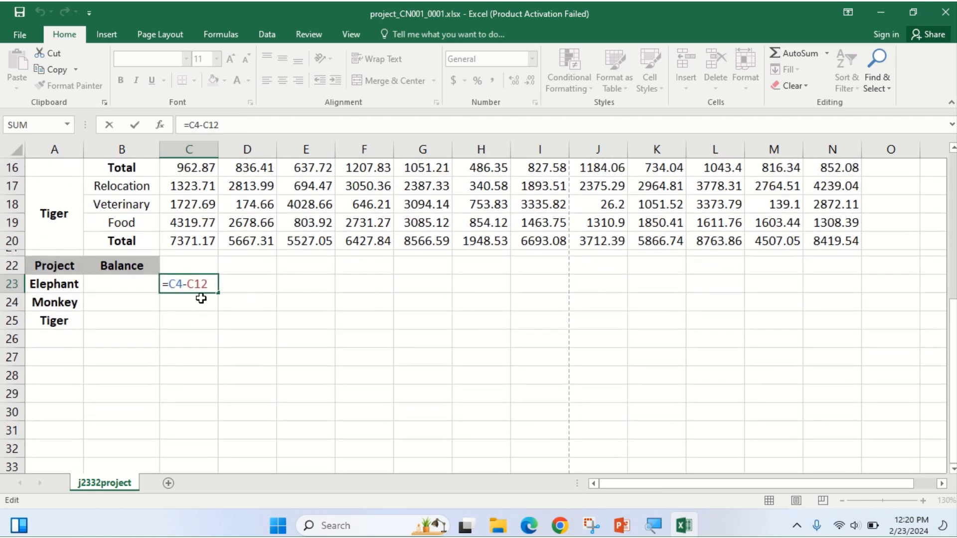
key("Return")
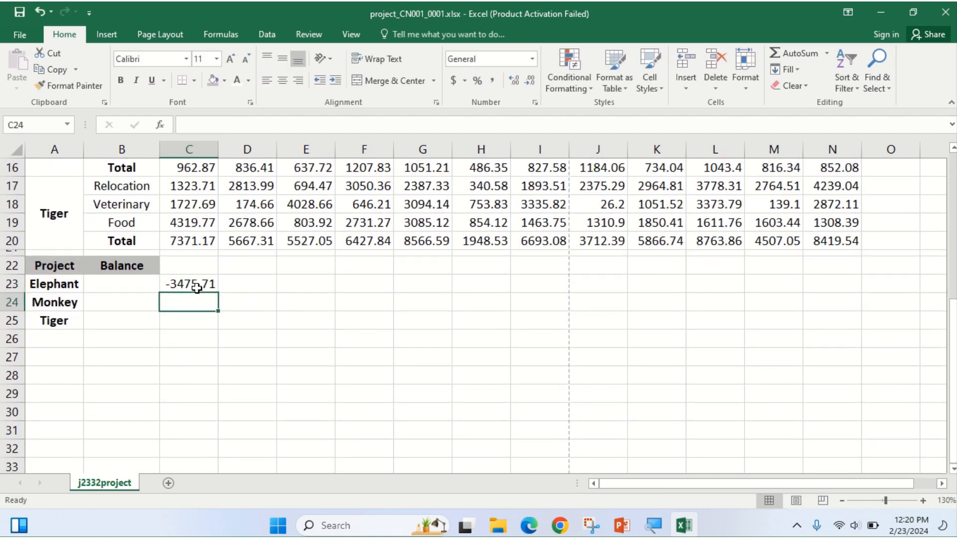
left_click(529, 525)
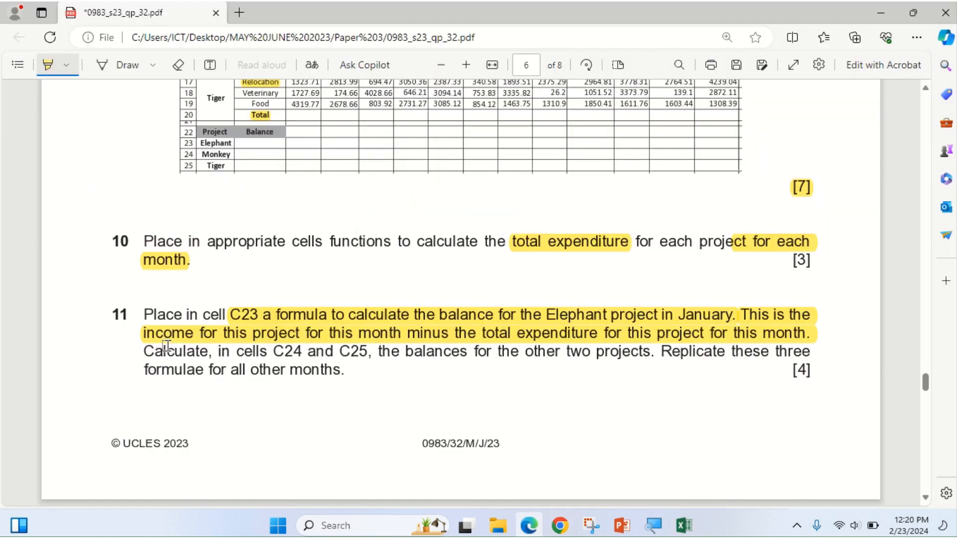
Highlight 'cells C24 and C25', 'two projects' and 'formulae for all other months' in question 11.
left_click_drag(241, 355, 368, 350)
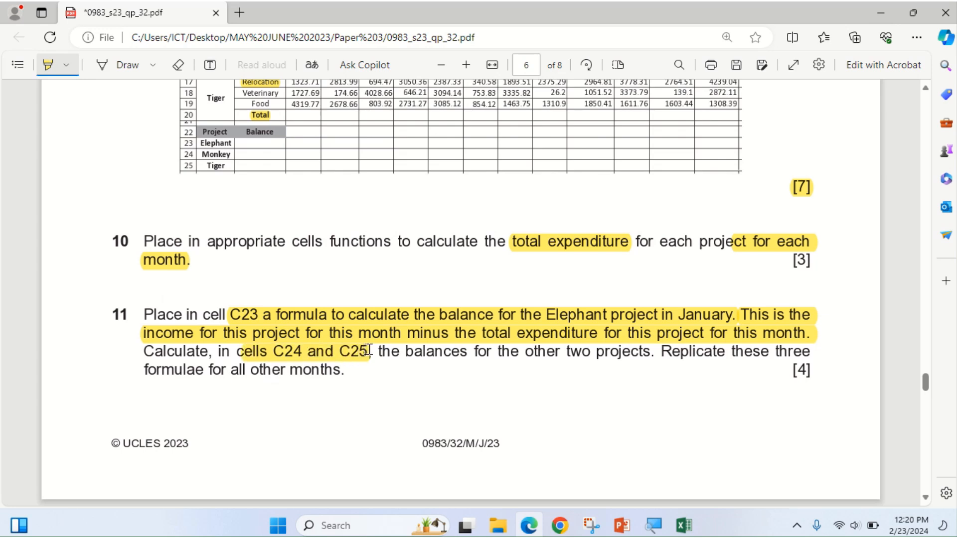
left_click_drag(562, 351, 648, 351)
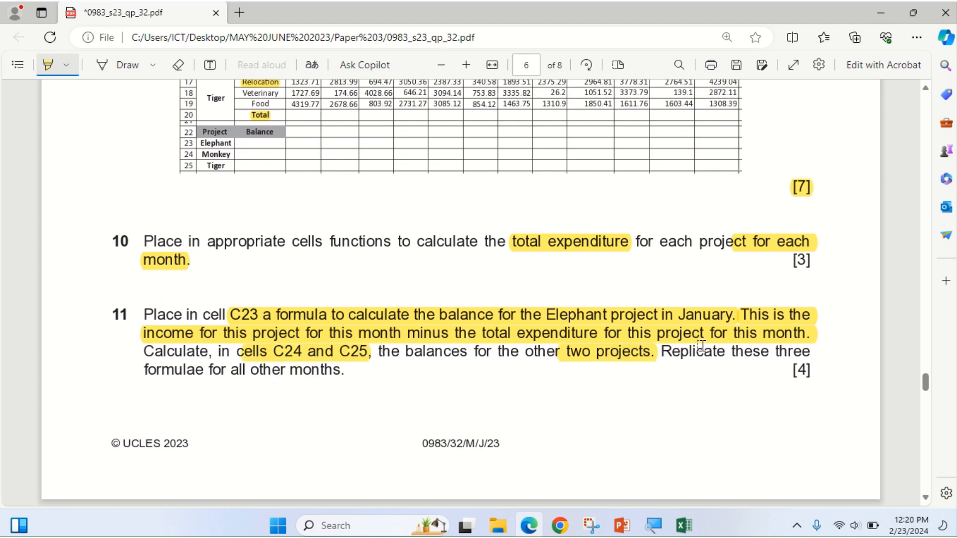
left_click_drag(145, 369, 340, 367)
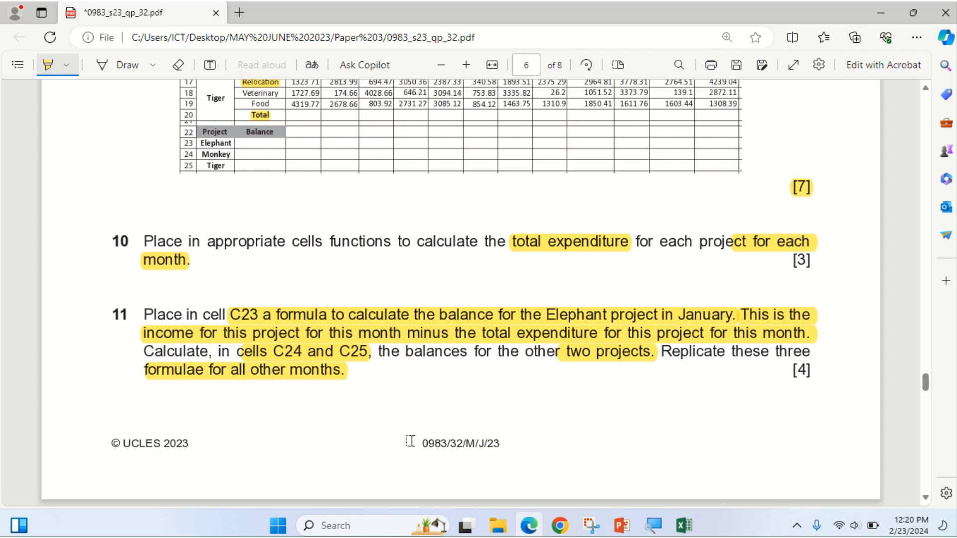
left_click(537, 534)
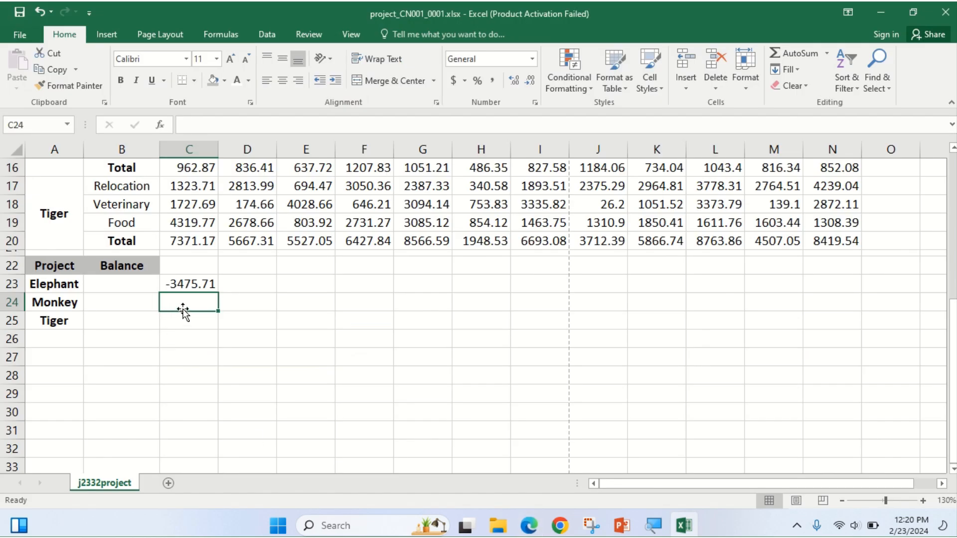
Enter =C5-C16 in C24 for Monkey's January balance, giving -208.66.
scroll(184, 311, "up", 1)
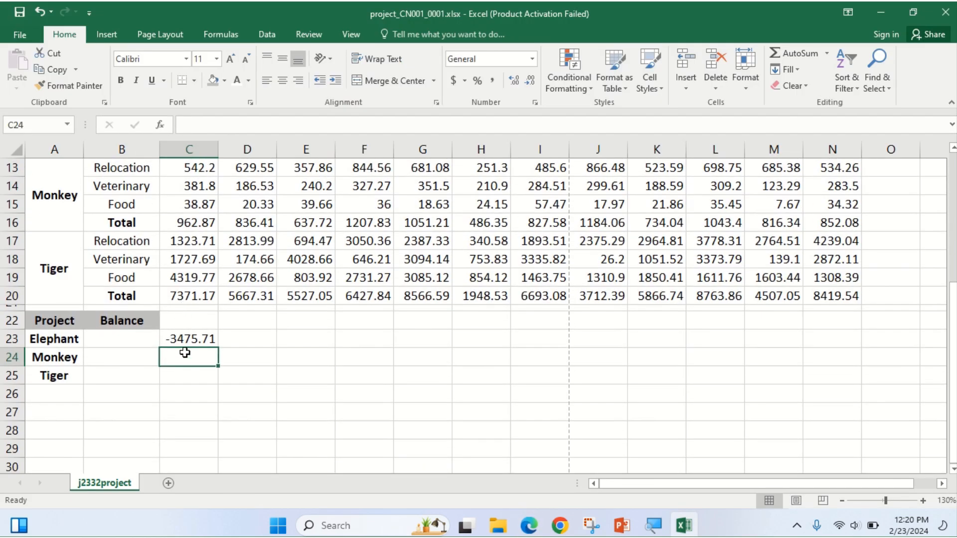
type("=")
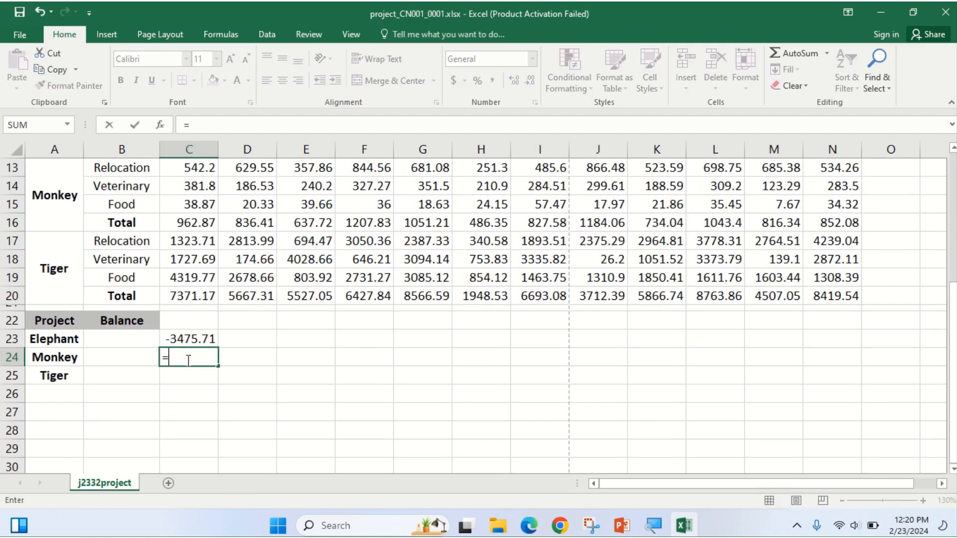
scroll(213, 445, "up", 2)
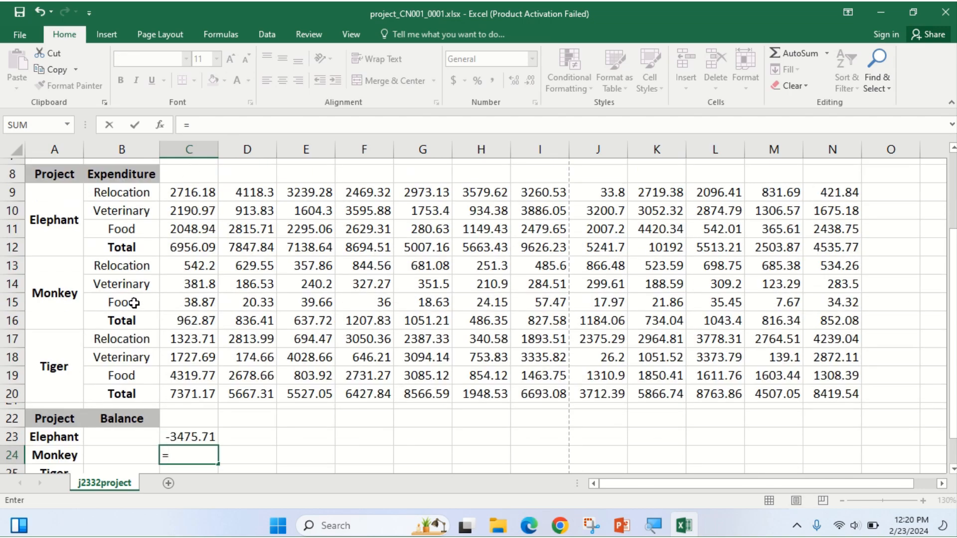
scroll(134, 303, "up", 1)
scroll(135, 303, "up", 2)
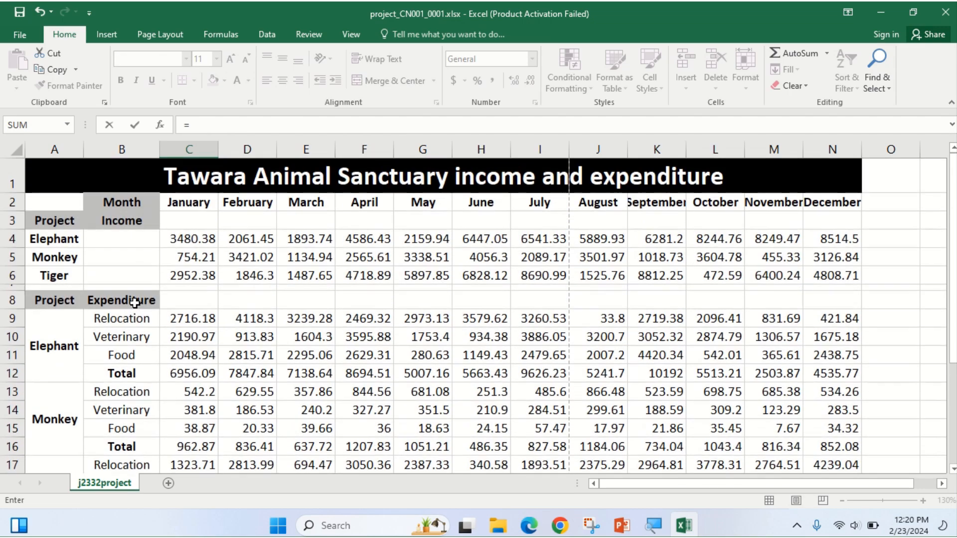
left_click(202, 257)
type("-")
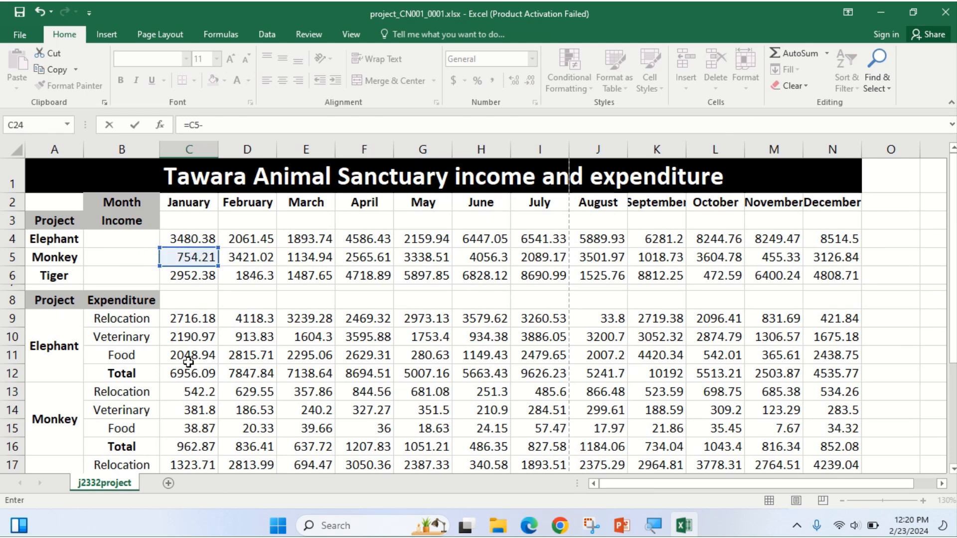
left_click(204, 446)
scroll(204, 442, "down", 3)
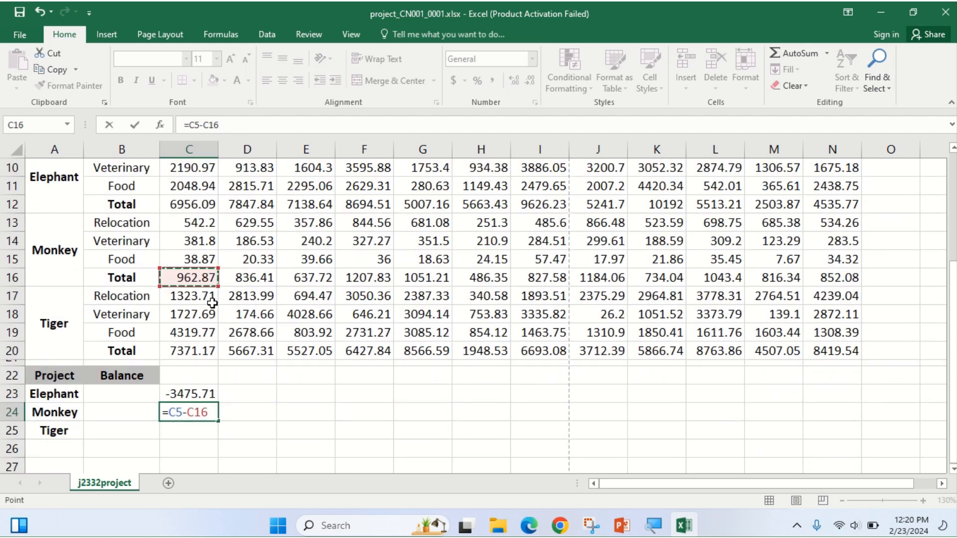
key("Return")
Enter =C6-C20 in C25 for Tiger's January balance, giving -4418.79.
scroll(192, 412, "up", 1)
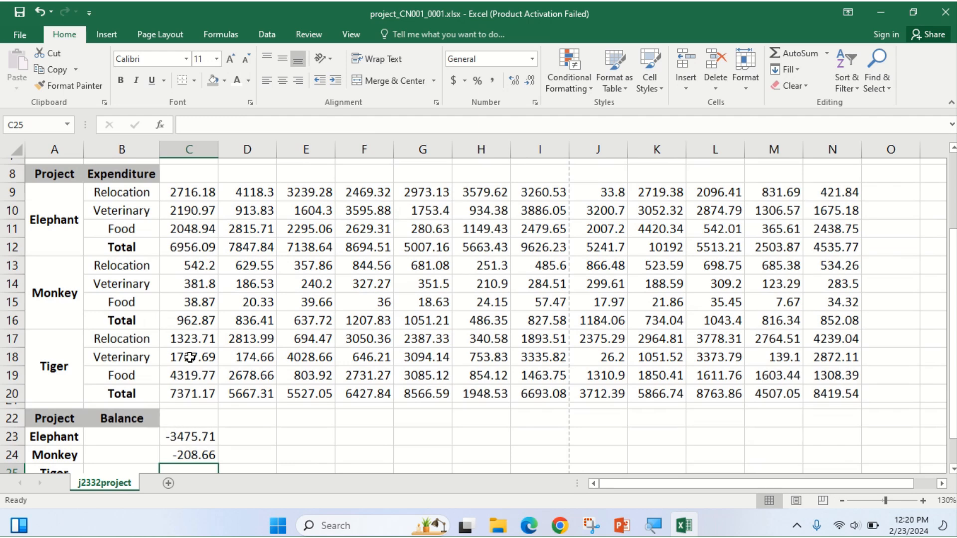
scroll(182, 414, "down", 1)
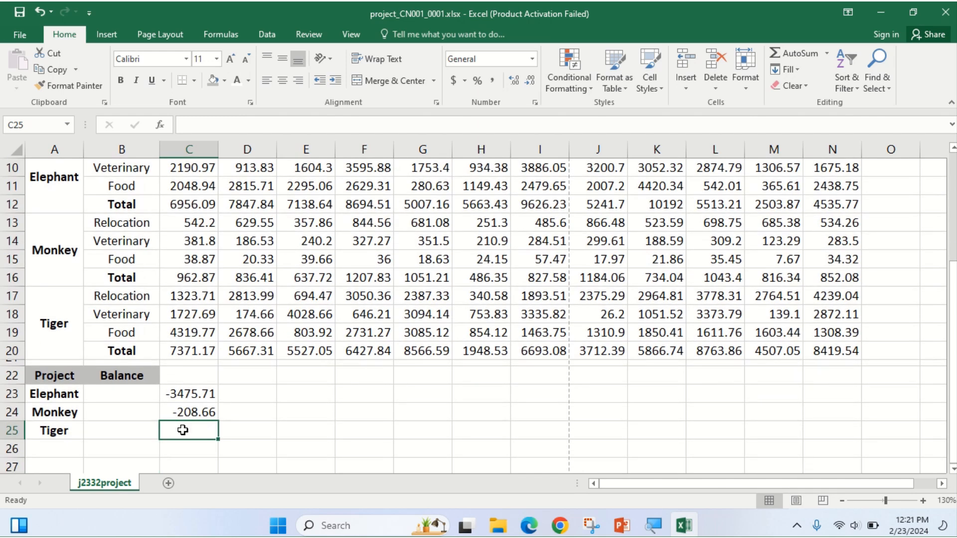
type("=")
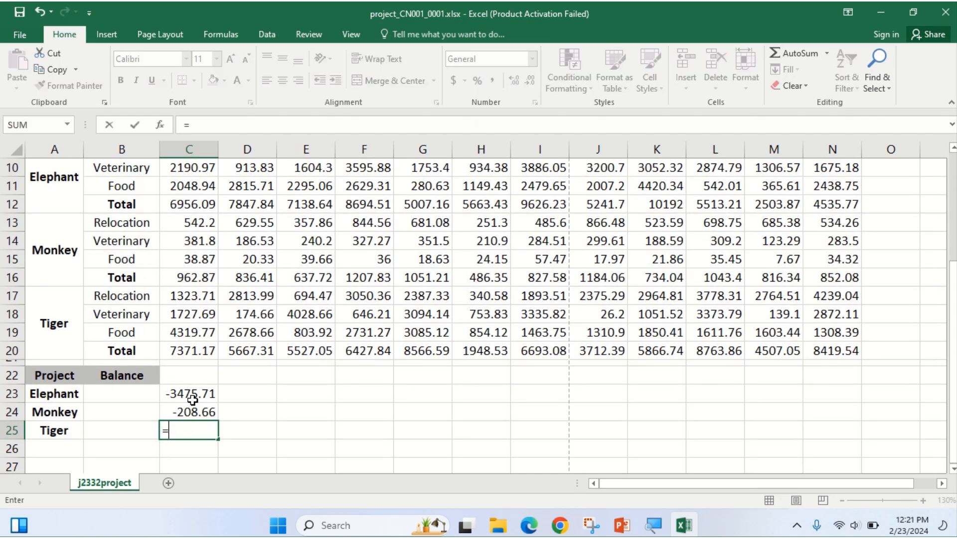
left_click(160, 125)
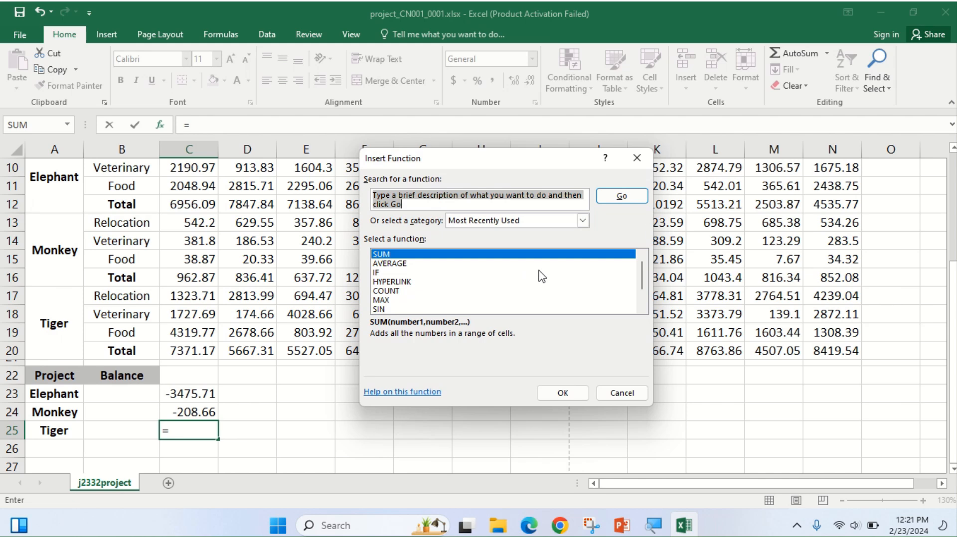
left_click(636, 158)
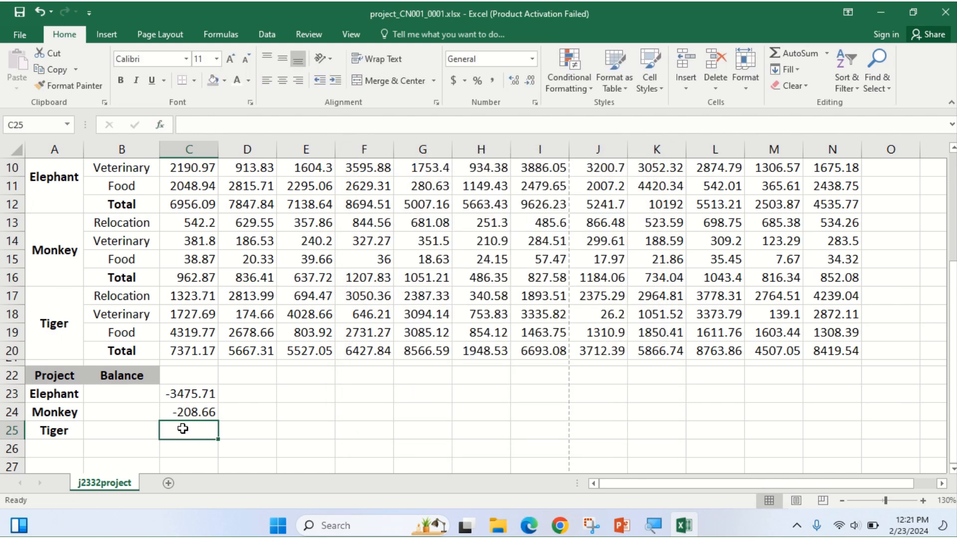
type("=")
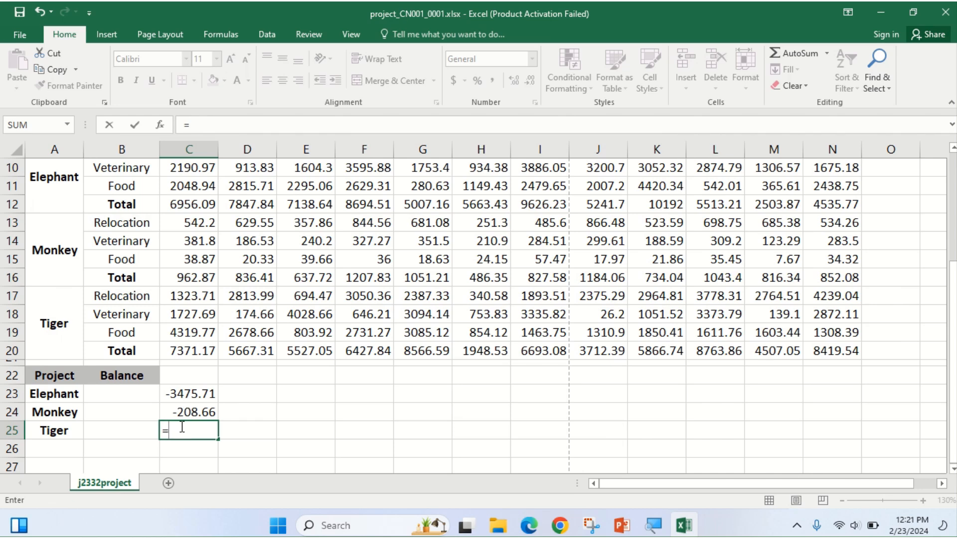
scroll(181, 419, "up", 3)
left_click(185, 277)
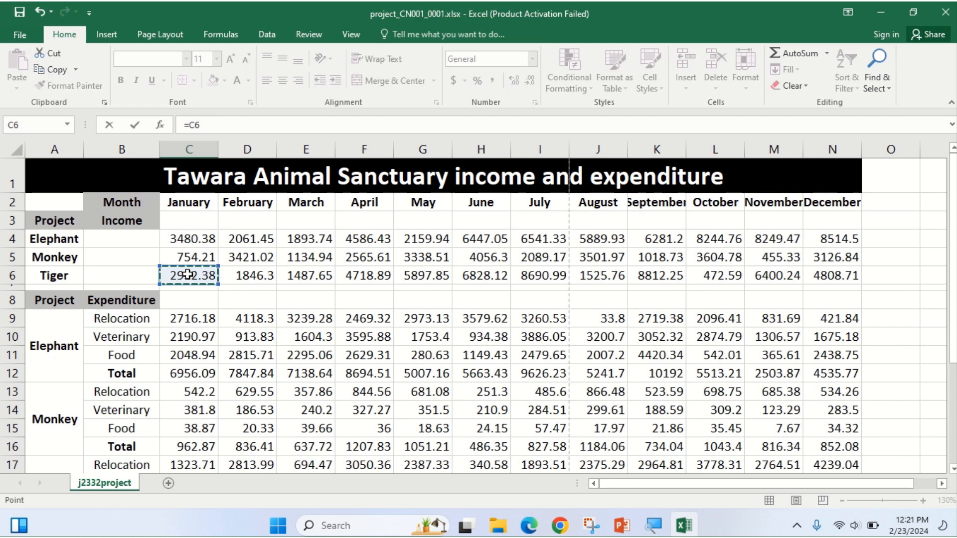
type("-")
scroll(202, 300, "down", 3)
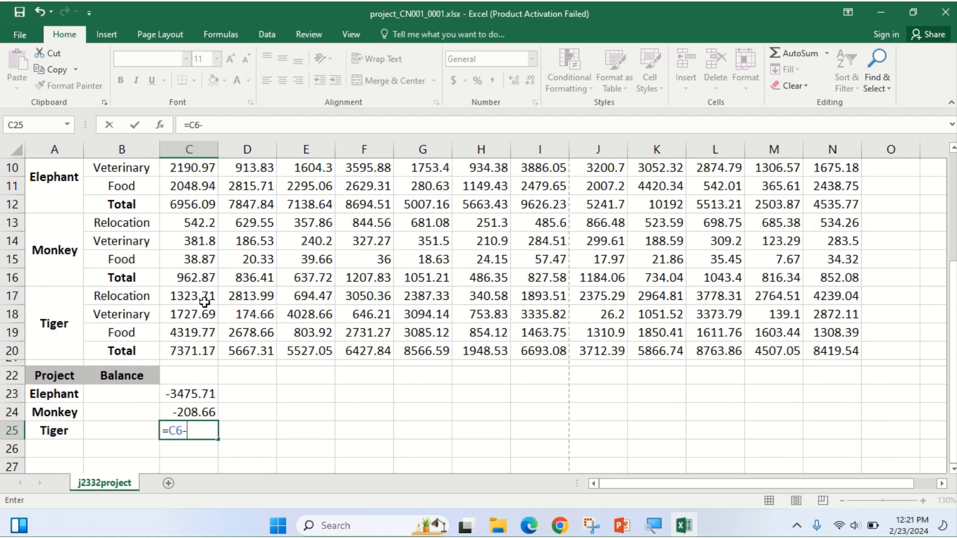
left_click(188, 353)
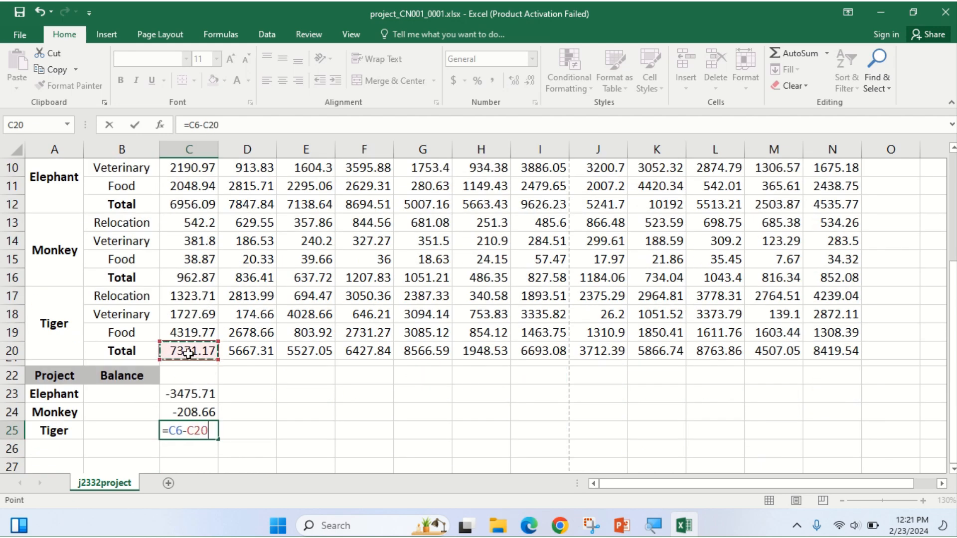
key("Return")
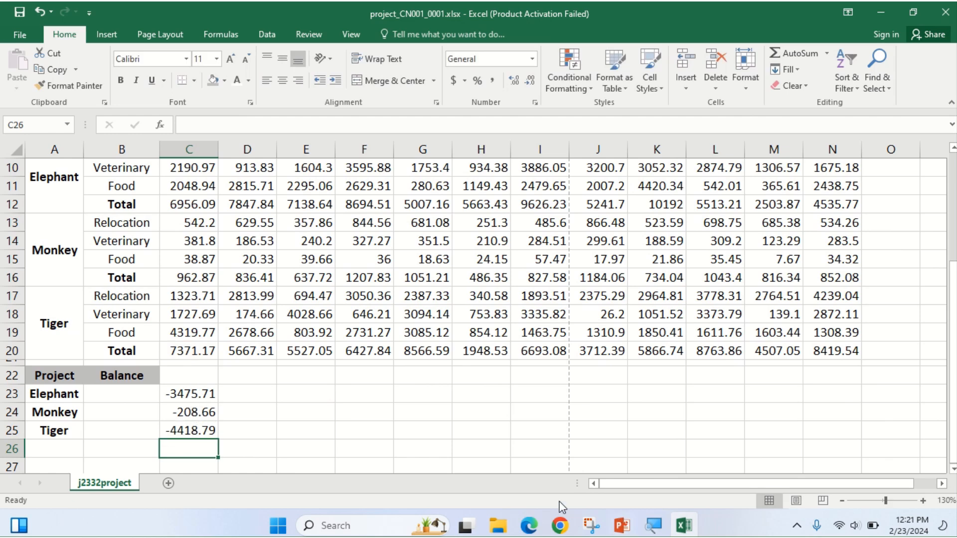
Highlight the exam paper's instruction to replicate the formulae for all months.
left_click(530, 527)
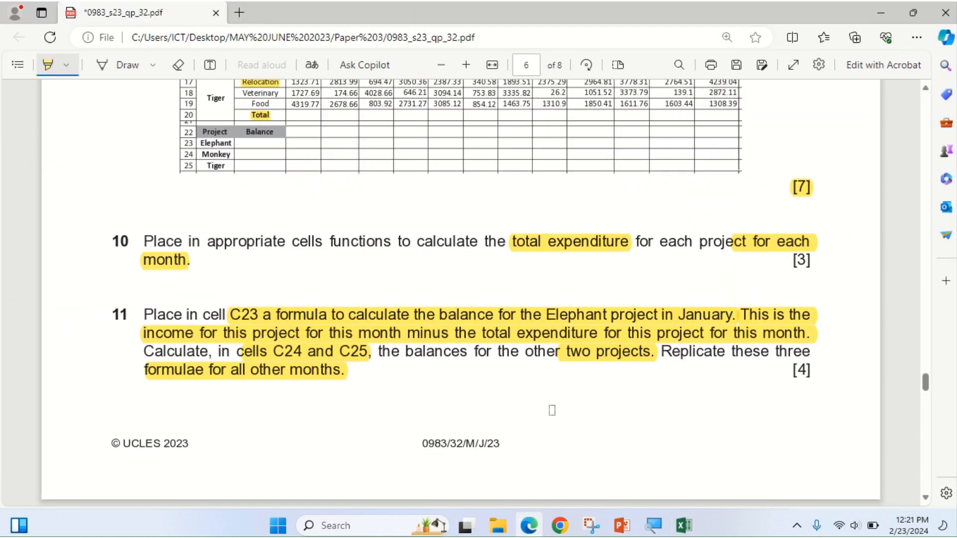
mouse_move(674, 355)
left_mouse_down()
mouse_move(609, 369)
mouse_move(391, 377)
left_mouse_up()
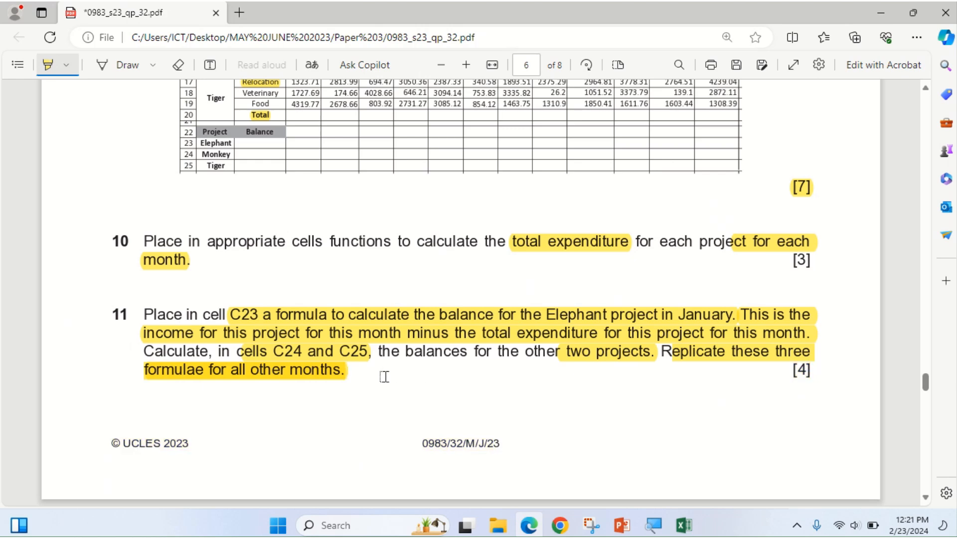
left_click(529, 526)
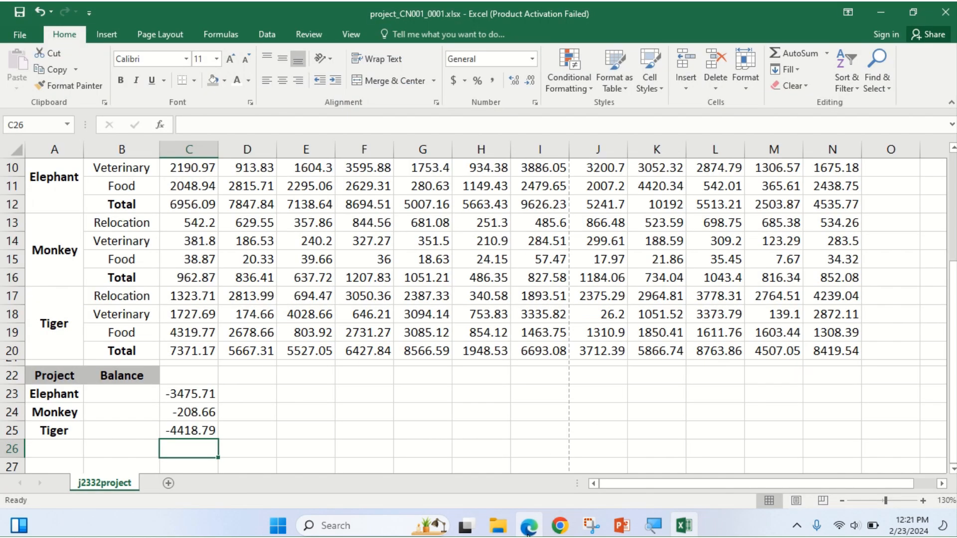
Fill the C23, C24 and C25 balance formulas right to column N (December).
left_click(186, 397)
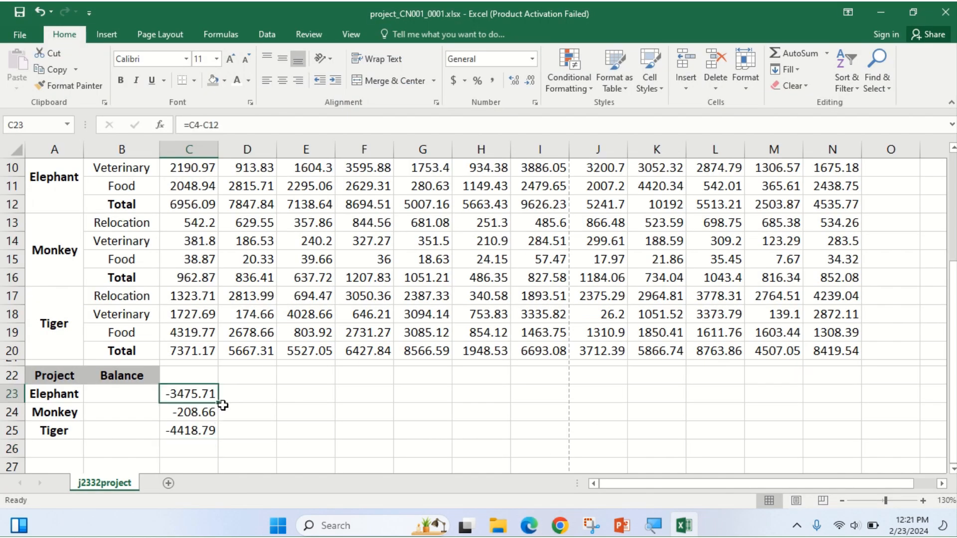
left_click_drag(218, 407, 852, 412)
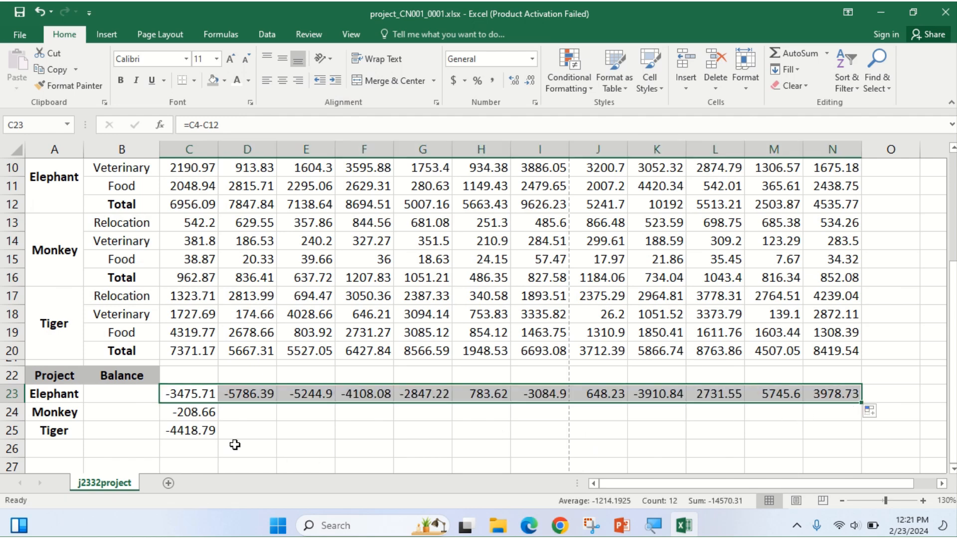
left_click(192, 415)
left_click_drag(220, 425, 860, 412)
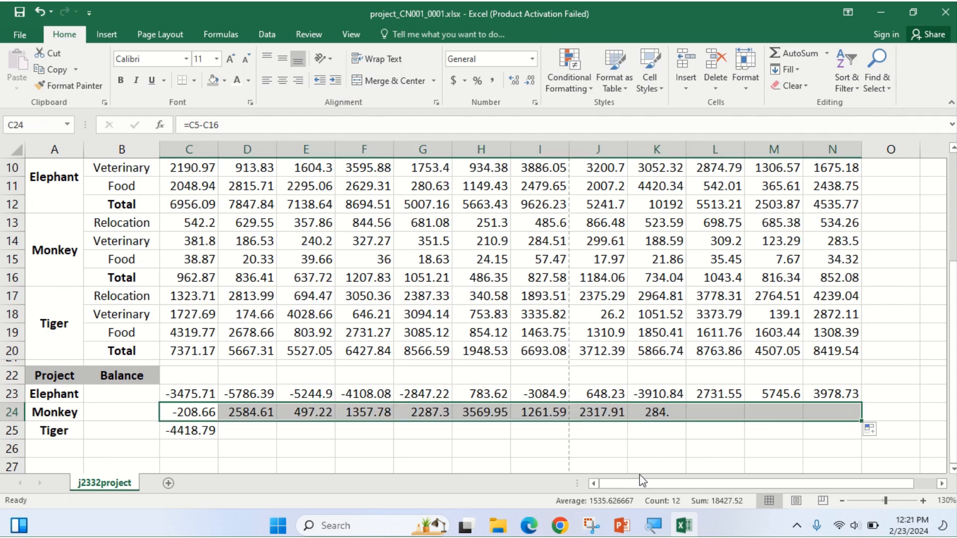
left_click(196, 431)
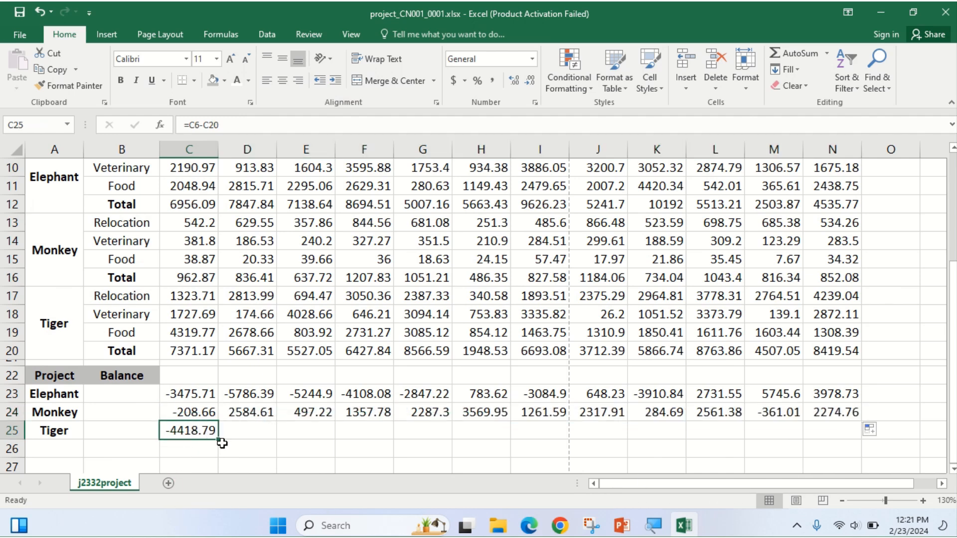
left_click_drag(221, 440, 849, 433)
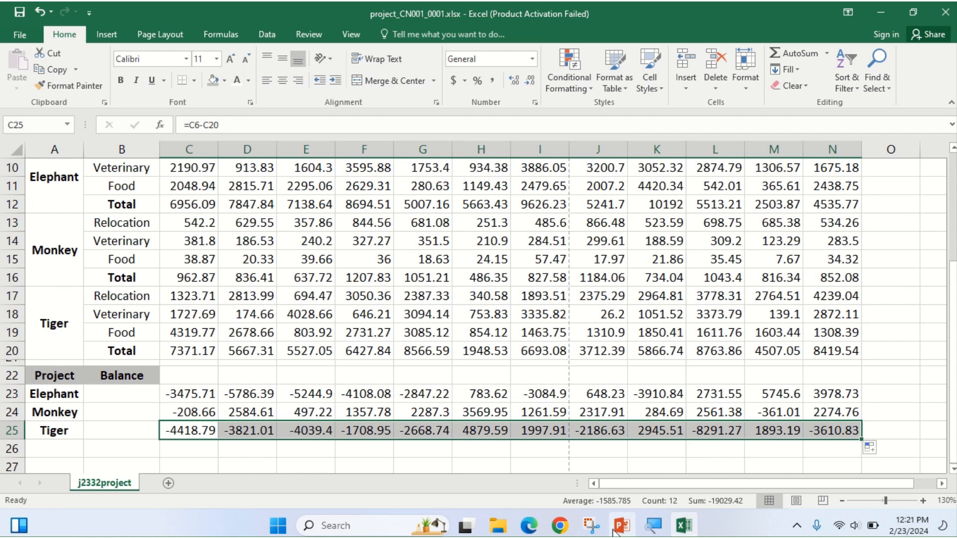
left_click(542, 521)
Highlight question 12's instruction to format all numeric cells, plus its [1] mark.
scroll(354, 403, "down", 5)
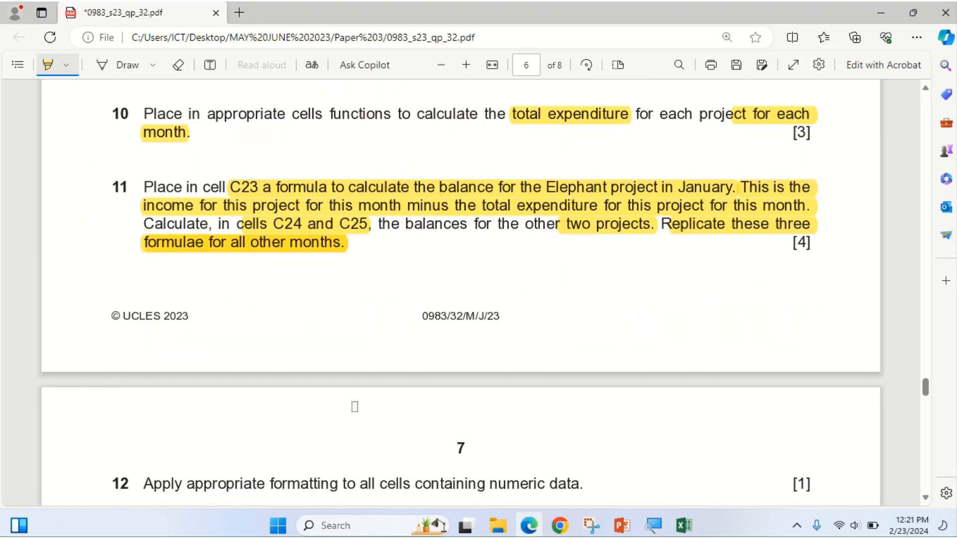
scroll(355, 405, "down", 3)
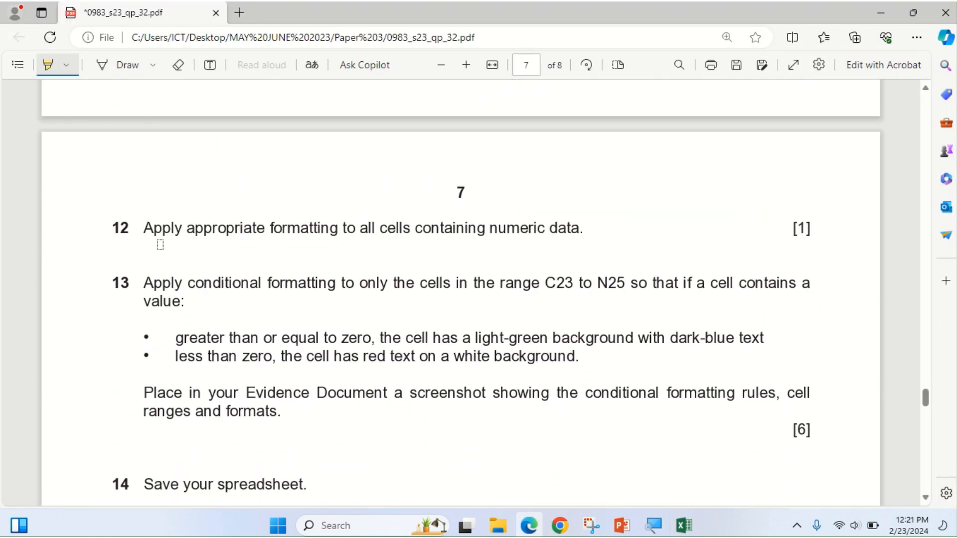
left_click_drag(147, 229, 276, 231)
left_click_drag(433, 236, 579, 238)
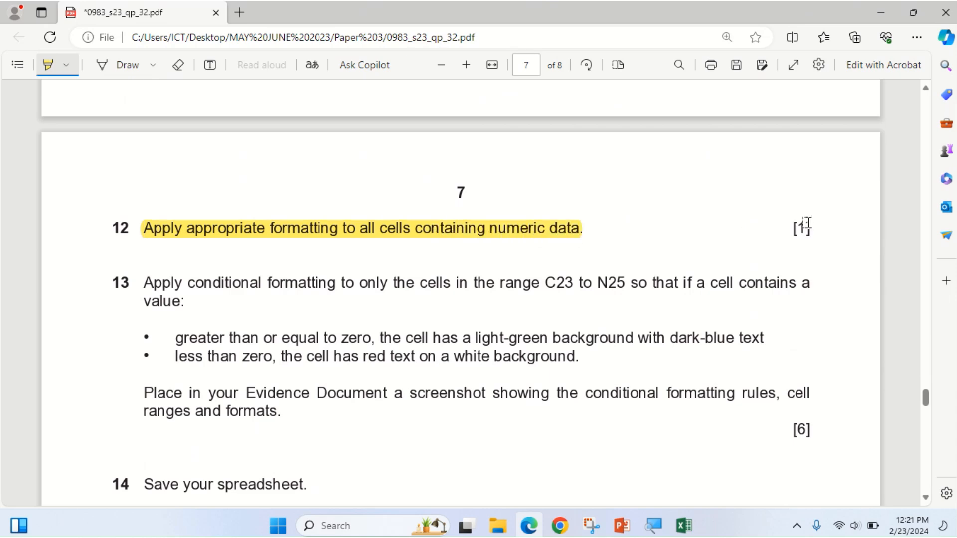
left_click_drag(796, 229, 813, 229)
left_click(684, 526)
scroll(347, 330, "up", 3)
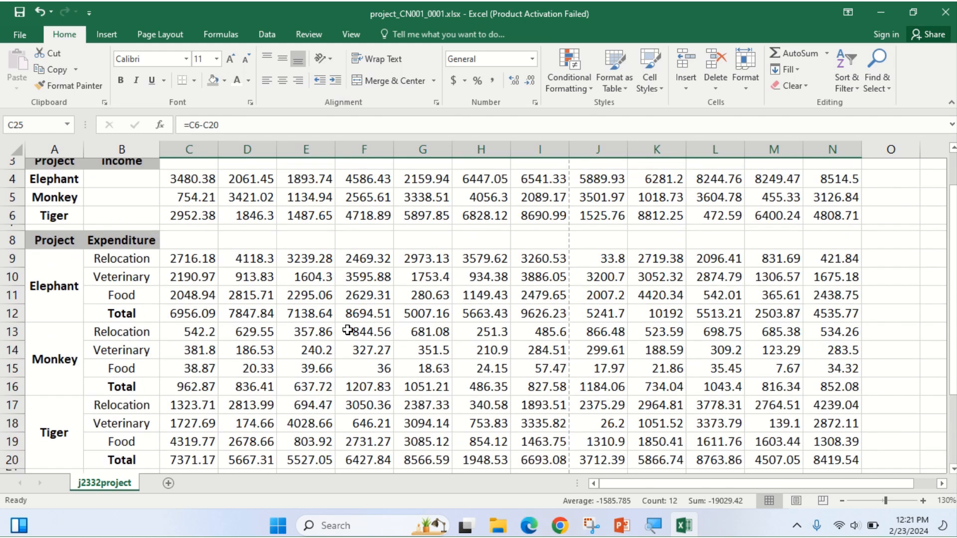
Apply the US-dollar Accounting format to the income figures in C4:N6.
scroll(347, 330, "up", 1)
left_click_drag(181, 240, 847, 270)
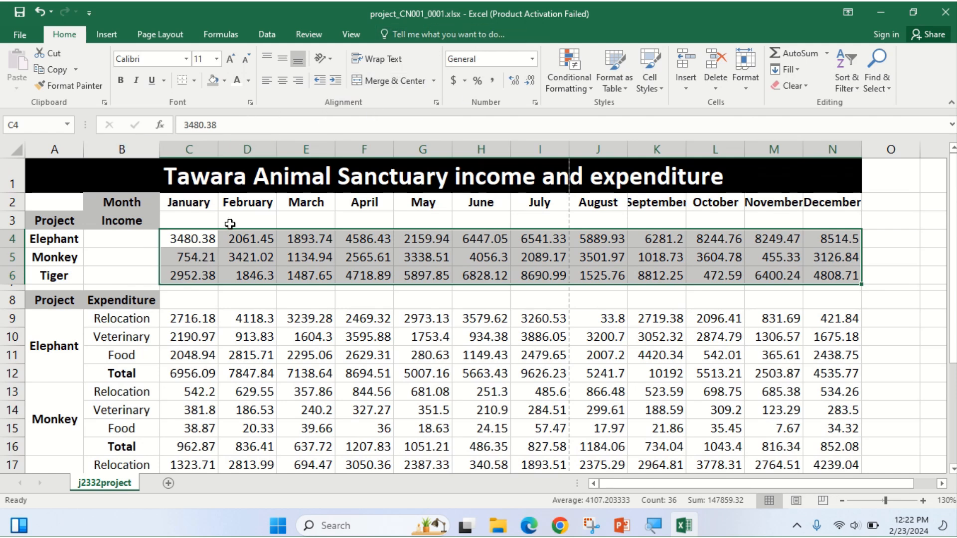
left_click(465, 81)
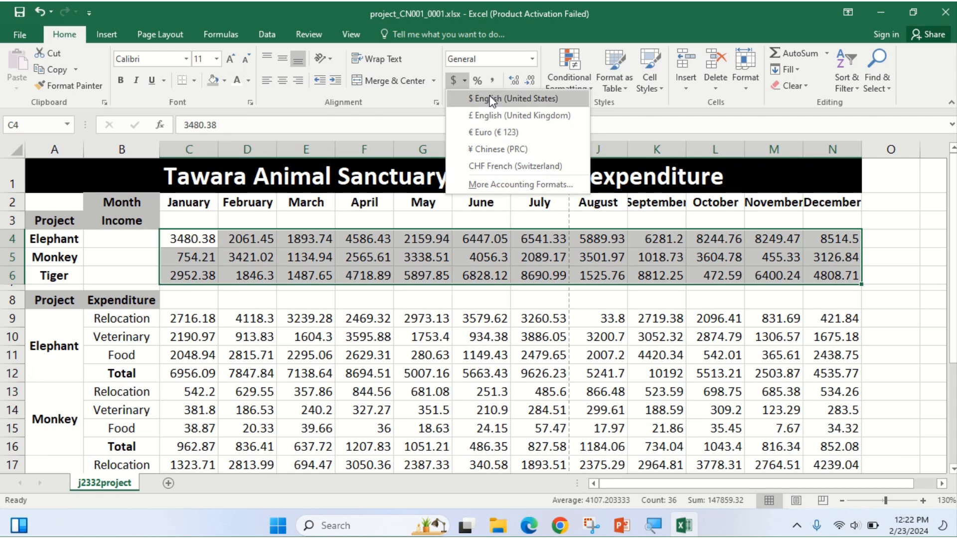
left_click(514, 98)
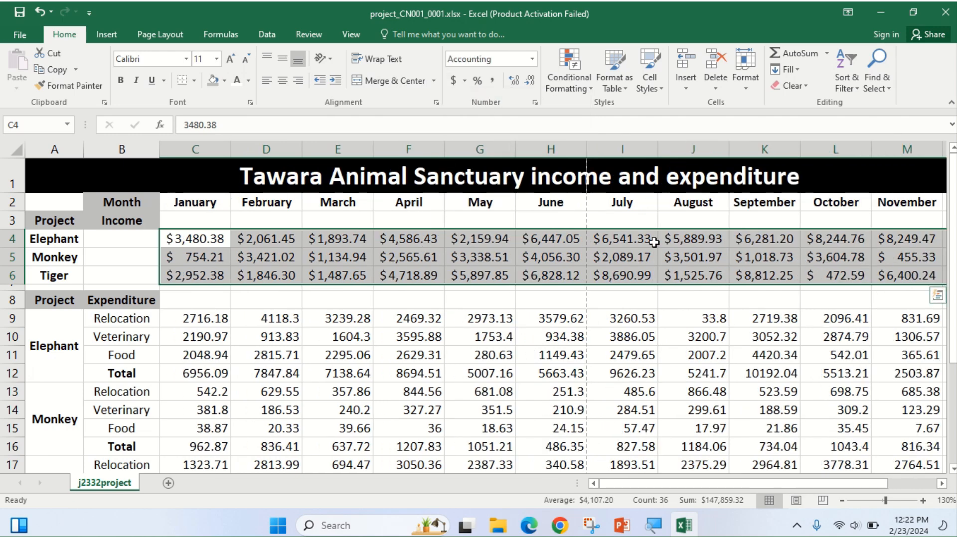
Apply the same $ English (United States) Accounting format to expenditure figures C9:N20.
left_click_drag(179, 322, 842, 447)
left_click(463, 80)
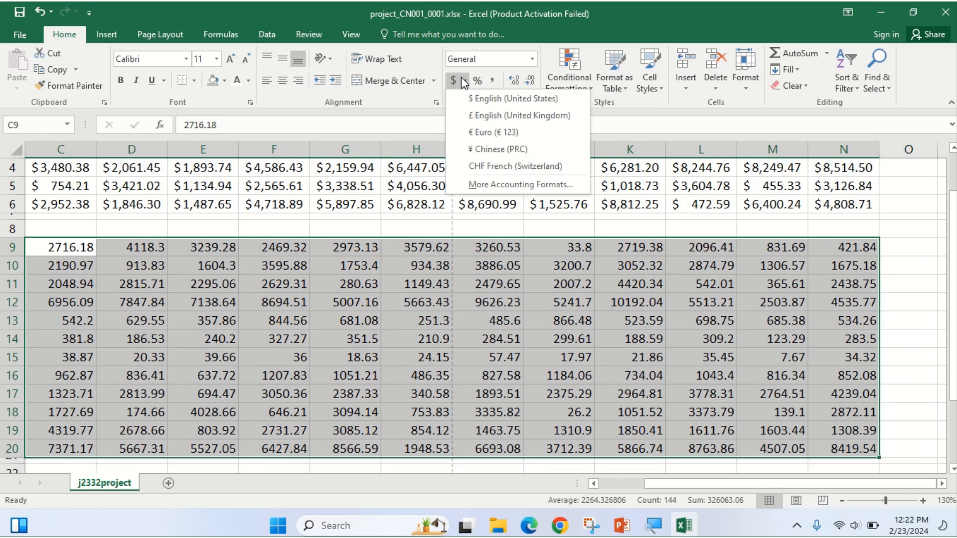
left_click(464, 102)
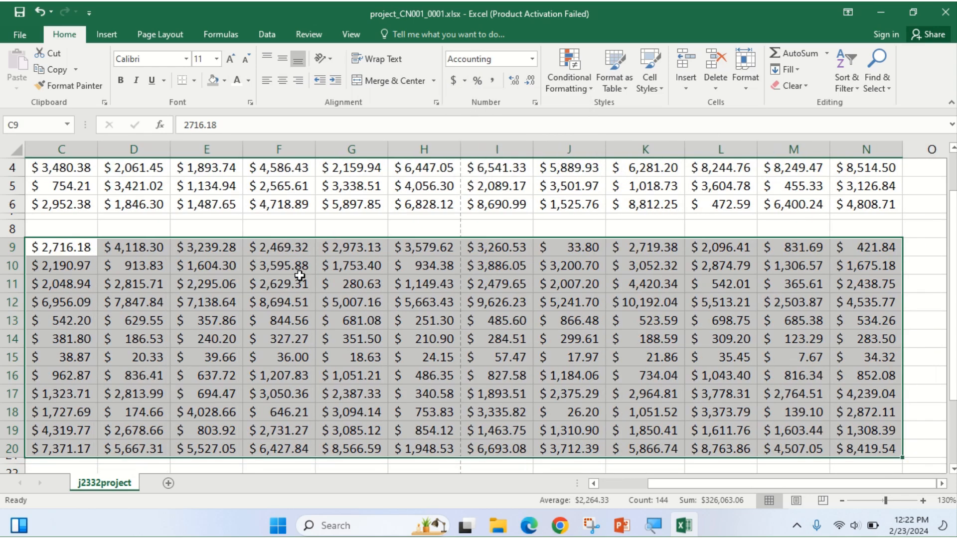
scroll(281, 289, "up", 1)
scroll(231, 318, "down", 2)
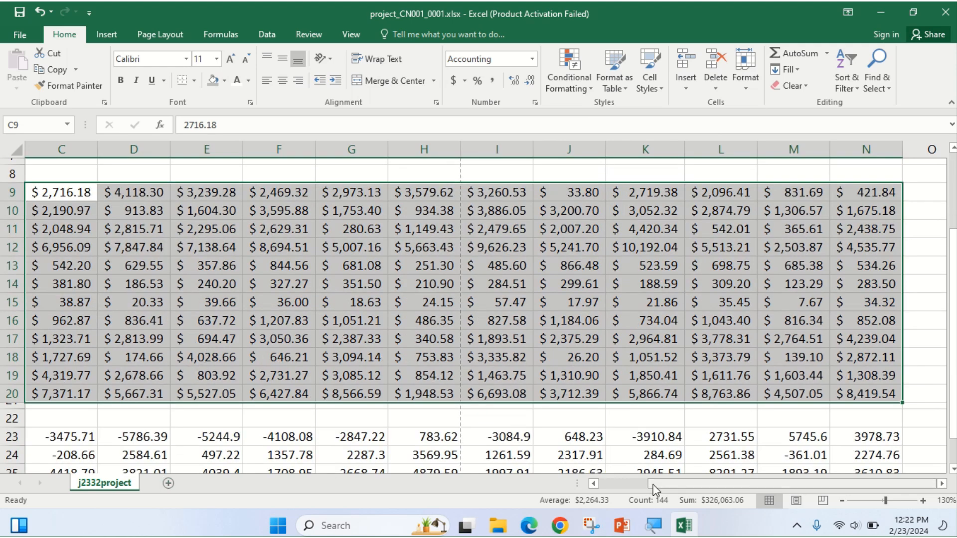
left_click_drag(651, 484, 604, 496)
scroll(269, 298, "down", 2)
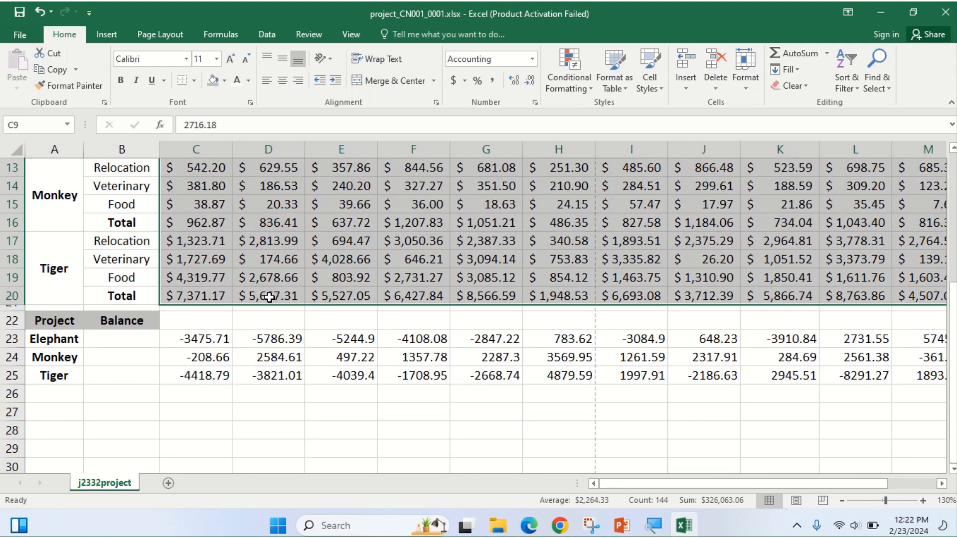
scroll(268, 326, "up", 2)
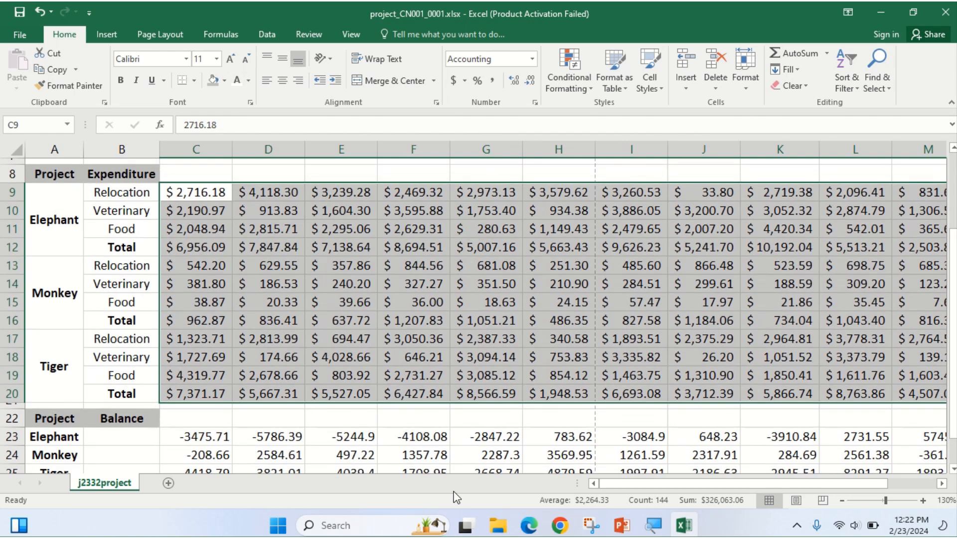
left_click(529, 525)
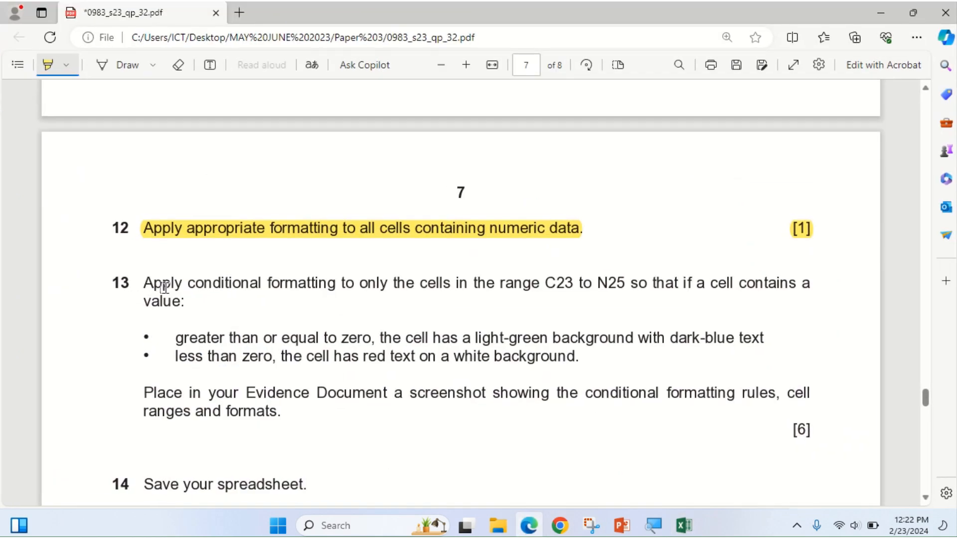
Highlight question 13's wording on conditional formatting only for cells C23 to N25.
mouse_move(188, 284)
left_mouse_down()
mouse_move(336, 296)
mouse_move(380, 284)
mouse_move(491, 297)
mouse_move(560, 285)
mouse_move(623, 297)
left_mouse_up()
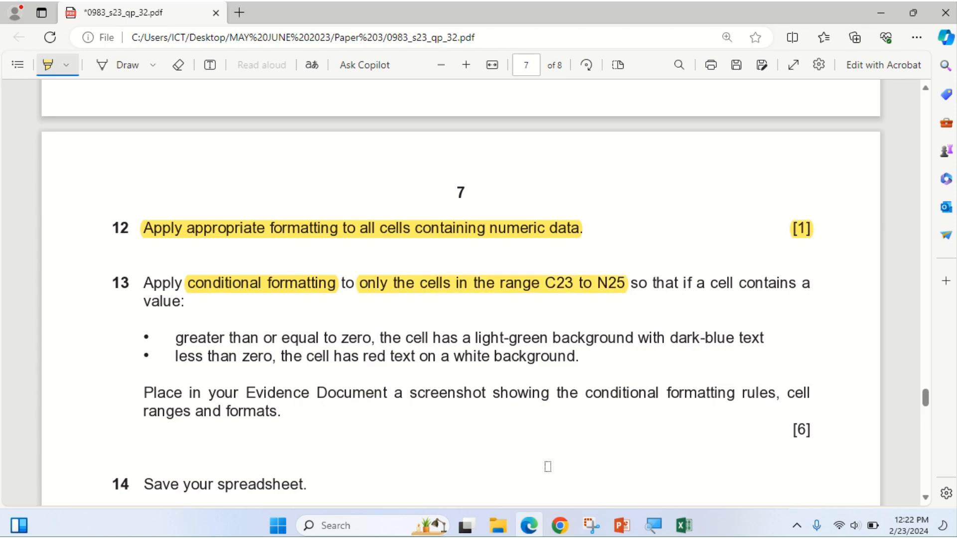
left_click(529, 524)
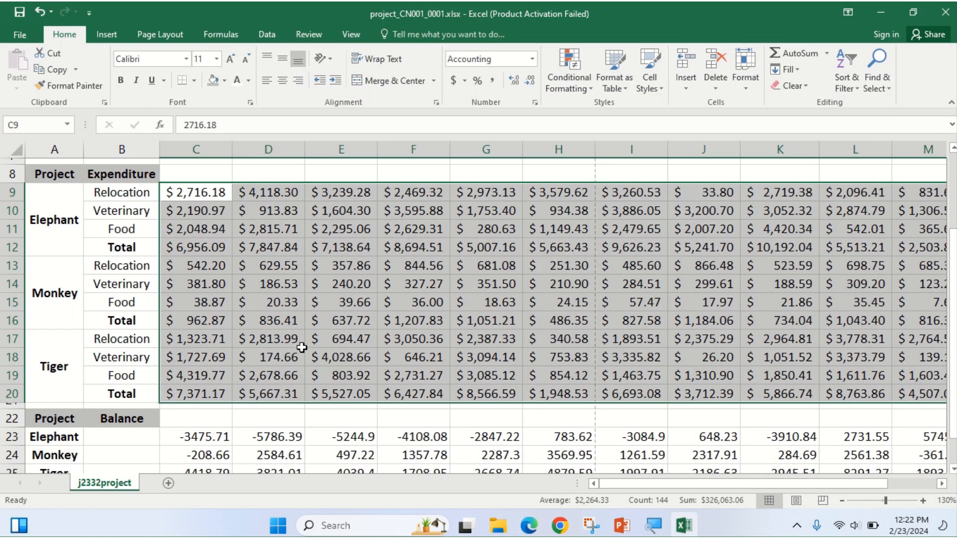
Drag-select the balance rows from C23 across to N25.
scroll(187, 243, "up", 2)
scroll(188, 243, "up", 1)
scroll(193, 240, "down", 5)
left_click_drag(200, 282, 806, 327)
Highlight 'greater than or equal to zero' and 'light-green background with dark-blue text' in question 13.
left_click(527, 525)
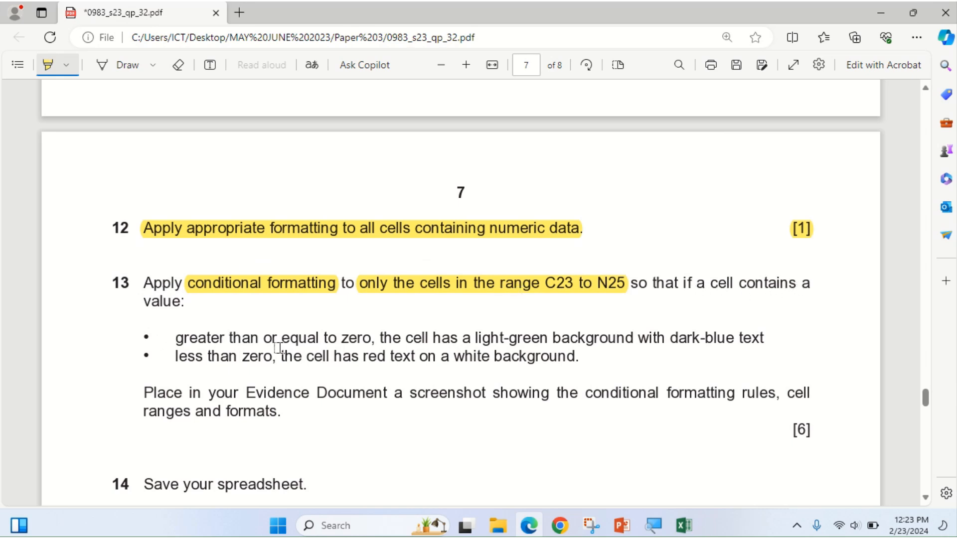
mouse_move(176, 338)
left_mouse_down()
mouse_move(339, 355)
mouse_move(369, 338)
left_mouse_up()
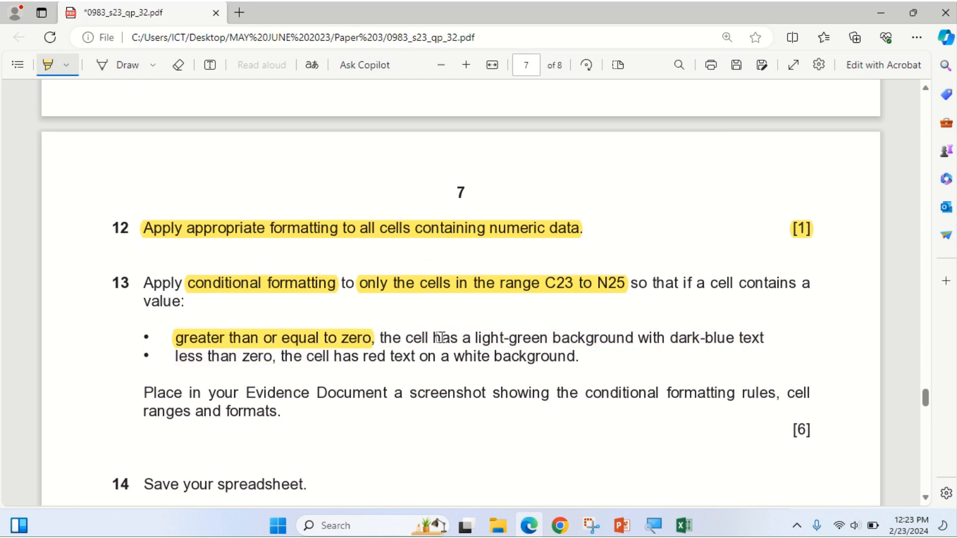
left_click_drag(473, 338, 756, 348)
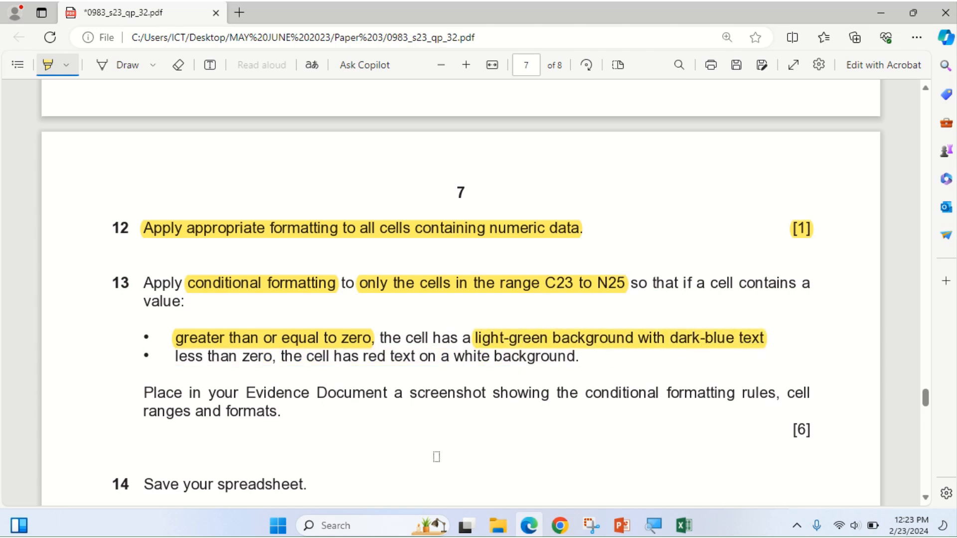
left_click(529, 531)
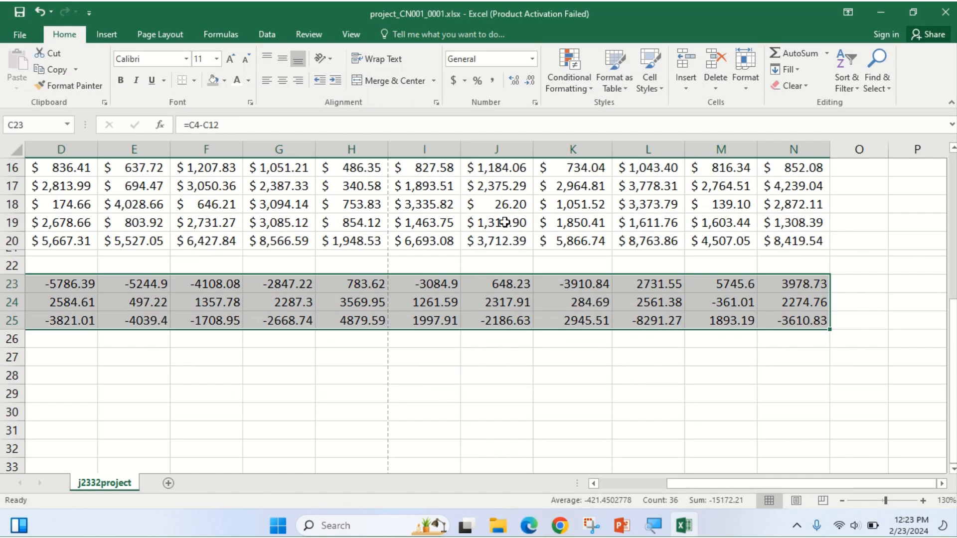
Create a 'Format only cells that contain' rule with cell value greater than or equal to 0.
left_click(587, 87)
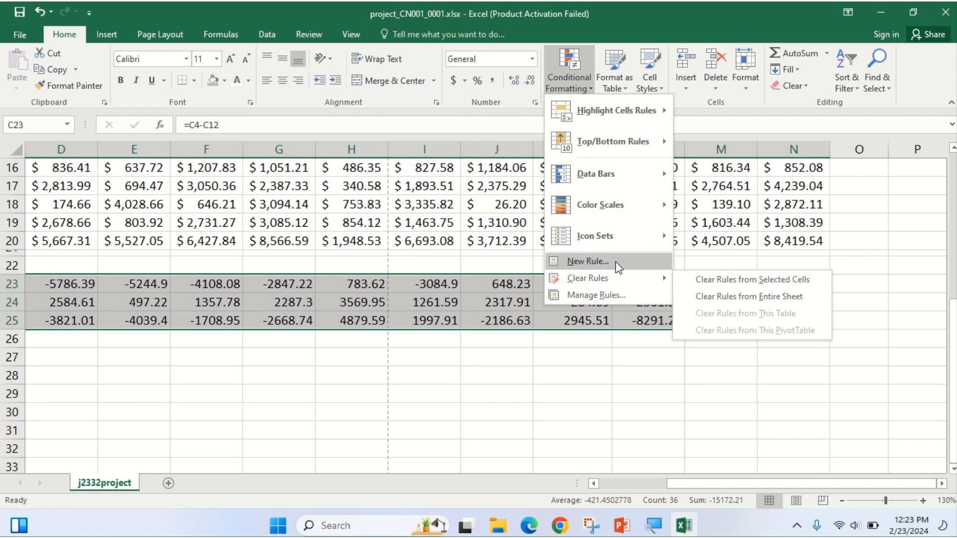
left_click(598, 261)
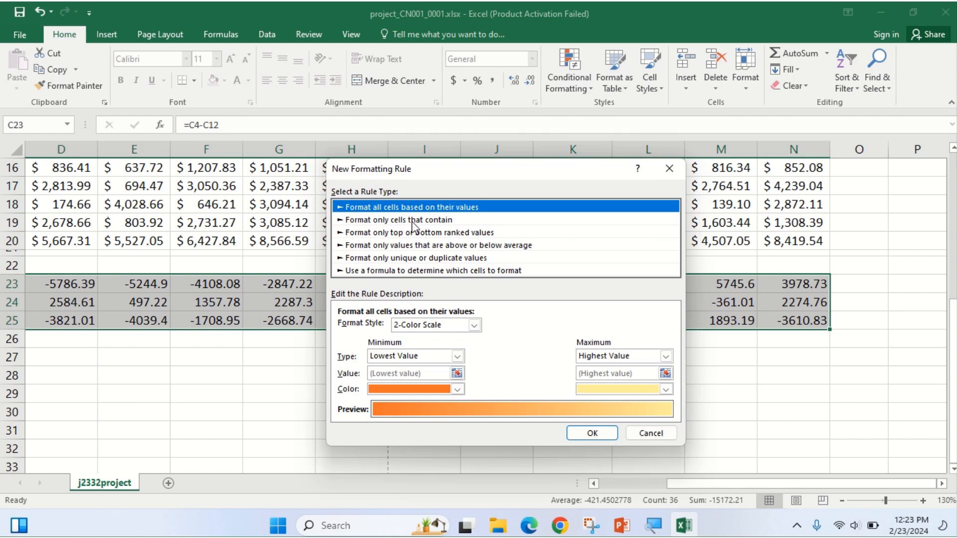
left_click(437, 221)
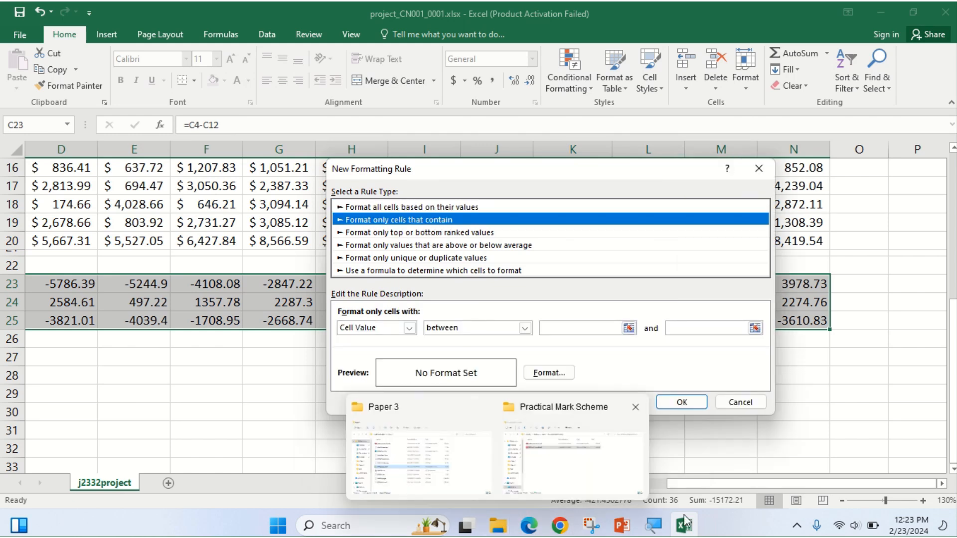
left_click(524, 532)
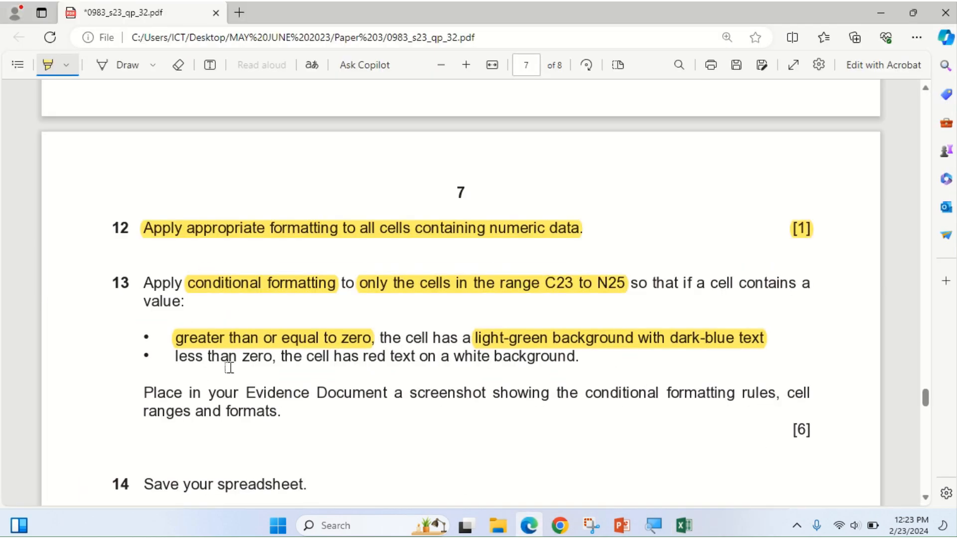
left_click(524, 527)
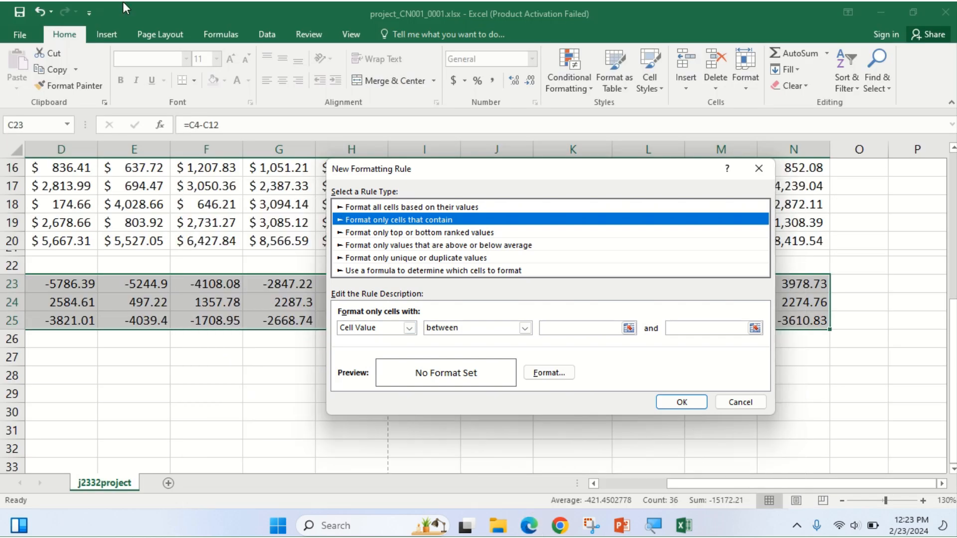
key("super+shift+s")
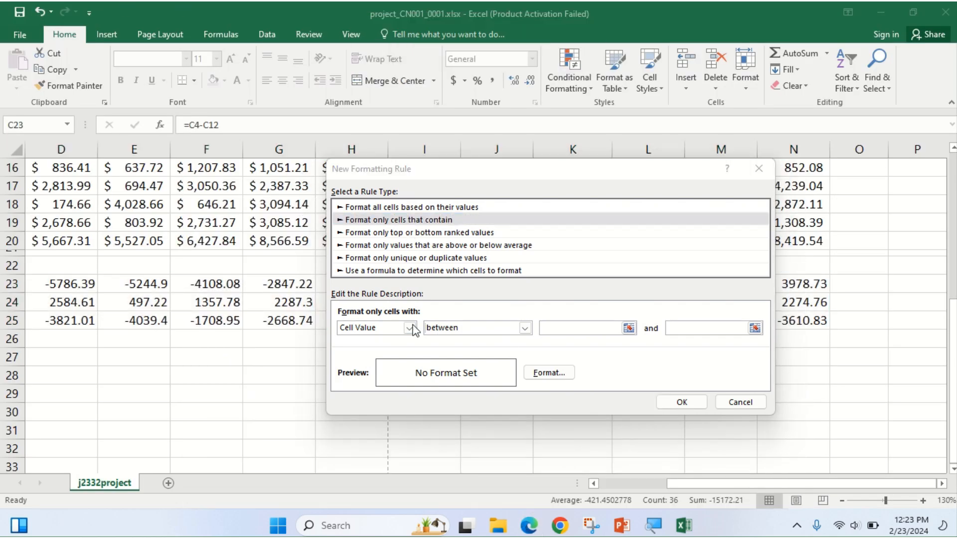
left_click(526, 329)
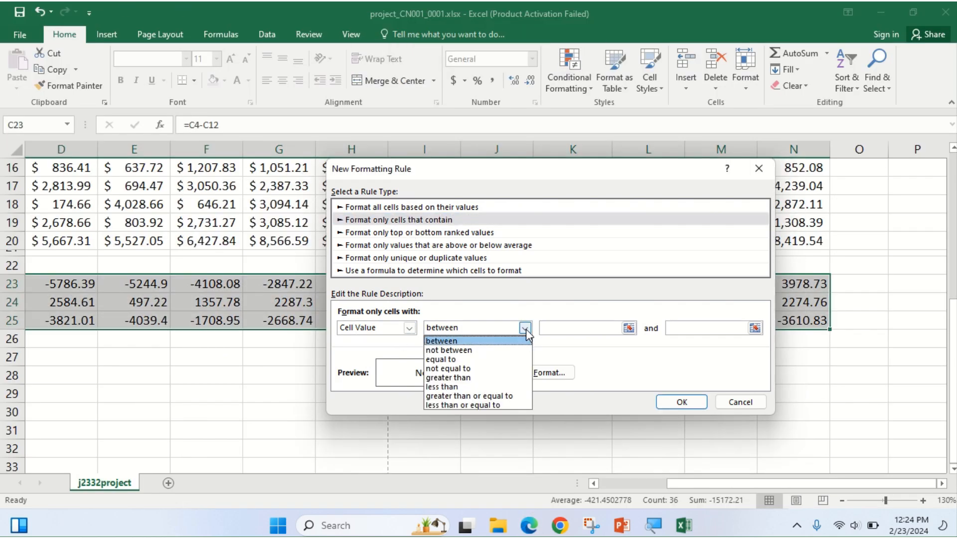
left_click(488, 397)
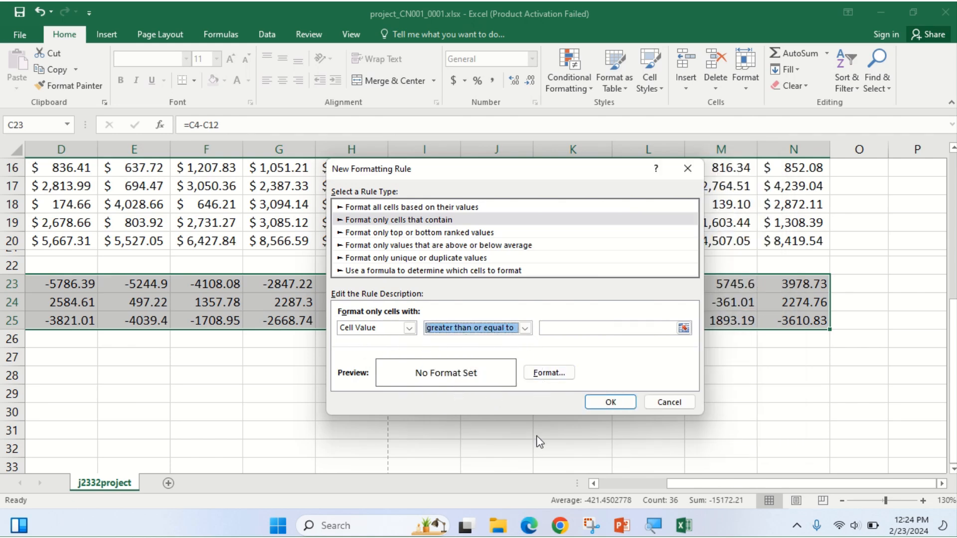
left_click(588, 329)
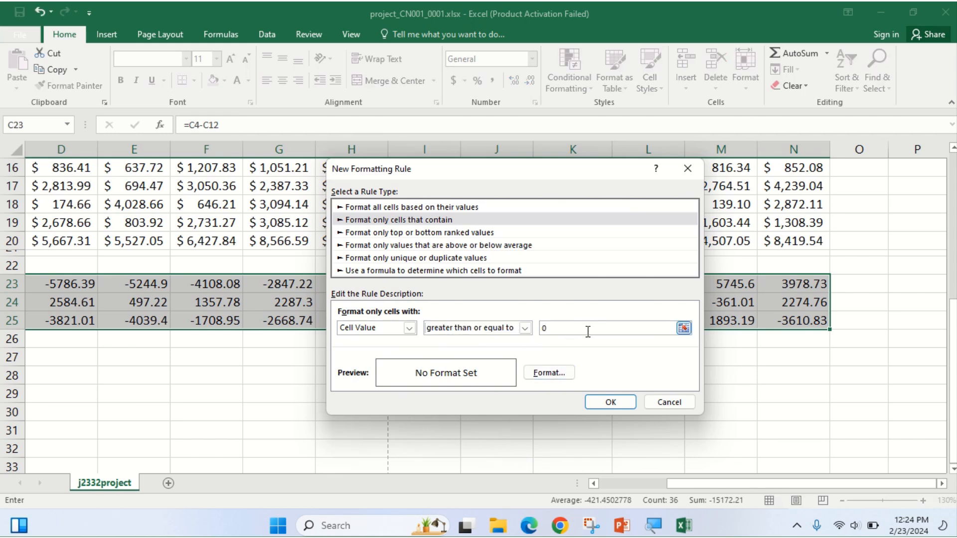
left_click(529, 525)
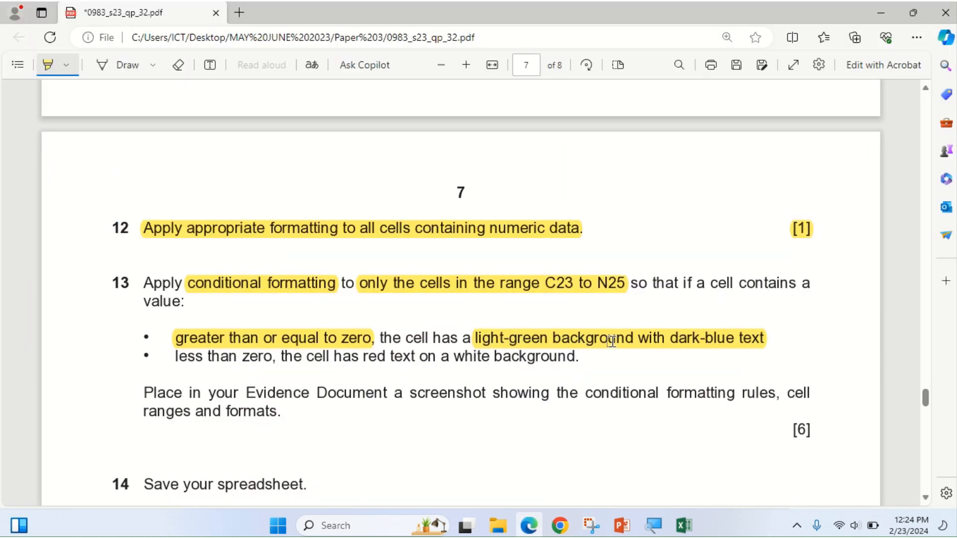
left_click(528, 526)
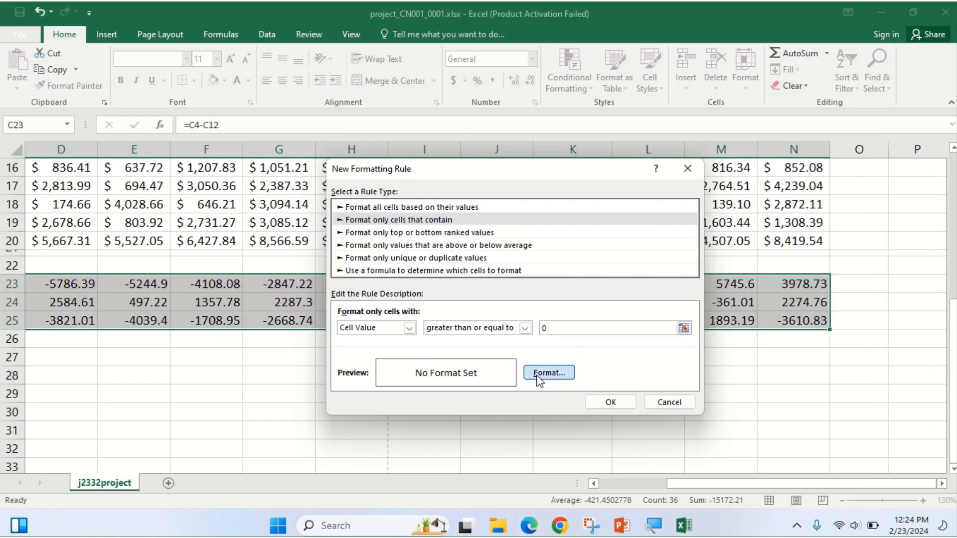
Give the rule's format a green background fill.
left_click(539, 374)
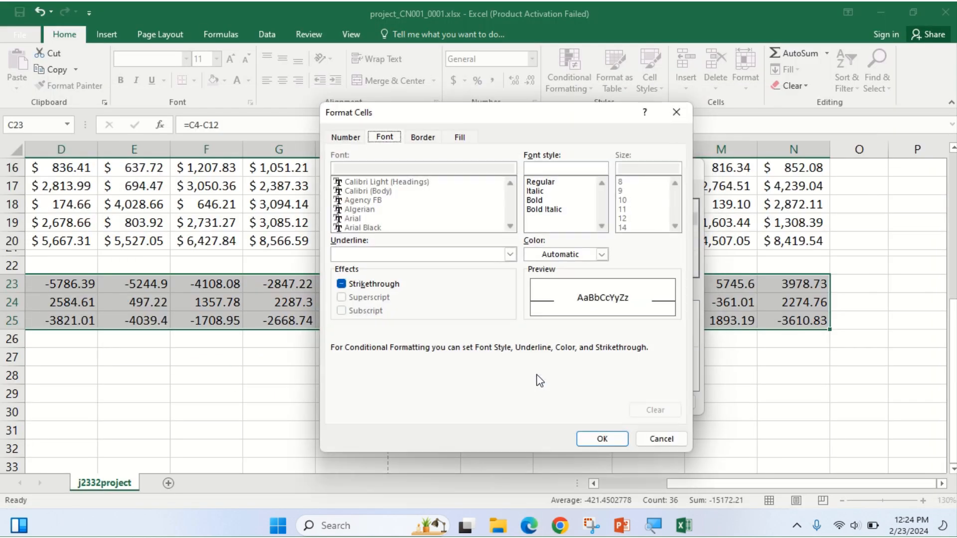
left_click(461, 138)
left_click(530, 526)
left_click(530, 526)
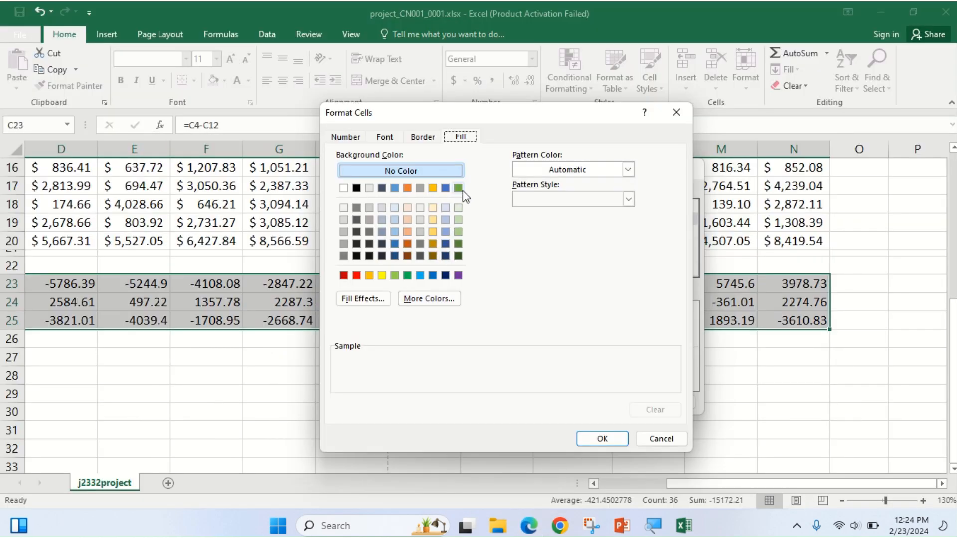
left_click(459, 232)
left_click(394, 275)
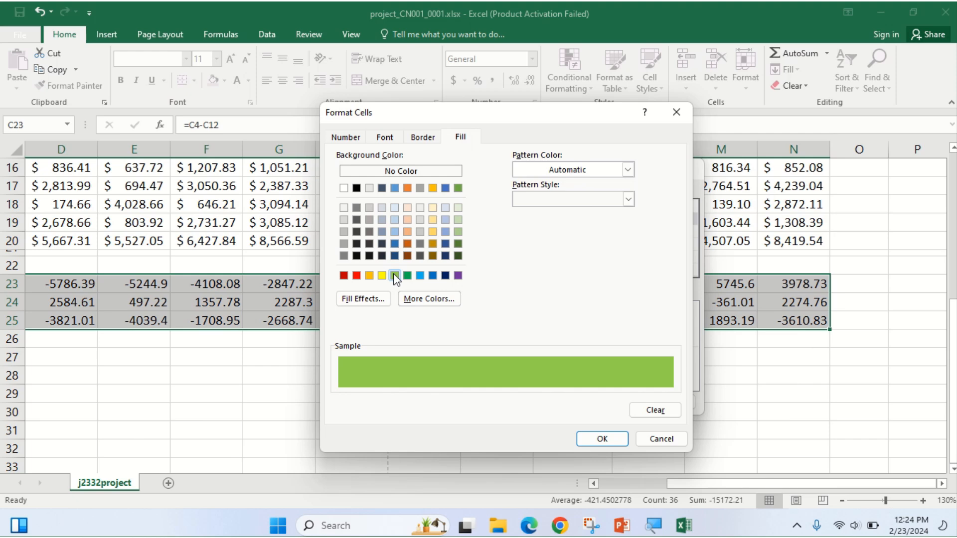
left_click(531, 527)
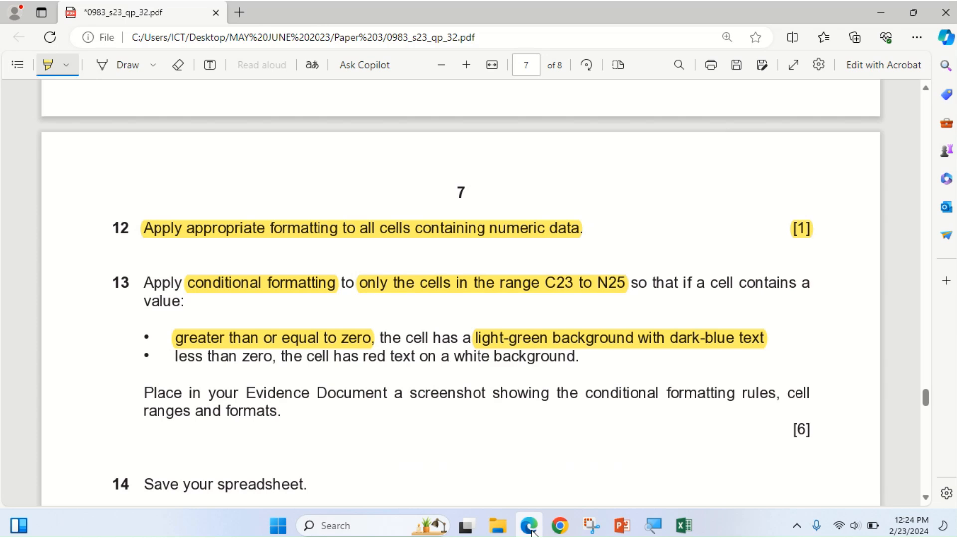
left_click(531, 527)
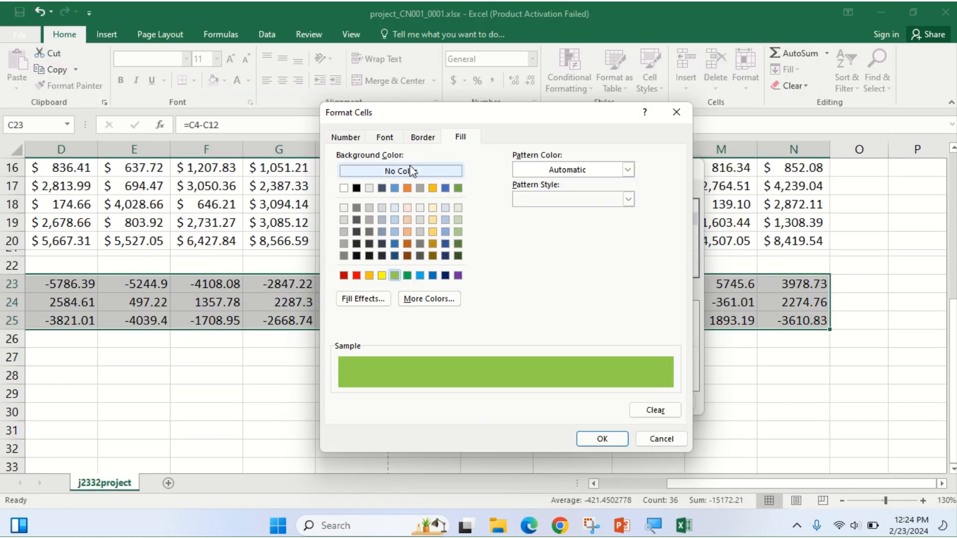
Set the rule's font colour to dark blue and apply it to C23:N25.
left_click(385, 138)
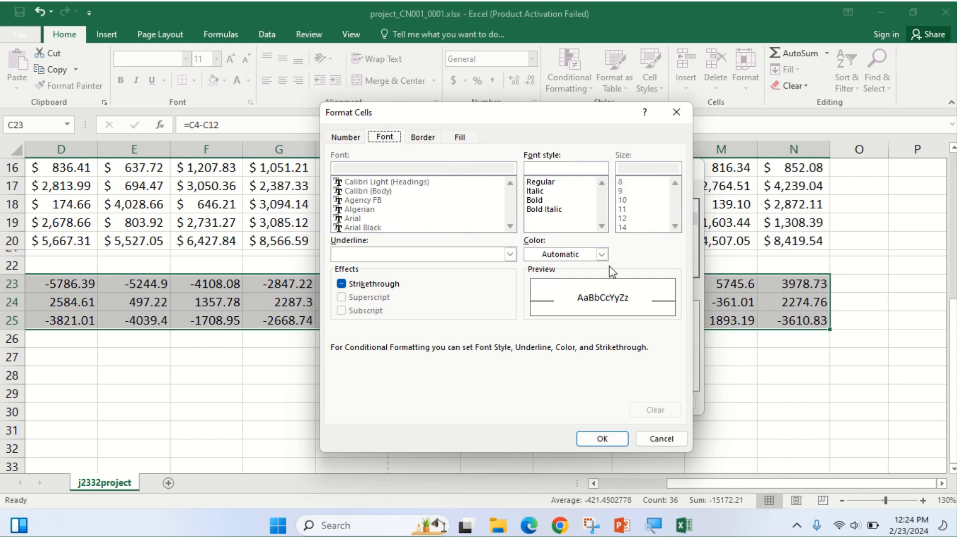
left_click(601, 255)
left_click(541, 300)
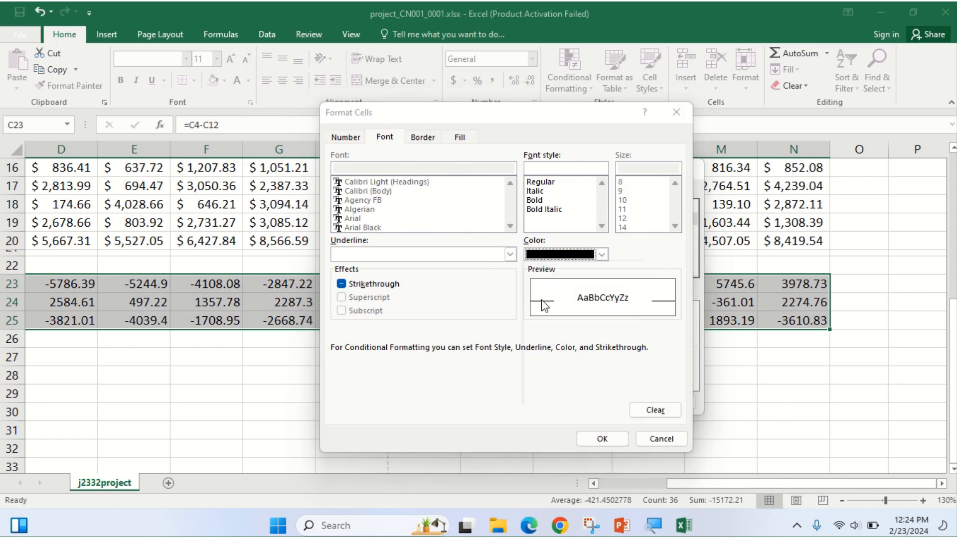
left_click(601, 255)
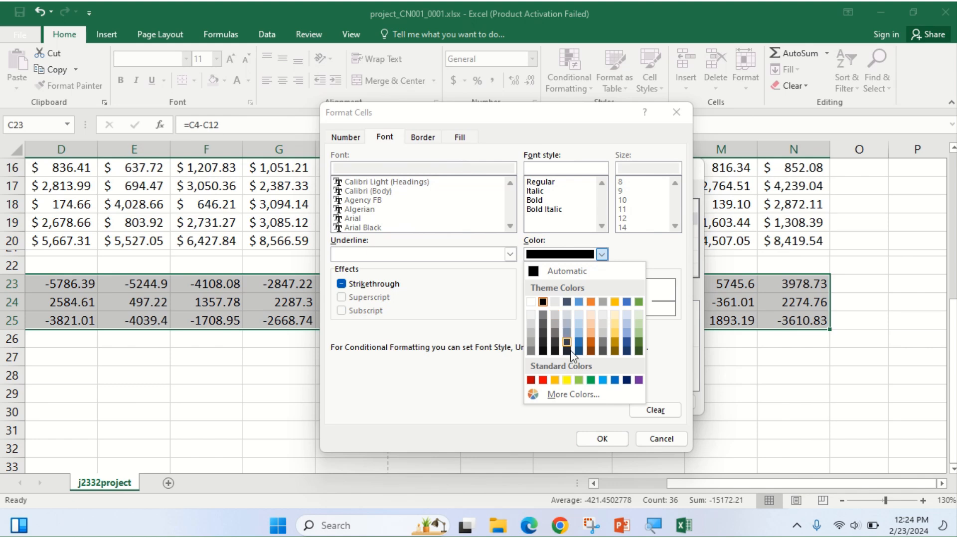
left_click(627, 380)
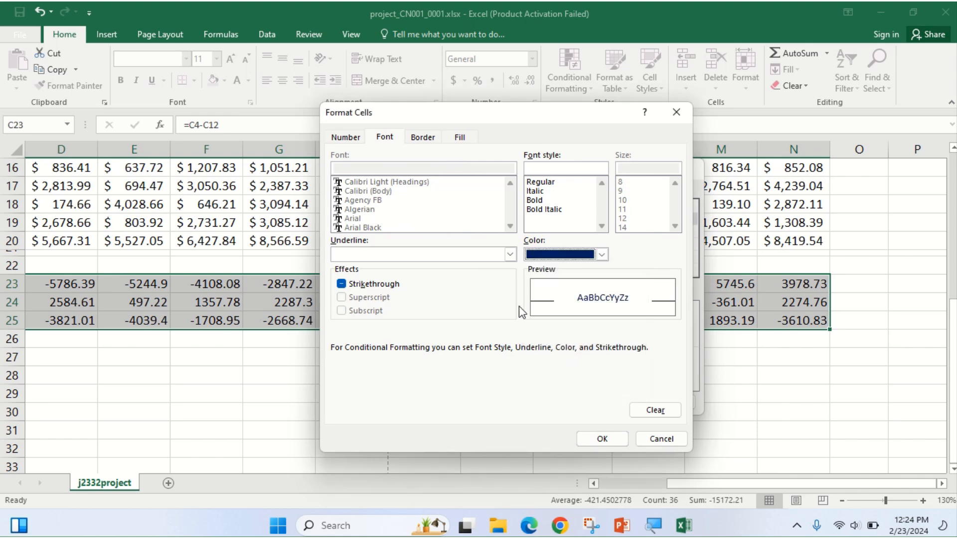
left_click(603, 439)
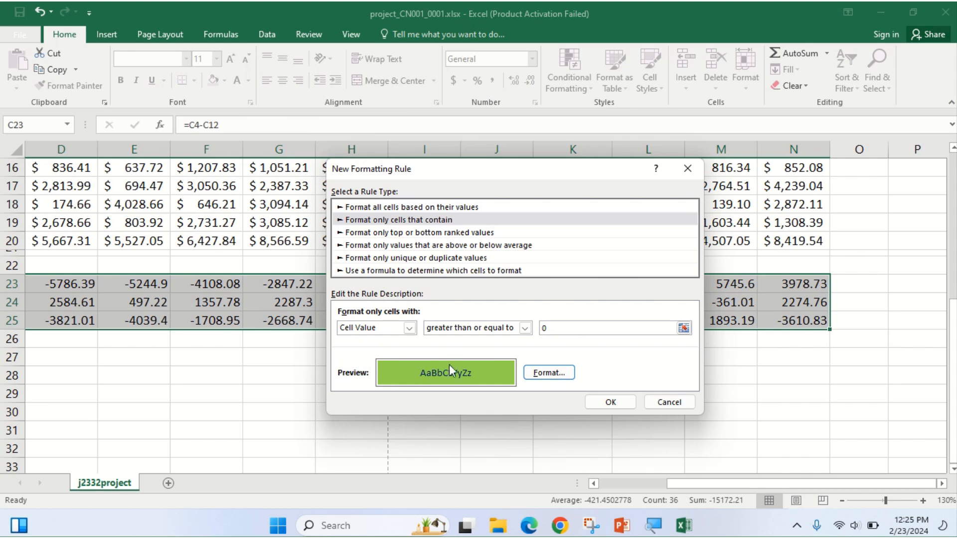
left_click(610, 401)
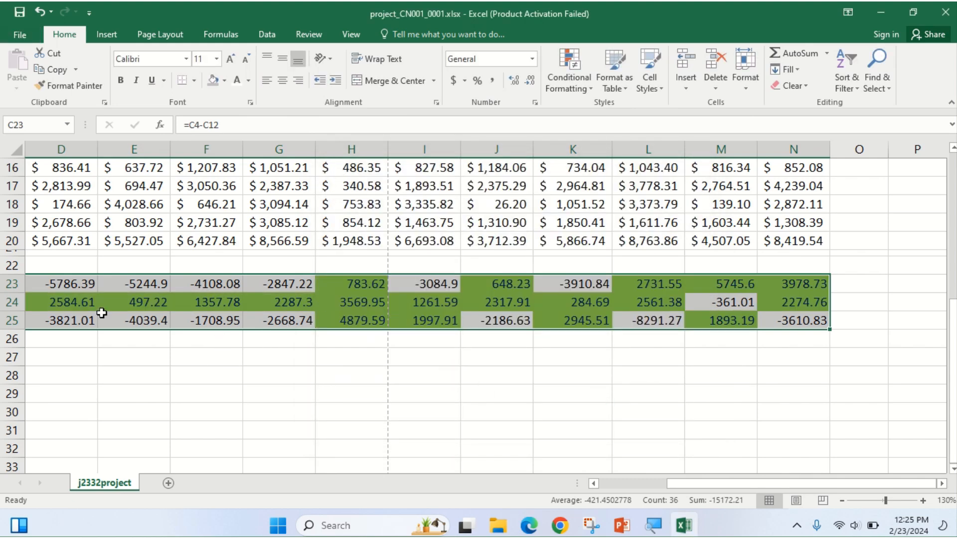
left_click(593, 483)
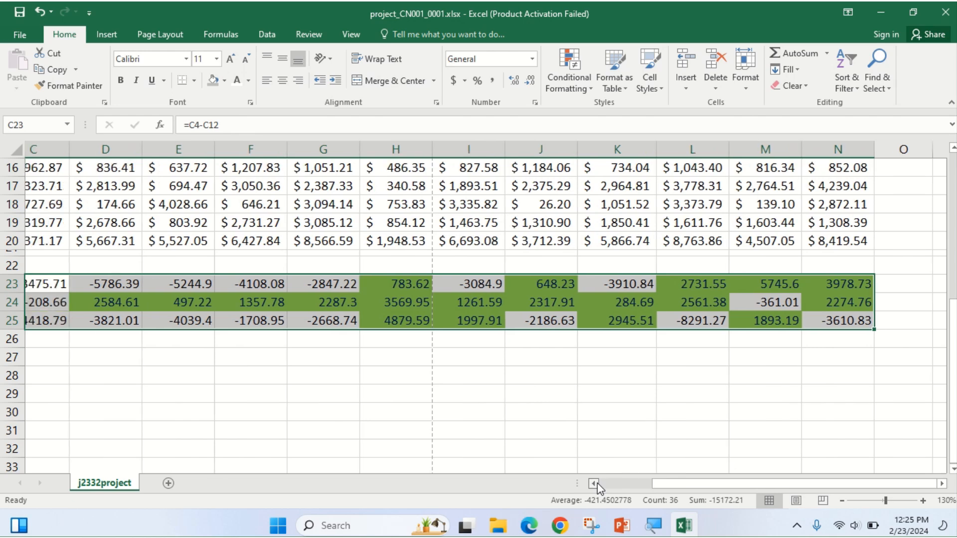
left_click(594, 483)
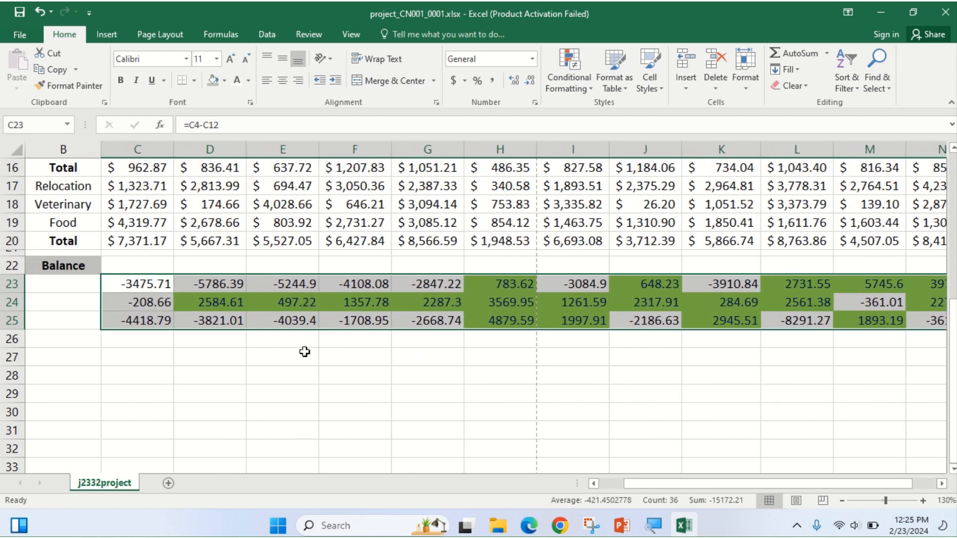
left_click(530, 529)
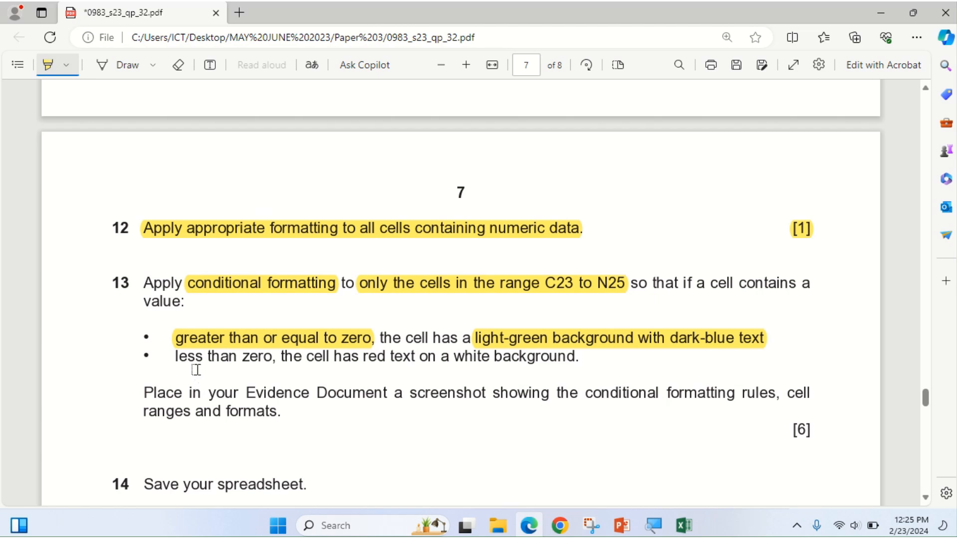
left_click_drag(181, 357, 597, 368)
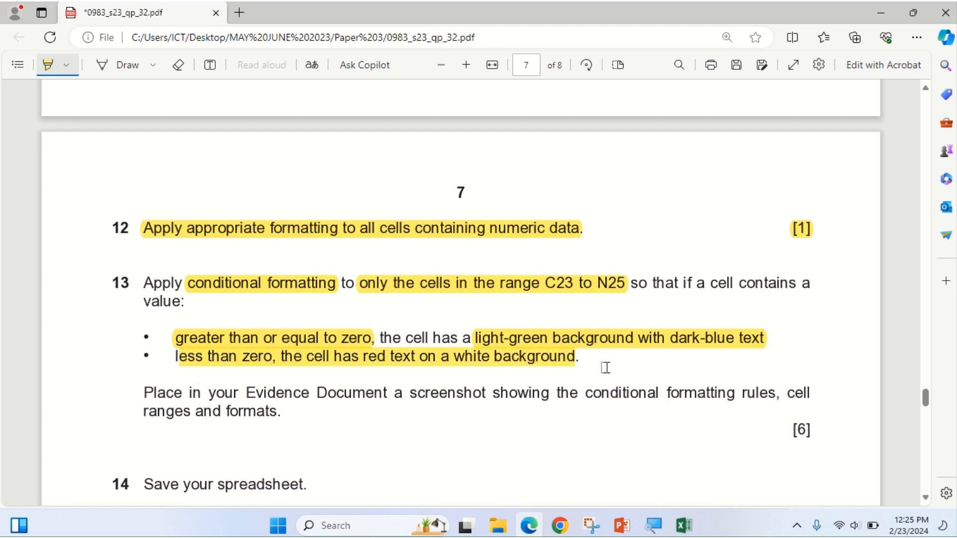
left_click(529, 526)
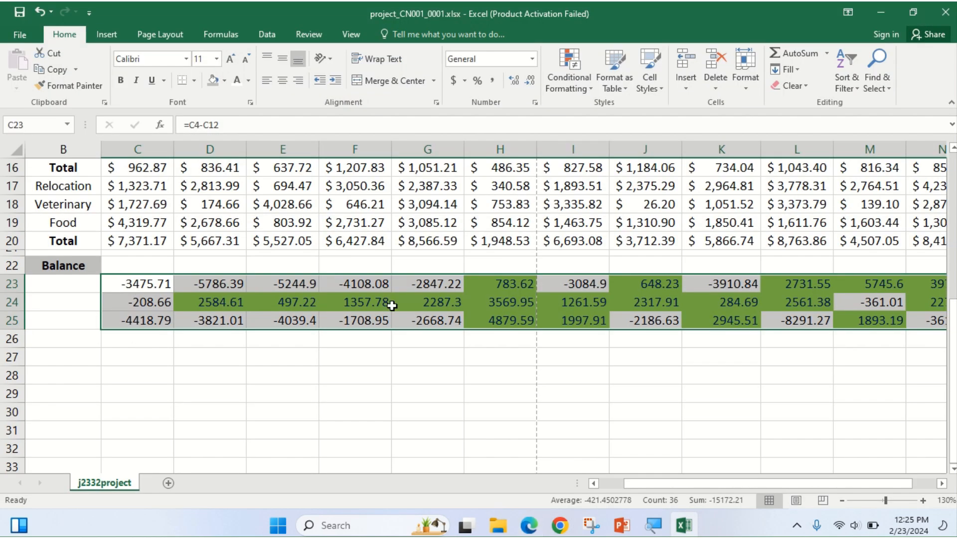
Start a second 'Format only cells that contain' rule with cell value less than 0.
left_click(593, 83)
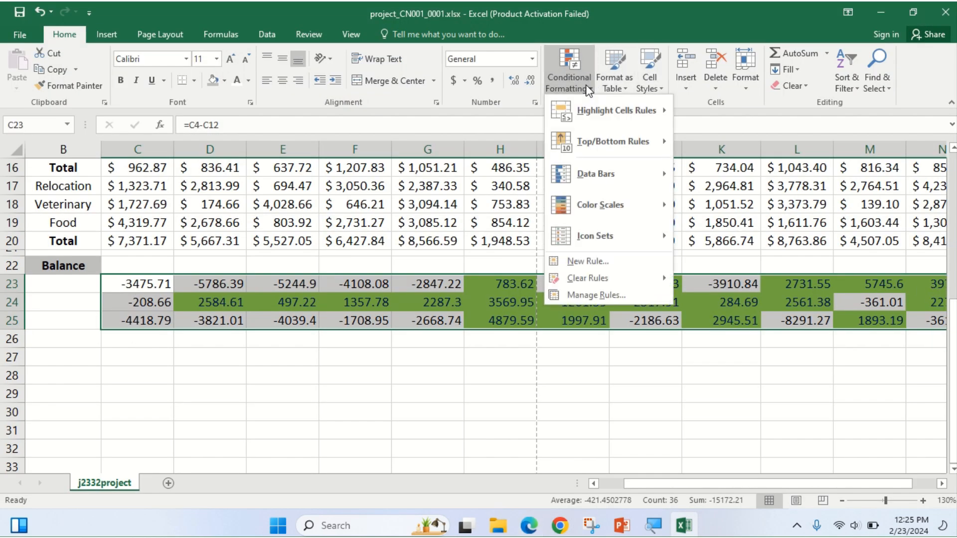
left_click(582, 262)
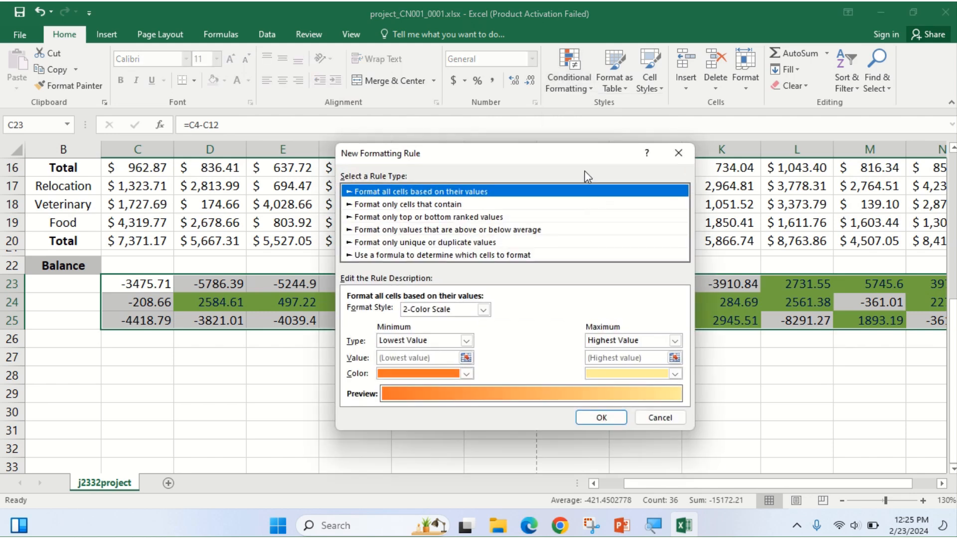
left_click(430, 204)
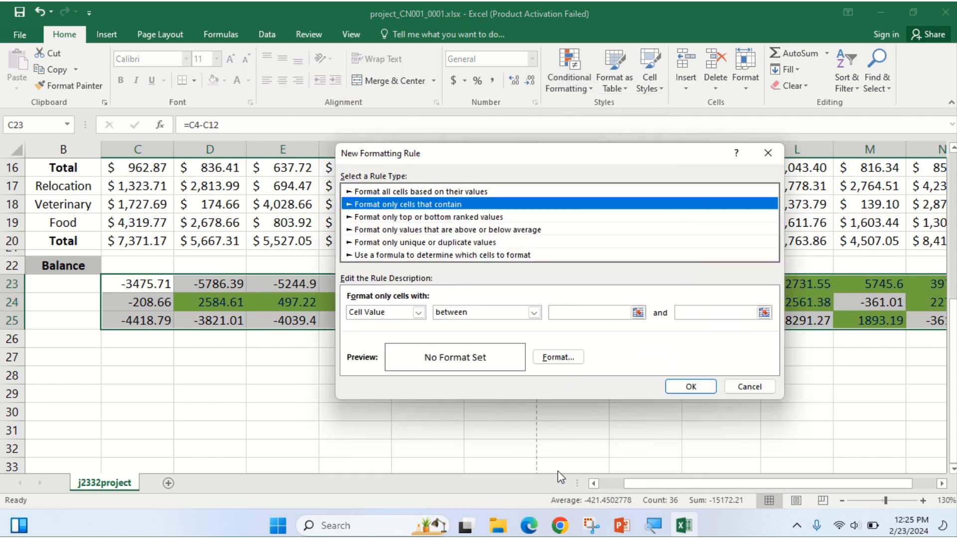
left_click(526, 315)
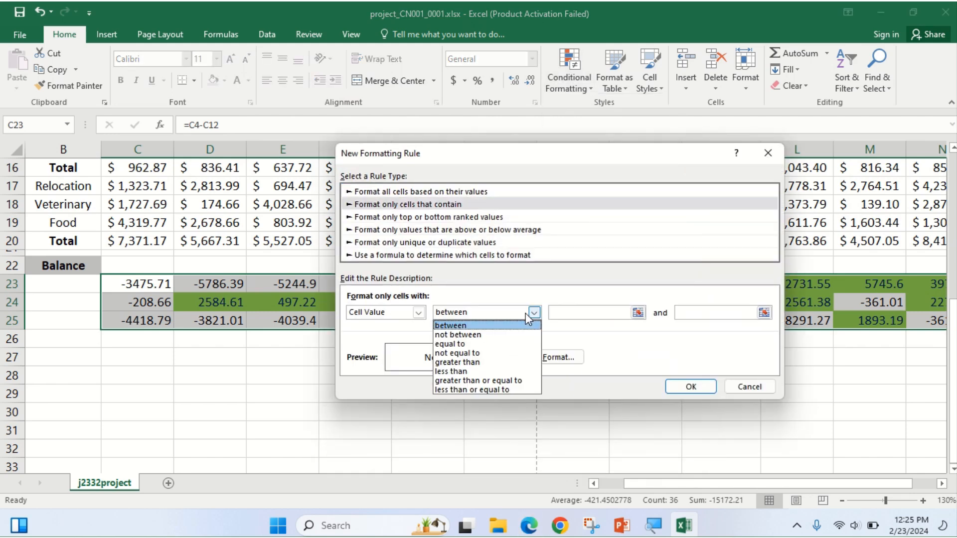
left_click(468, 354)
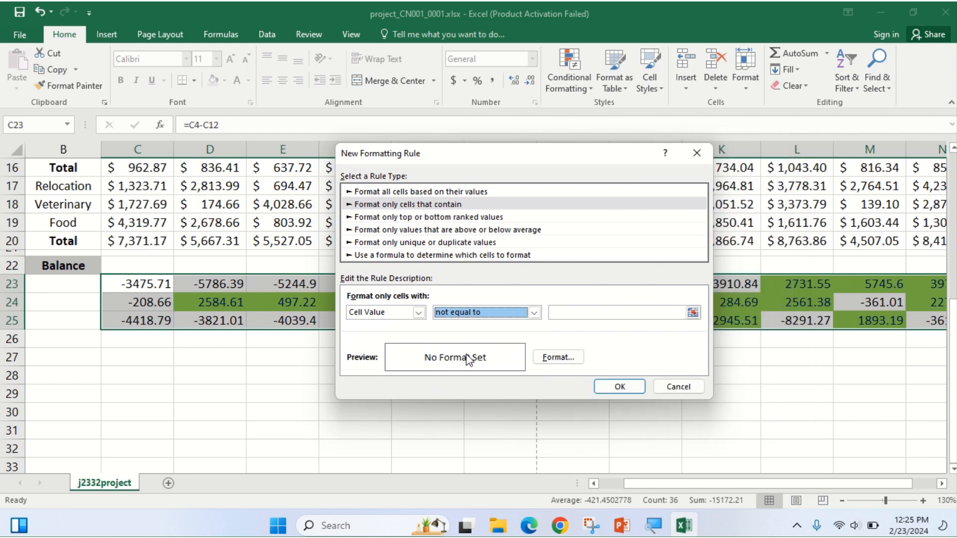
left_click(573, 314)
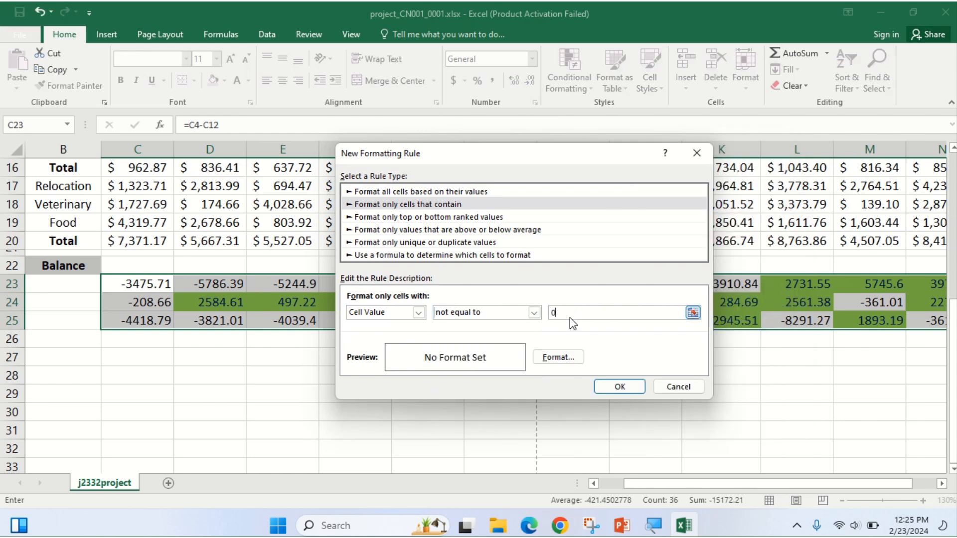
left_click(529, 525)
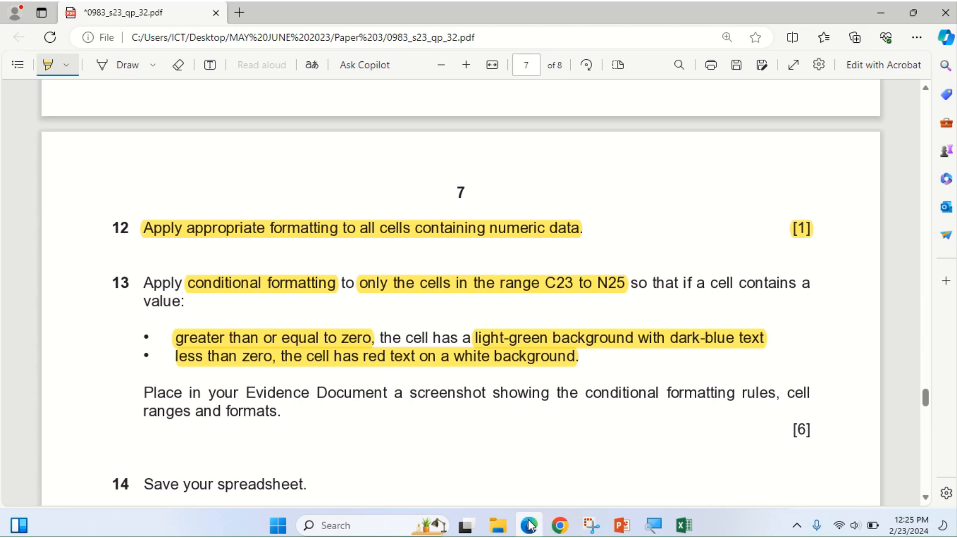
left_click(529, 525)
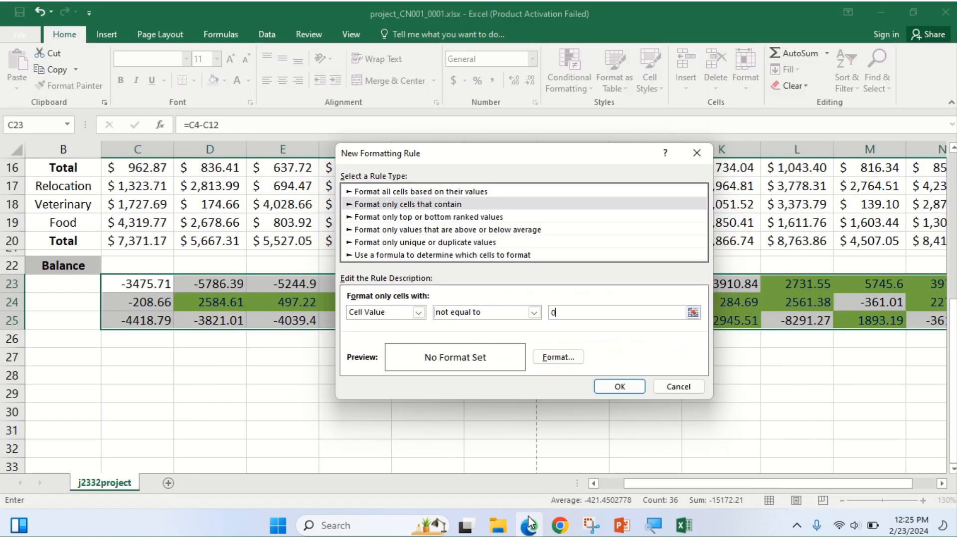
left_click(535, 314)
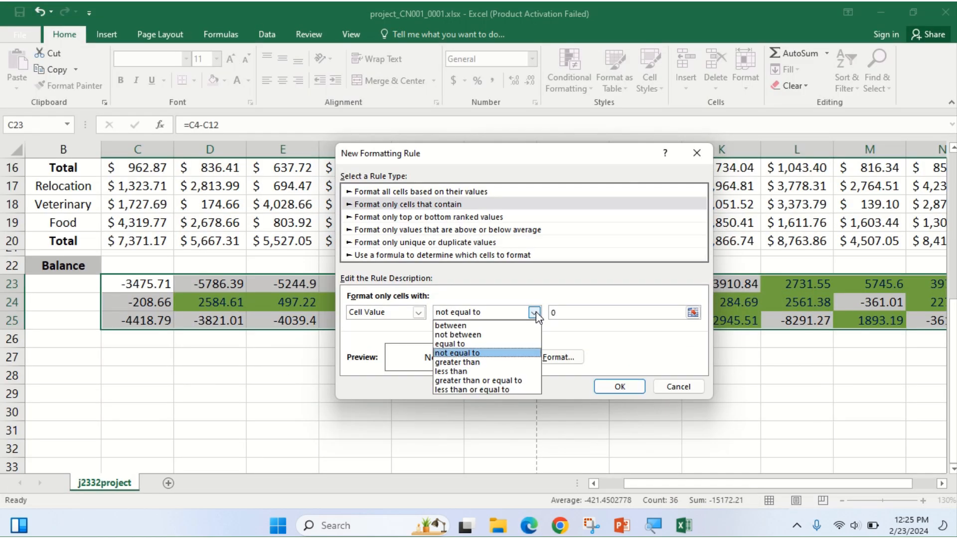
left_click(481, 369)
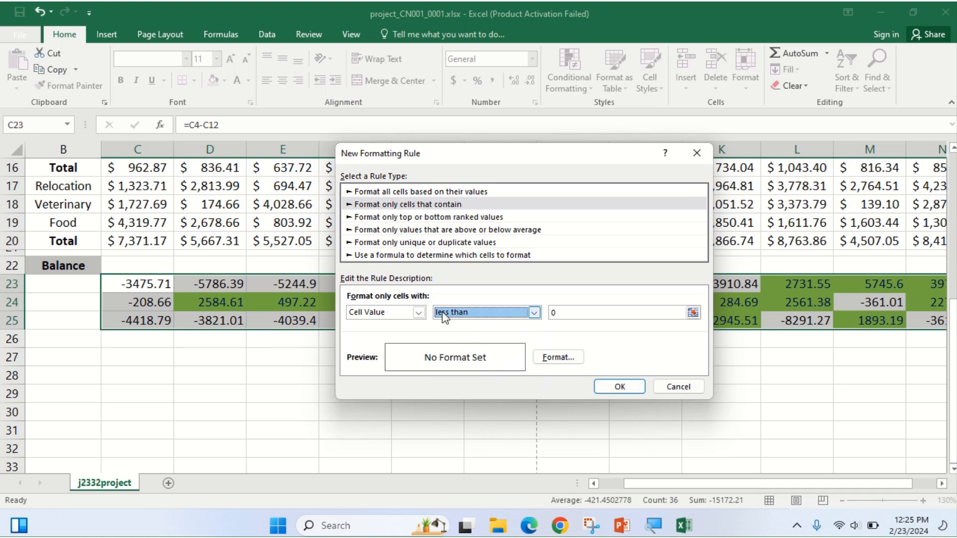
left_click(529, 524)
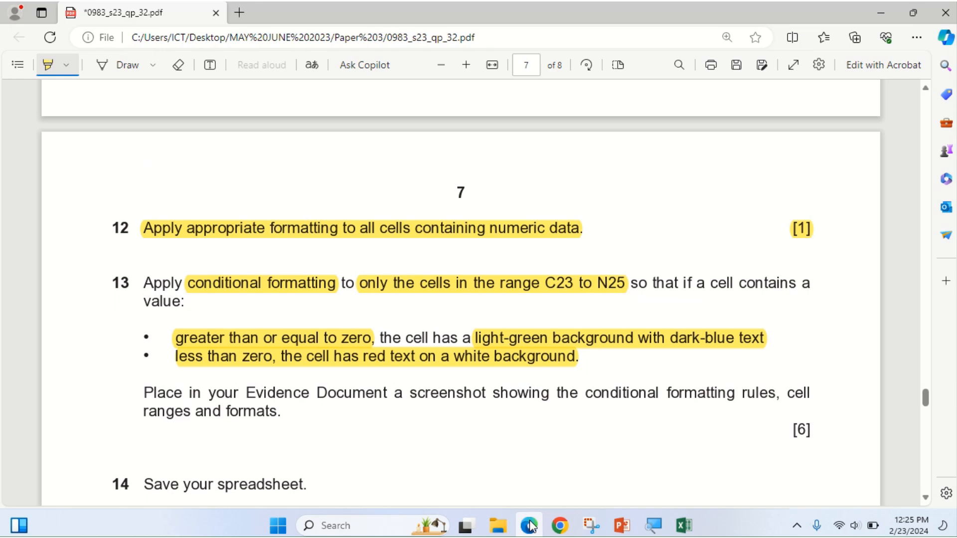
left_click(529, 525)
Give the less-than-0 rule red text on a white fill, save it, and deselect.
left_click(562, 357)
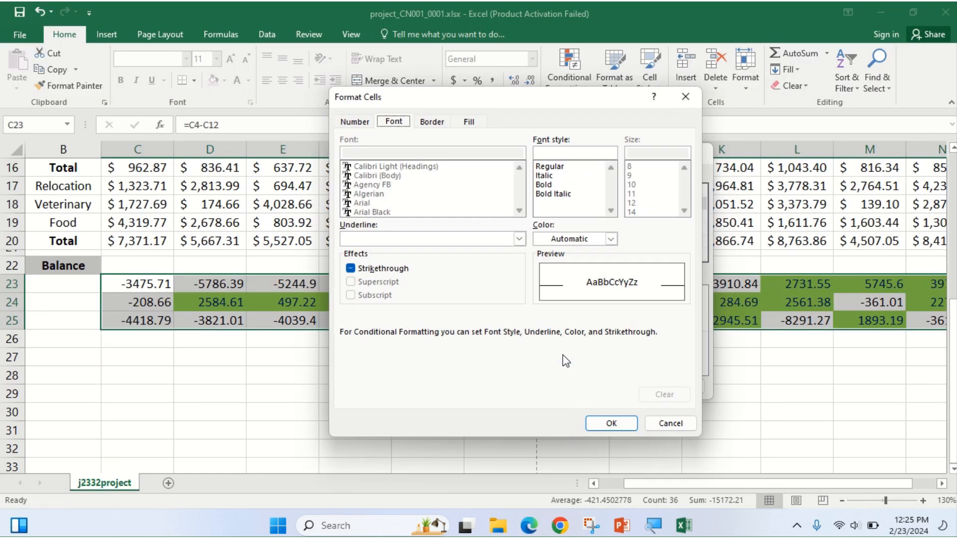
left_click(610, 240)
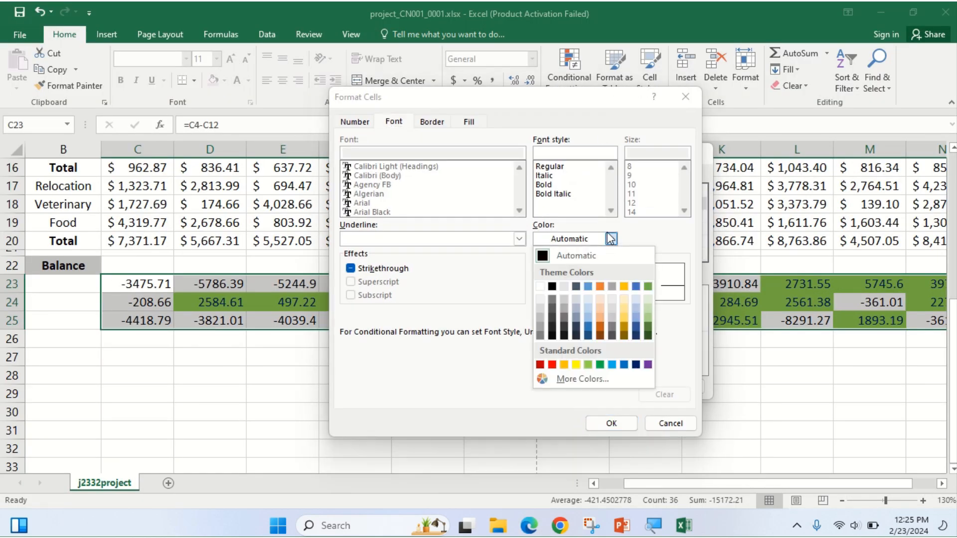
left_click(551, 364)
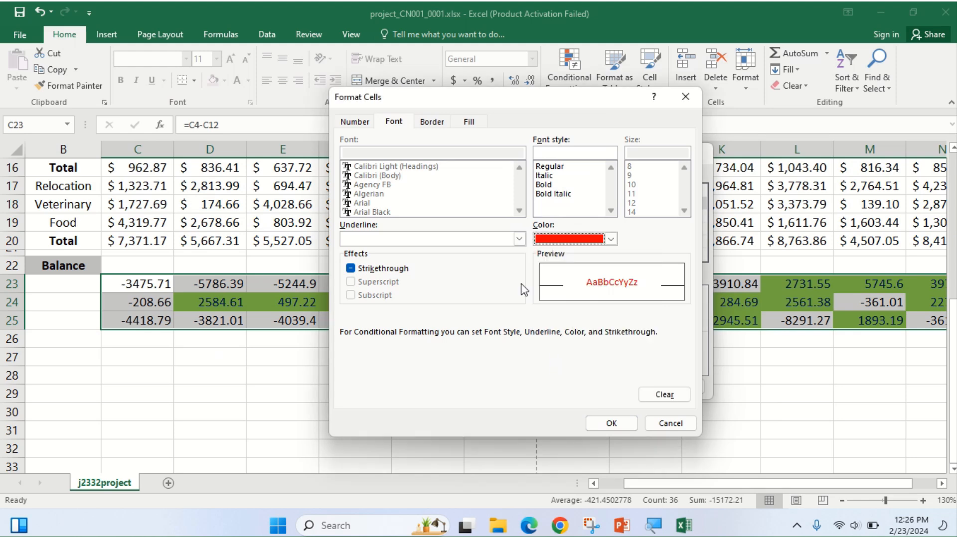
left_click(471, 124)
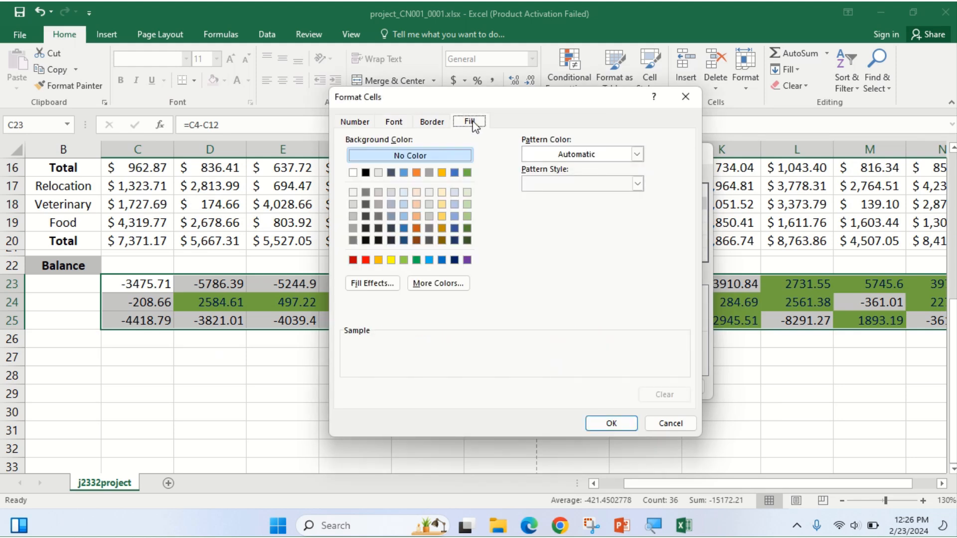
left_click(353, 173)
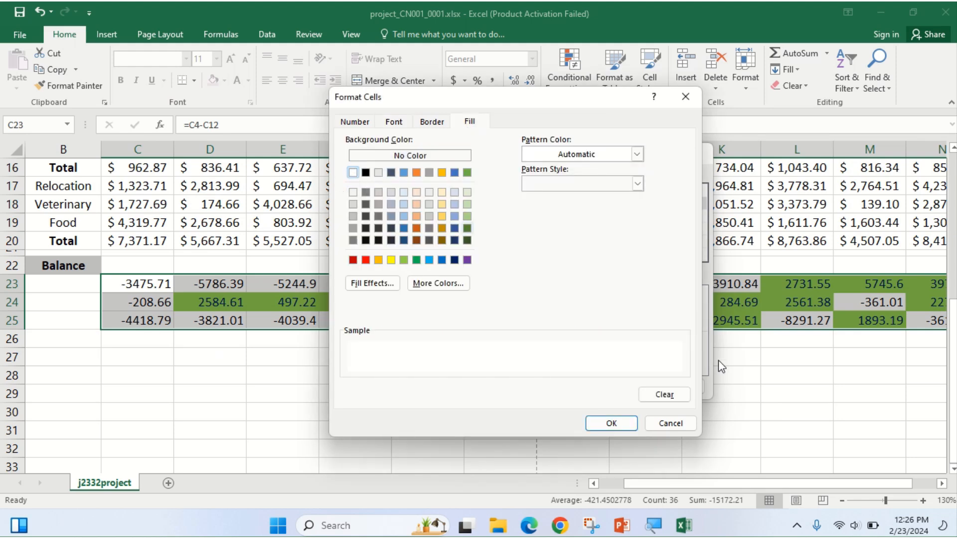
left_click(620, 423)
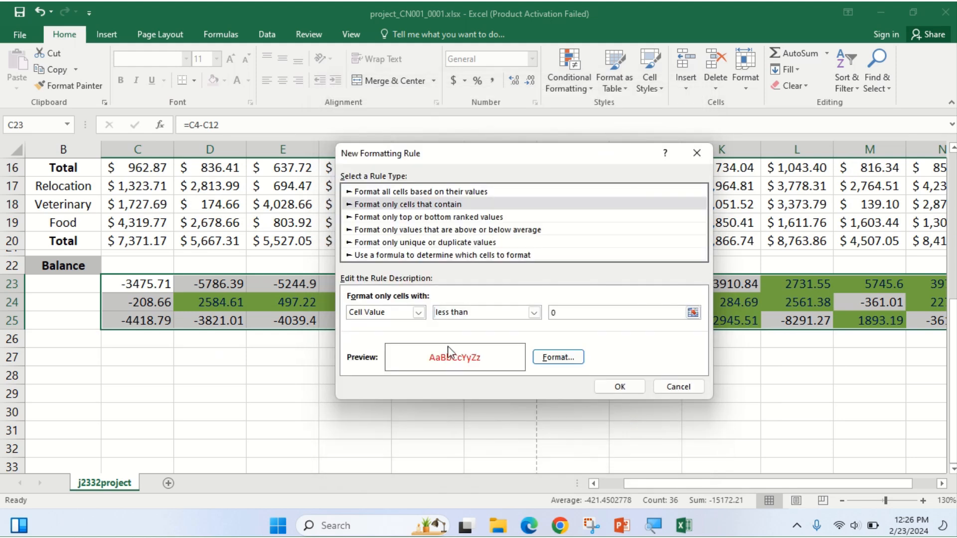
left_click(629, 383)
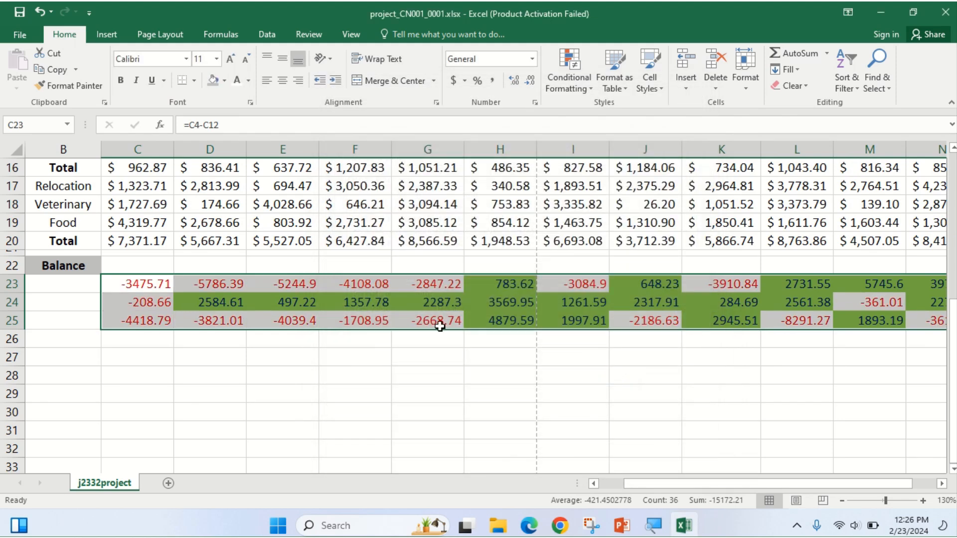
left_click(276, 350)
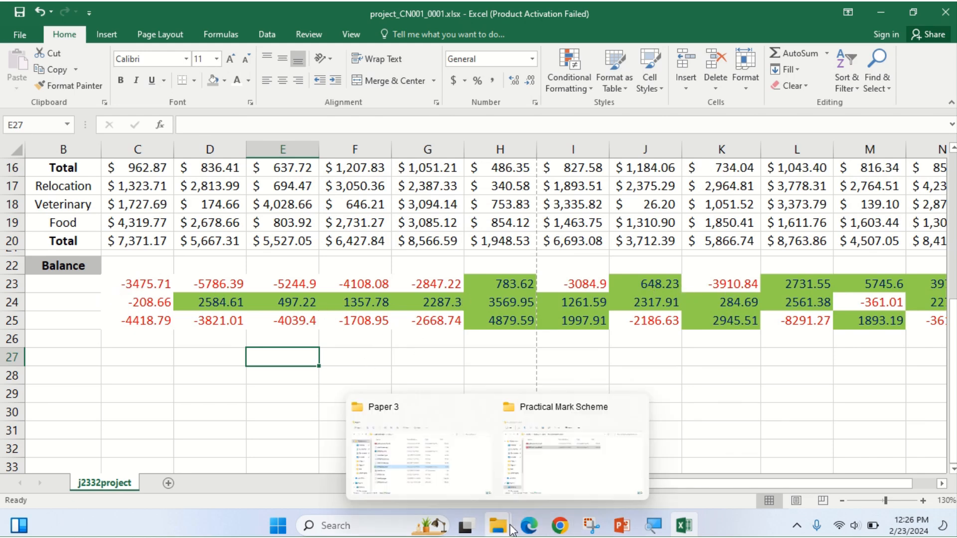
Highlight 'conditional formatting rules' and 'cell ranges and formats', then reselect C23:N25 in Excel.
left_click(526, 530)
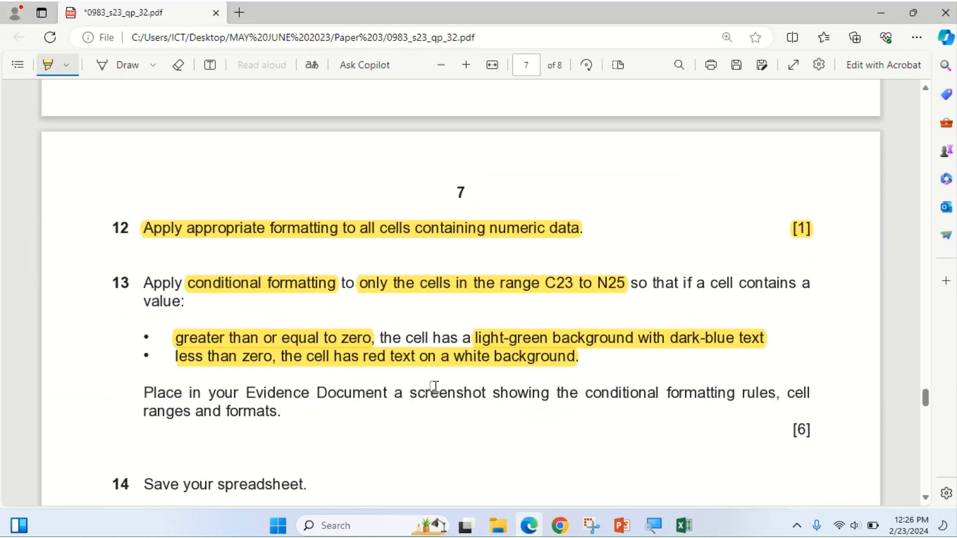
scroll(434, 386, "down", 1)
left_click_drag(583, 332, 773, 341)
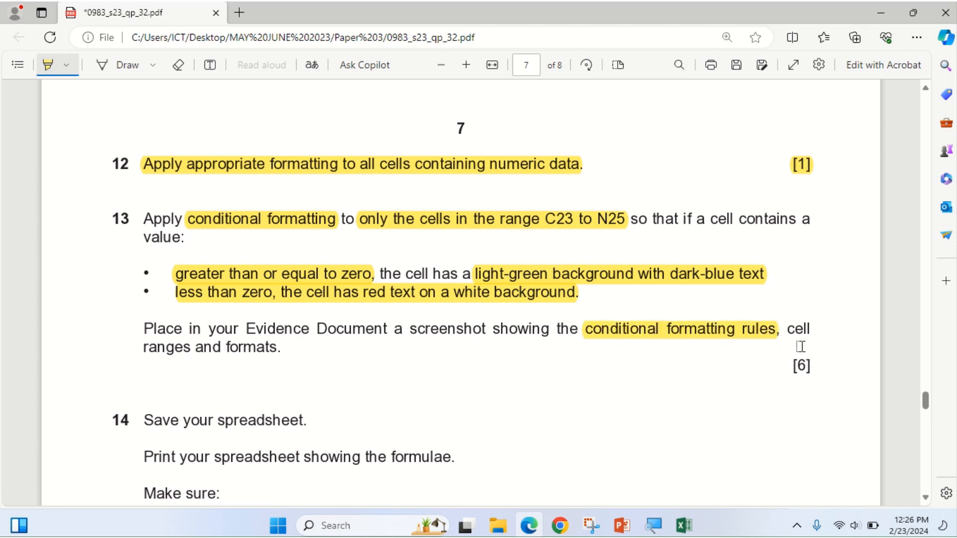
left_click_drag(791, 333, 282, 352)
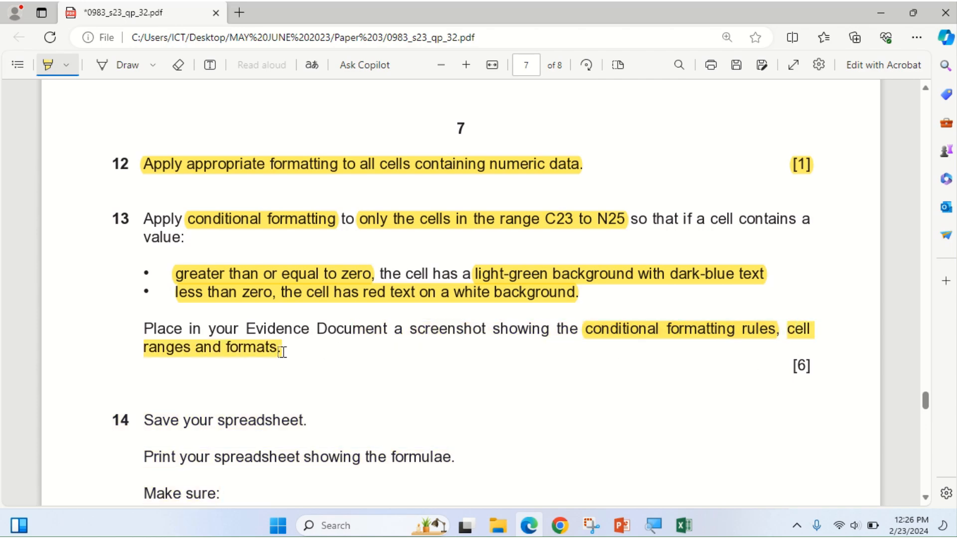
left_click(525, 527)
left_click(131, 283)
left_click_drag(131, 283, 810, 319)
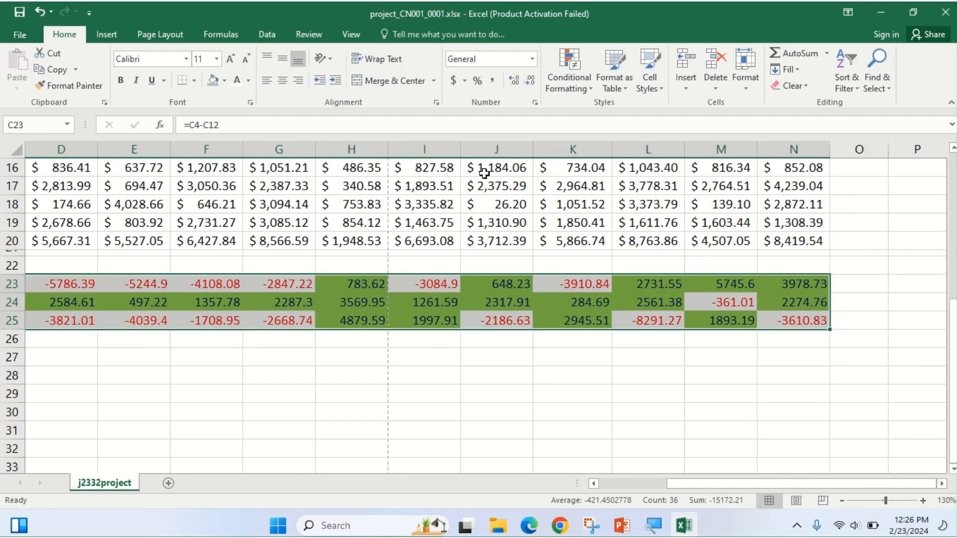
Open Manage Rules to list the <0 and >=0 rules applied to $C$23:$N$25.
left_click(582, 82)
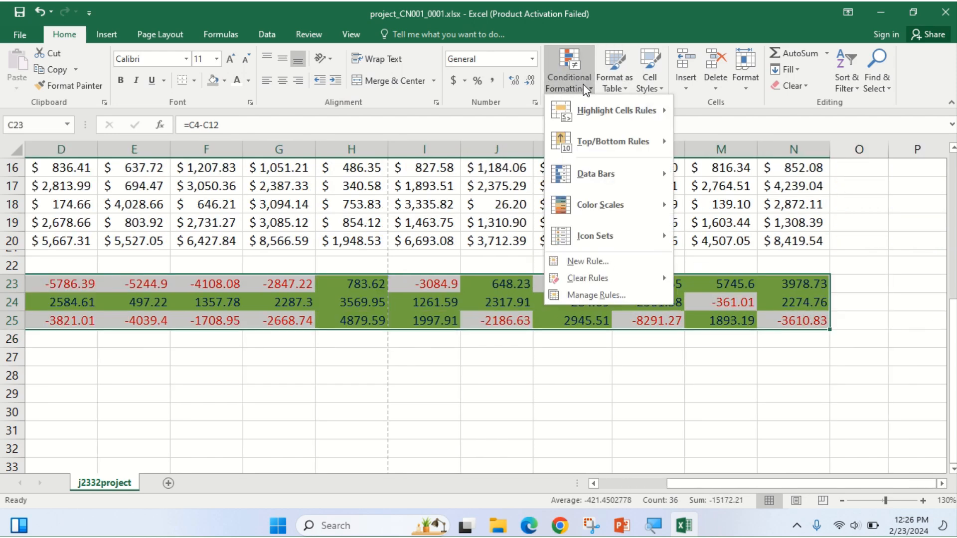
left_click(600, 296)
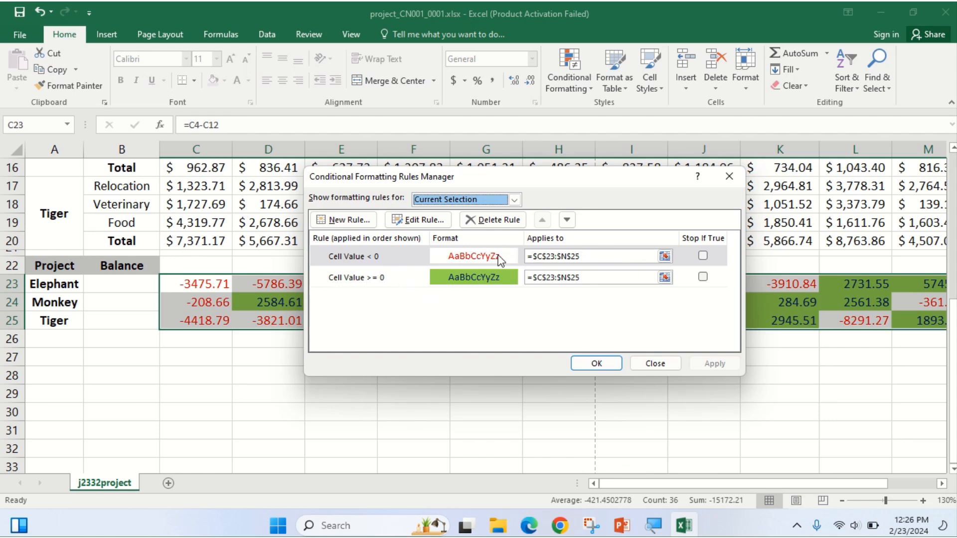
left_click(529, 526)
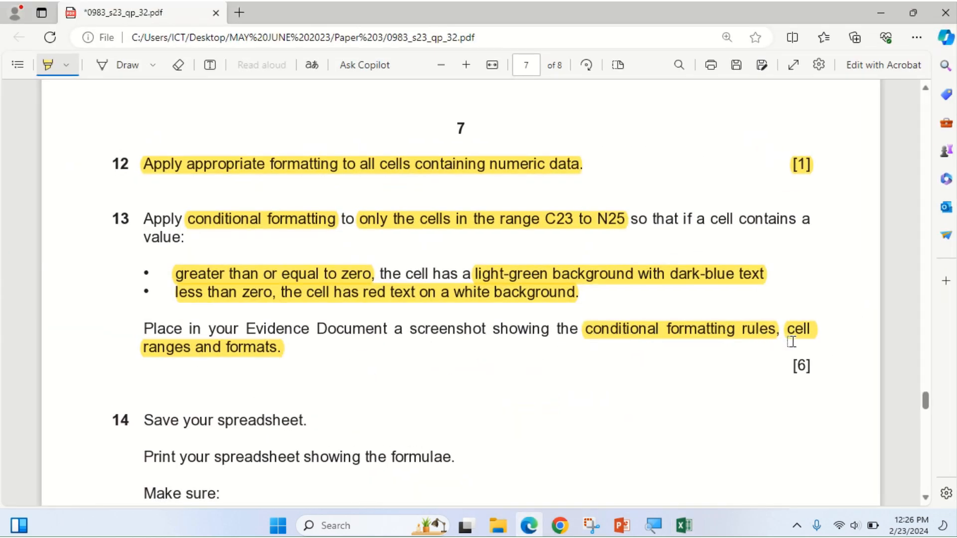
left_click(529, 526)
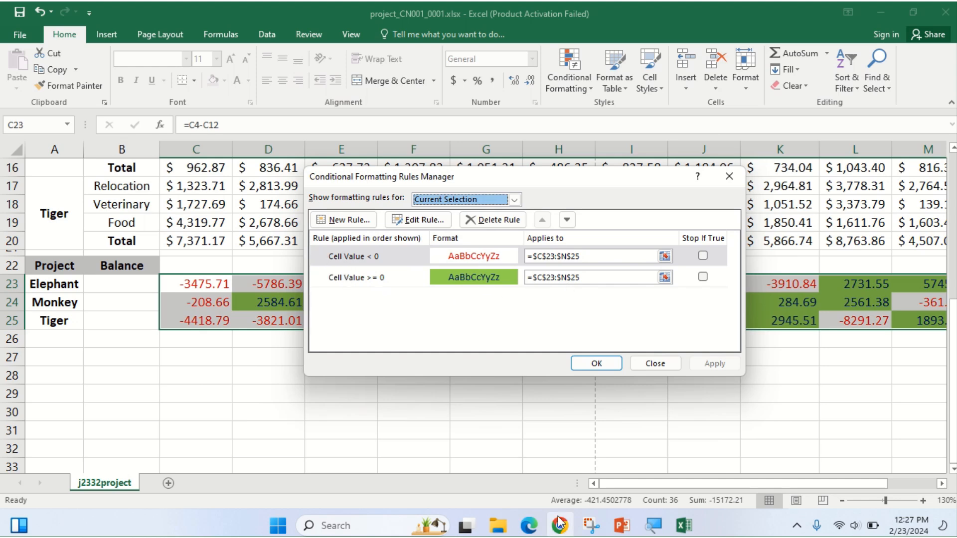
left_click(528, 529)
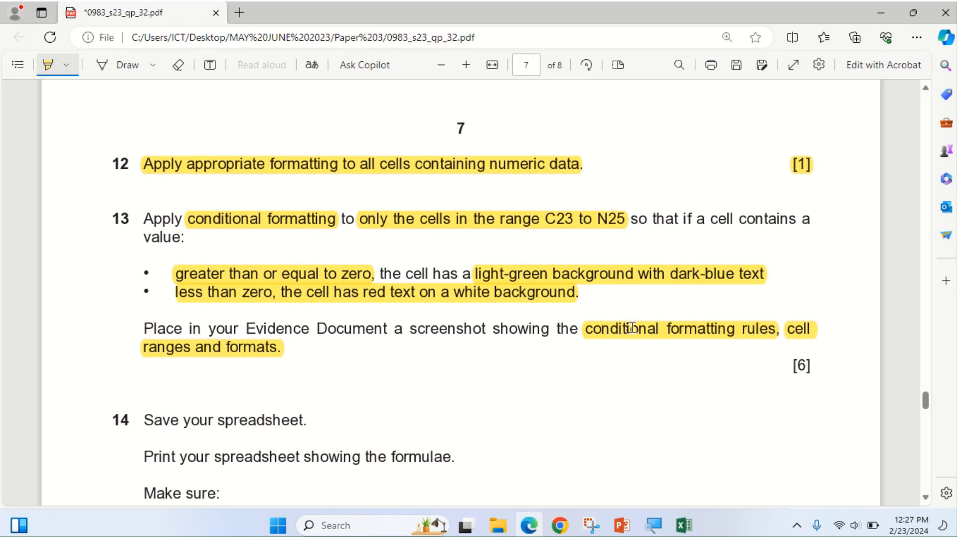
left_click(530, 526)
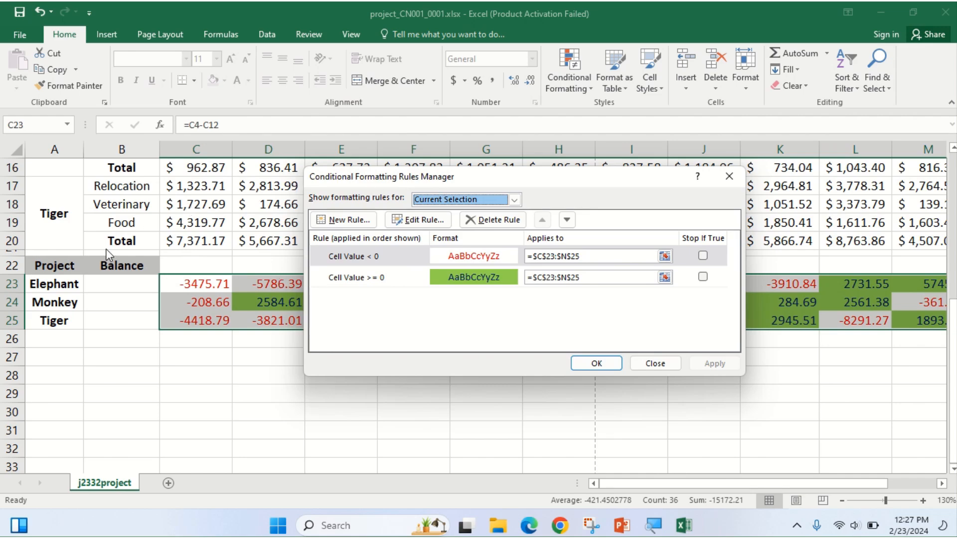
Snip a screenshot of the Rules Manager's two balance rules for $C$23:$N$25.
key("super+shift+s")
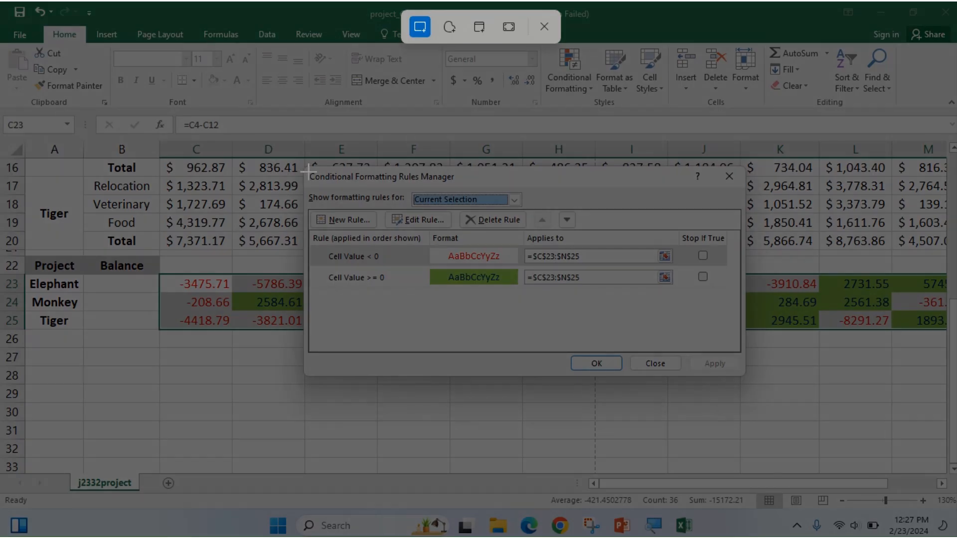
left_click_drag(307, 168, 744, 374)
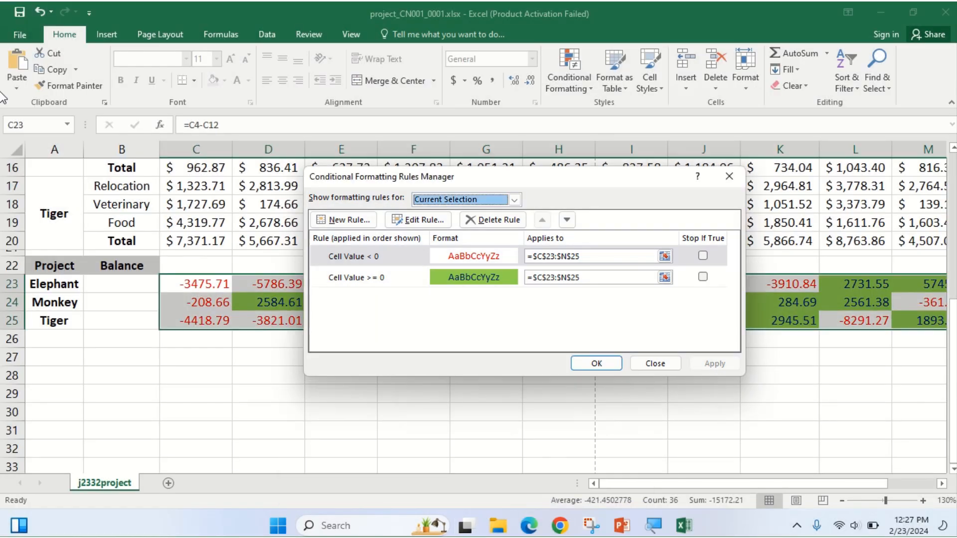
mouse_move(360, 4)
left_click(428, 60)
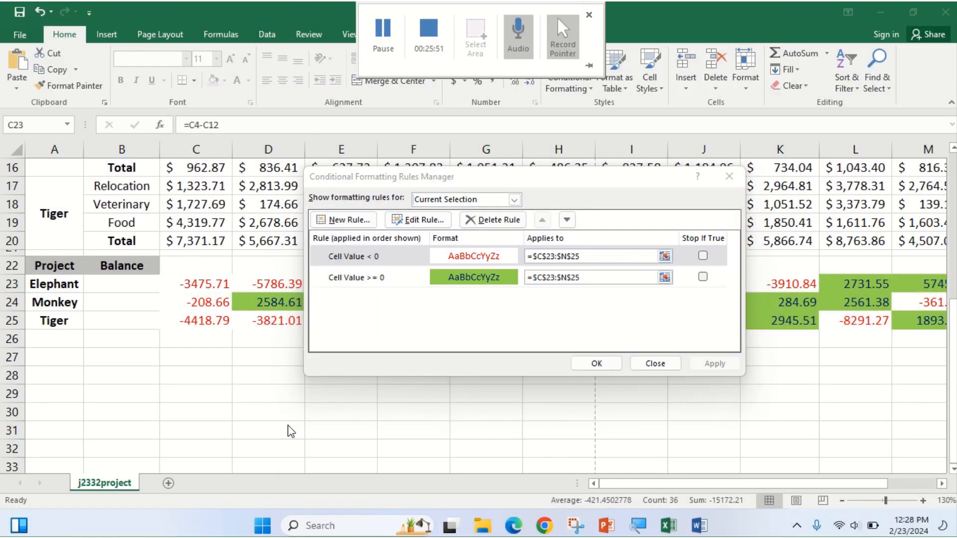
Paste the rules screenshot under the EVIDENCE 4 heading in the Word evidence document.
left_click(694, 528)
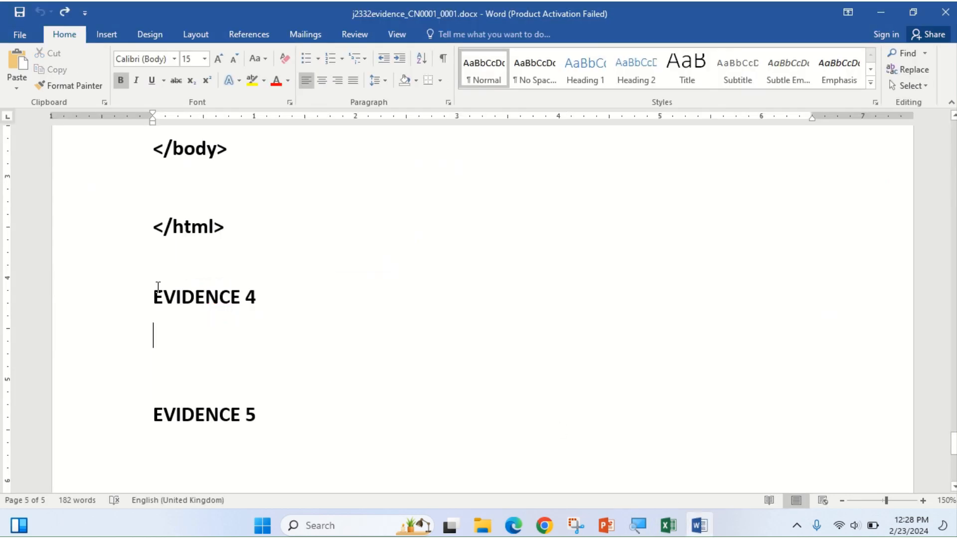
left_click(17, 64)
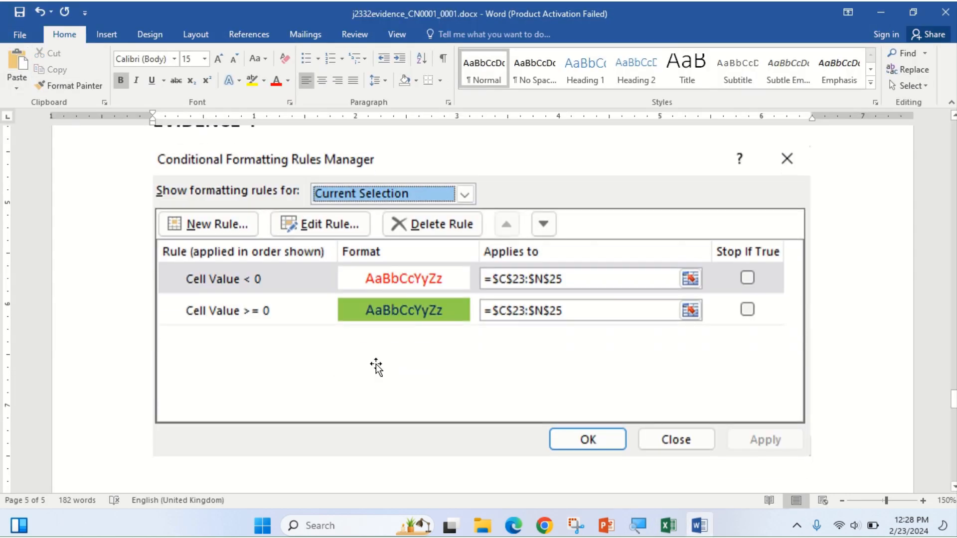
scroll(466, 319, "up", 3)
scroll(473, 340, "down", 1)
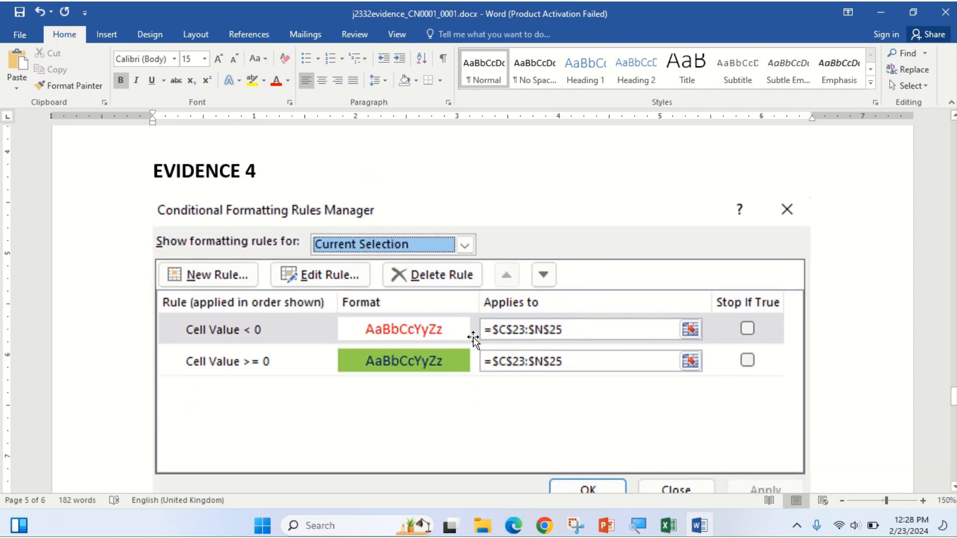
scroll(508, 445, "down", 1)
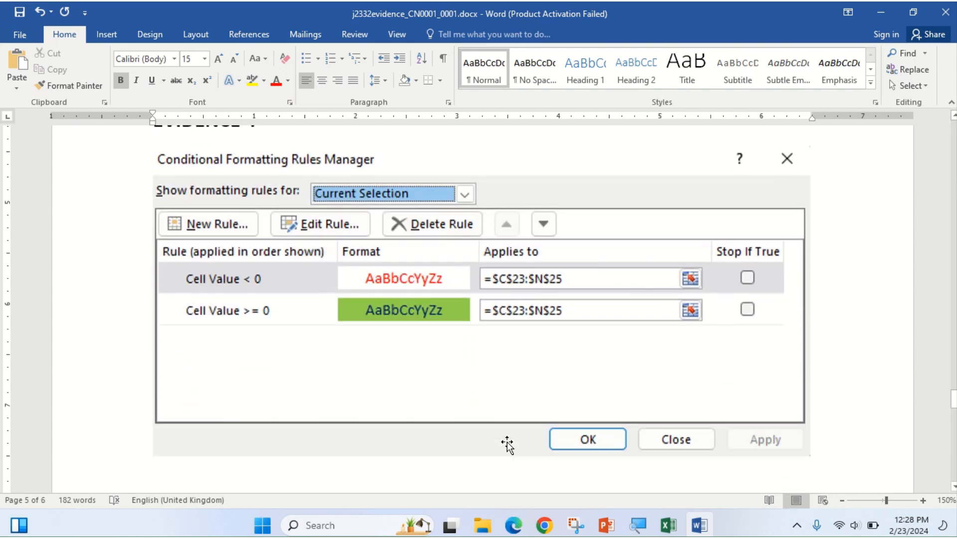
Highlight question 14's 'Save your spreadsheet.' and print-showing-formulae lines in the exam paper.
left_click(512, 532)
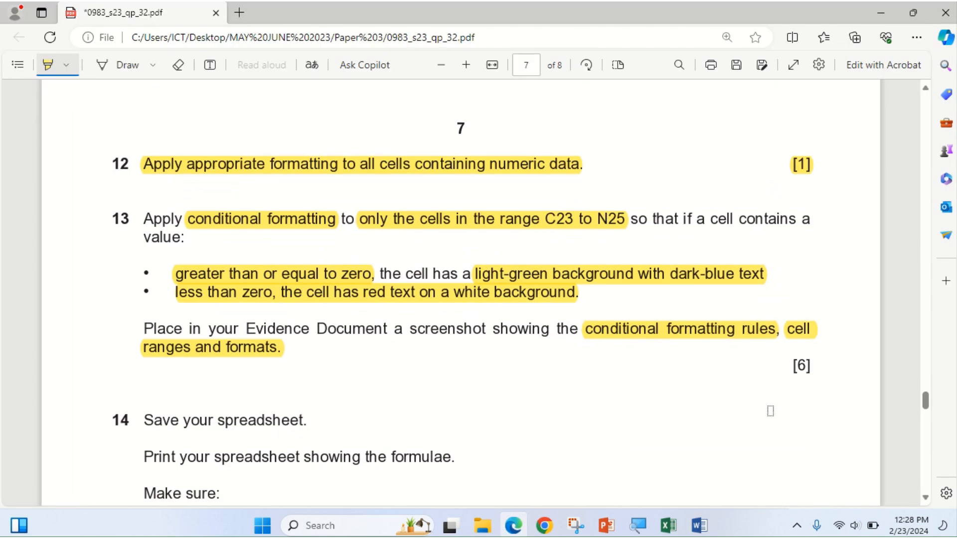
scroll(351, 392, "down", 3)
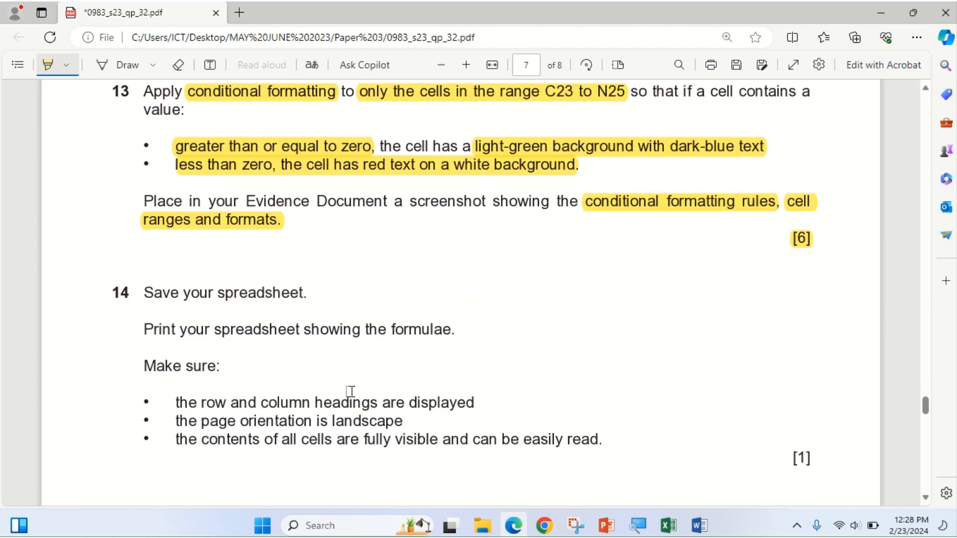
left_click_drag(149, 293, 305, 294)
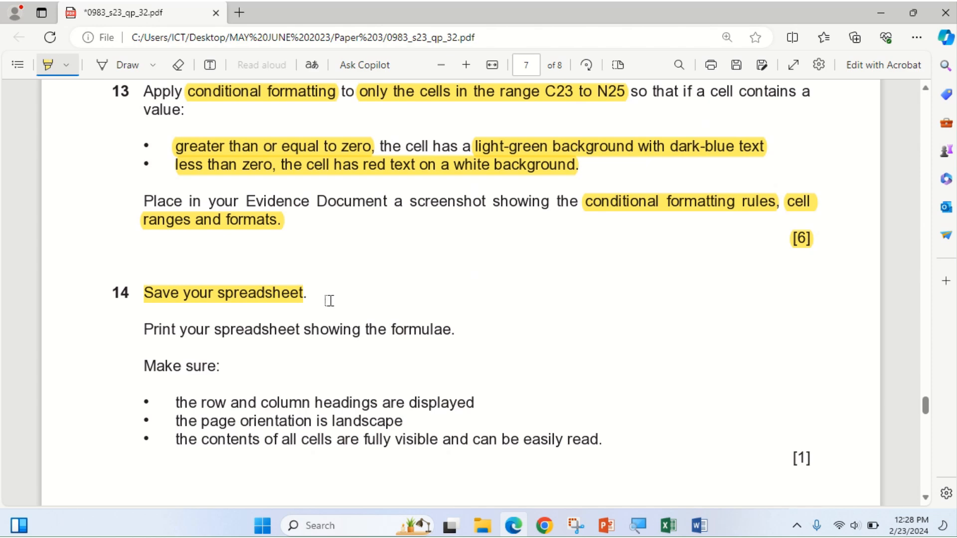
left_click_drag(129, 330, 466, 337)
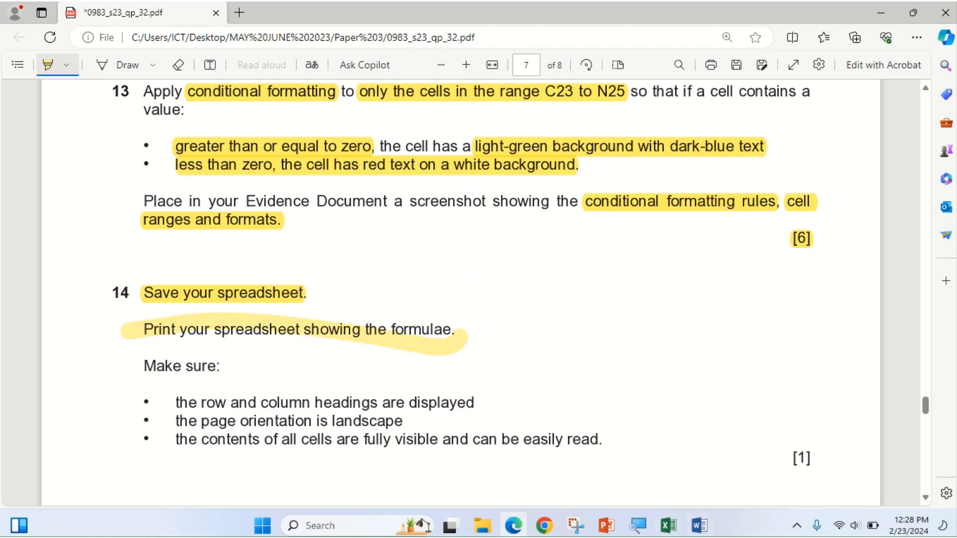
left_click(668, 525)
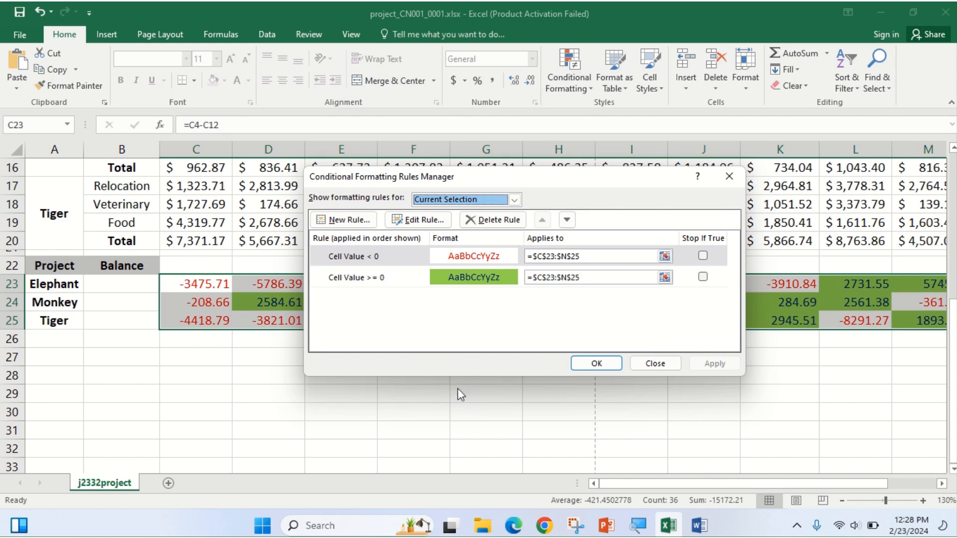
Close the Conditional Formatting Rules Manager with OK and save the workbook.
left_click(603, 363)
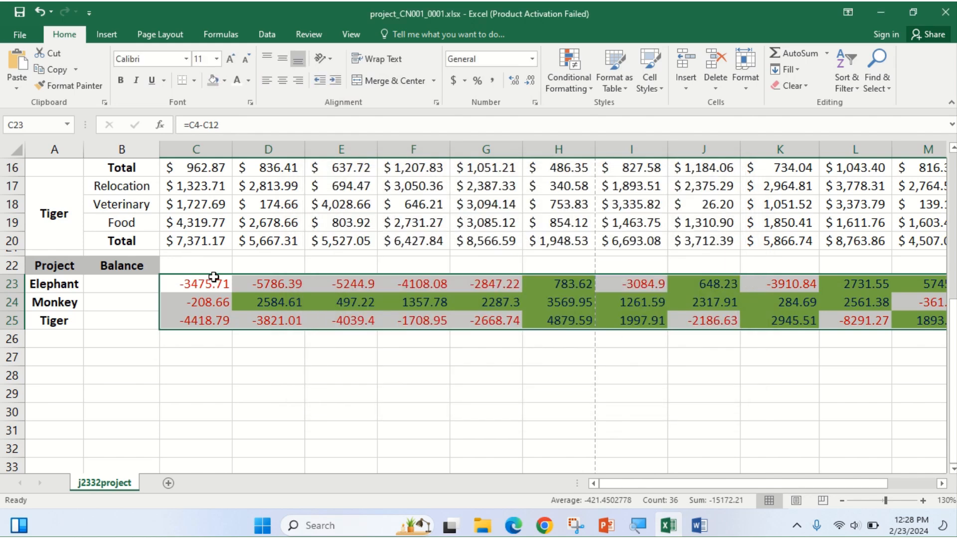
left_click(14, 34)
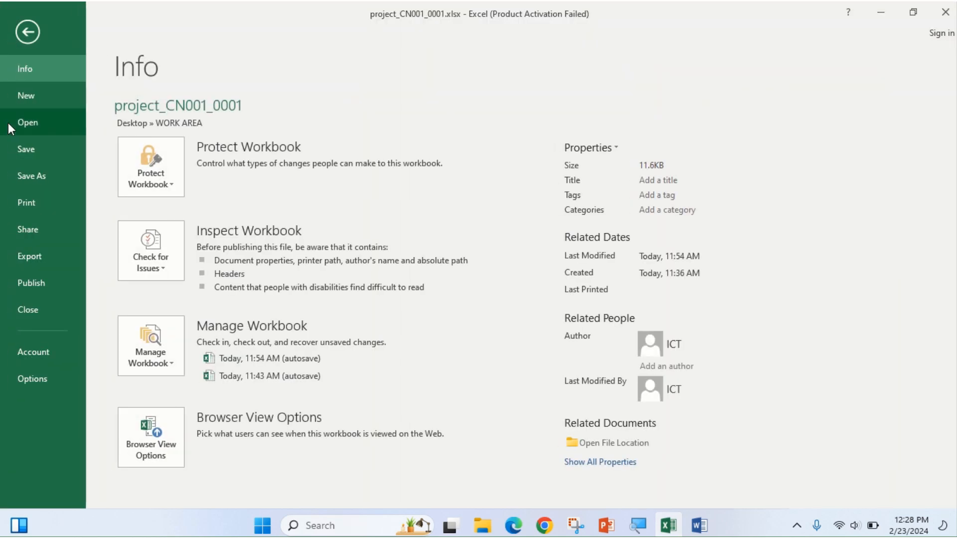
left_click(18, 148)
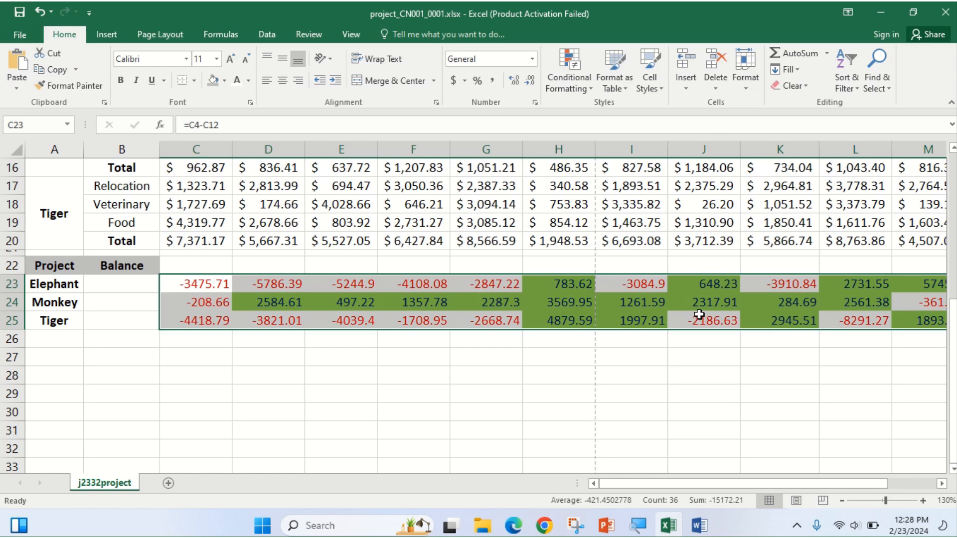
scroll(563, 254, "up", 3)
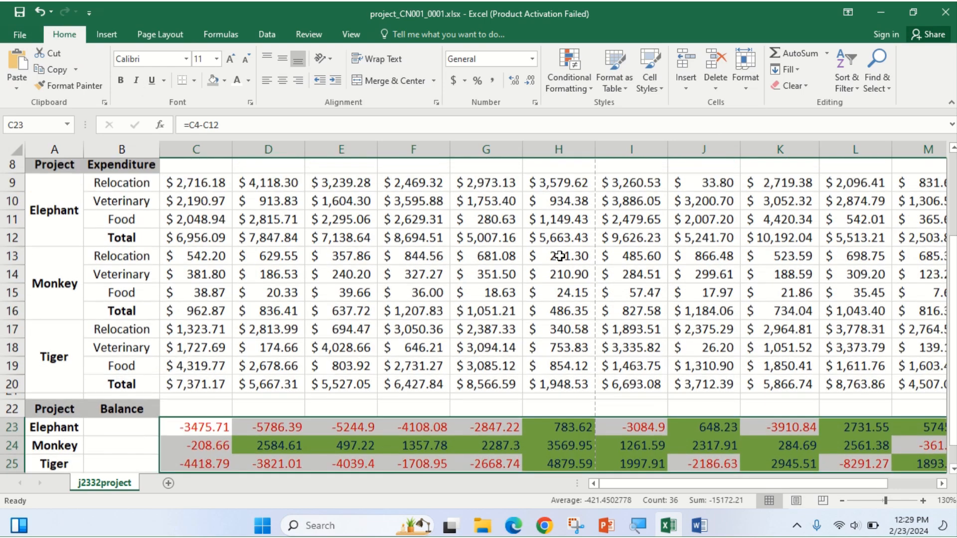
scroll(299, 223, "up", 3)
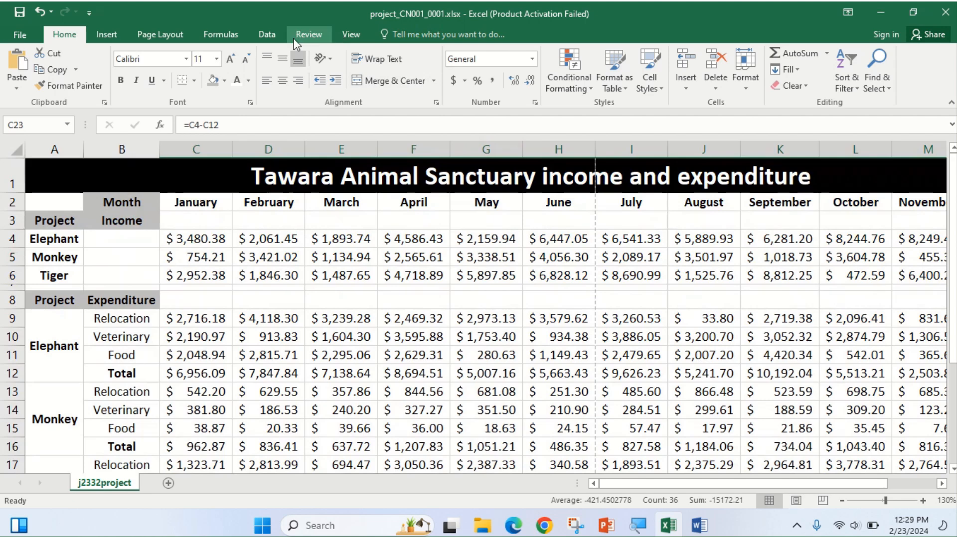
left_click(222, 36)
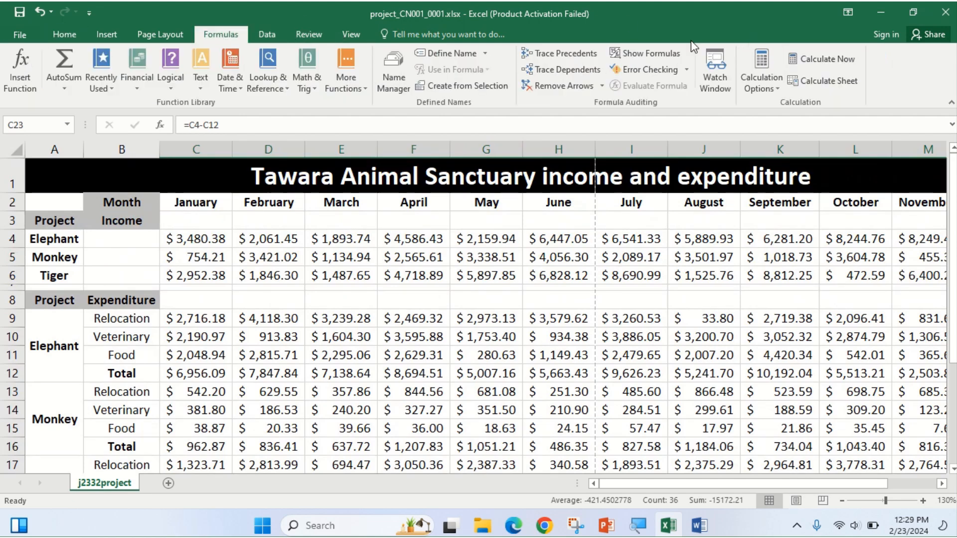
Show formulas on the sheet and fit columns A through I to their contents.
left_click(647, 53)
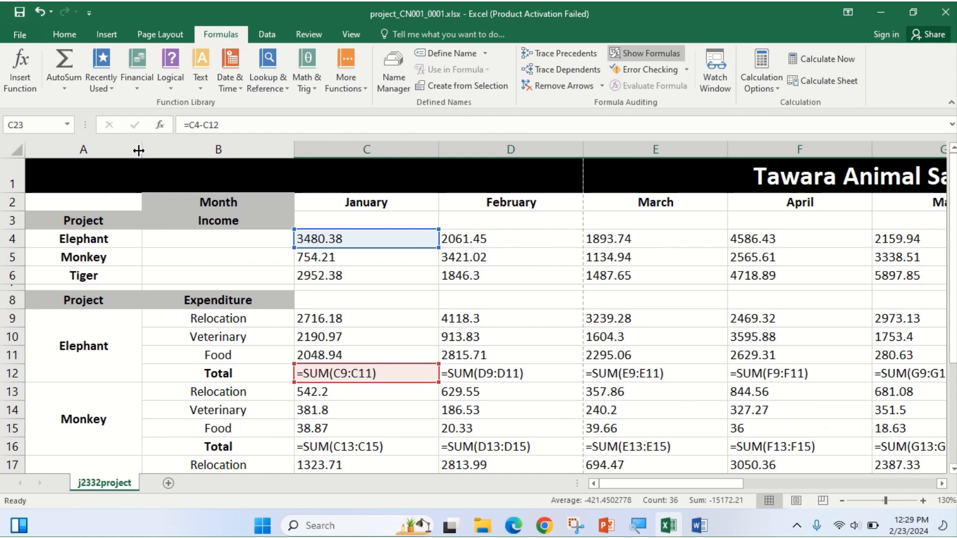
left_click_drag(139, 150, 80, 149)
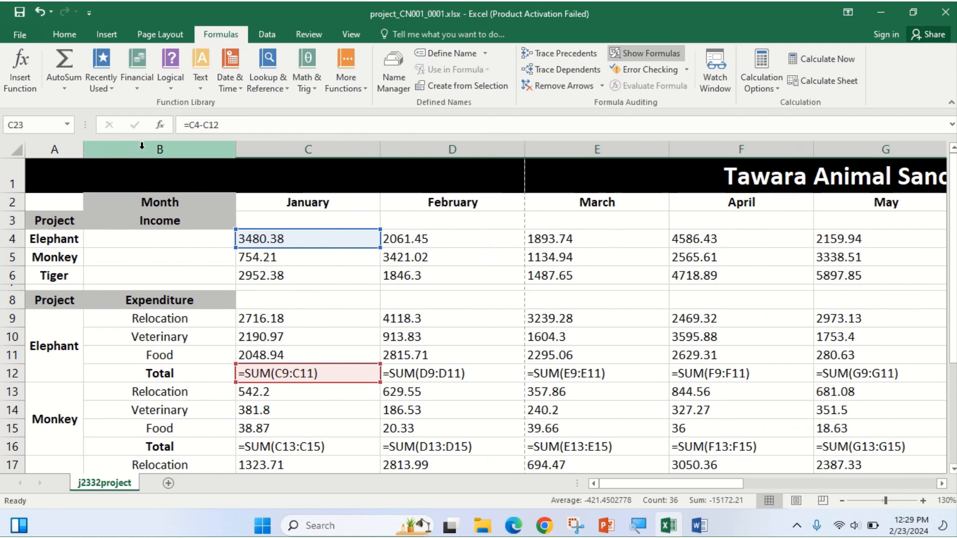
double_click(237, 145)
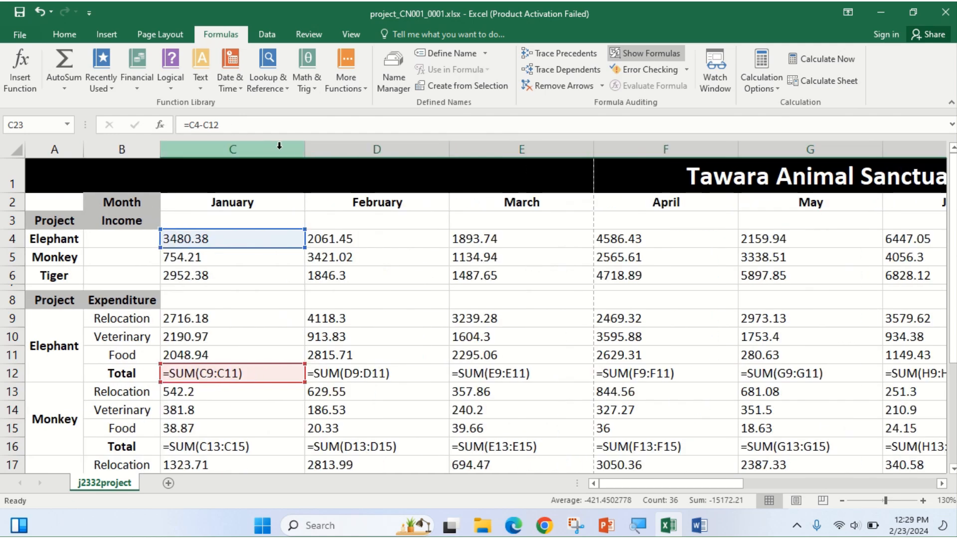
double_click(306, 144)
double_click(400, 149)
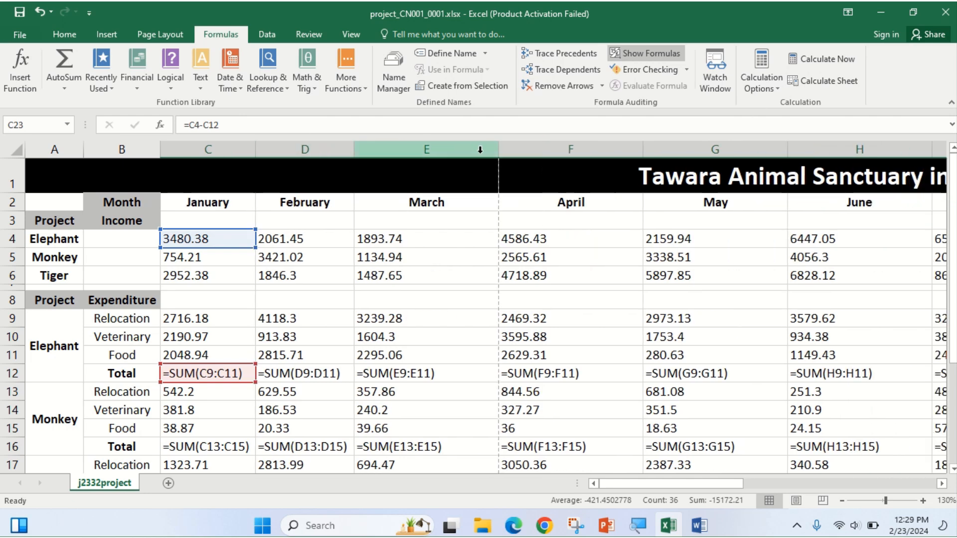
double_click(503, 150)
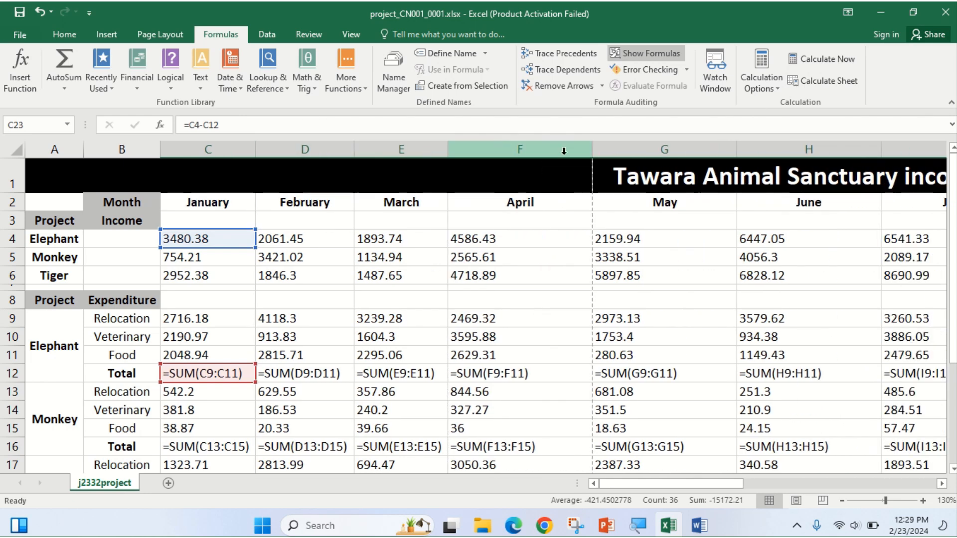
double_click(593, 149)
double_click(687, 149)
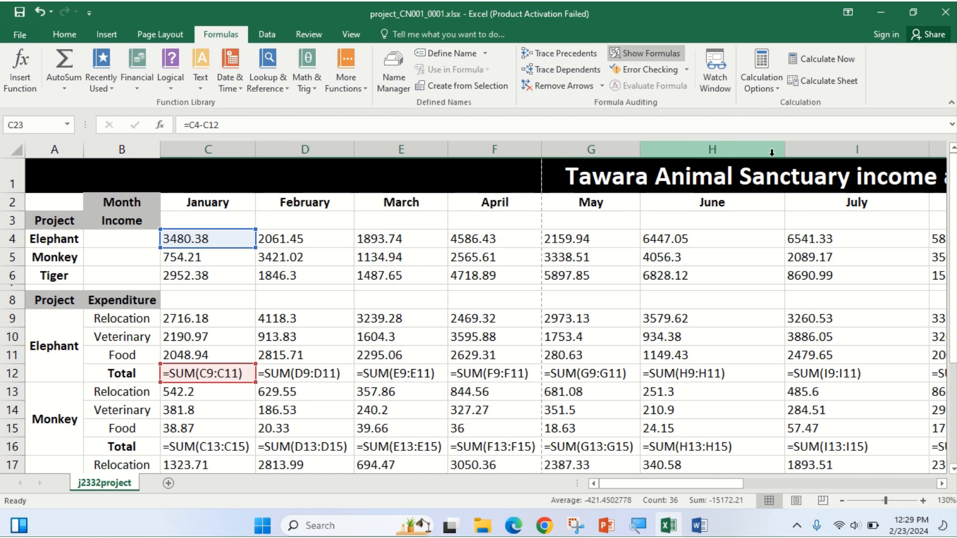
double_click(785, 149)
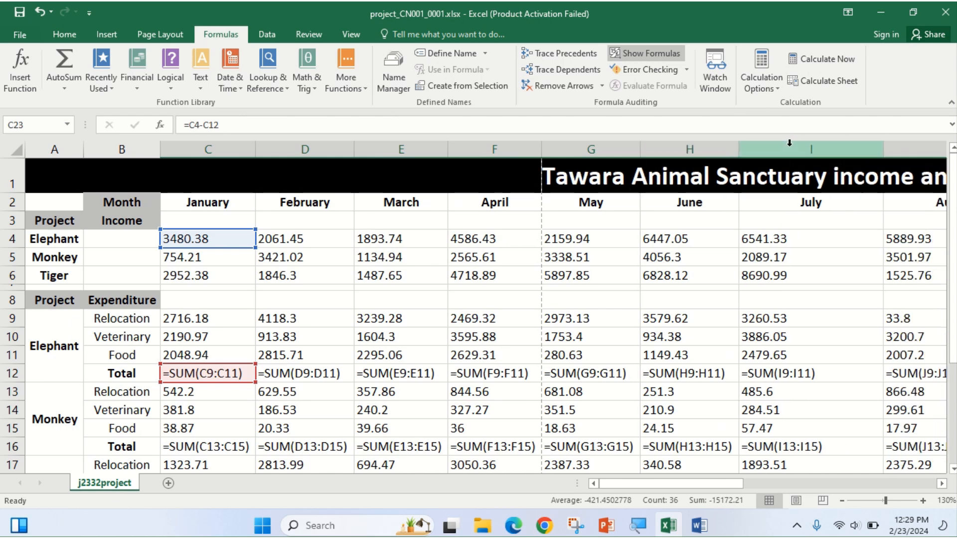
double_click(883, 150)
Fit columns J through N to their contents.
left_click_drag(632, 489, 730, 478)
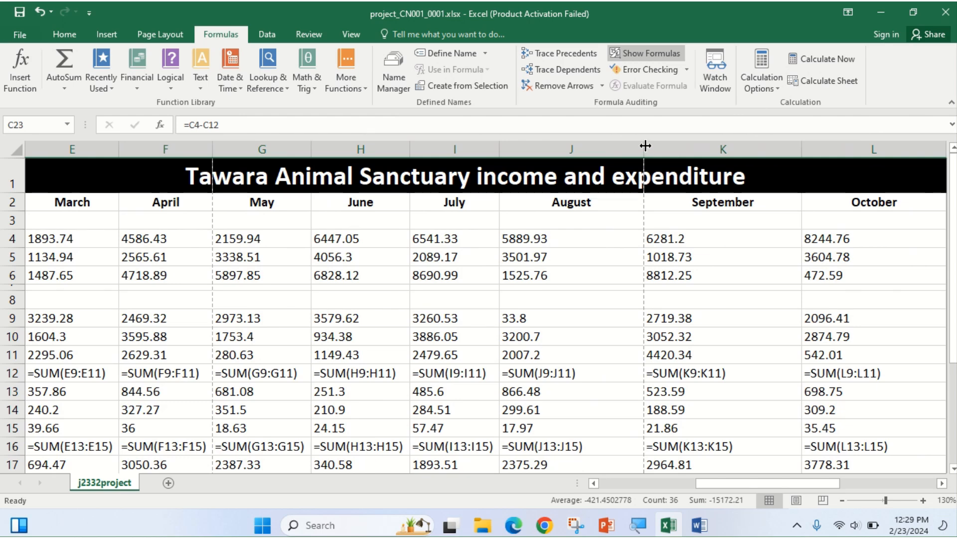
double_click(644, 149)
double_click(749, 149)
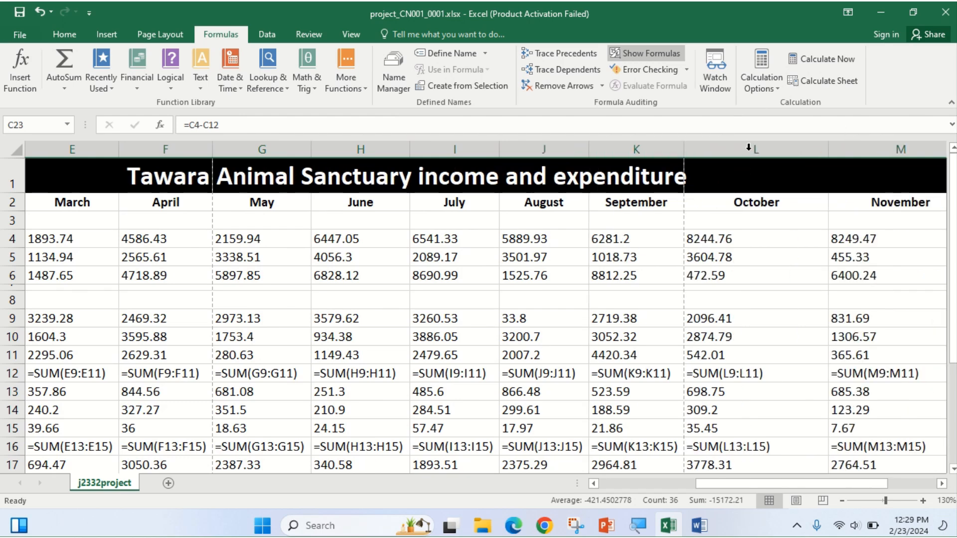
double_click(829, 149)
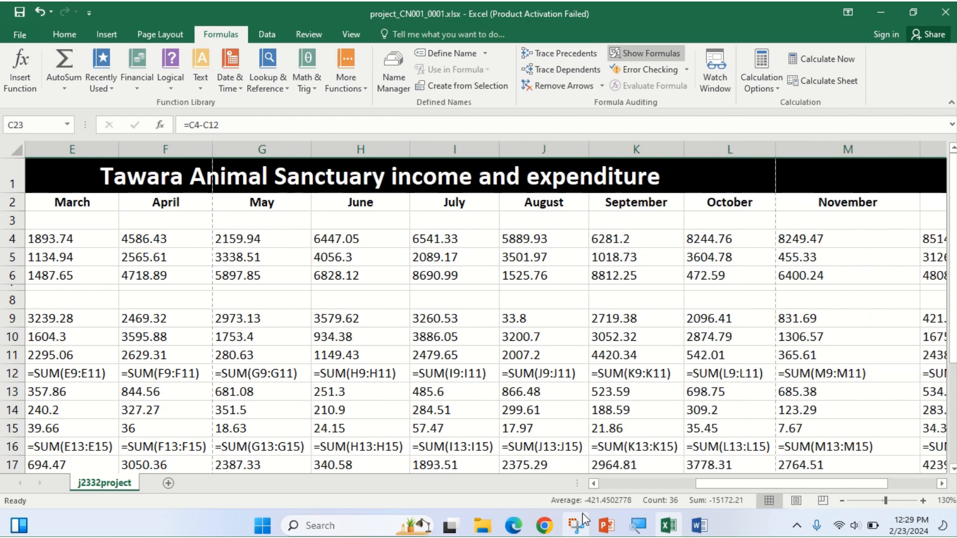
left_click_drag(729, 483, 802, 482)
double_click(733, 149)
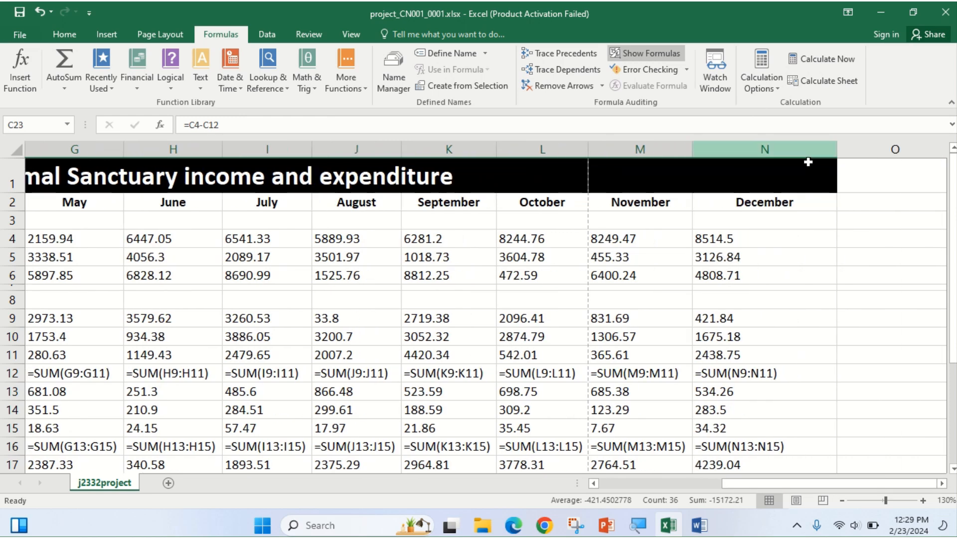
double_click(838, 149)
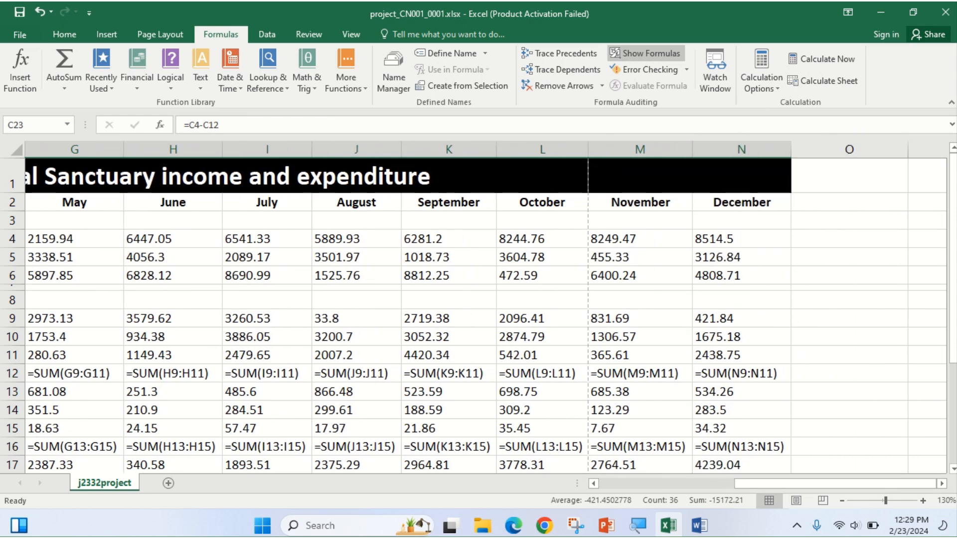
left_click_drag(758, 483, 352, 477)
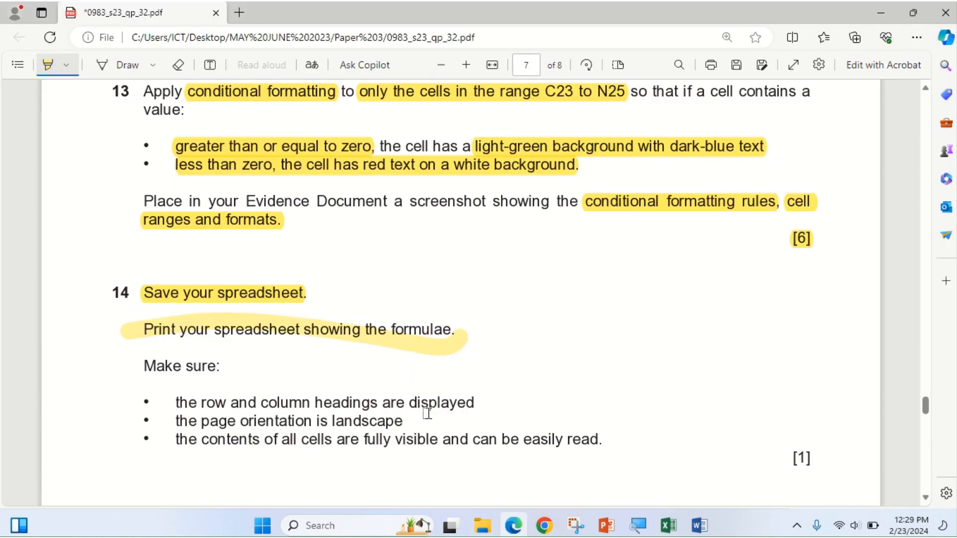
Highlight question 14's three print checks: headings shown, landscape orientation, contents fully visible.
left_click_drag(205, 405, 483, 403)
left_click_drag(171, 428, 422, 424)
mouse_move(179, 421)
left_mouse_down()
mouse_move(376, 403)
mouse_move(507, 441)
mouse_move(606, 447)
mouse_move(595, 448)
left_mouse_up()
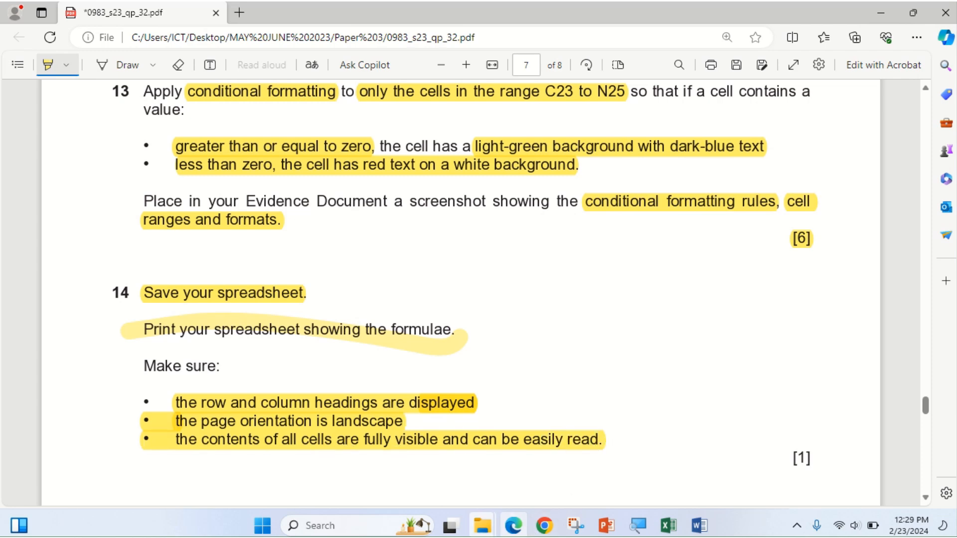
left_click(517, 532)
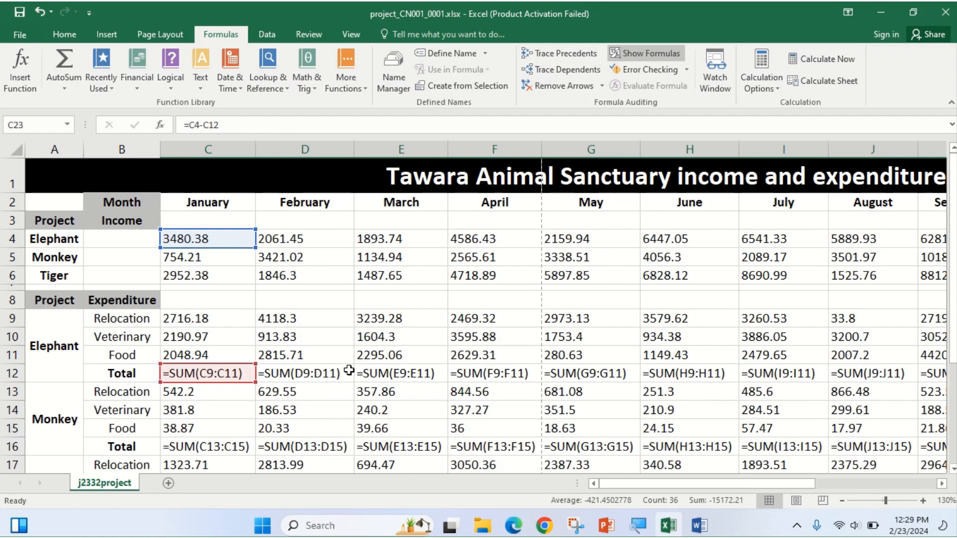
Turn on printing of row and column headings in Page Setup.
left_click(160, 34)
left_click(324, 84)
left_click(383, 262)
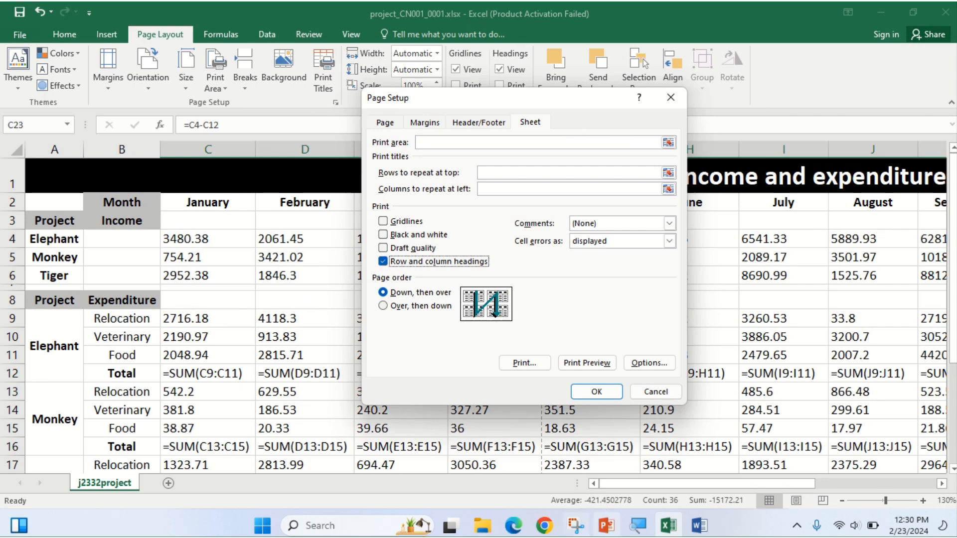
left_click(519, 531)
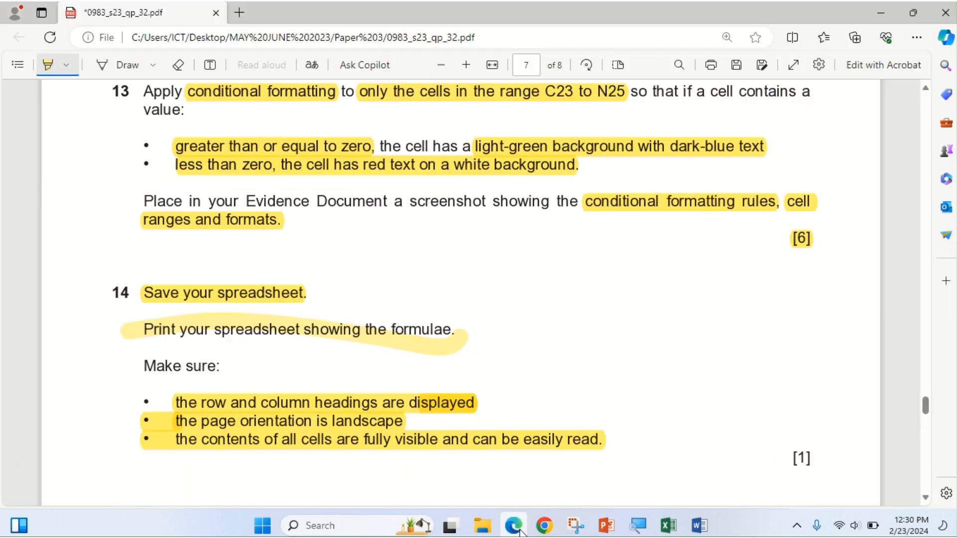
left_click(519, 529)
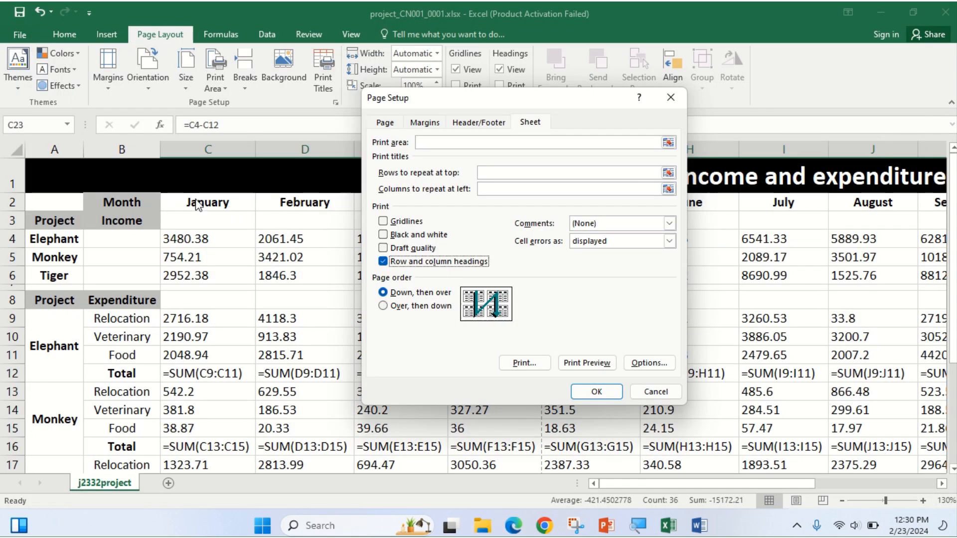
left_click(593, 391)
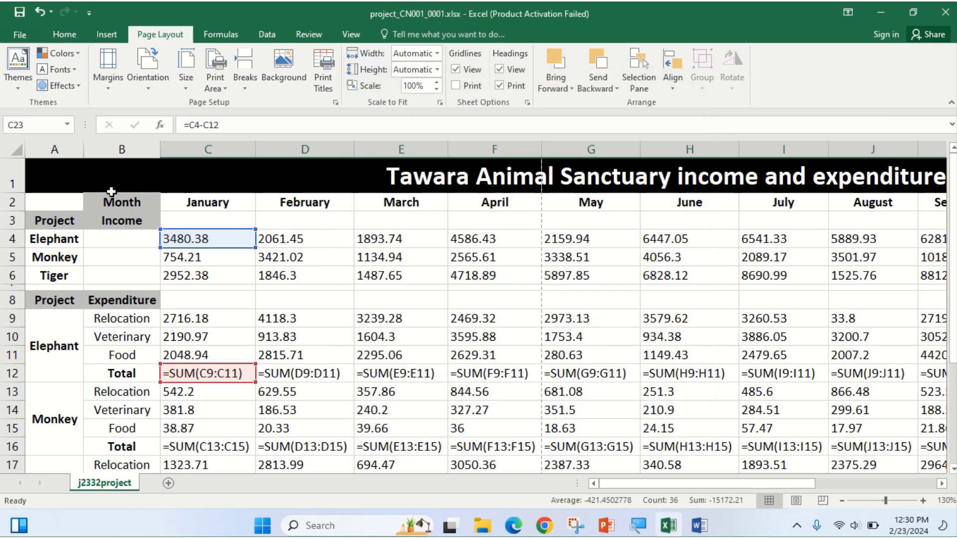
Set the page orientation to landscape.
left_click(358, 273)
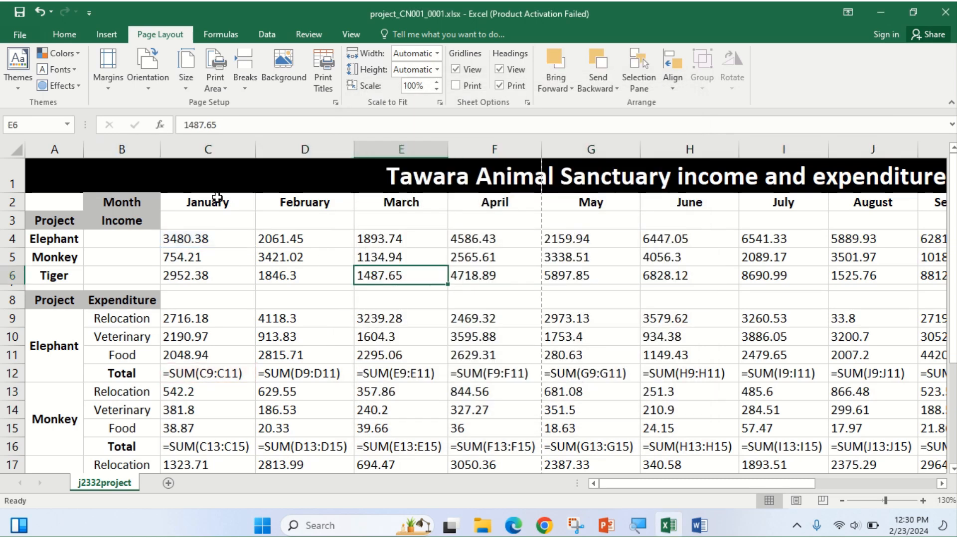
left_click(148, 88)
left_click(151, 141)
left_click(14, 36)
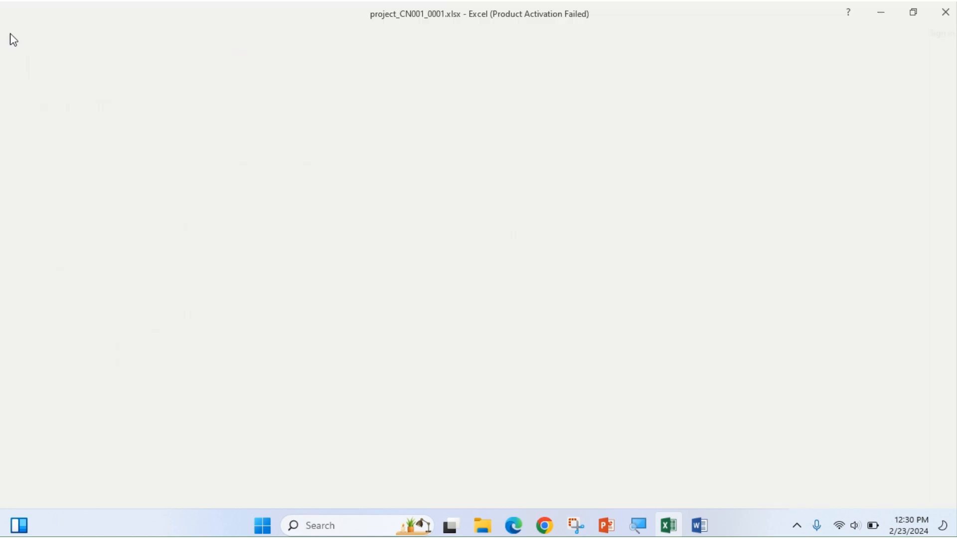
Change the printout's paper size to A4 and preview both pages.
left_click(20, 202)
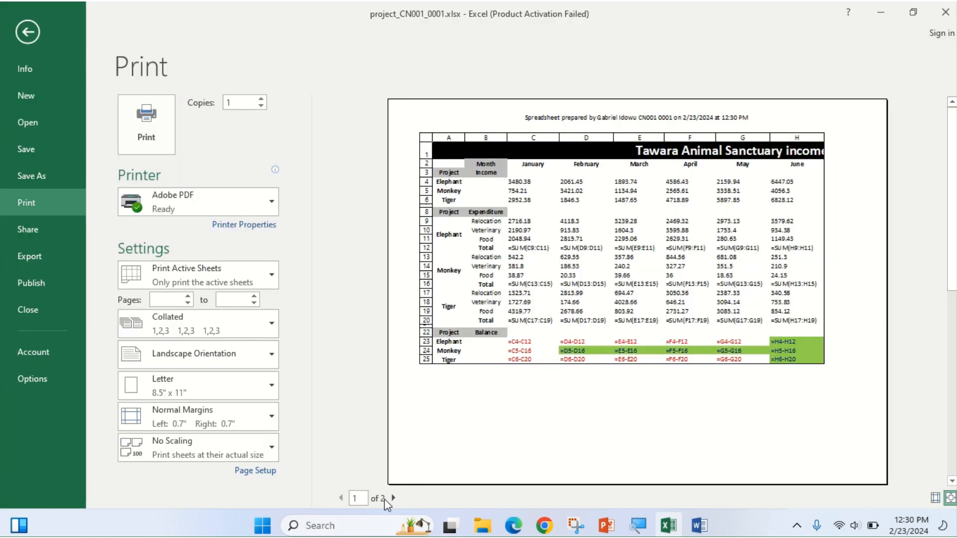
left_click(198, 391)
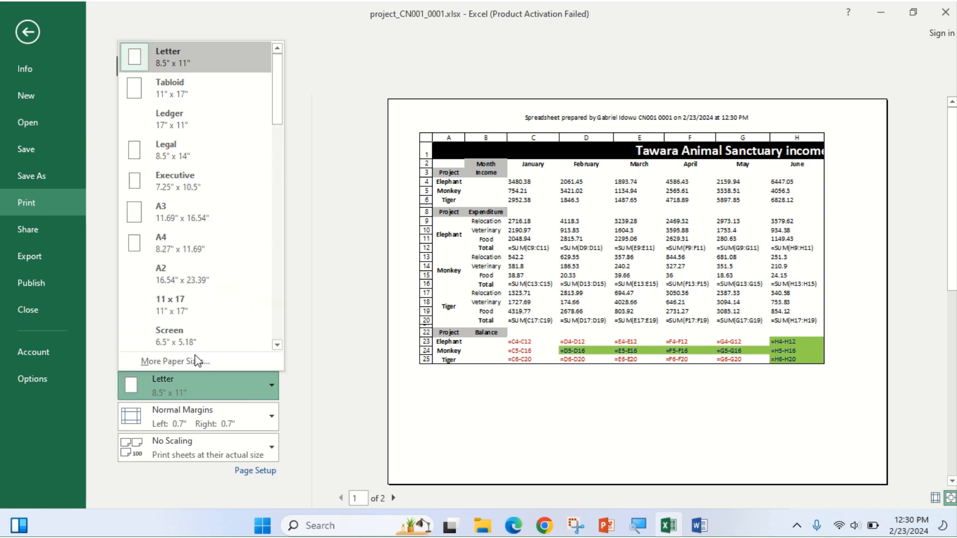
left_click(198, 240)
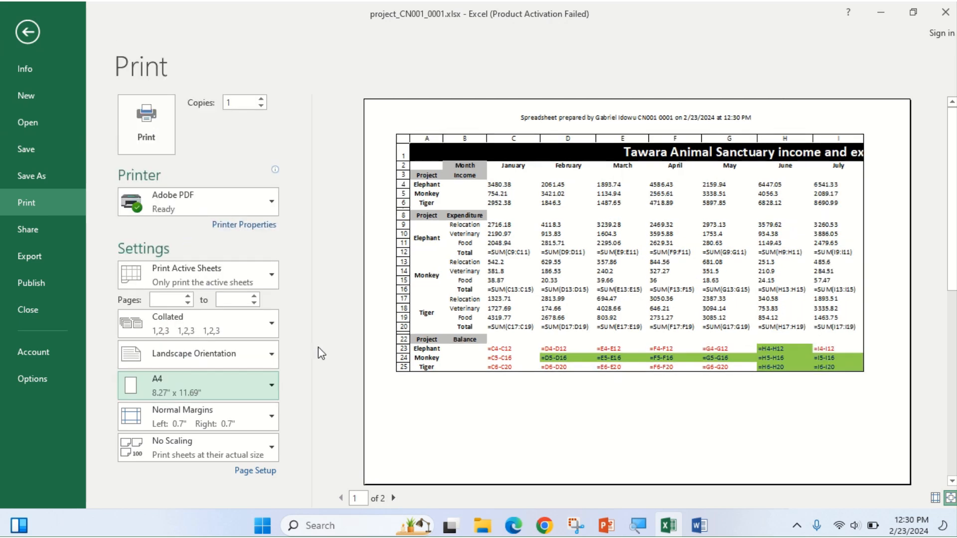
left_click(394, 499)
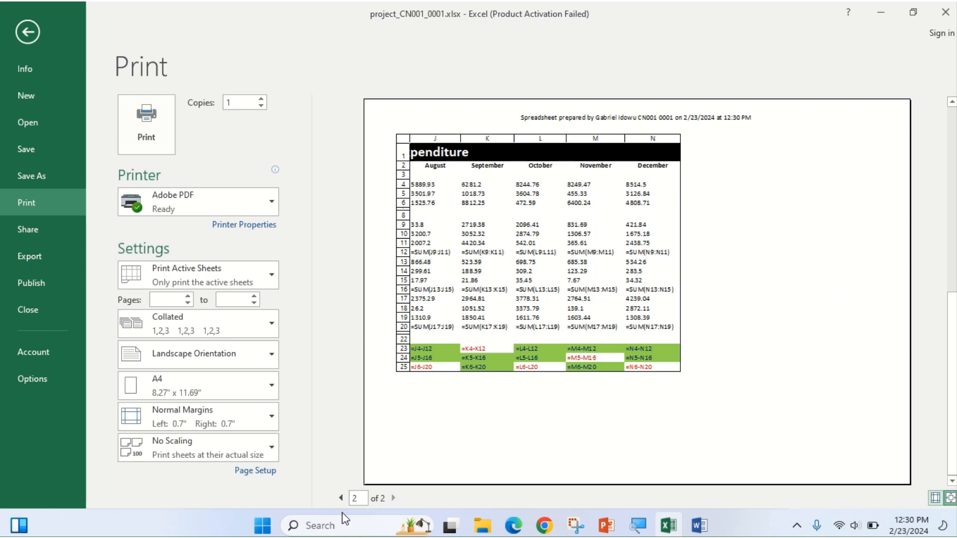
left_click(341, 498)
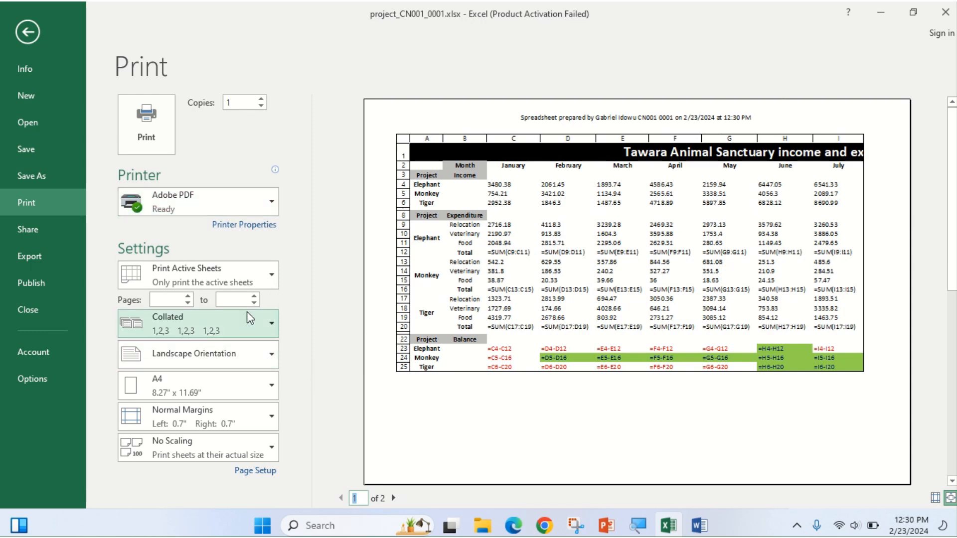
Turn on printed gridlines in Page Setup's Sheet settings.
left_click(265, 472)
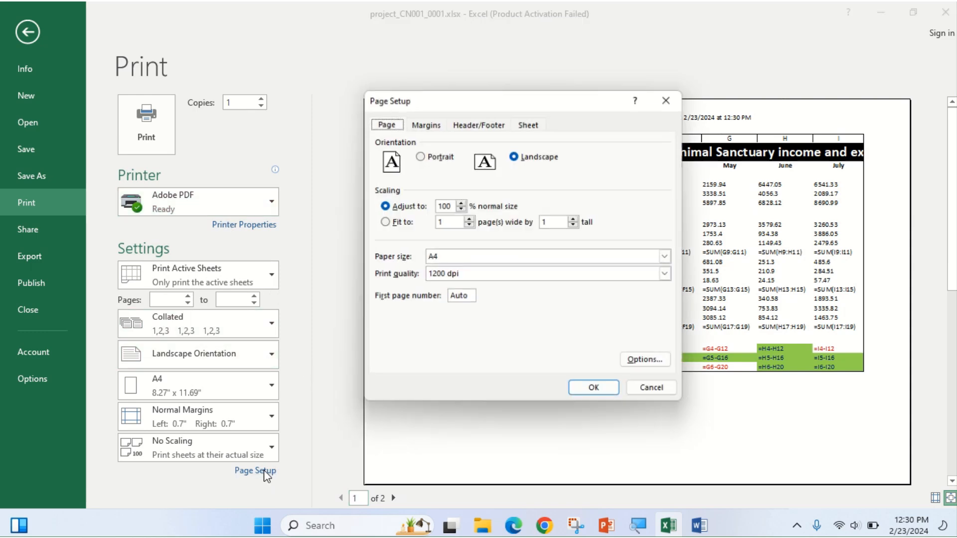
left_click(414, 123)
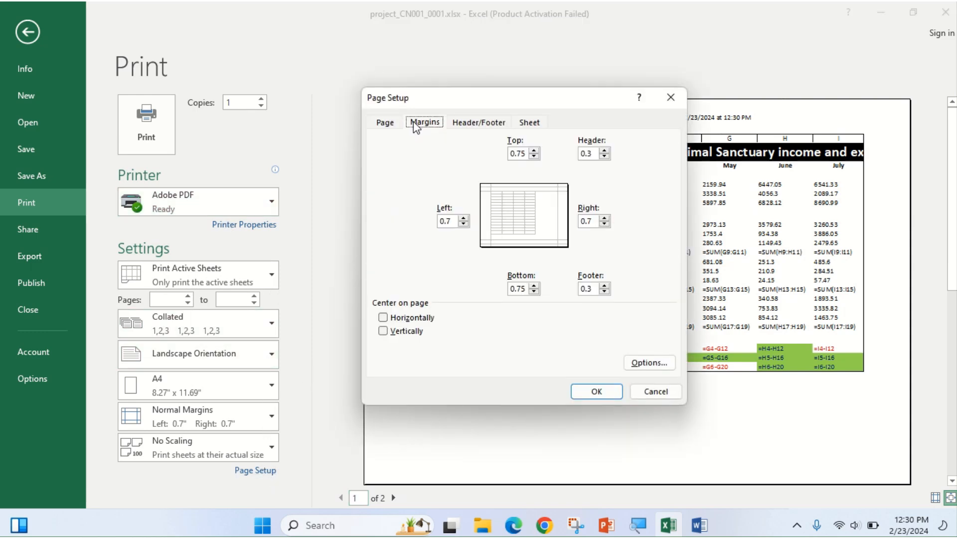
left_click(469, 125)
left_click(531, 126)
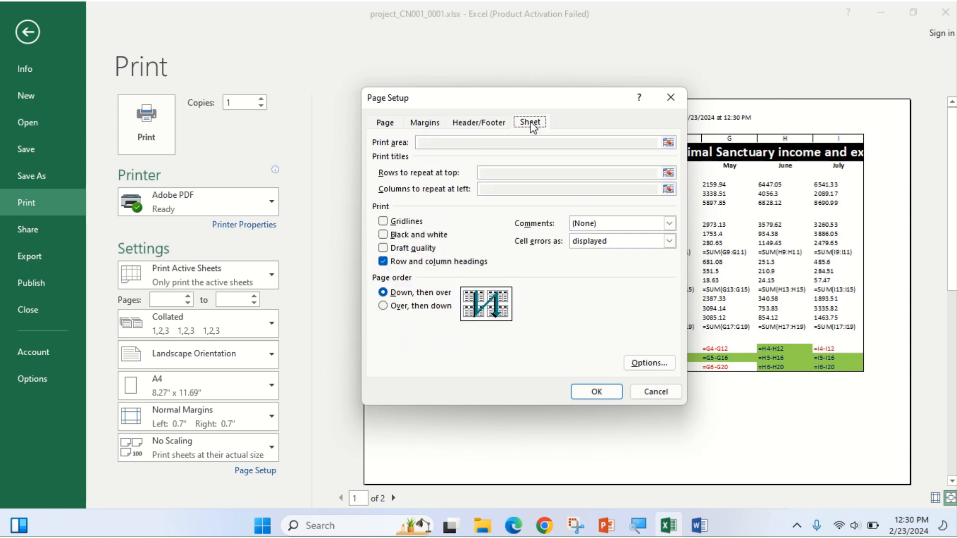
left_click(393, 221)
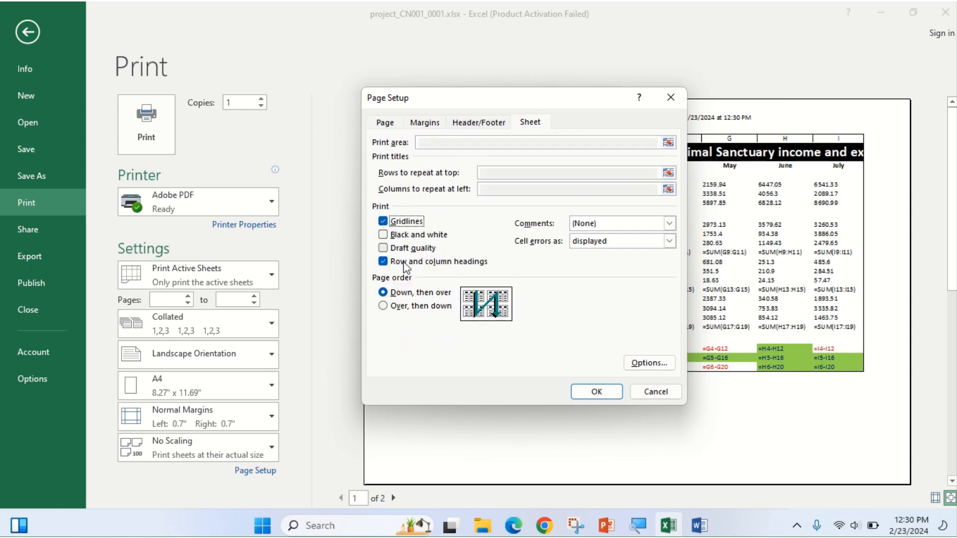
left_click(580, 392)
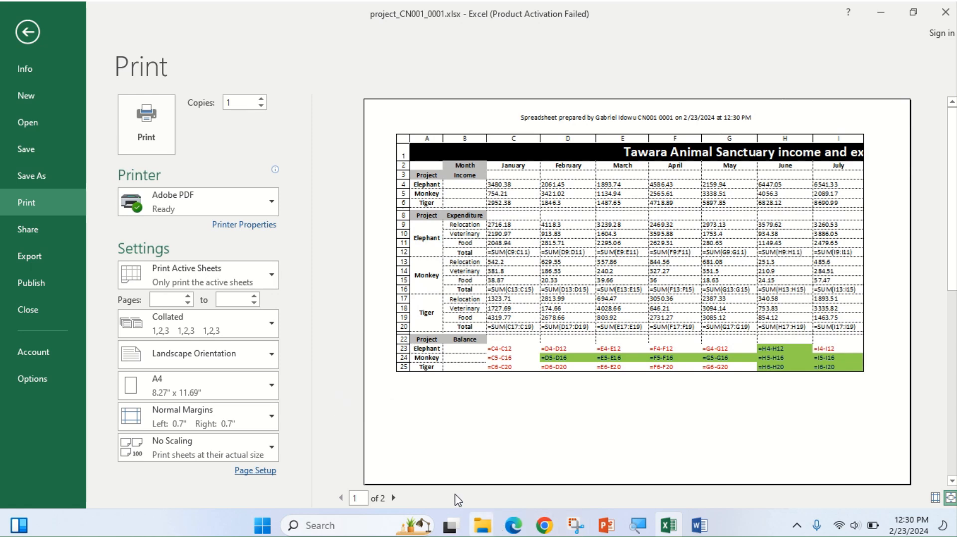
Recheck the two-page landscape preview against question 14's print requirements.
left_click(394, 500)
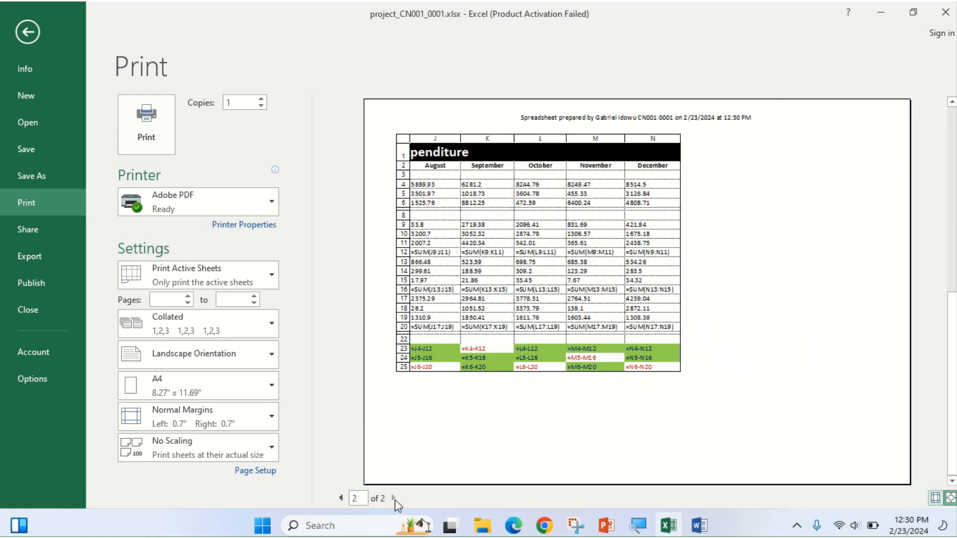
left_click(340, 499)
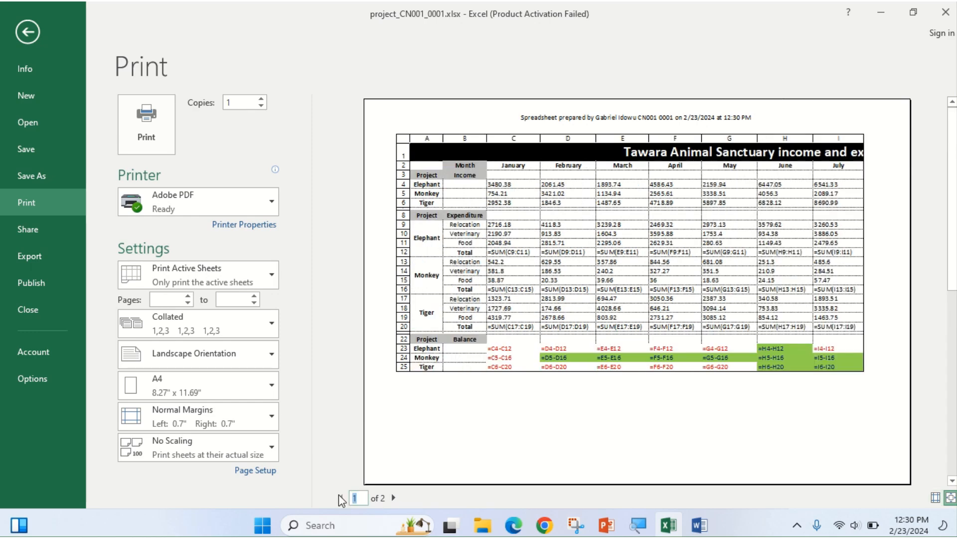
left_click(513, 525)
scroll(359, 424, "down", 2)
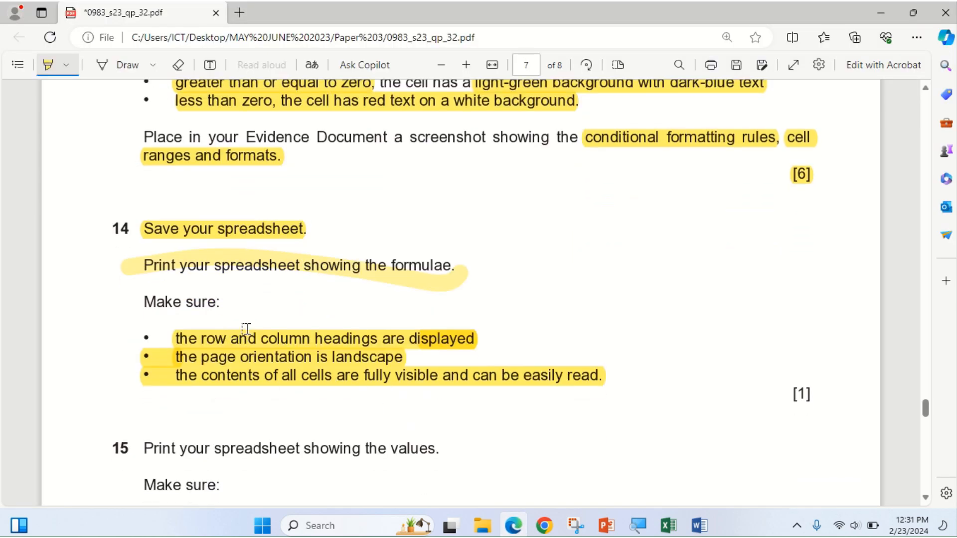
Print the formulae sheet to Adobe PDF, appending _STEP 14 to the file name.
left_click(511, 528)
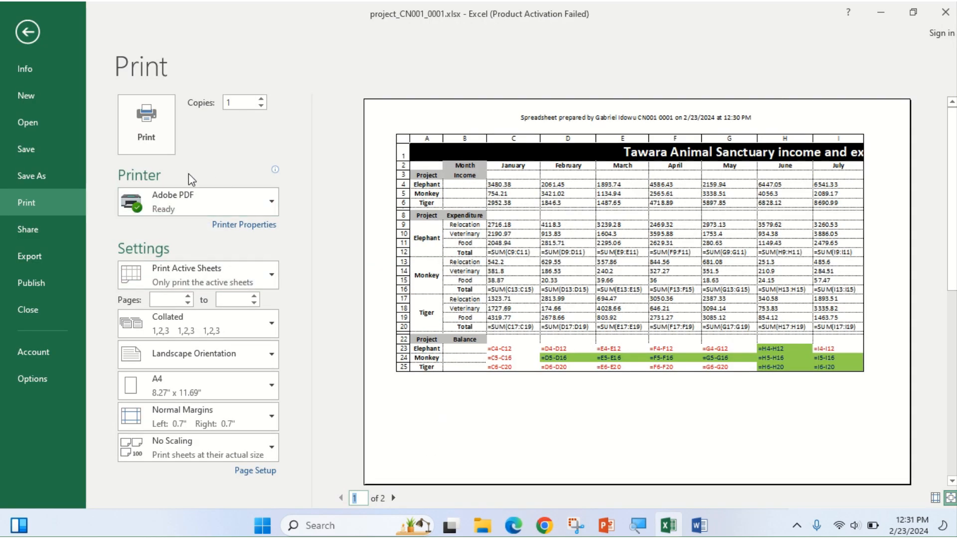
left_click(137, 131)
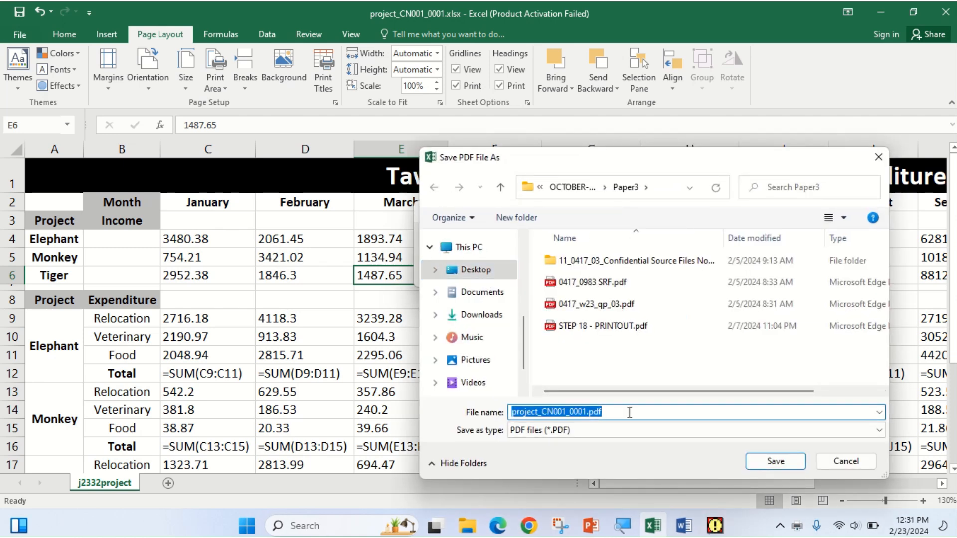
left_click(629, 413)
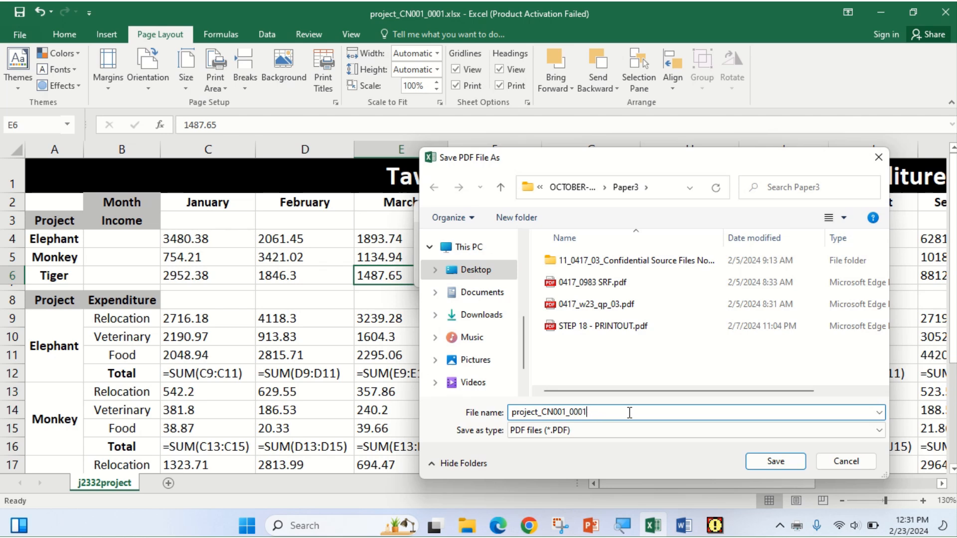
type("_STEP 14")
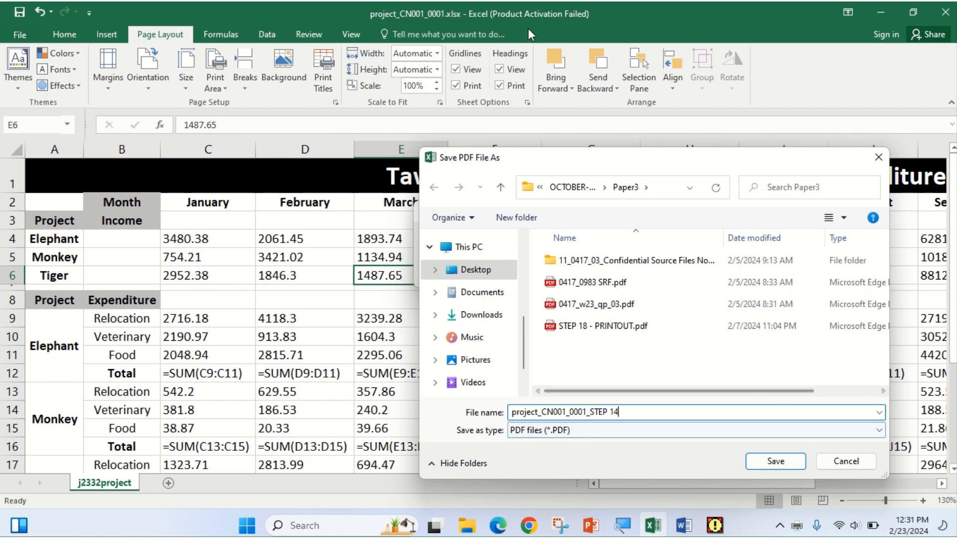
left_click(768, 462)
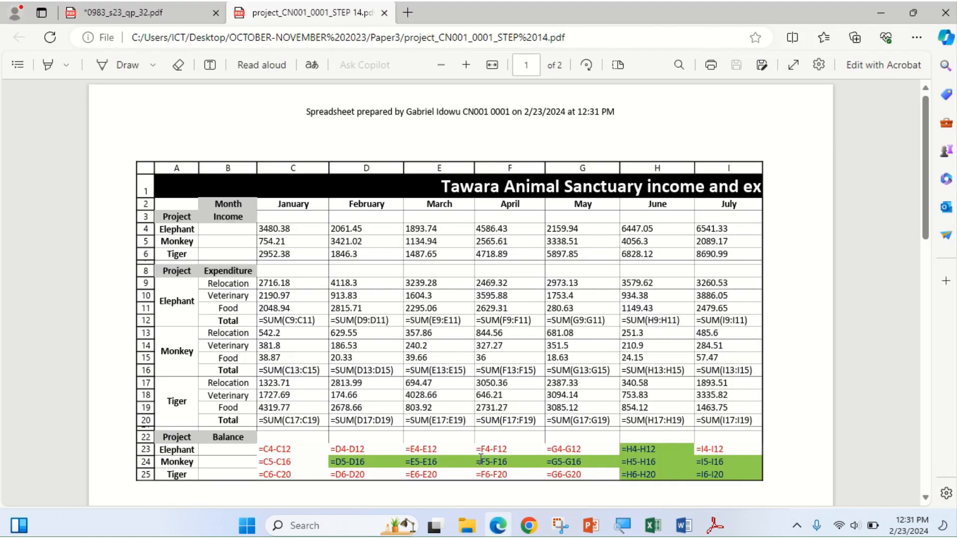
Scroll through the printed STEP 14 formulae PDF to check its pages.
scroll(517, 211, "down", 3)
scroll(517, 212, "up", 3)
scroll(549, 213, "down", 8)
scroll(548, 213, "up", 6)
scroll(548, 213, "down", 6)
scroll(548, 213, "down", 5)
scroll(546, 214, "up", 12)
Return to the 0983_s23_qp_32.pdf question paper in Edge.
left_click(497, 533)
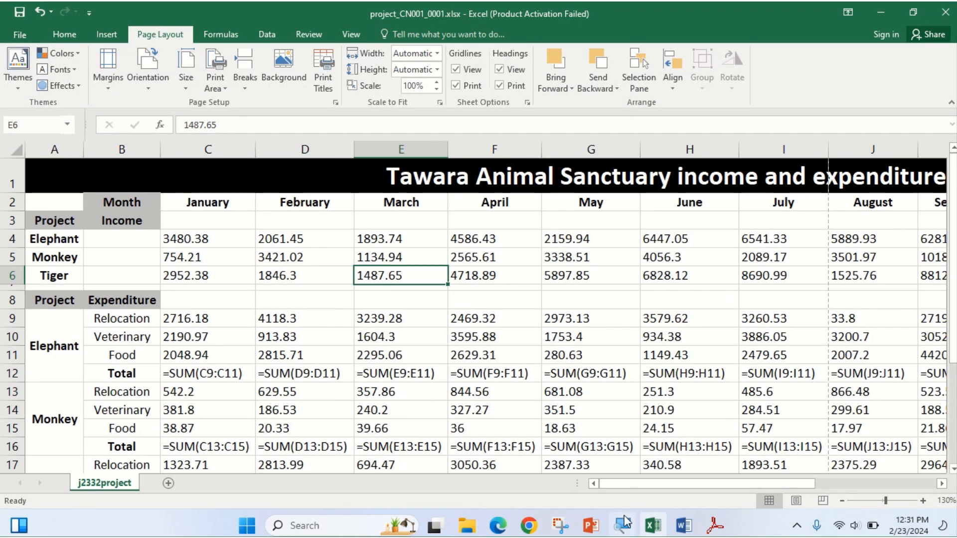
left_click(497, 525)
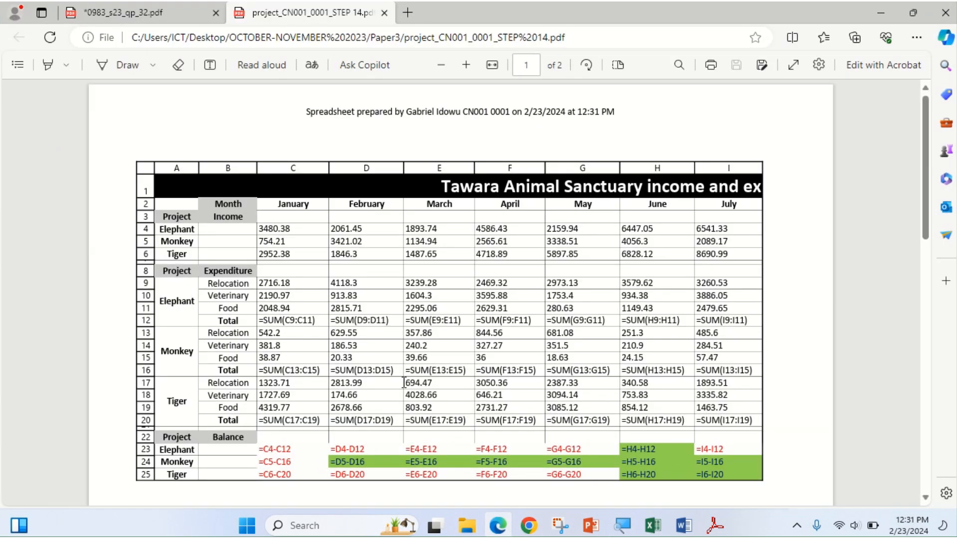
left_click(145, 13)
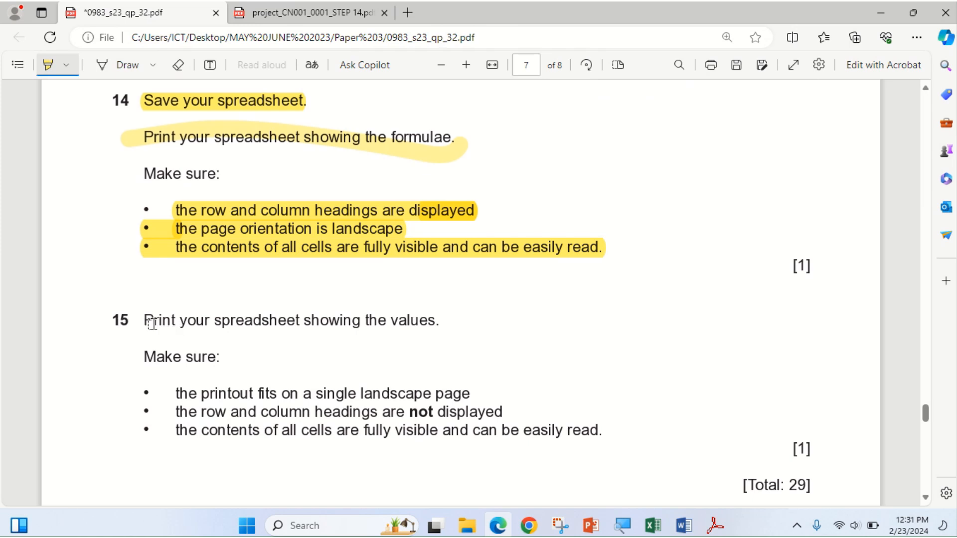
Highlight question 15's print-values instruction and its single-landscape-page, no-headings and fully-visible checks.
left_click_drag(173, 321, 441, 327)
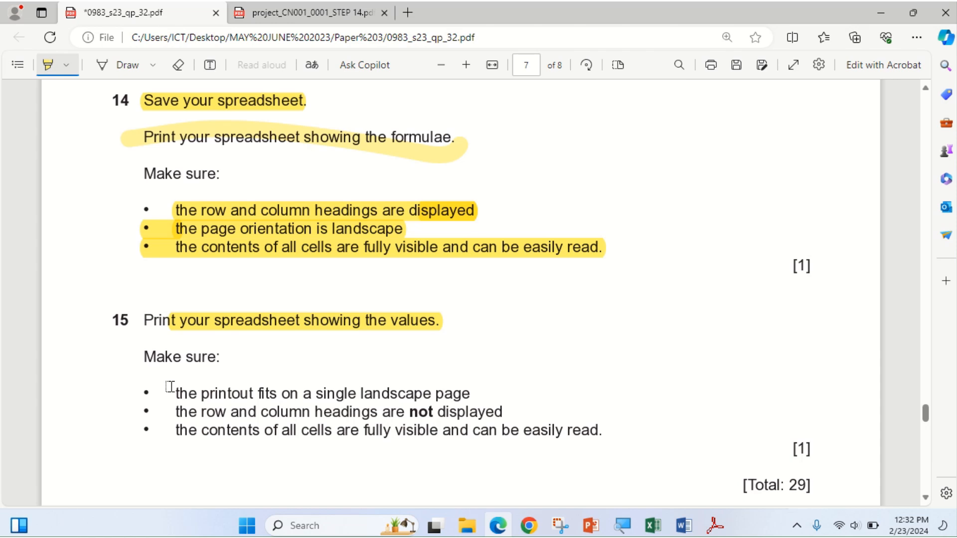
mouse_move(183, 394)
left_mouse_down()
mouse_move(359, 395)
mouse_move(438, 411)
mouse_move(475, 396)
left_mouse_up()
mouse_move(163, 416)
left_mouse_down()
mouse_move(459, 410)
mouse_move(615, 437)
left_mouse_up()
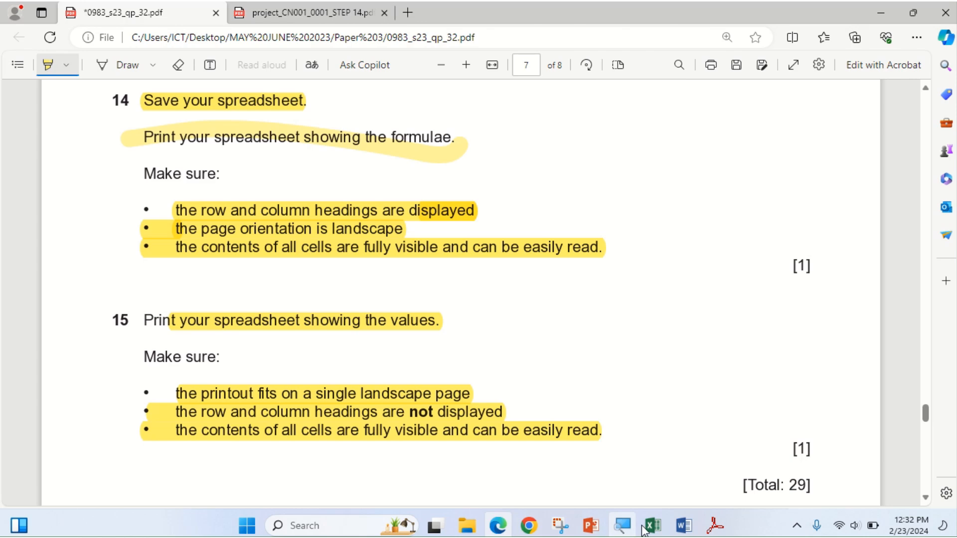
mouse_move(650, 531)
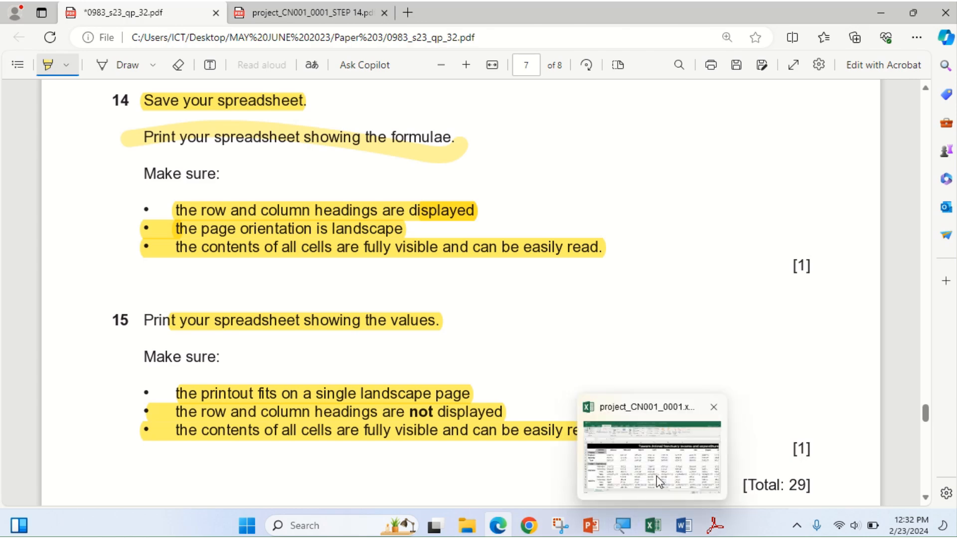
left_click(640, 431)
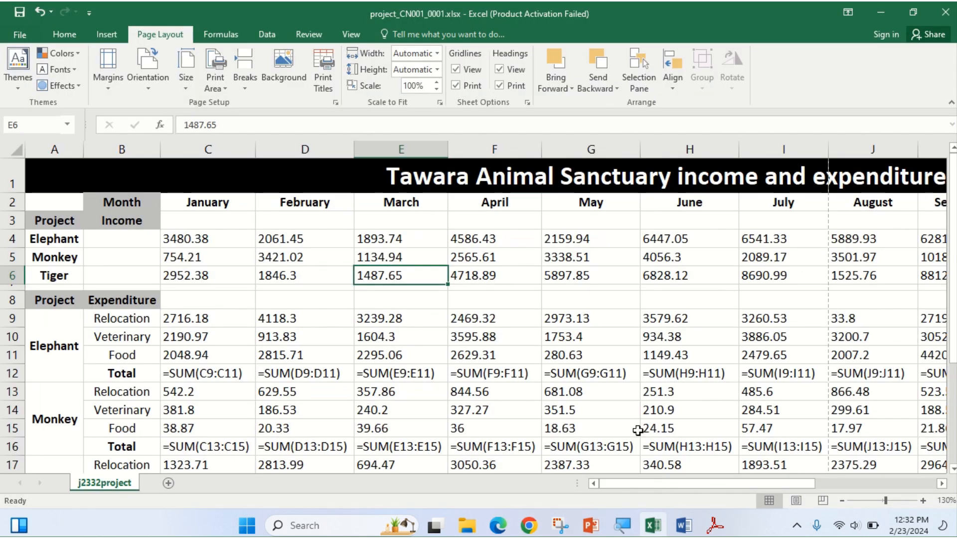
Turn off Show Formulas to display values, then widen columns A–D to fit their contents.
left_click(215, 35)
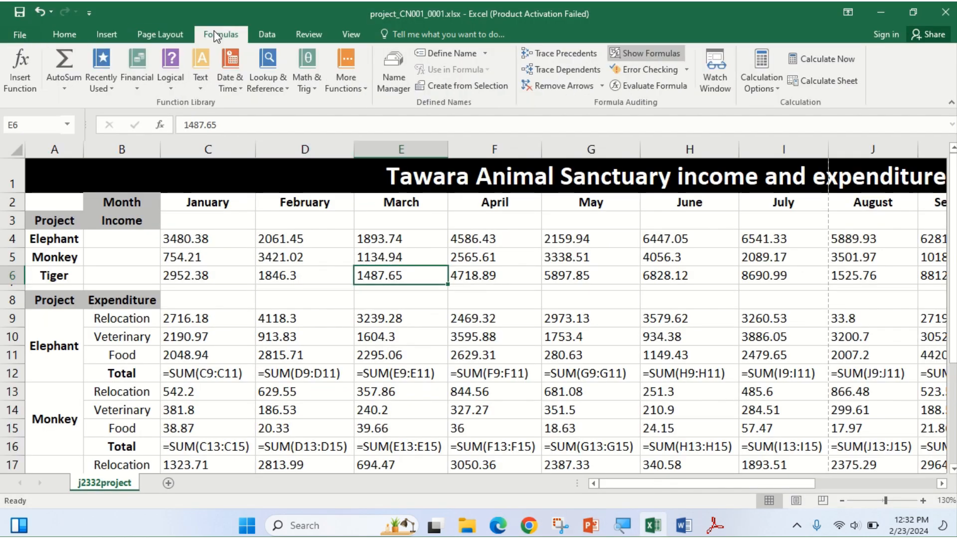
left_click(636, 52)
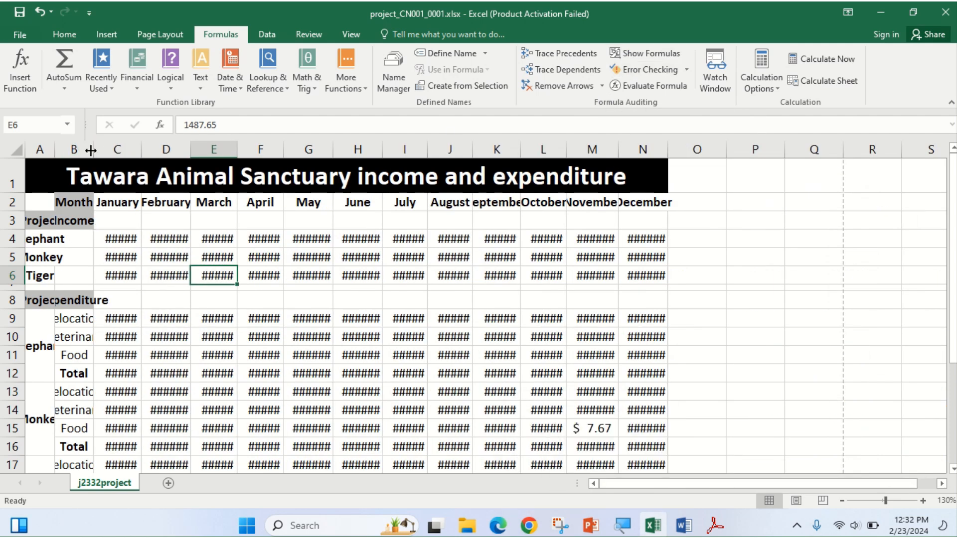
left_click_drag(55, 150, 81, 150)
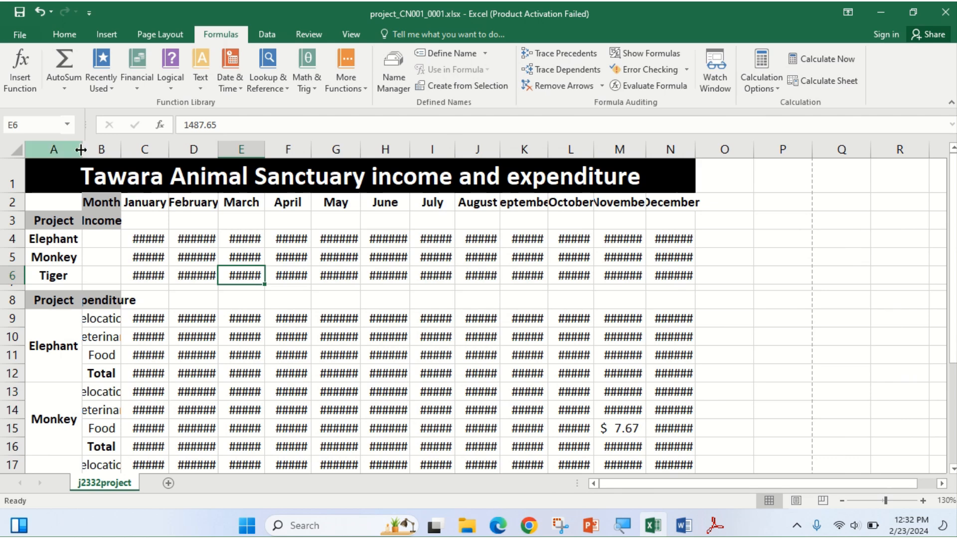
double_click(122, 149)
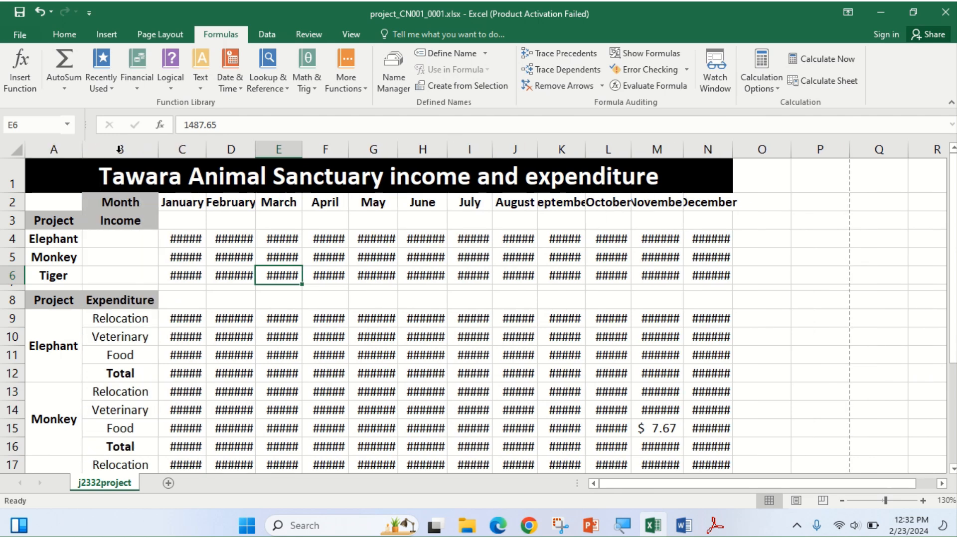
double_click(207, 148)
double_click(279, 148)
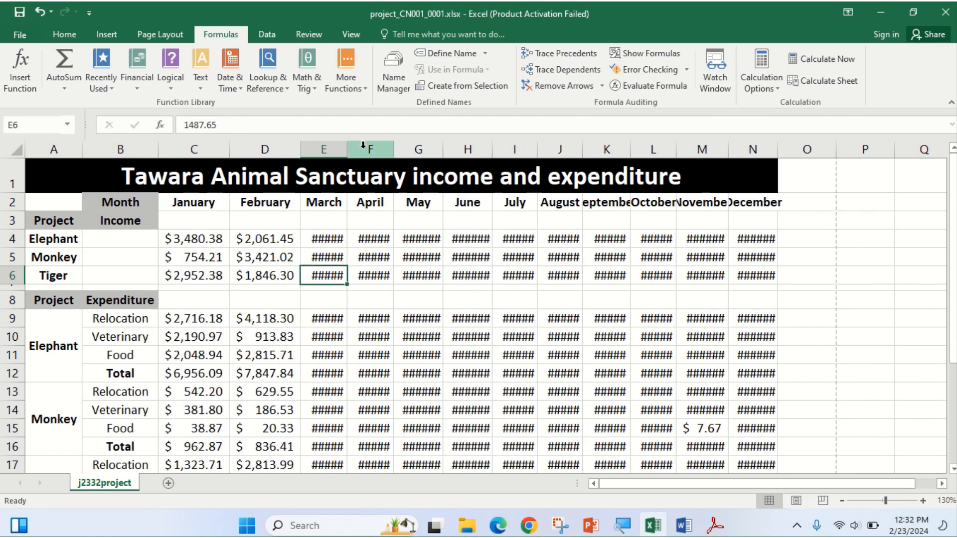
AutoFit columns E through N so the March–December figures display in full.
double_click(348, 149)
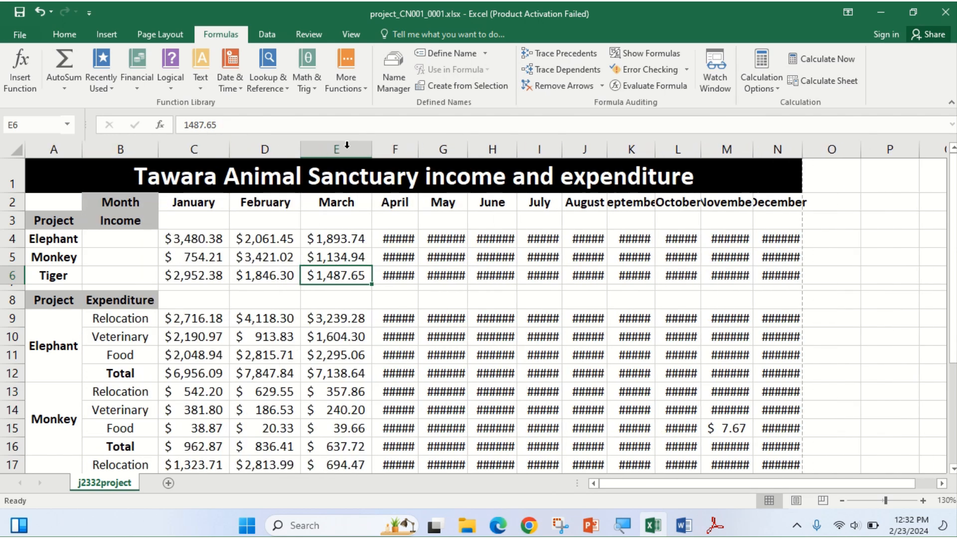
double_click(413, 149)
double_click(493, 149)
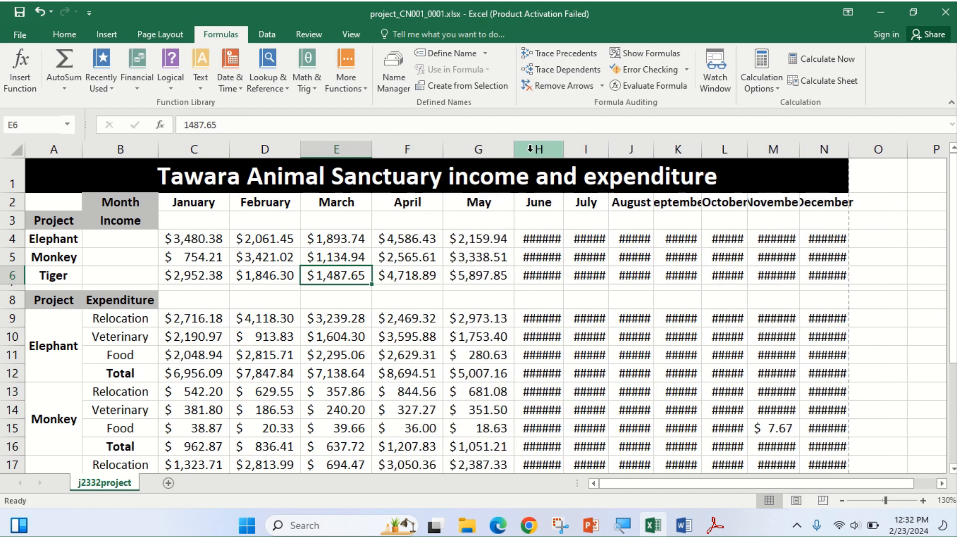
double_click(563, 149)
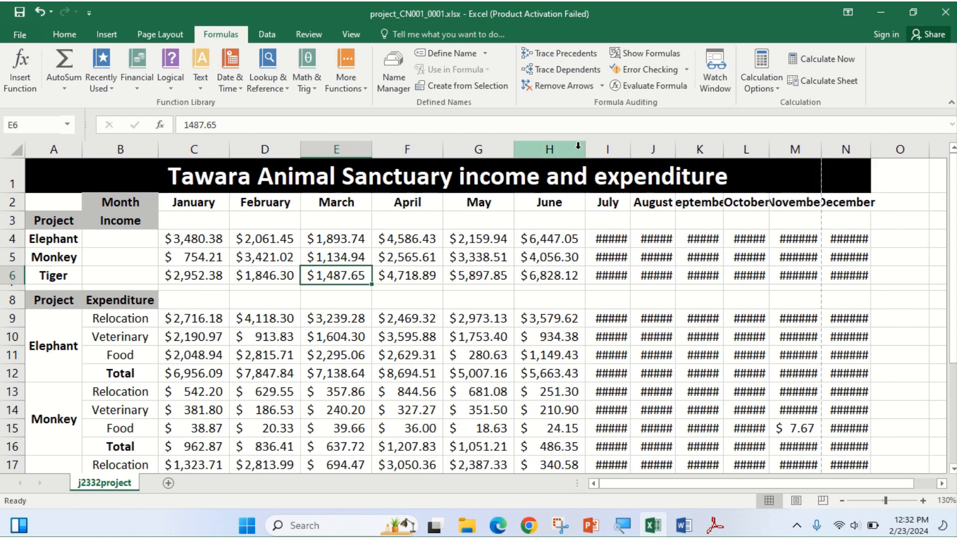
double_click(624, 149)
double_click(701, 150)
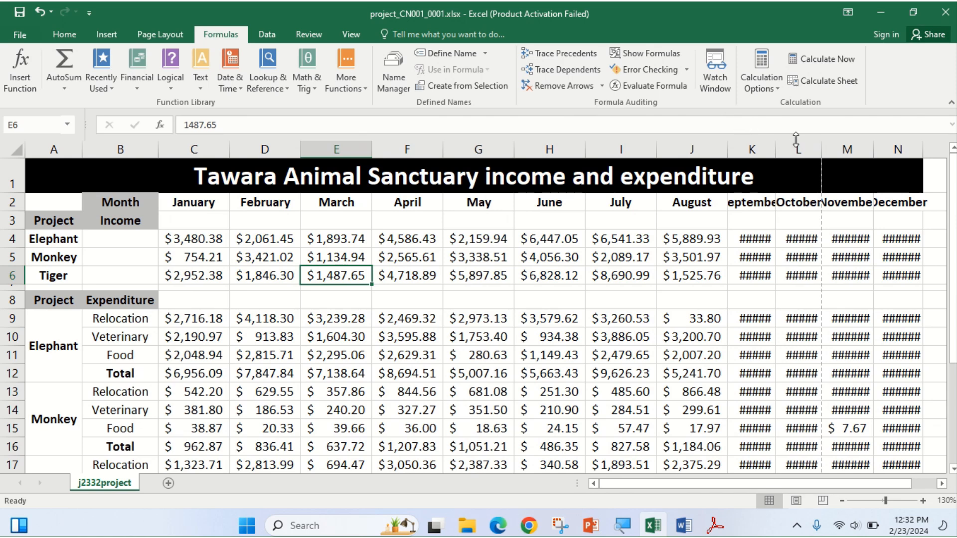
double_click(774, 150)
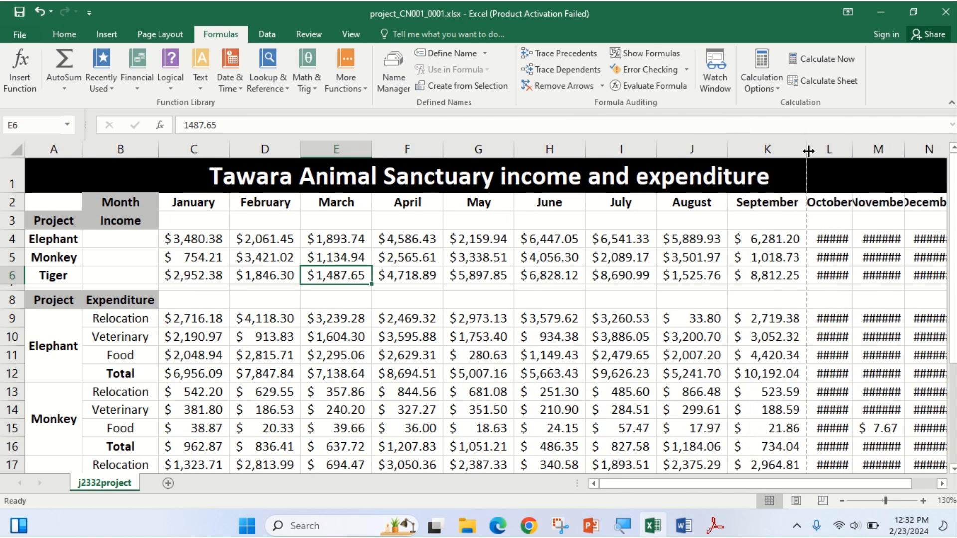
double_click(853, 149)
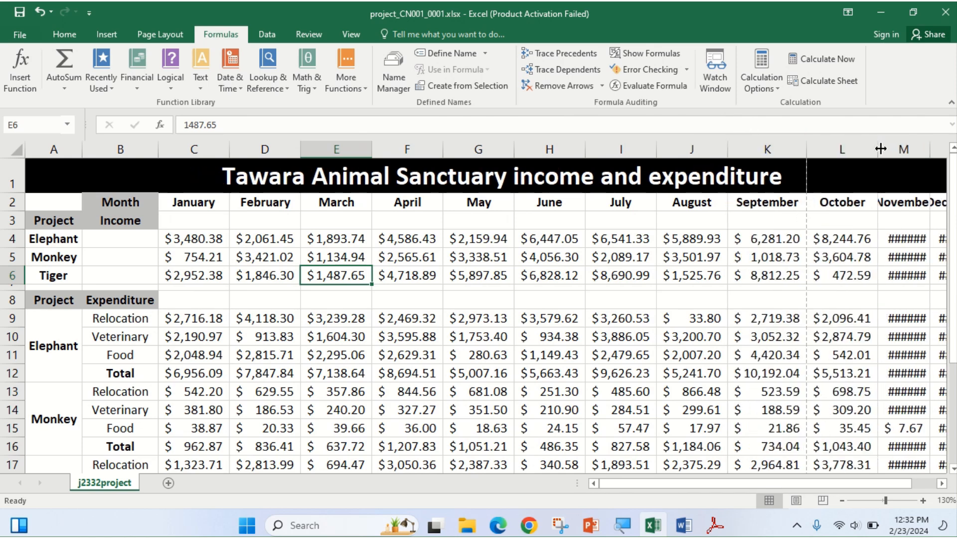
left_click_drag(842, 483, 866, 484)
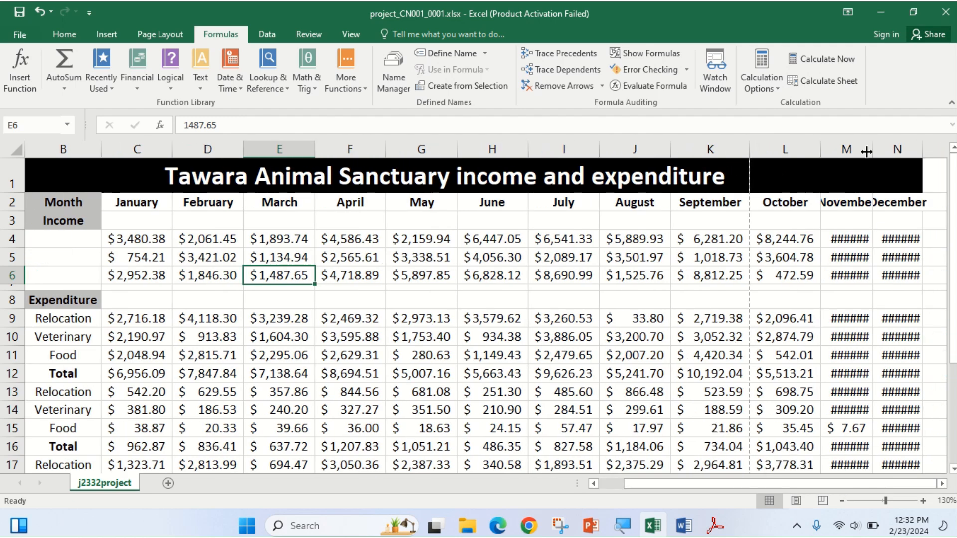
double_click(923, 149)
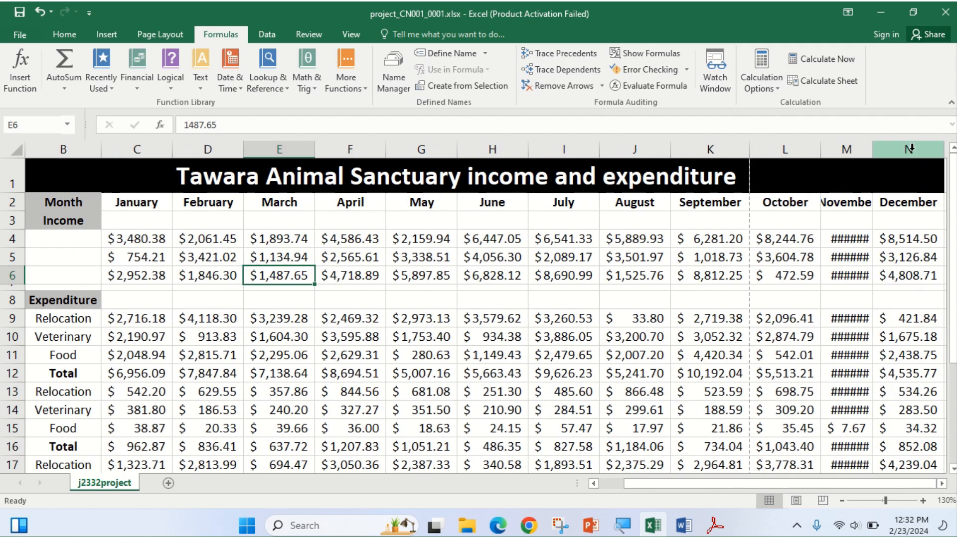
double_click(872, 149)
scroll(261, 299, "down", 3)
scroll(262, 313, "down", 1)
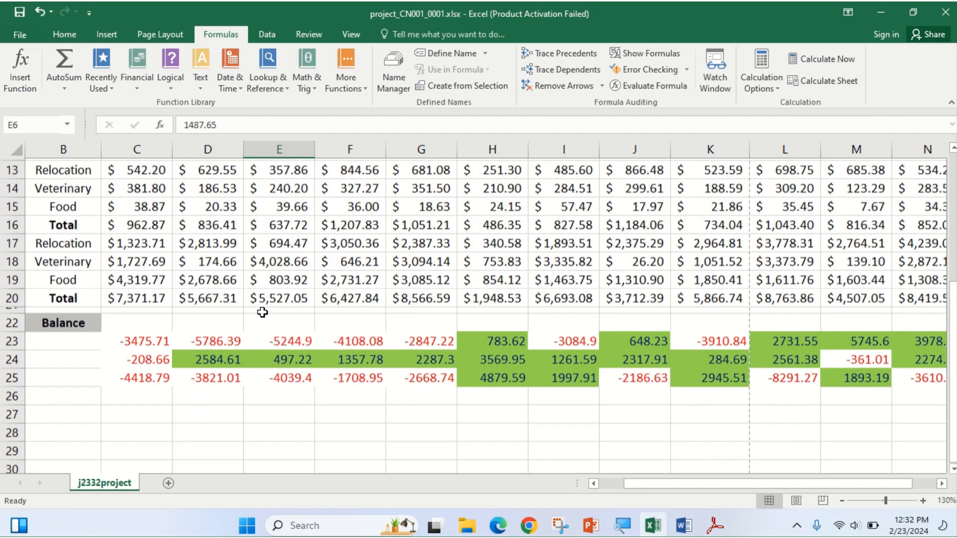
scroll(262, 313, "up", 1)
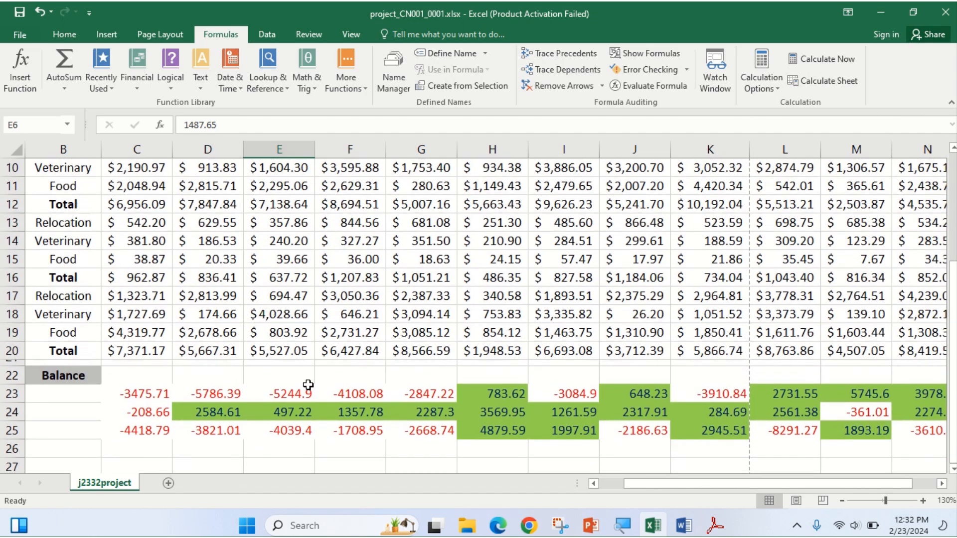
scroll(303, 385, "up", 3)
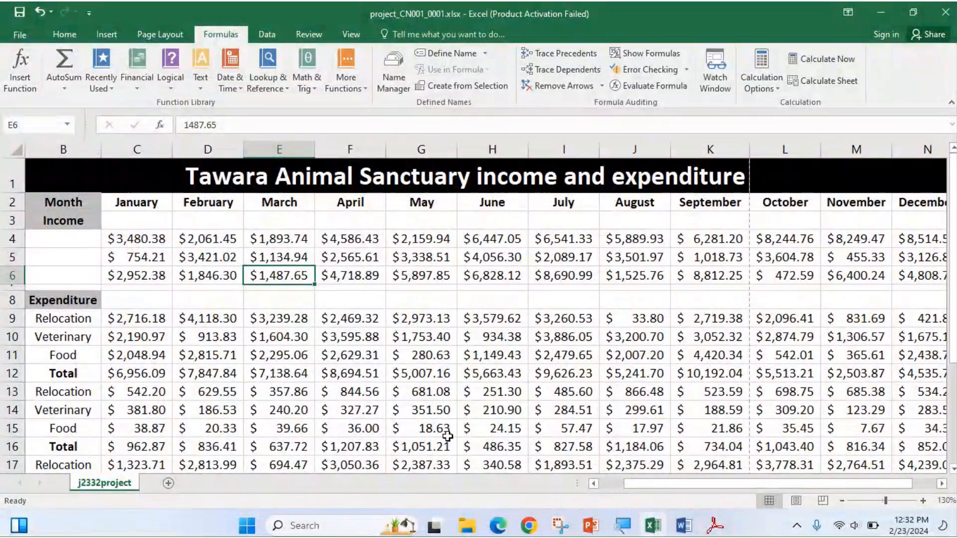
Scale the printout to fit 1 page wide on the Page Layout tab.
mouse_move(503, 533)
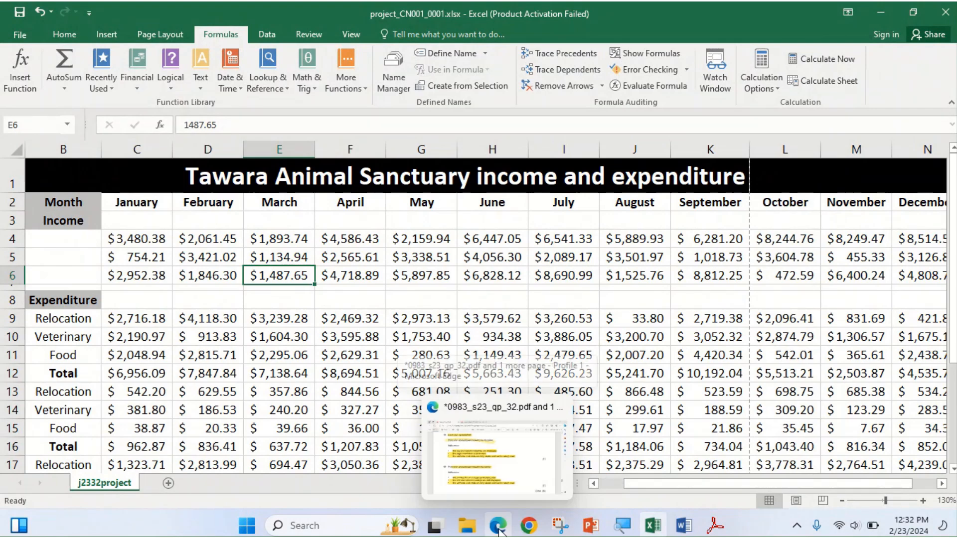
left_click(168, 37)
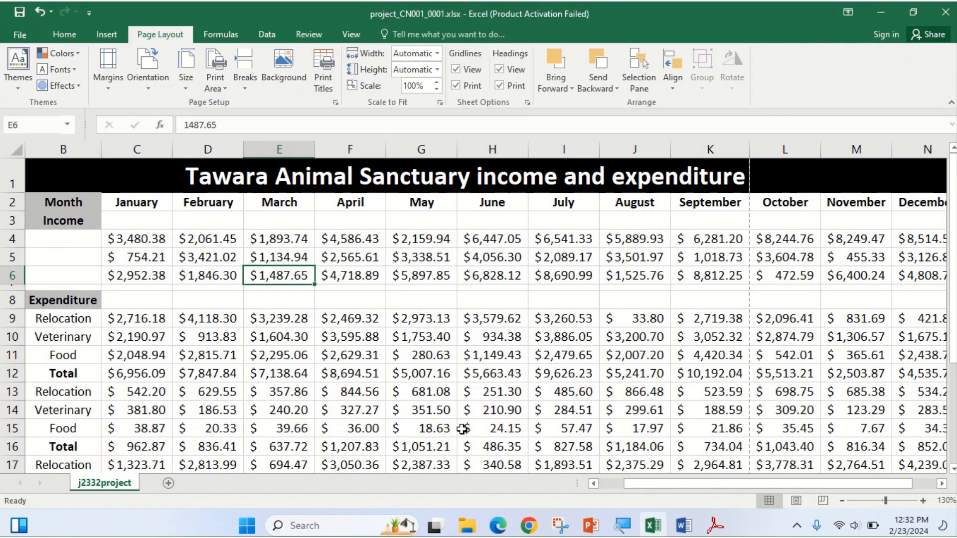
mouse_move(468, 531)
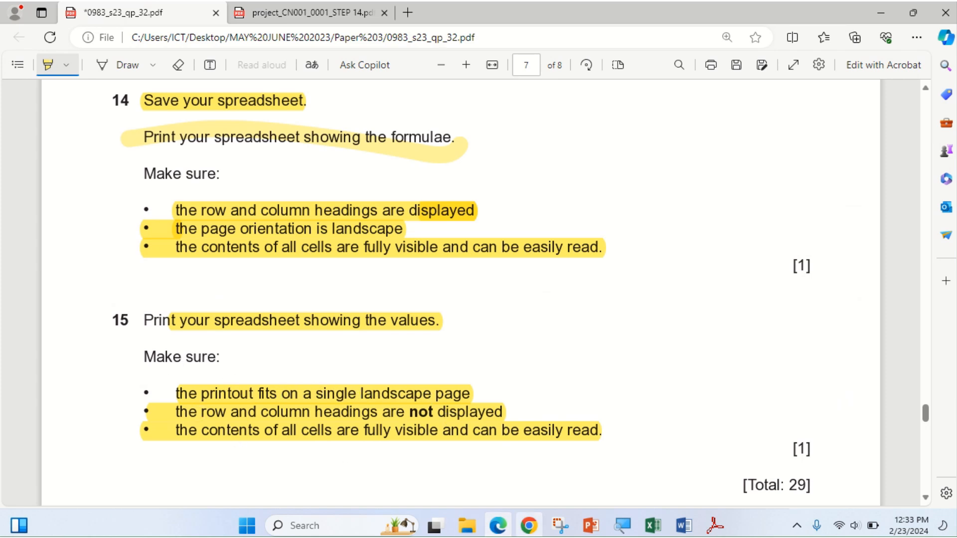
left_click(501, 526)
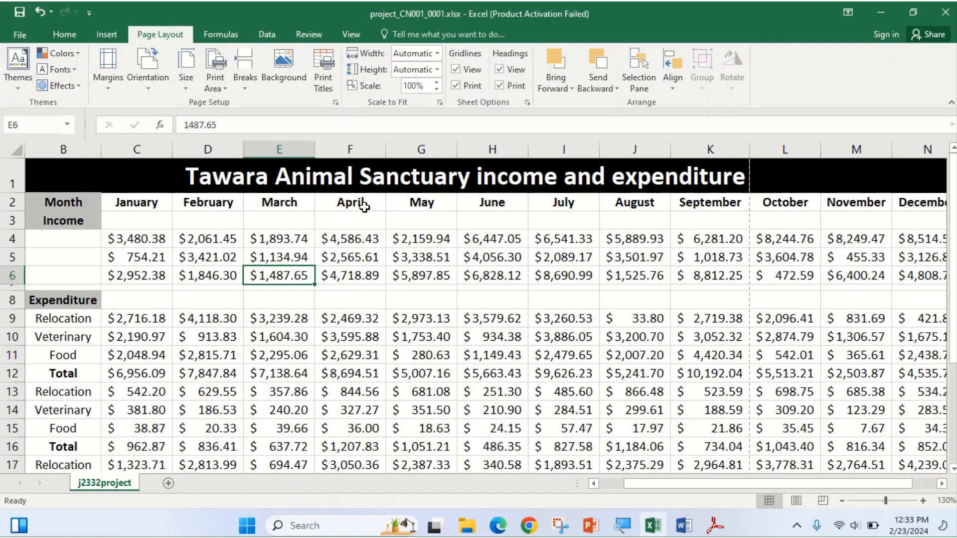
left_click(438, 53)
left_click(417, 83)
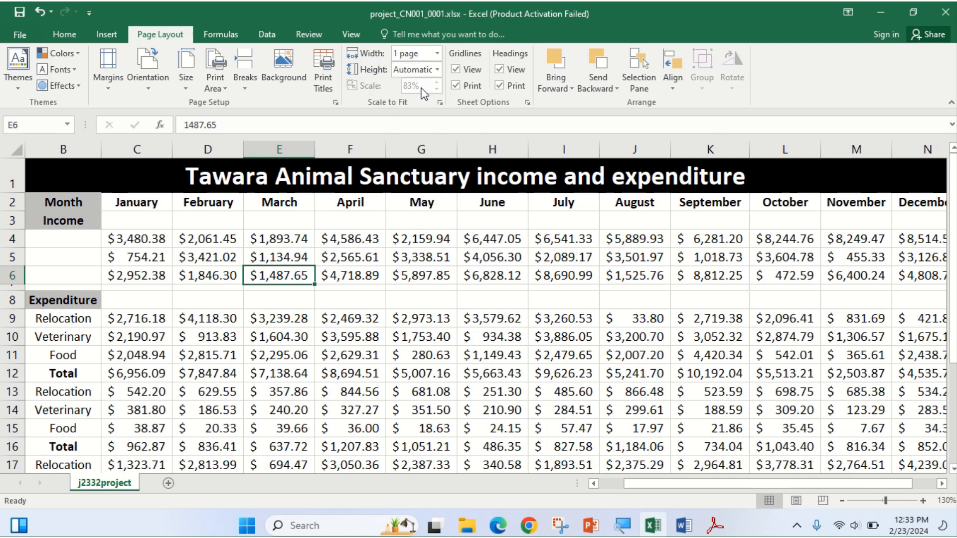
Set the page orientation to Landscape after checking the question paper's print requirements.
left_click(141, 94)
left_click(156, 115)
left_click(499, 529)
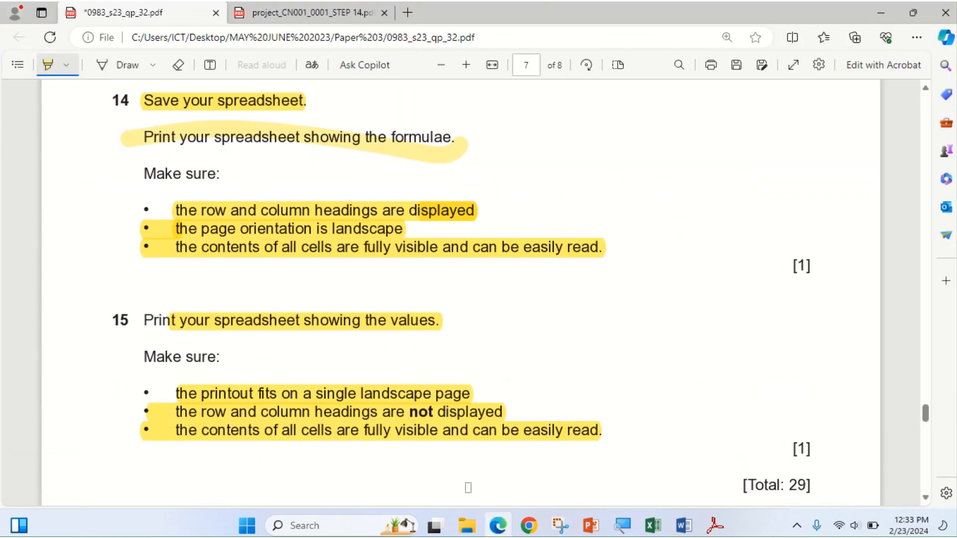
left_click(496, 527)
left_click(147, 67)
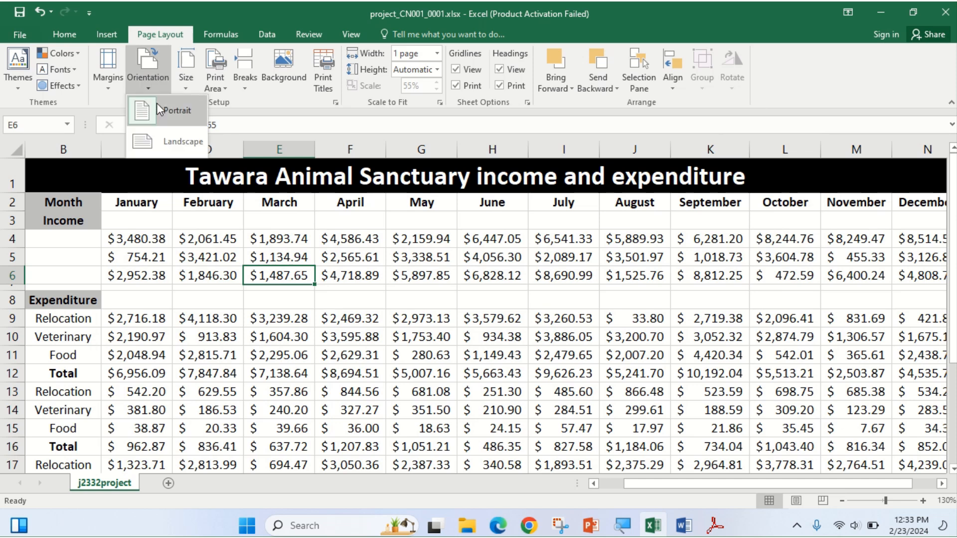
left_click(159, 143)
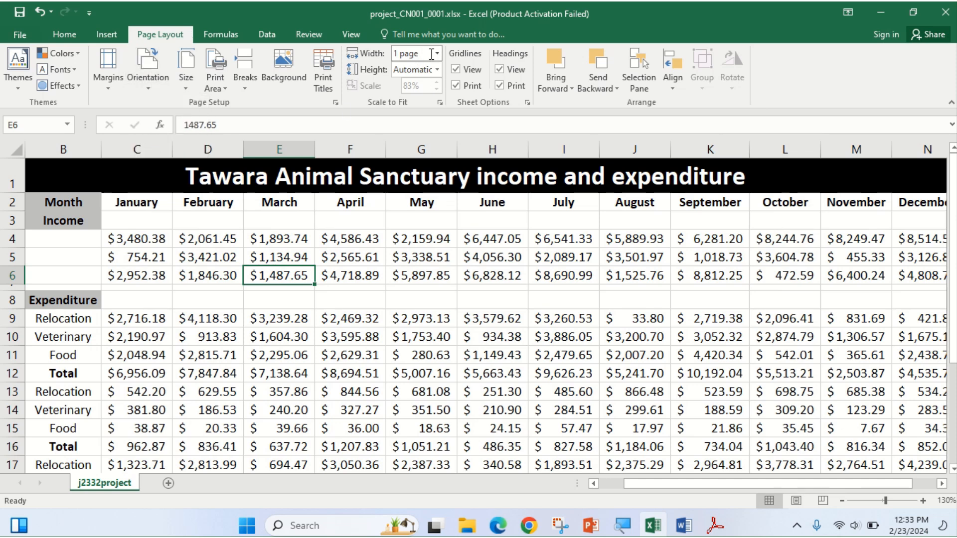
Scale the printout to 1 page tall and open the Sheet Options page setup.
left_click(437, 70)
left_click(408, 101)
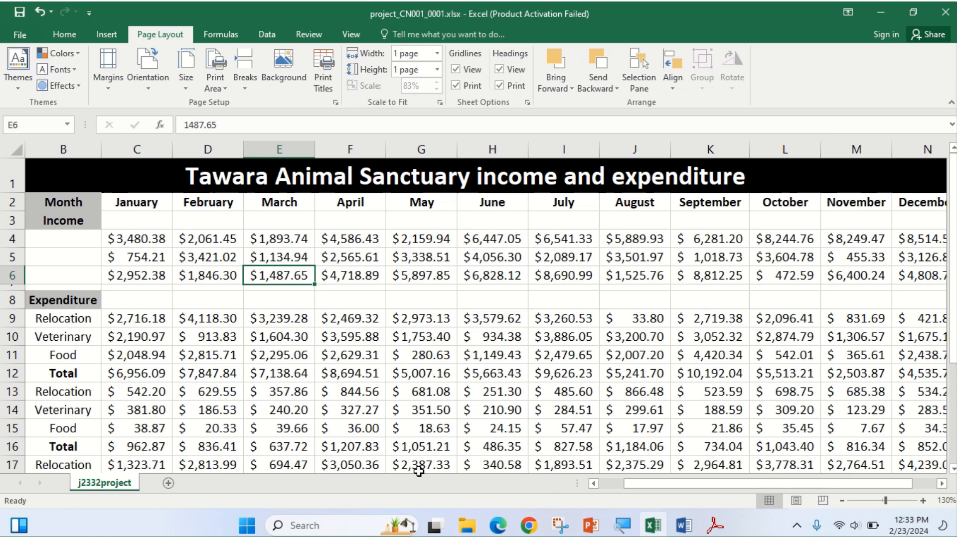
left_click(498, 528)
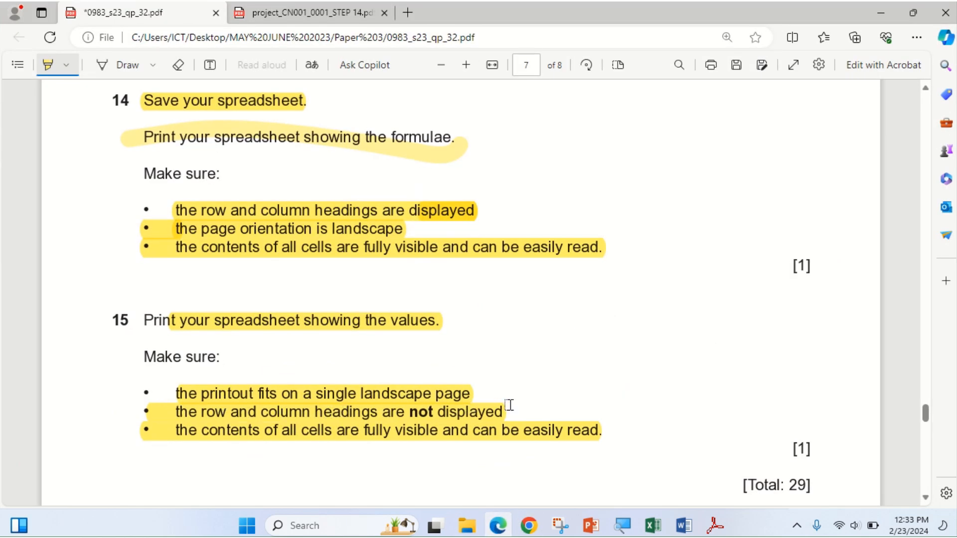
left_click(506, 532)
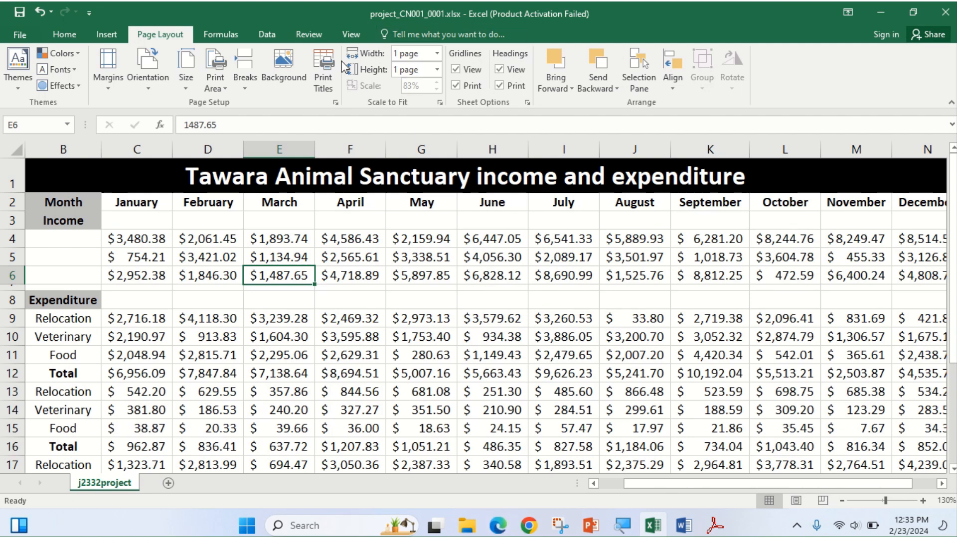
left_click(323, 80)
Turn off row and column heading printing and inspect the one-page print preview.
left_click(381, 263)
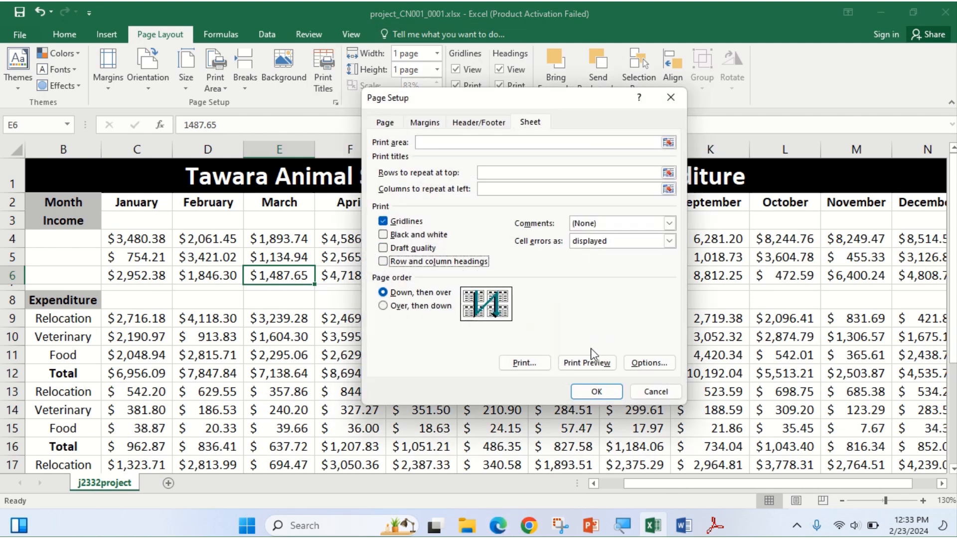
left_click(582, 368)
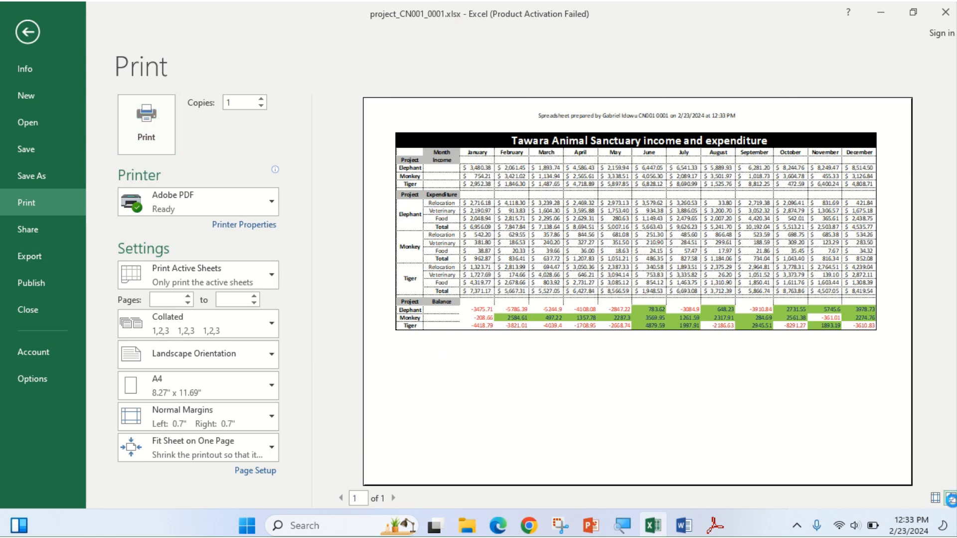
left_click(951, 498)
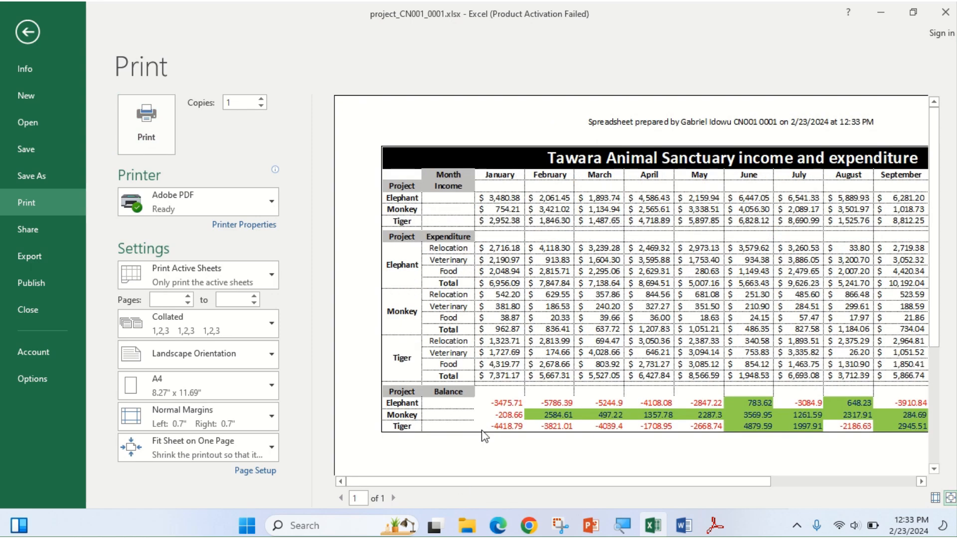
left_click_drag(438, 482, 677, 506)
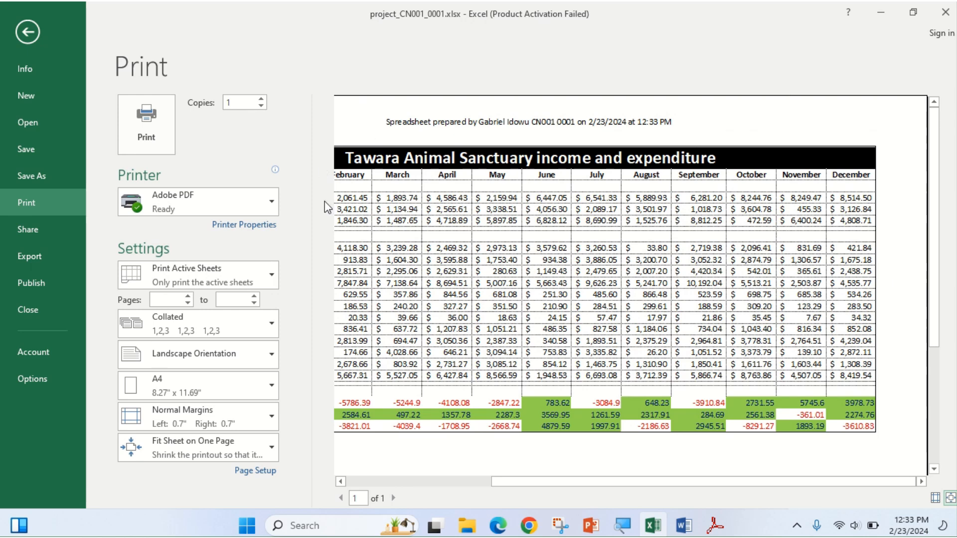
left_click_drag(625, 482, 366, 484)
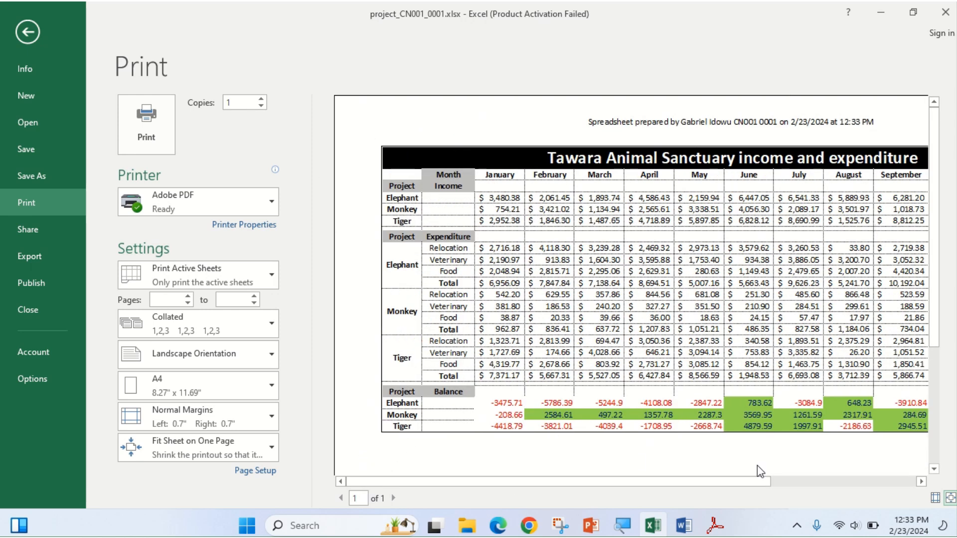
Print the sheet to Adobe PDF, dismiss the Acrobat and Excel errors, and return to the exam paper.
left_click(146, 128)
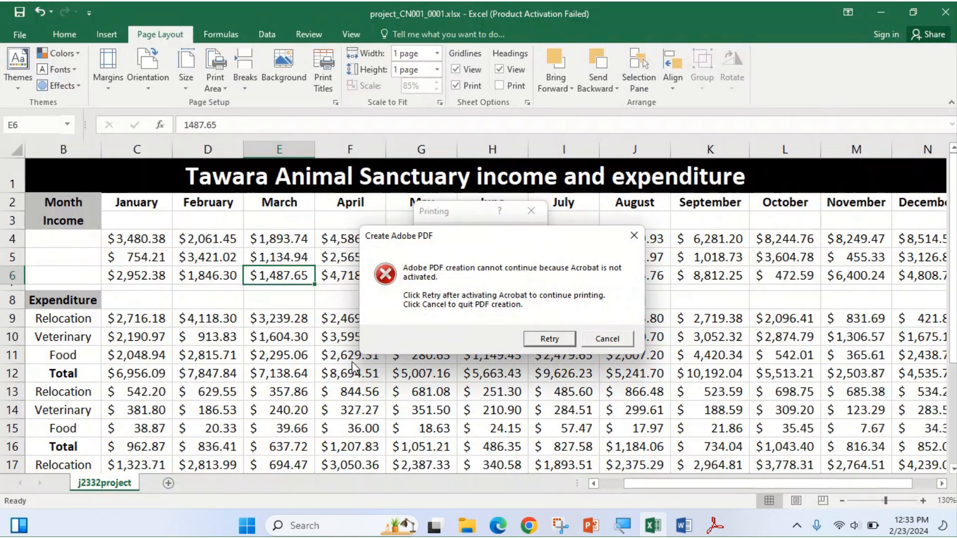
left_click(605, 342)
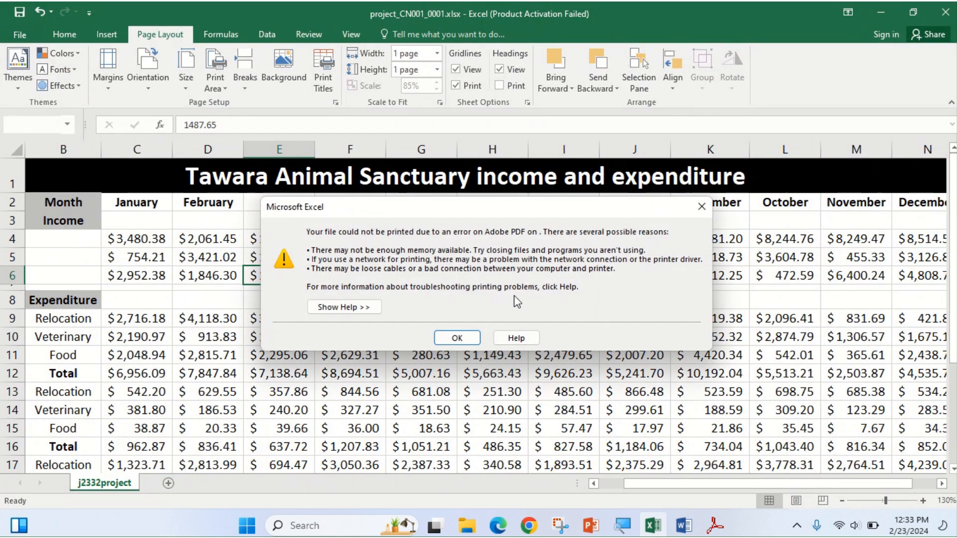
left_click(463, 340)
left_click(498, 526)
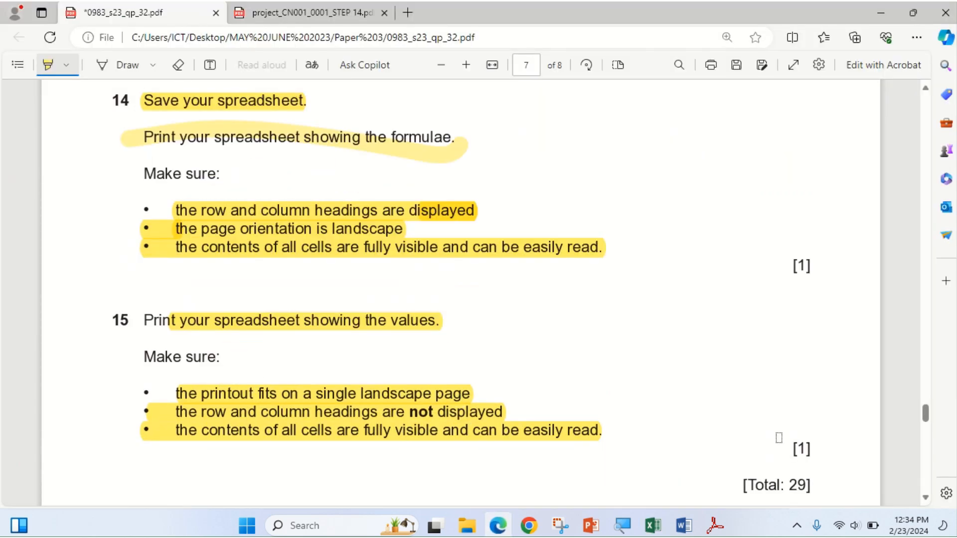
Highlight [1], [Total: 29], the Task 5 heading and 'Save and print your Evidence Document.'.
left_click_drag(794, 449, 822, 449)
scroll(714, 463, "down", 1)
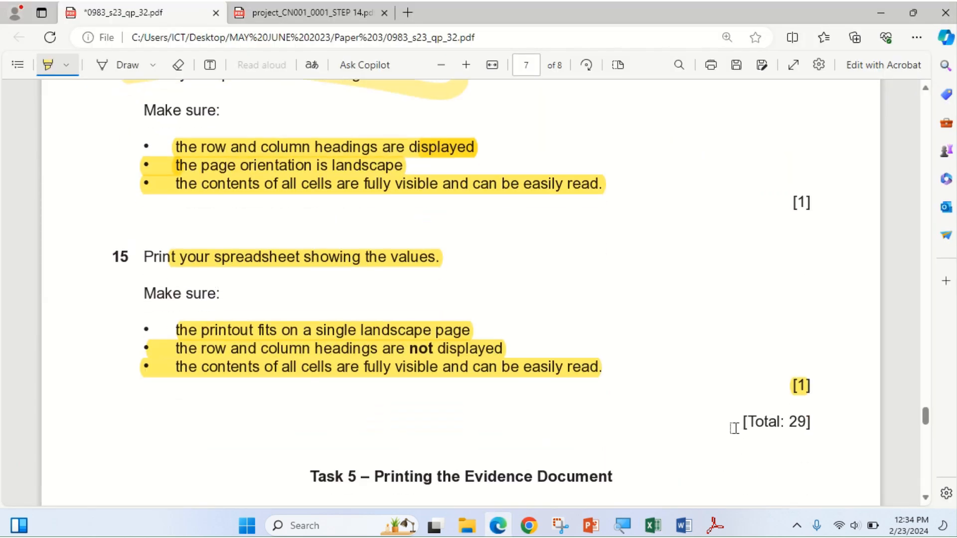
left_click_drag(738, 425, 807, 420)
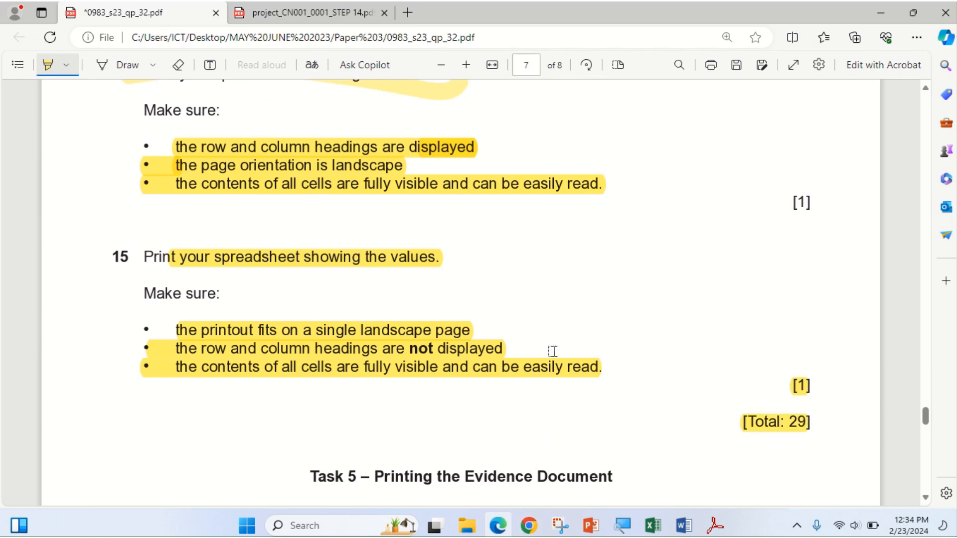
scroll(536, 329, "down", 1)
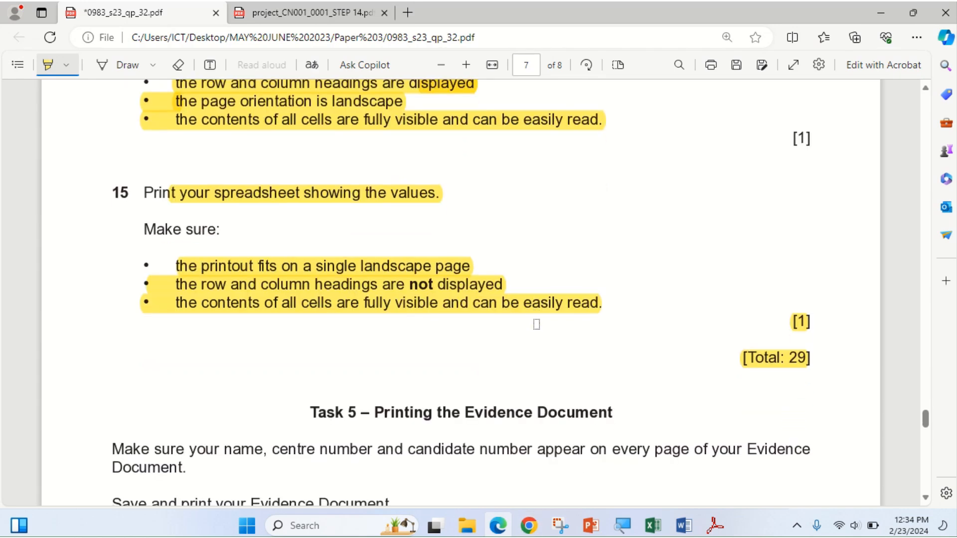
scroll(536, 324, "down", 1)
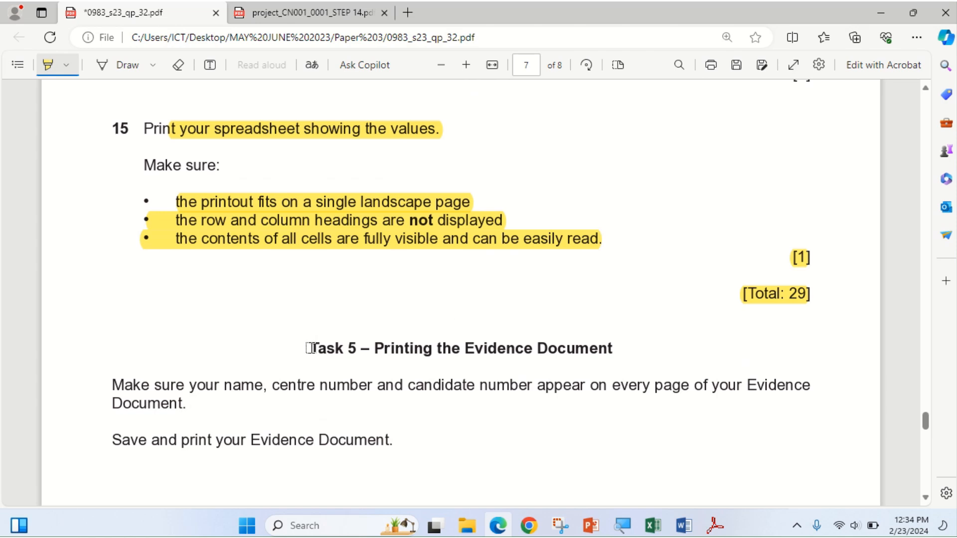
mouse_move(303, 345)
left_mouse_down()
mouse_move(504, 363)
mouse_move(626, 357)
left_mouse_up()
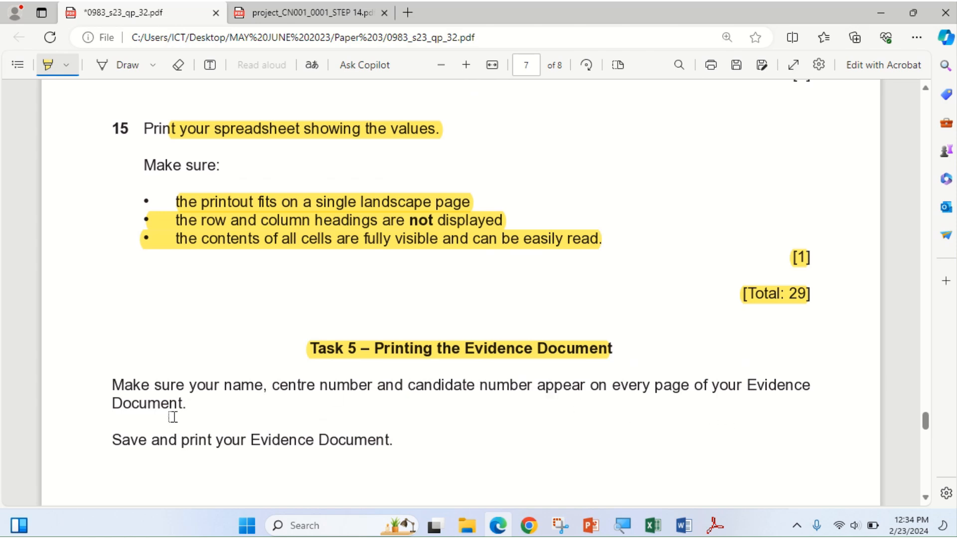
left_click_drag(103, 431, 414, 450)
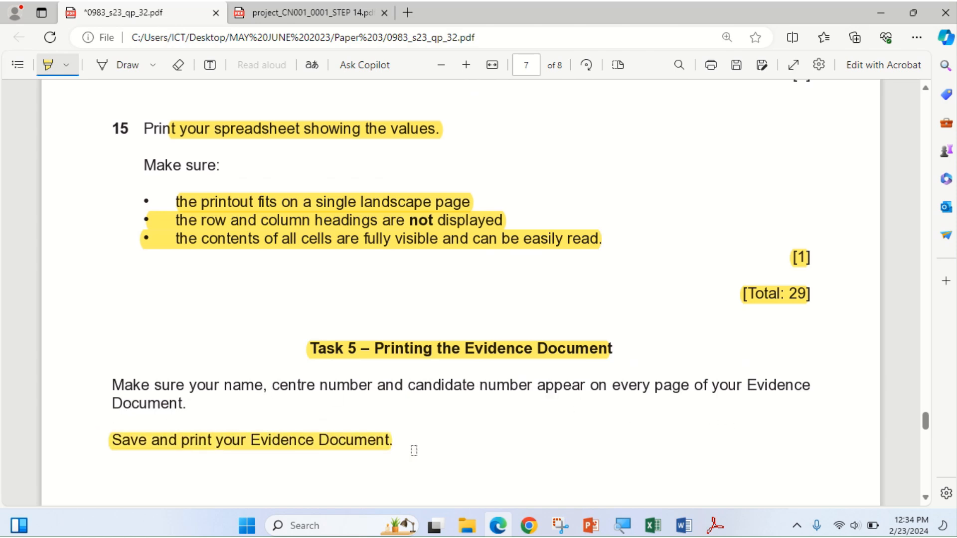
left_click(500, 531)
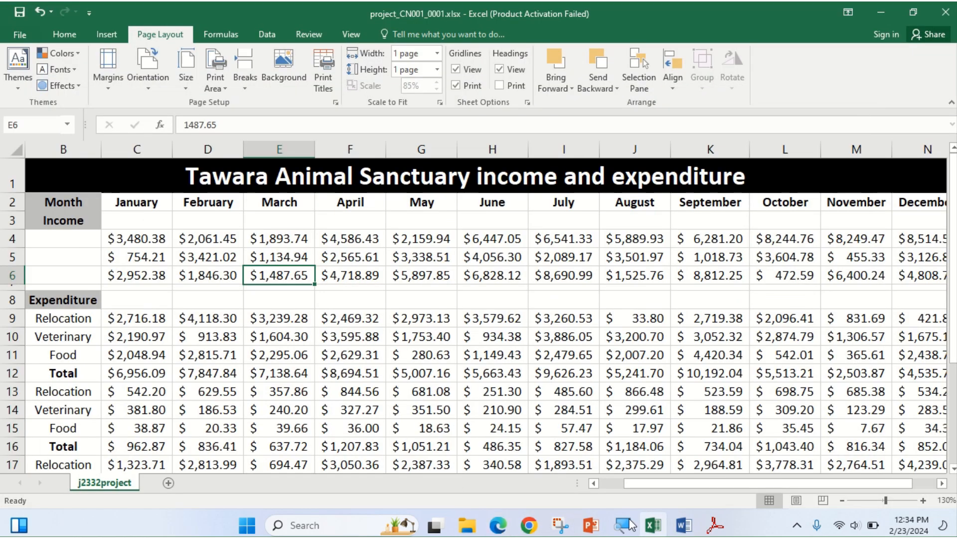
left_click(682, 528)
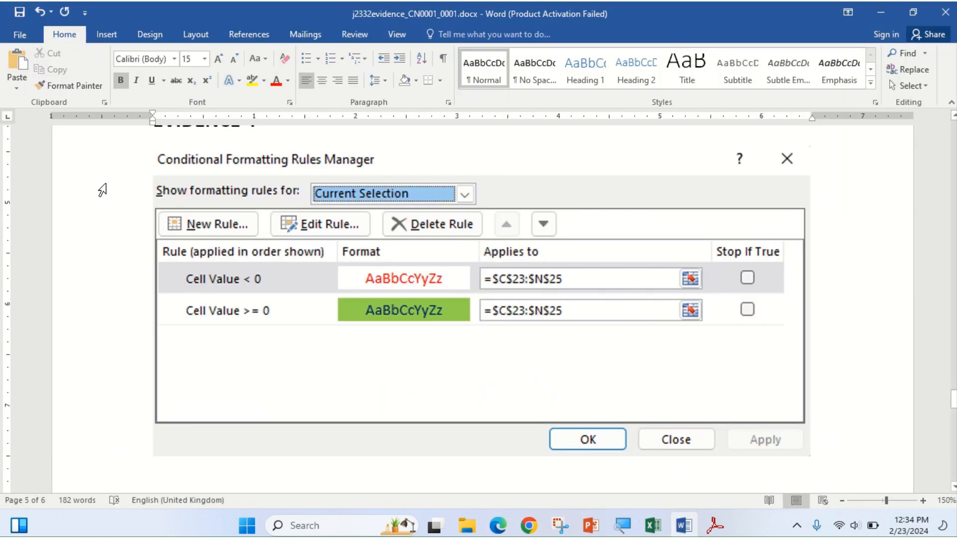
left_click(19, 11)
left_click(20, 35)
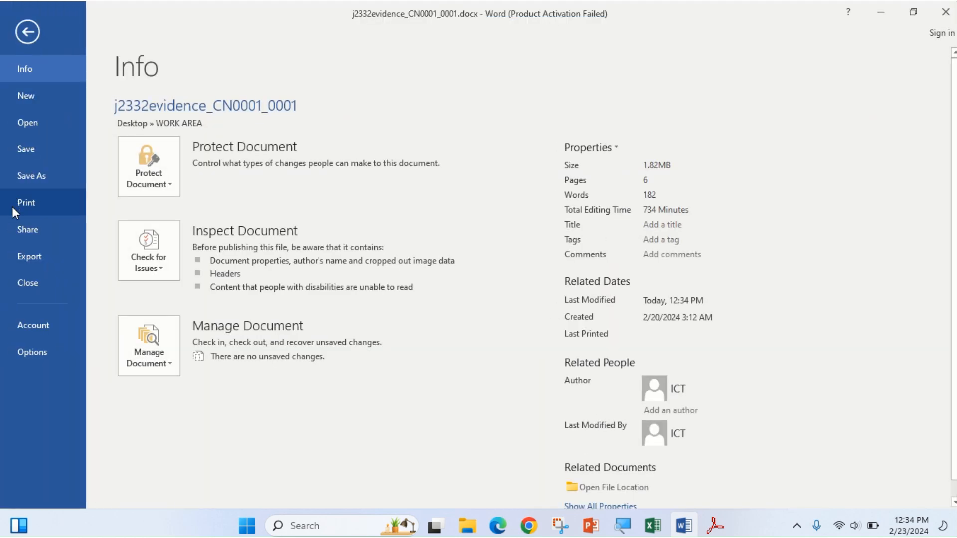
left_click(13, 208)
scroll(702, 344, "down", 5)
scroll(703, 360, "up", 3)
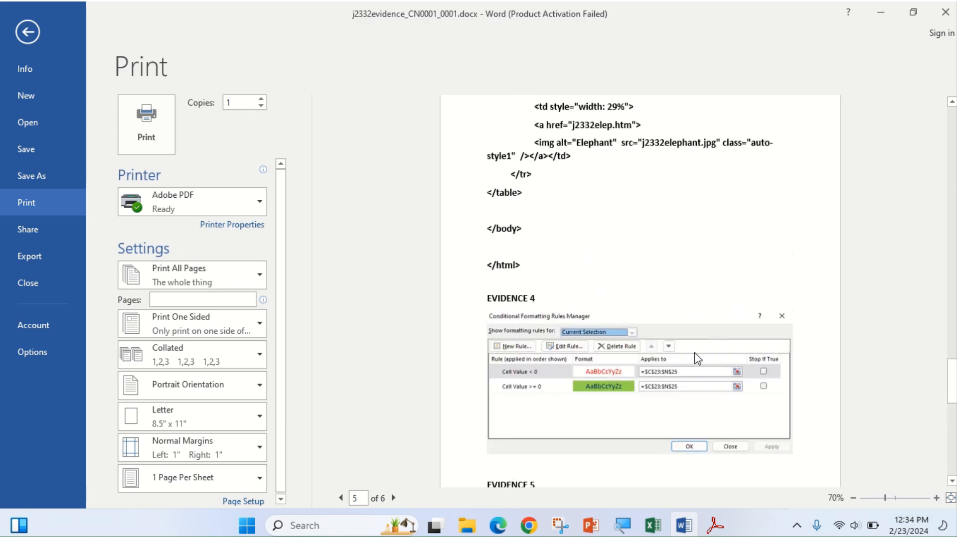
scroll(710, 290, "up", 4)
scroll(710, 290, "up", 6)
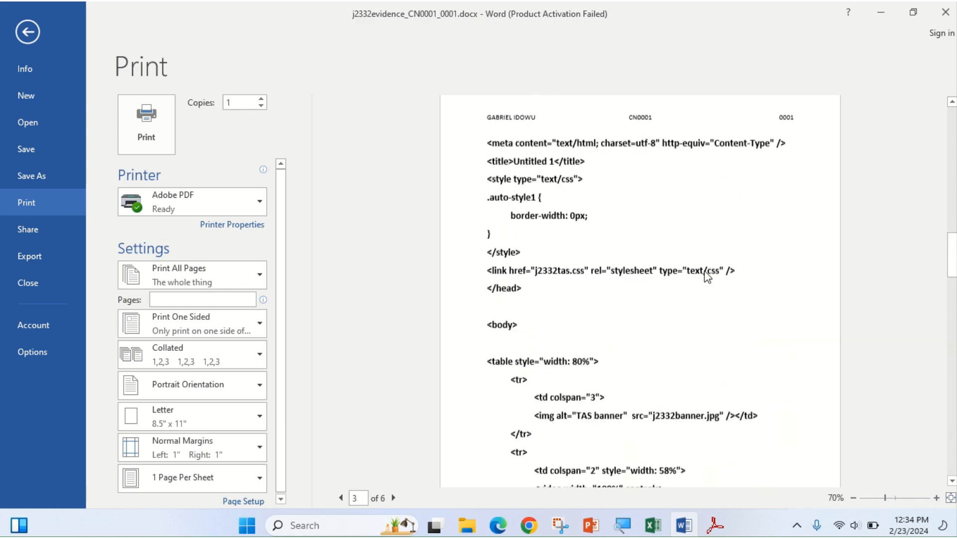
scroll(707, 241, "down", 10)
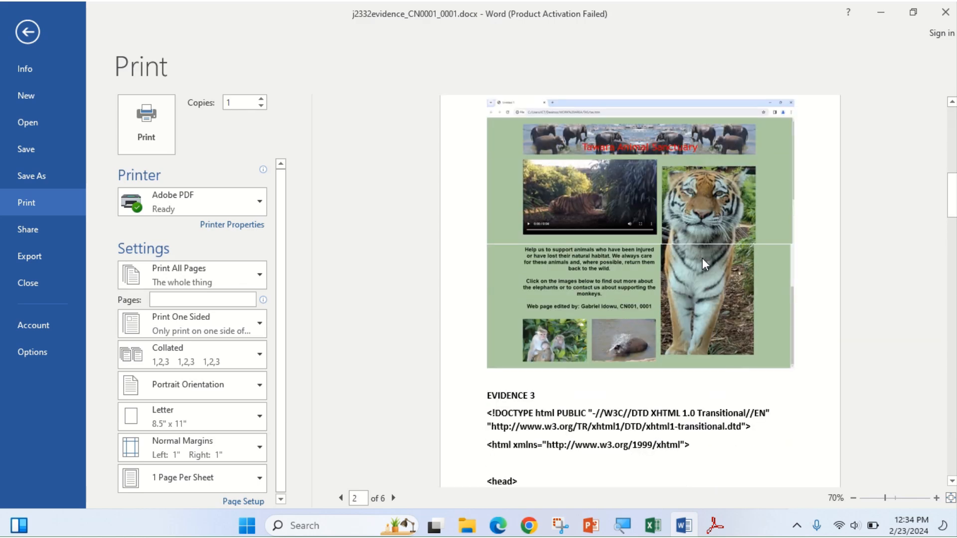
scroll(707, 266, "down", 1)
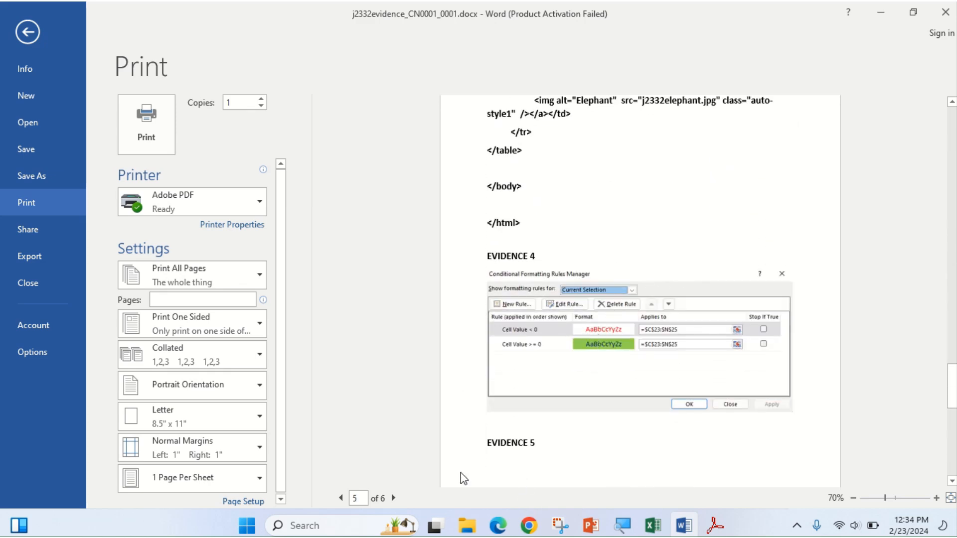
left_click(27, 33)
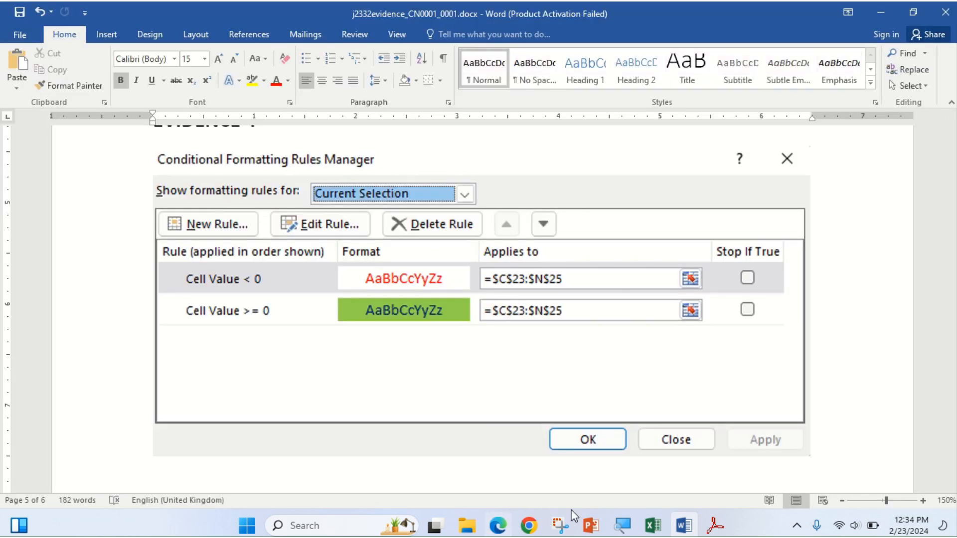
left_click(652, 534)
left_click(498, 525)
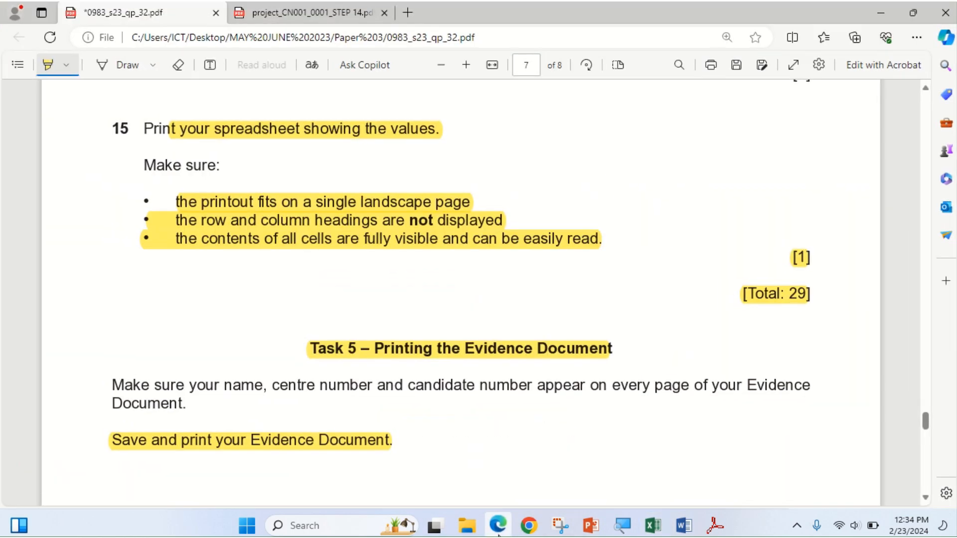
scroll(361, 392, "up", 1)
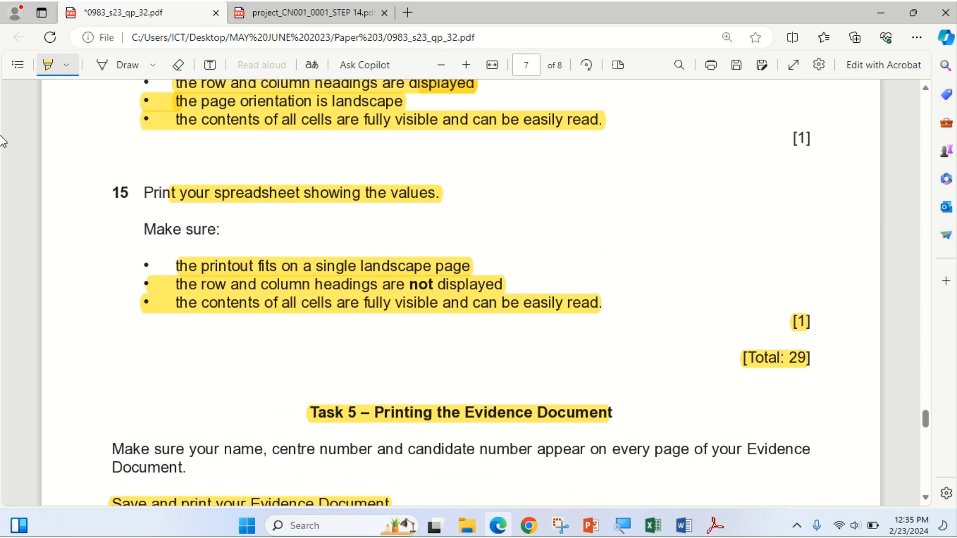
mouse_move(379, 10)
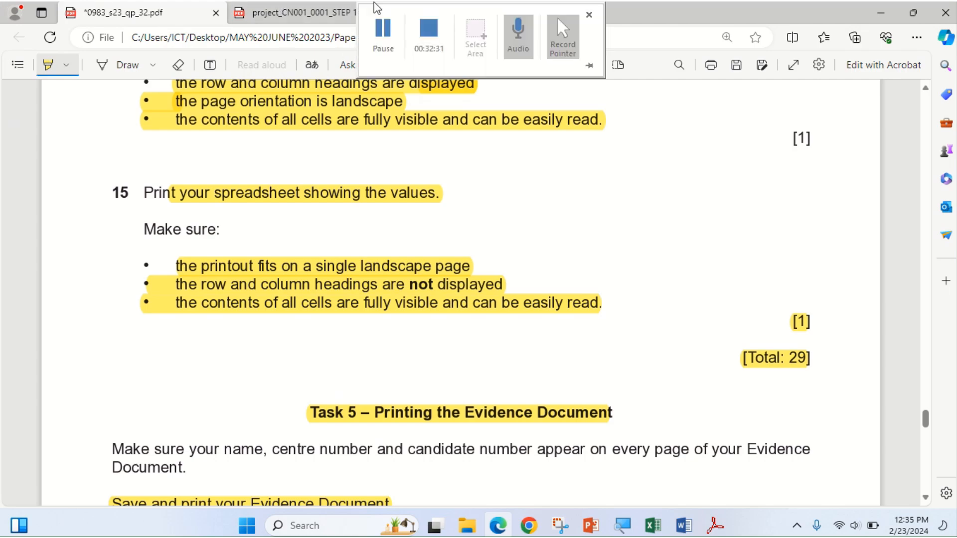